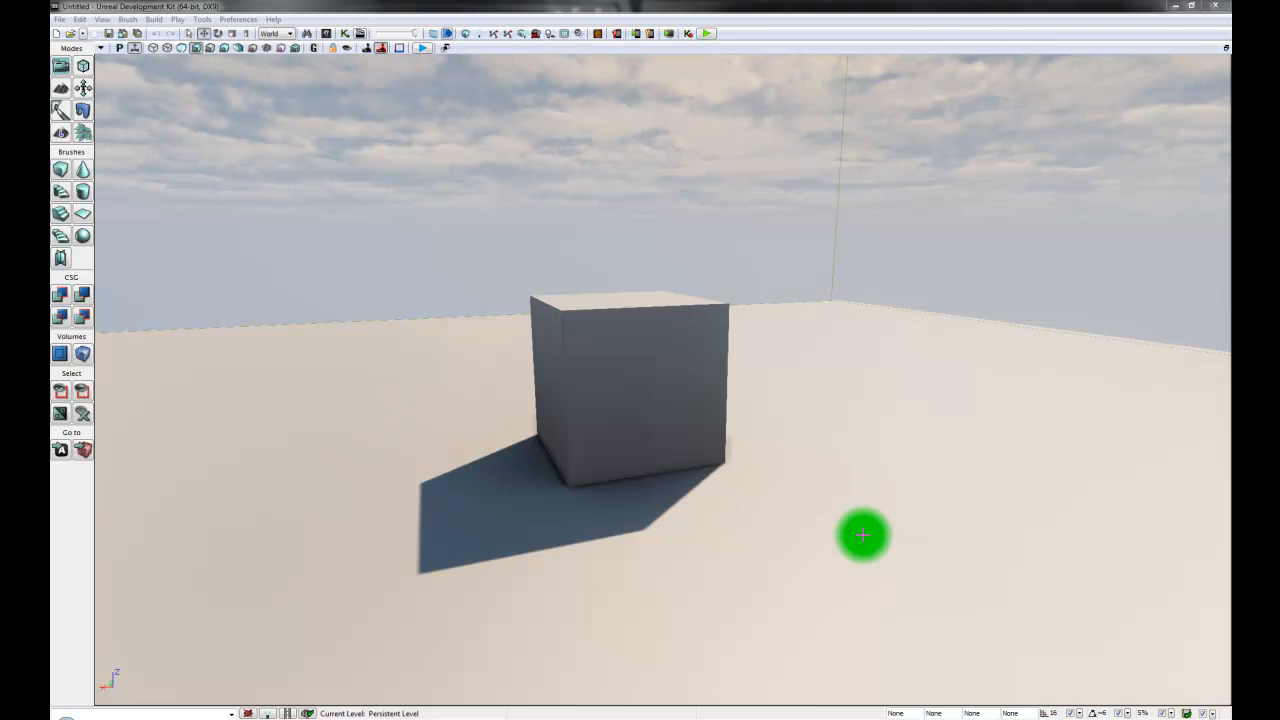
Step: Examine the template level's cube and its shadow from several angles and distances
{"action": "right_click_drag", "start_coordinate": [786, 503], "coordinate": [996, 518]}
{"action": "middle_click_drag", "start_coordinate": [996, 518], "coordinate": [906, 491]}
{"action": "left_click_drag", "start_coordinate": [906, 491], "coordinate": [914, 500]}
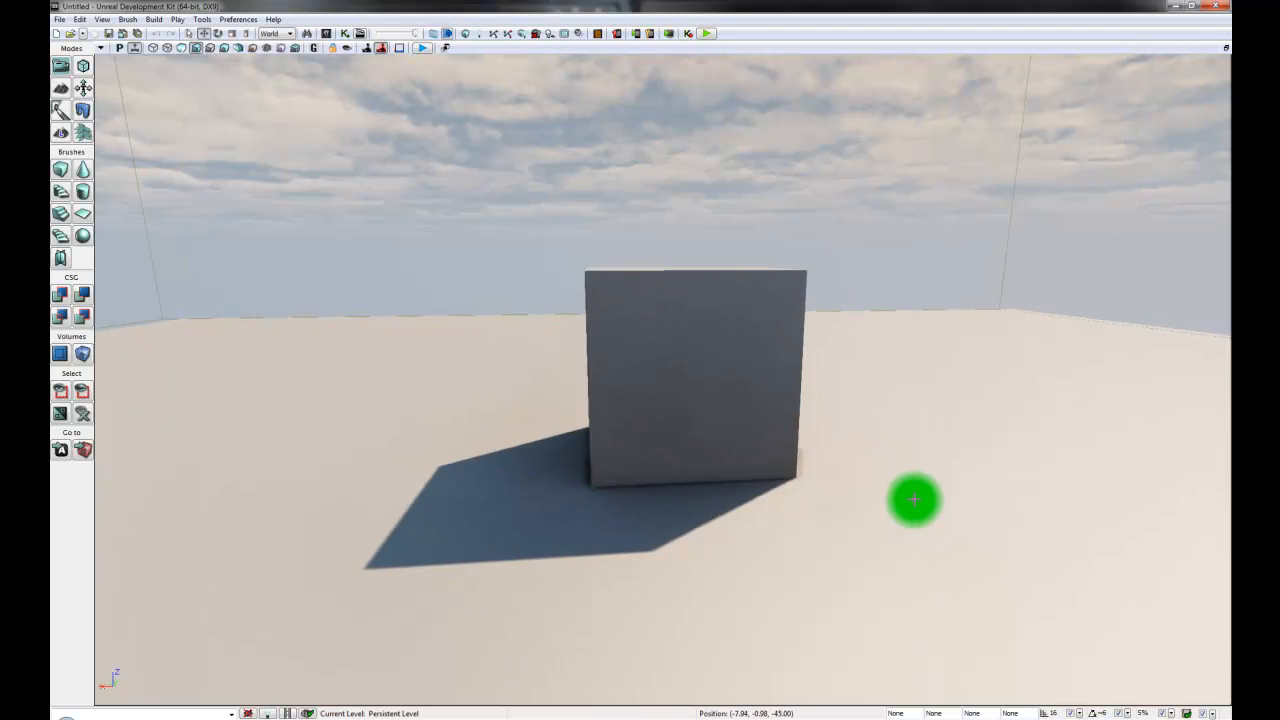
{"action": "middle_click_drag", "start_coordinate": [914, 500], "coordinate": [949, 500]}
{"action": "left_click_drag", "start_coordinate": [949, 500], "coordinate": [971, 401]}
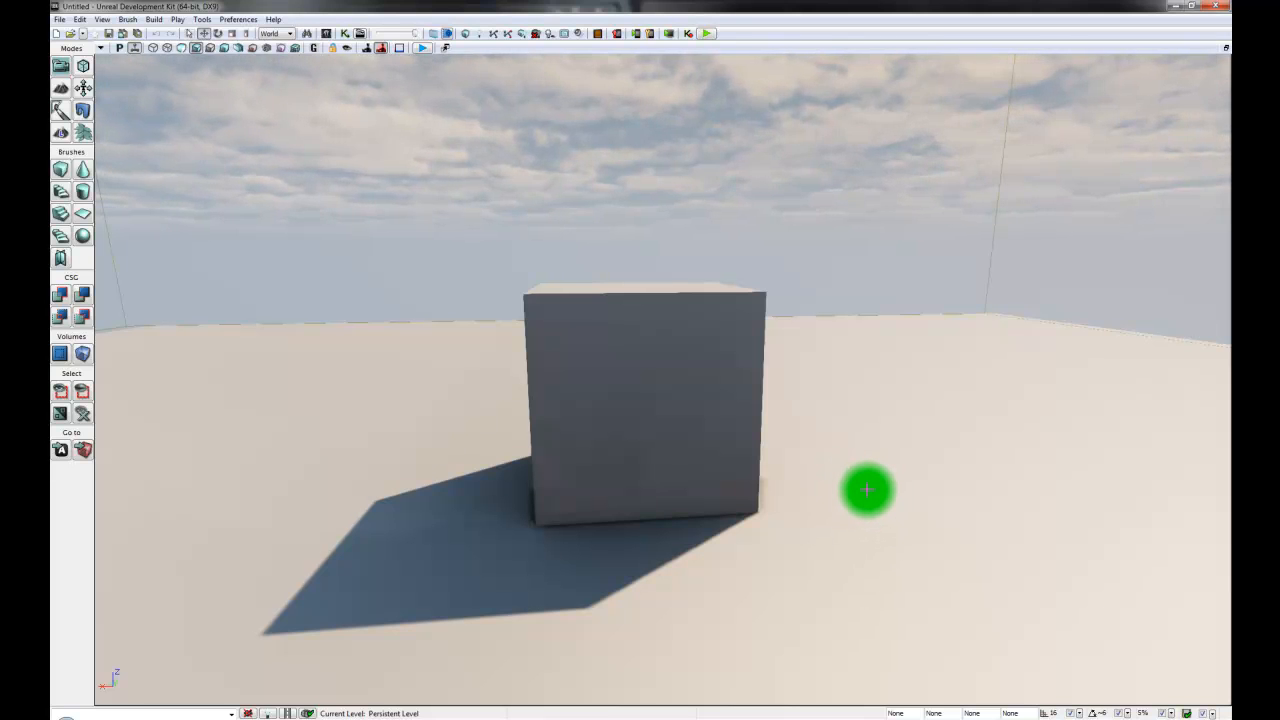
{"action": "left_click_drag", "start_coordinate": [871, 485], "coordinate": [936, 471]}
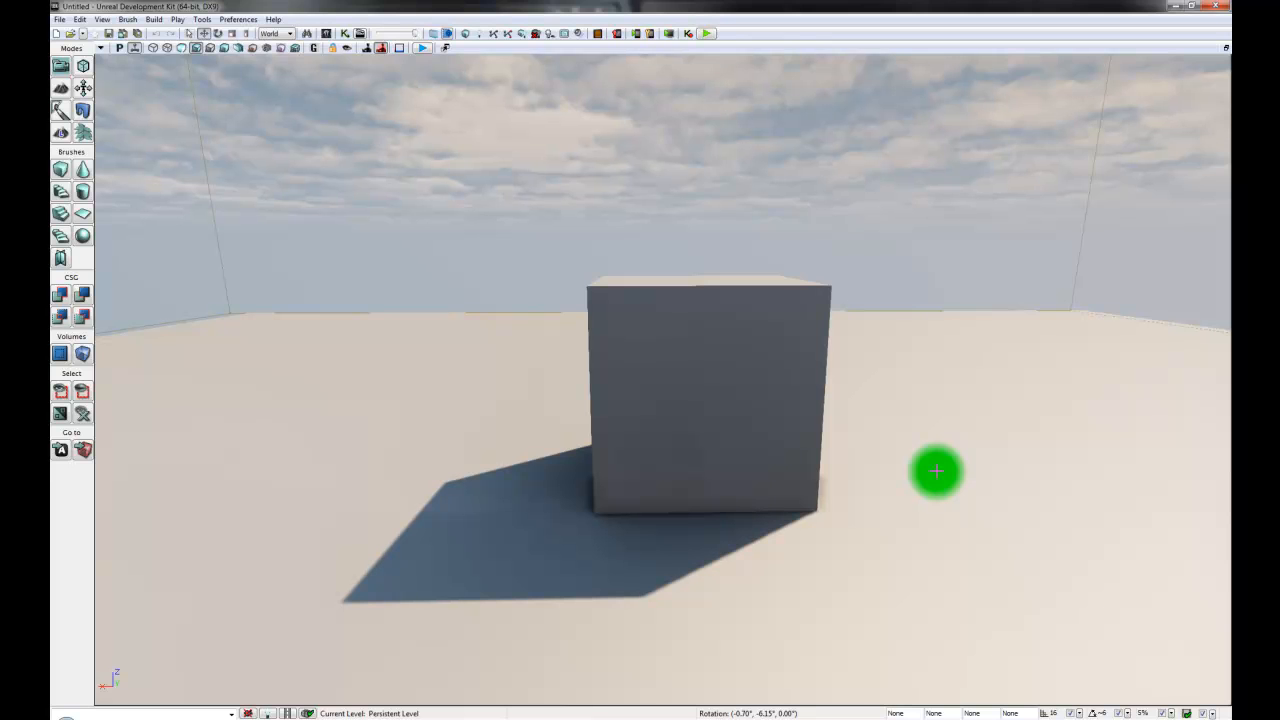
{"action": "left_click_drag", "start_coordinate": [936, 471], "coordinate": [486, 437]}
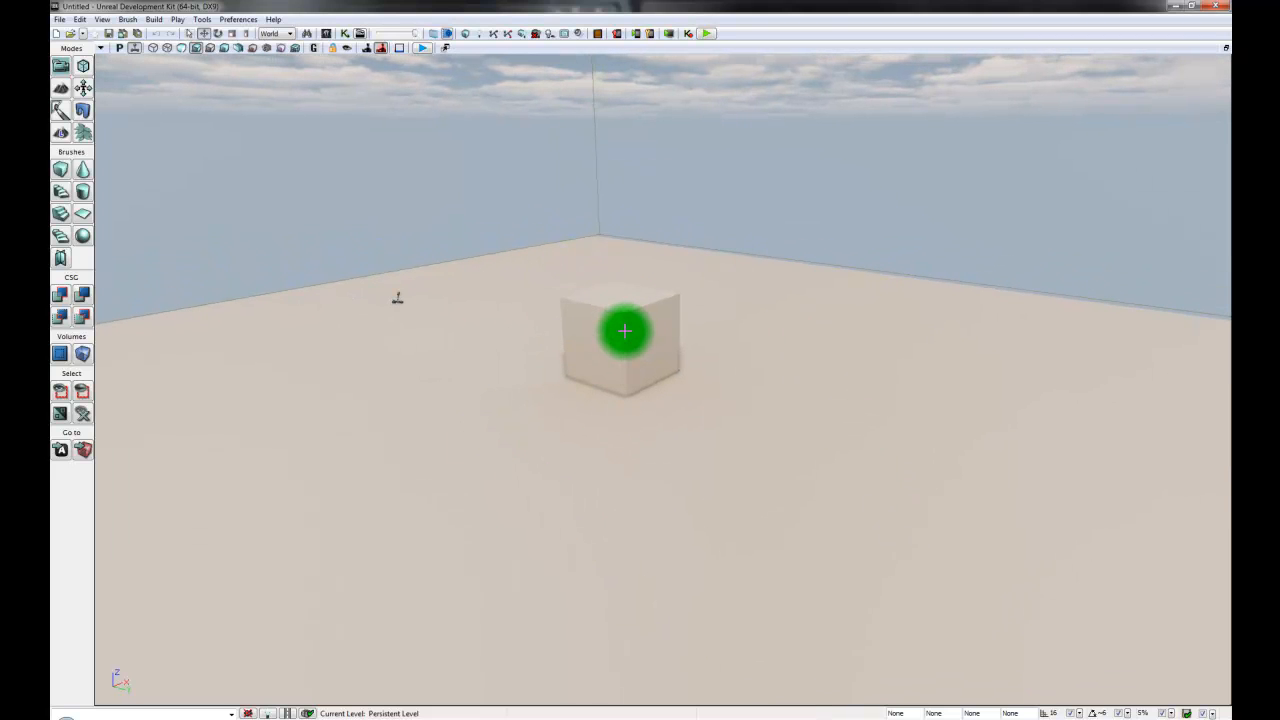
Step: Inspect the template level's objects by selecting the cube, the floor and the player start in turn
{"action": "left_click", "coordinate": [625, 331]}
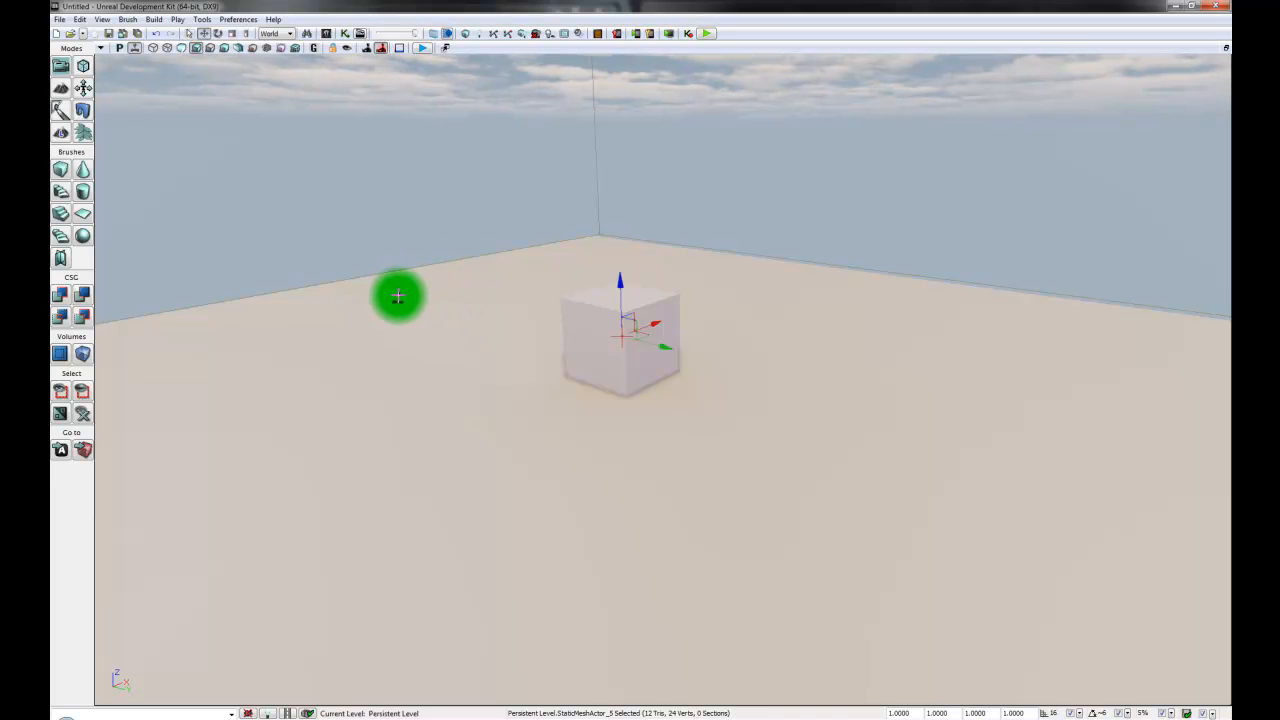
{"action": "left_click", "coordinate": [400, 296]}
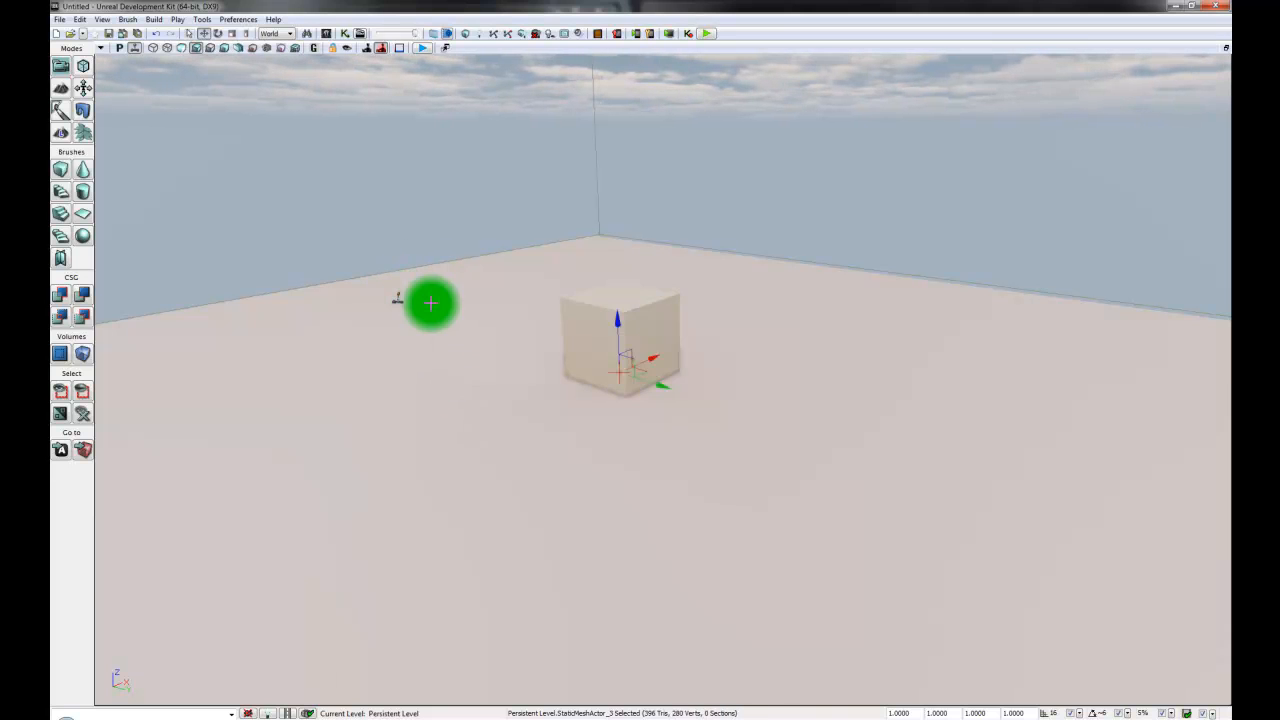
{"action": "right_click_drag", "start_coordinate": [518, 379], "coordinate": [577, 377]}
{"action": "middle_click_drag", "start_coordinate": [385, 424], "coordinate": [94, 591]}
{"action": "left_click_drag", "start_coordinate": [94, 591], "coordinate": [94, 57]}
{"action": "middle_click_drag", "start_coordinate": [94, 57], "coordinate": [108, 489]}
{"action": "left_click_drag", "start_coordinate": [108, 489], "coordinate": [96, 52]}
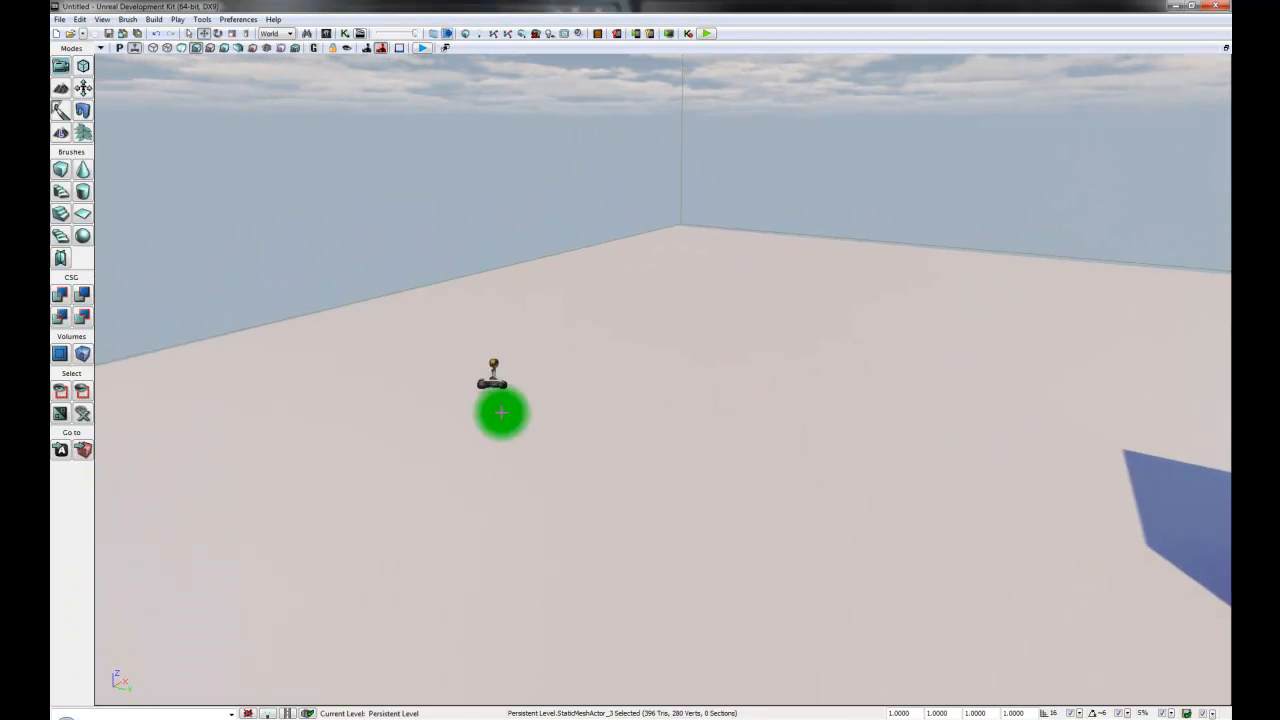
{"action": "left_click", "coordinate": [493, 363]}
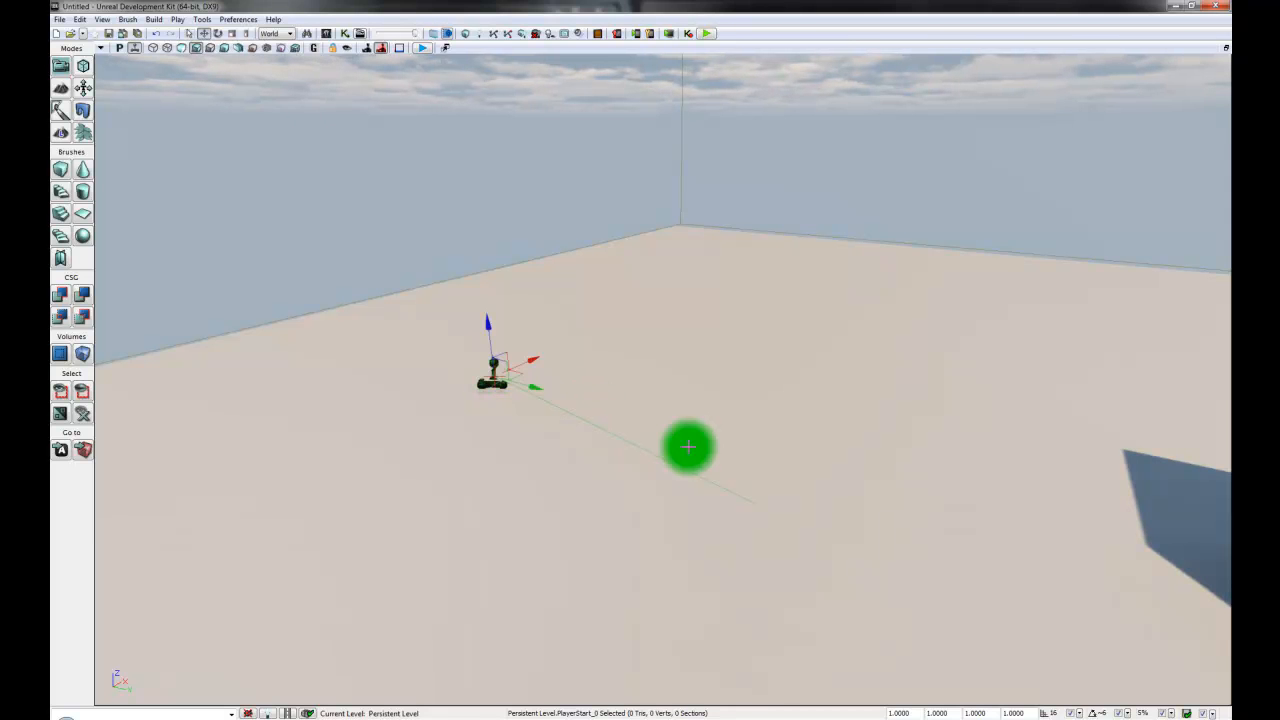
Step: View the whole floor platform, then select the cube and focus the view on it
{"action": "right_click_drag", "start_coordinate": [558, 502], "coordinate": [1166, 510]}
{"action": "left_click_drag", "start_coordinate": [1166, 510], "coordinate": [1213, 655]}
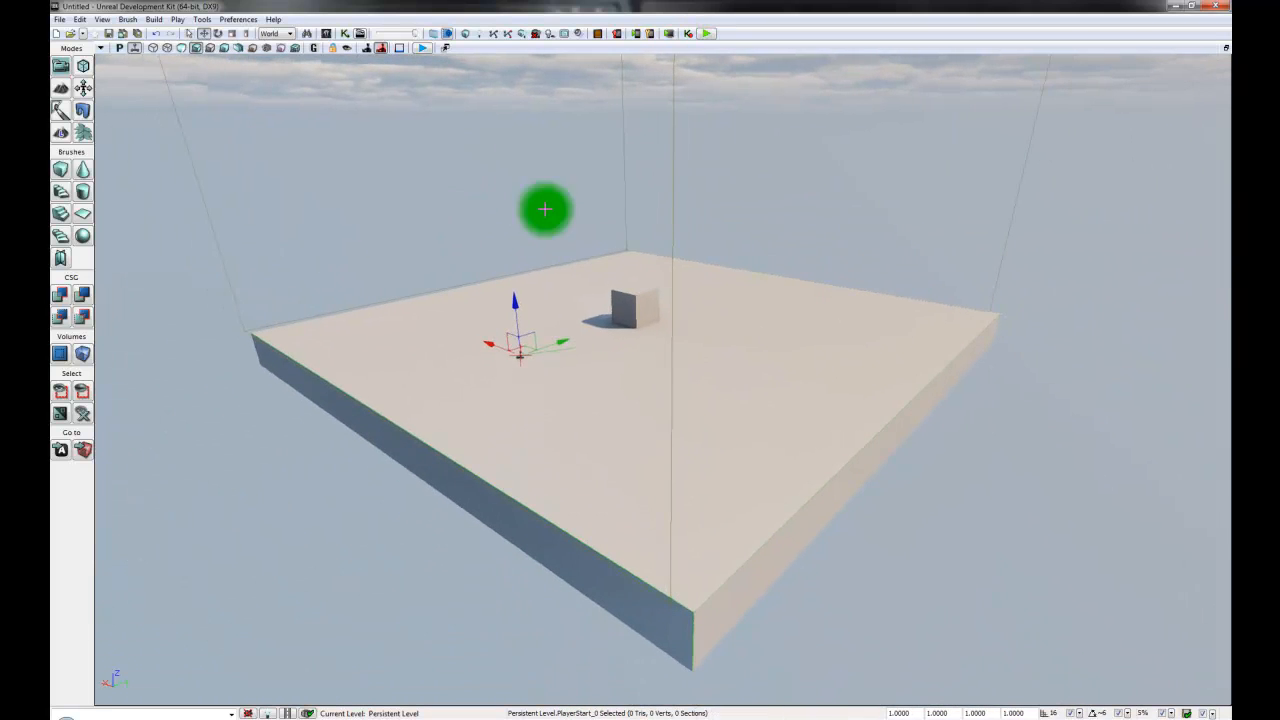
{"action": "left_click", "coordinate": [632, 302]}
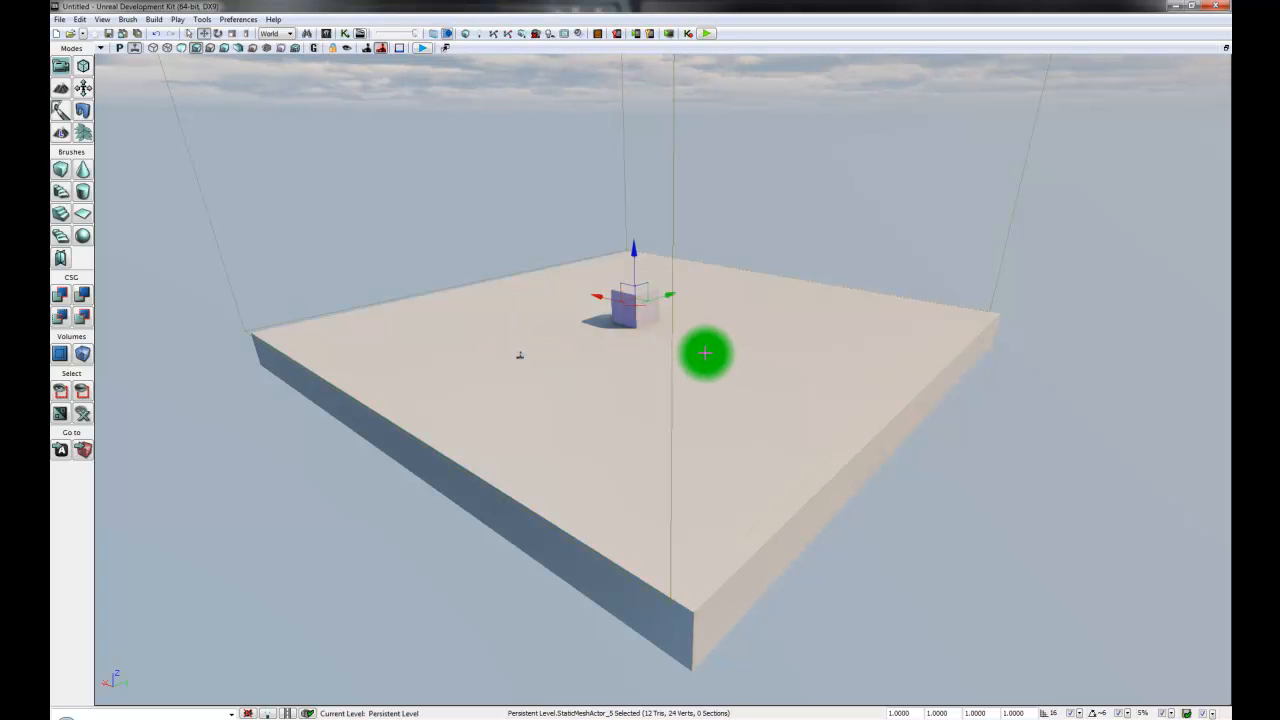
{"action": "key", "text": "f"}
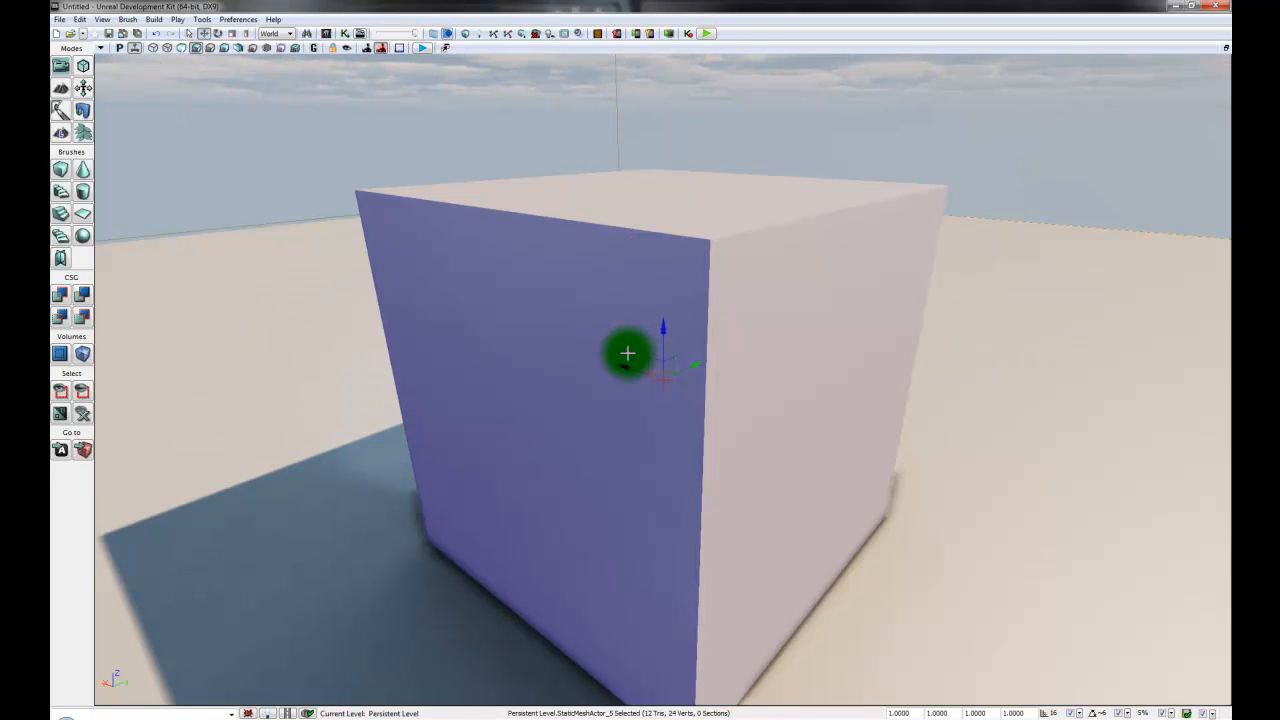
{"action": "left_click_drag", "start_coordinate": [840, 403], "coordinate": [766, 614]}
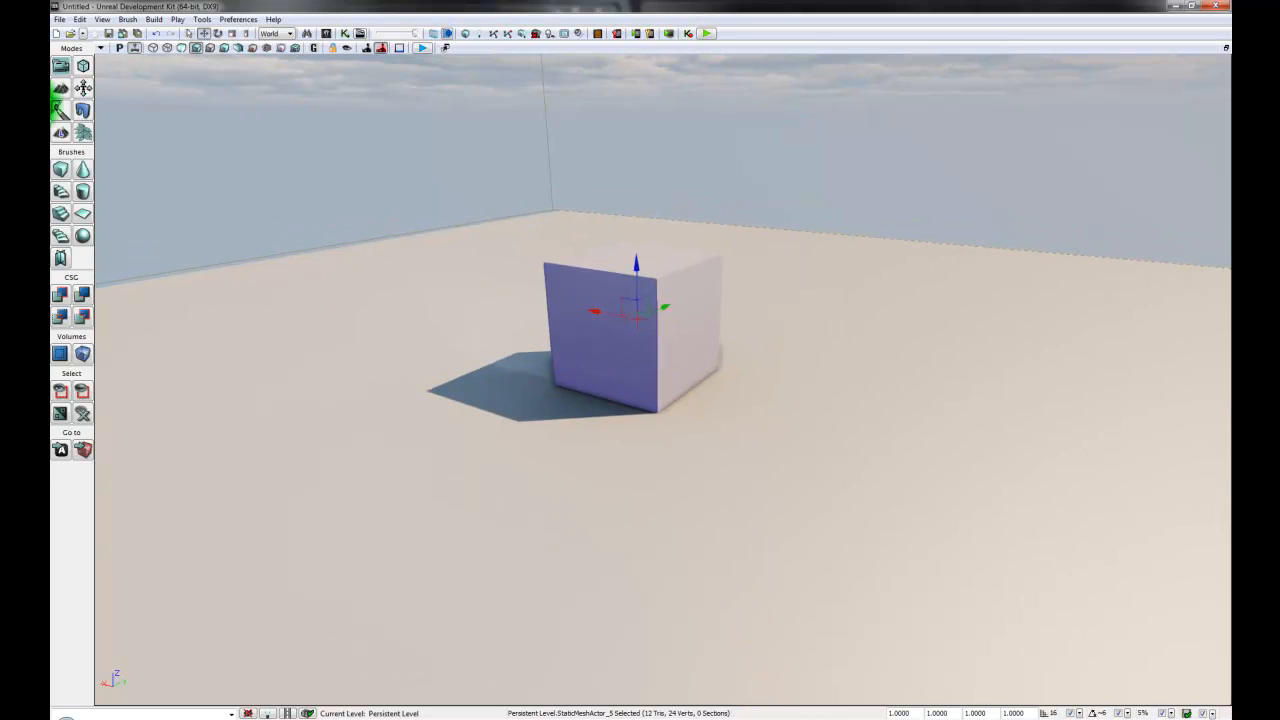
Step: Select the floor and fly around the cube to view its shadowed sides
{"action": "left_click", "coordinate": [430, 362]}
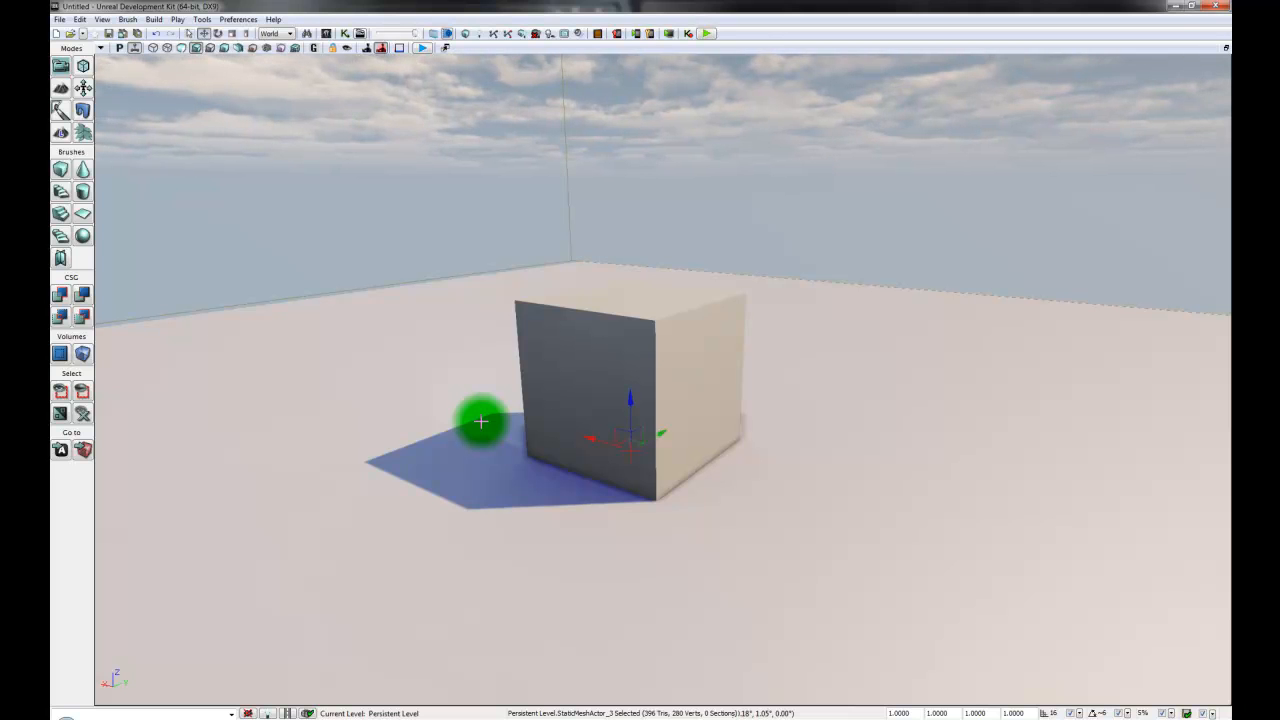
{"action": "right_click_drag", "start_coordinate": [481, 421], "coordinate": [470, 419]}
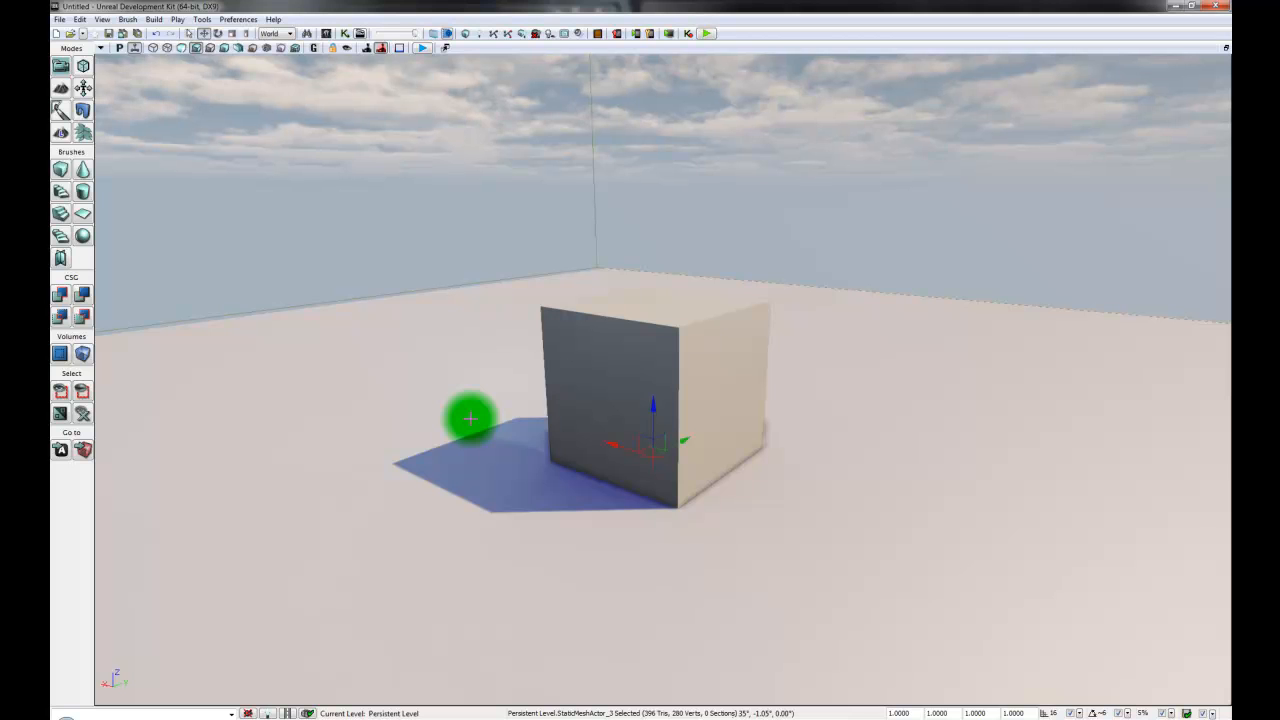
{"action": "right_click_drag", "start_coordinate": [469, 419], "coordinate": [100, 643]}
{"action": "key", "text": "s"}
{"action": "key", "text": "d"}
{"action": "key", "text": "a"}
{"action": "key", "text": "a"}
{"action": "key", "text": "s"}
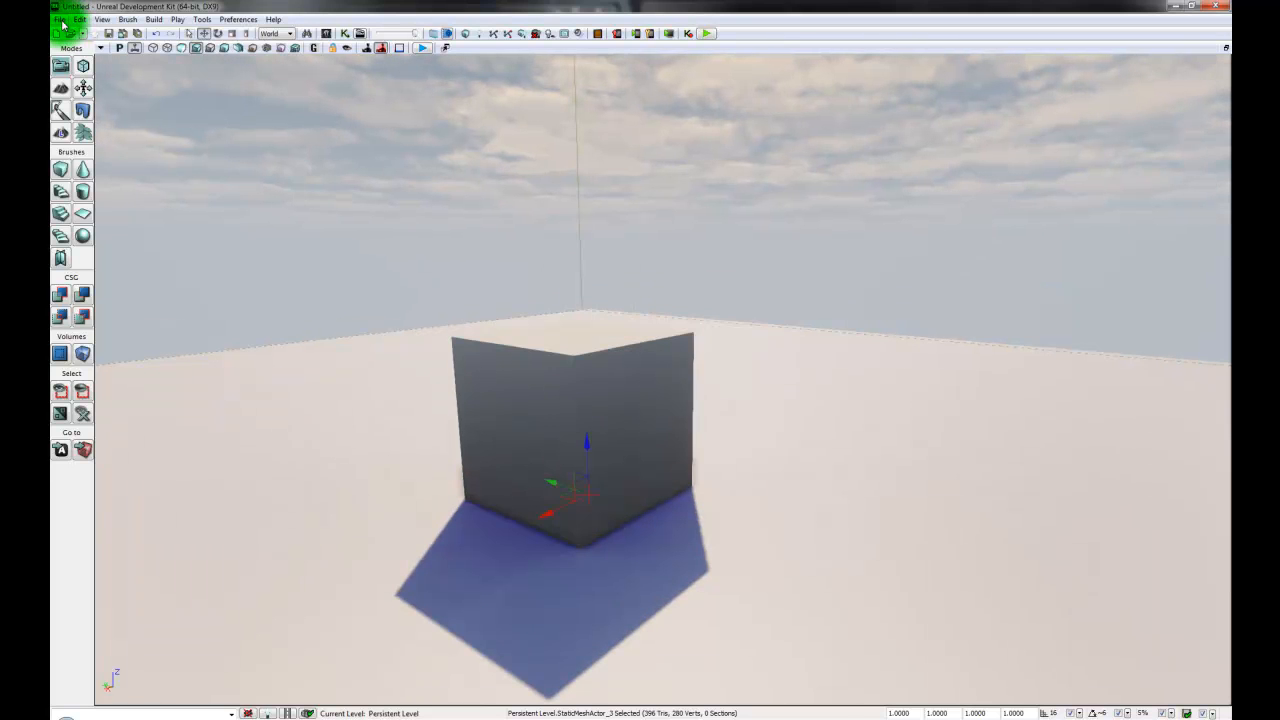
Step: Create a new map from the Blank Map template
{"action": "left_click", "coordinate": [60, 20]}
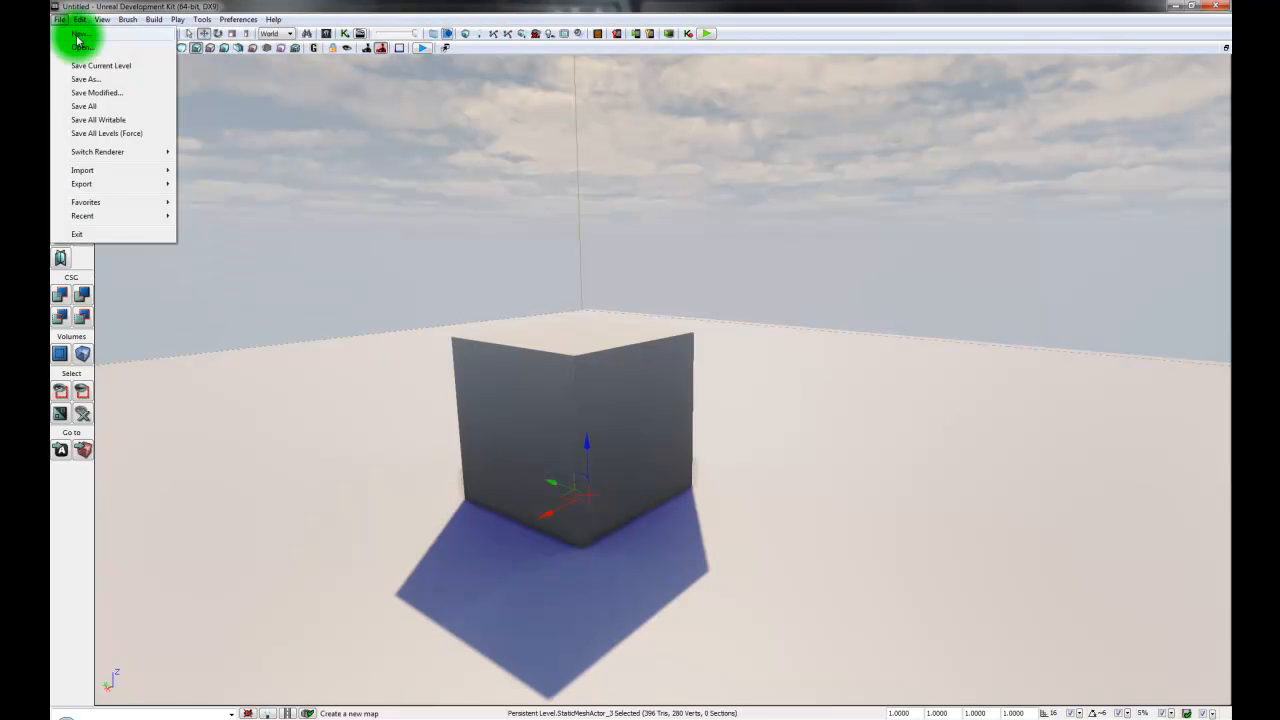
{"action": "left_click", "coordinate": [78, 36]}
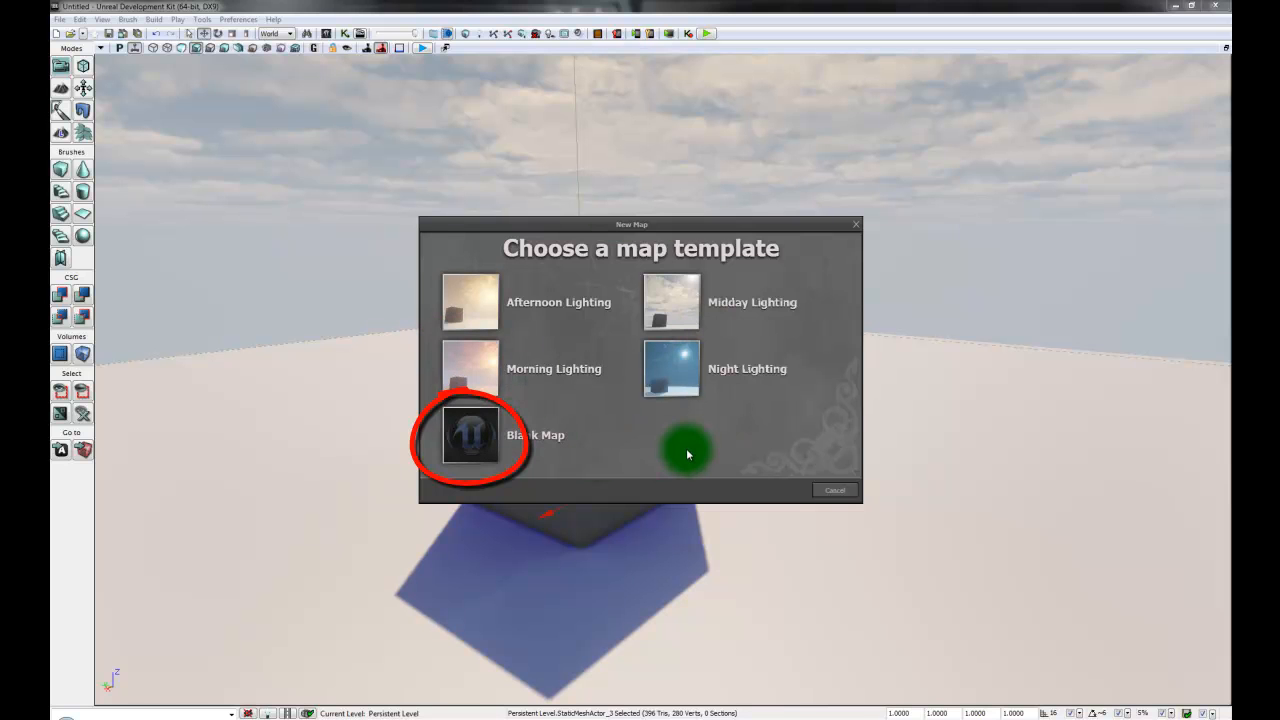
{"action": "left_click", "coordinate": [478, 445]}
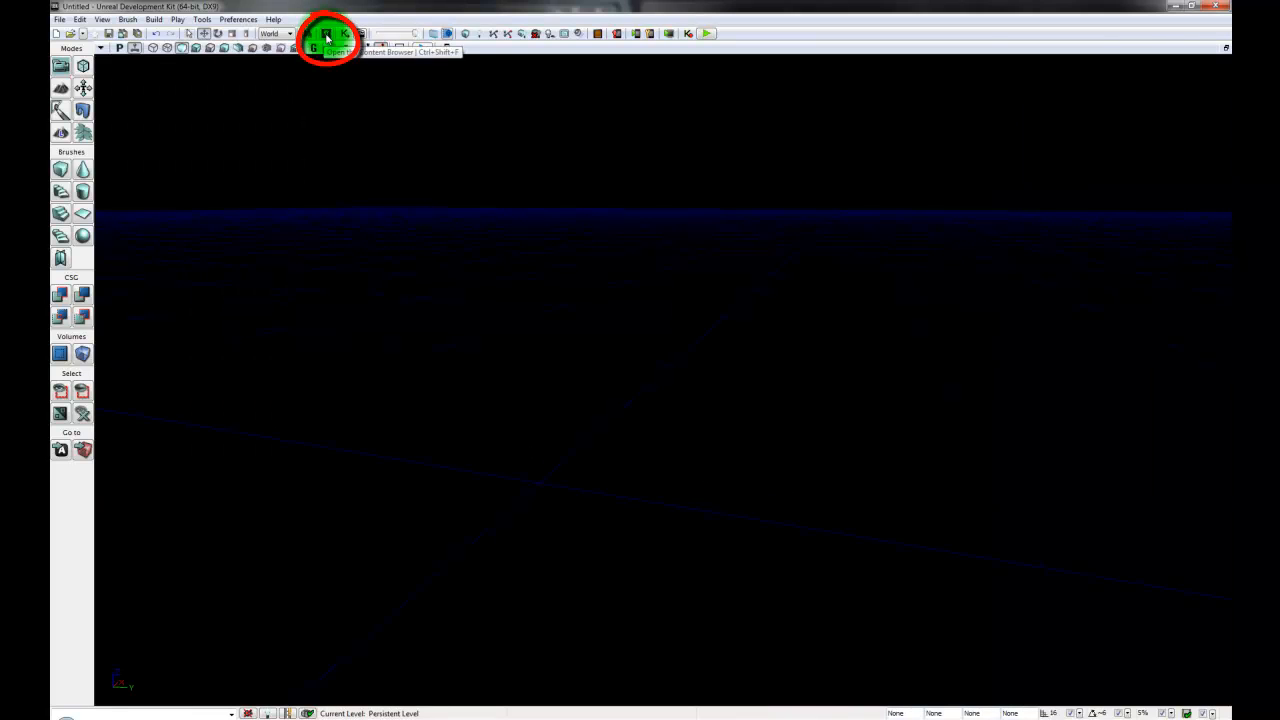
Step: Open the Content Browser, then reposition its window and make it taller
{"action": "left_click", "coordinate": [327, 36]}
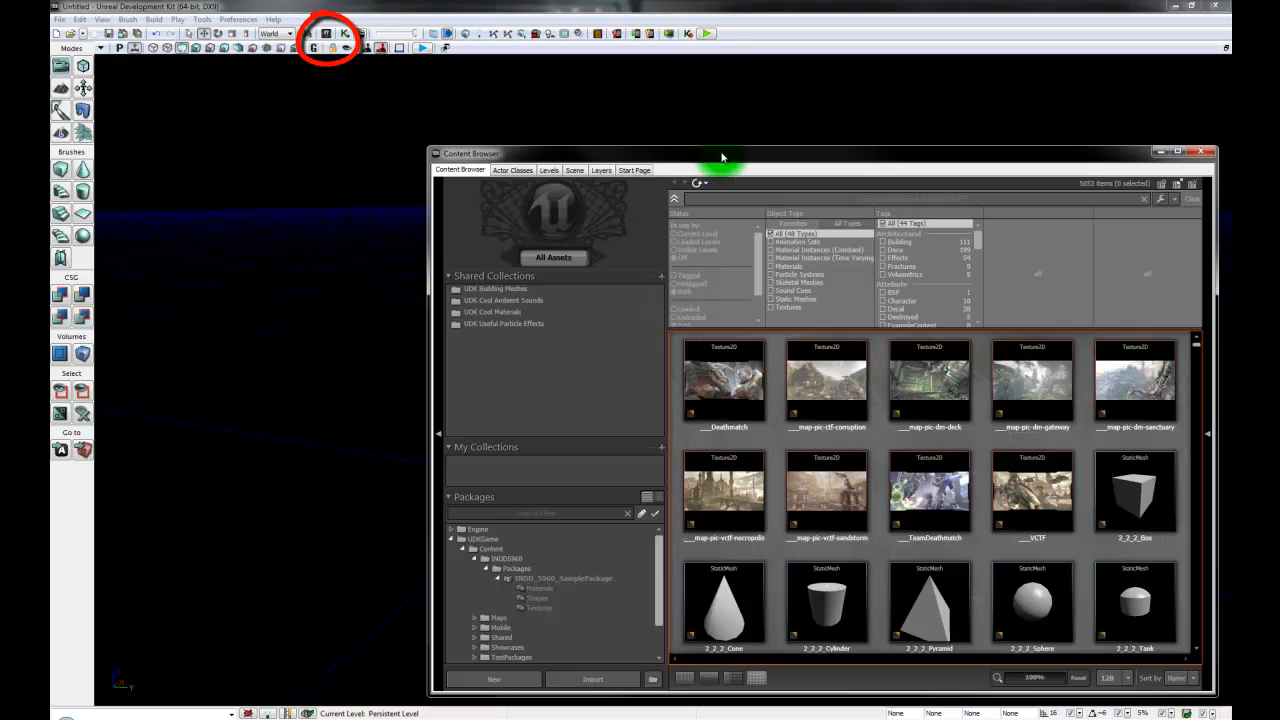
{"action": "left_click_drag", "start_coordinate": [724, 158], "coordinate": [638, 99]}
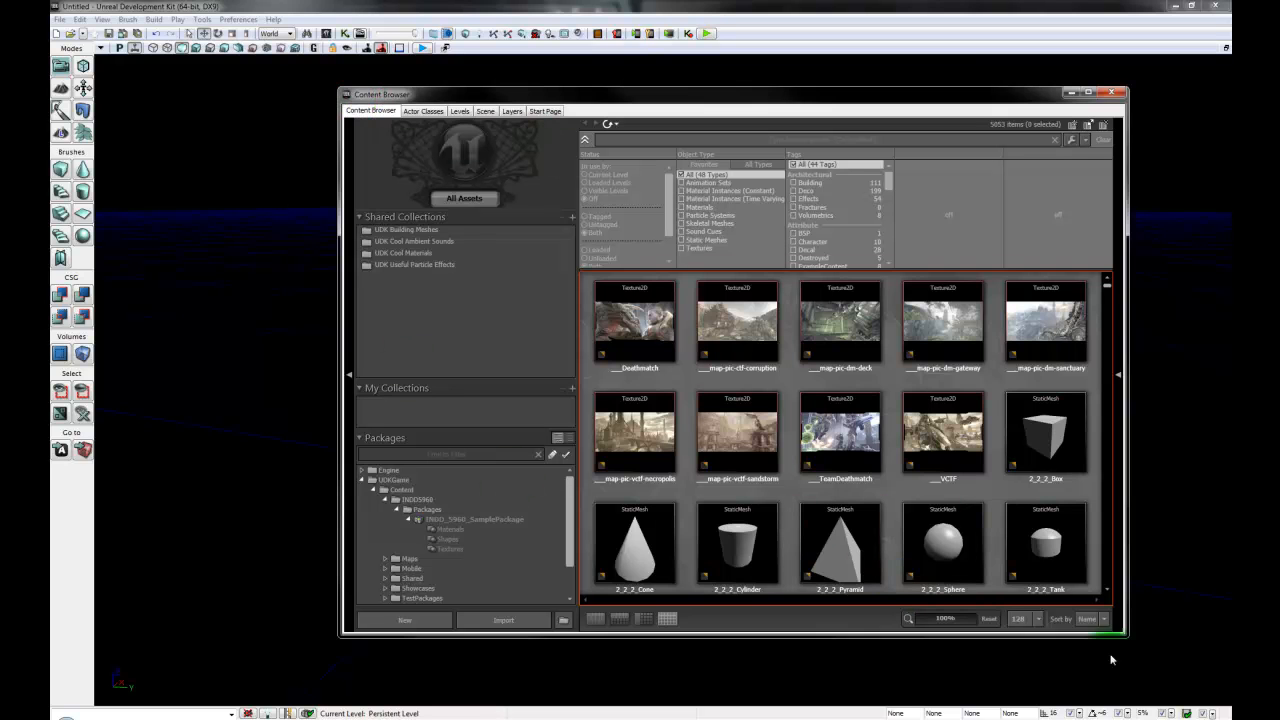
{"action": "left_click_drag", "start_coordinate": [1126, 633], "coordinate": [1123, 694]}
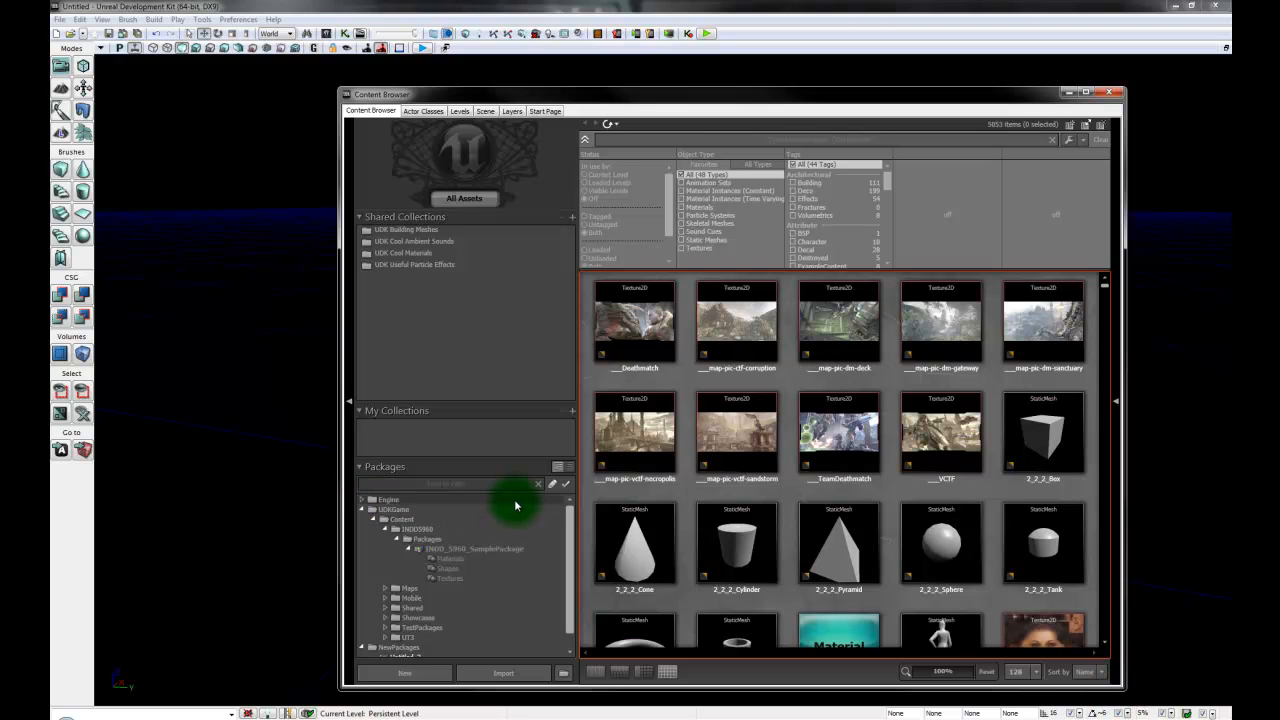
{"action": "left_click_drag", "start_coordinate": [713, 100], "coordinate": [712, 88]}
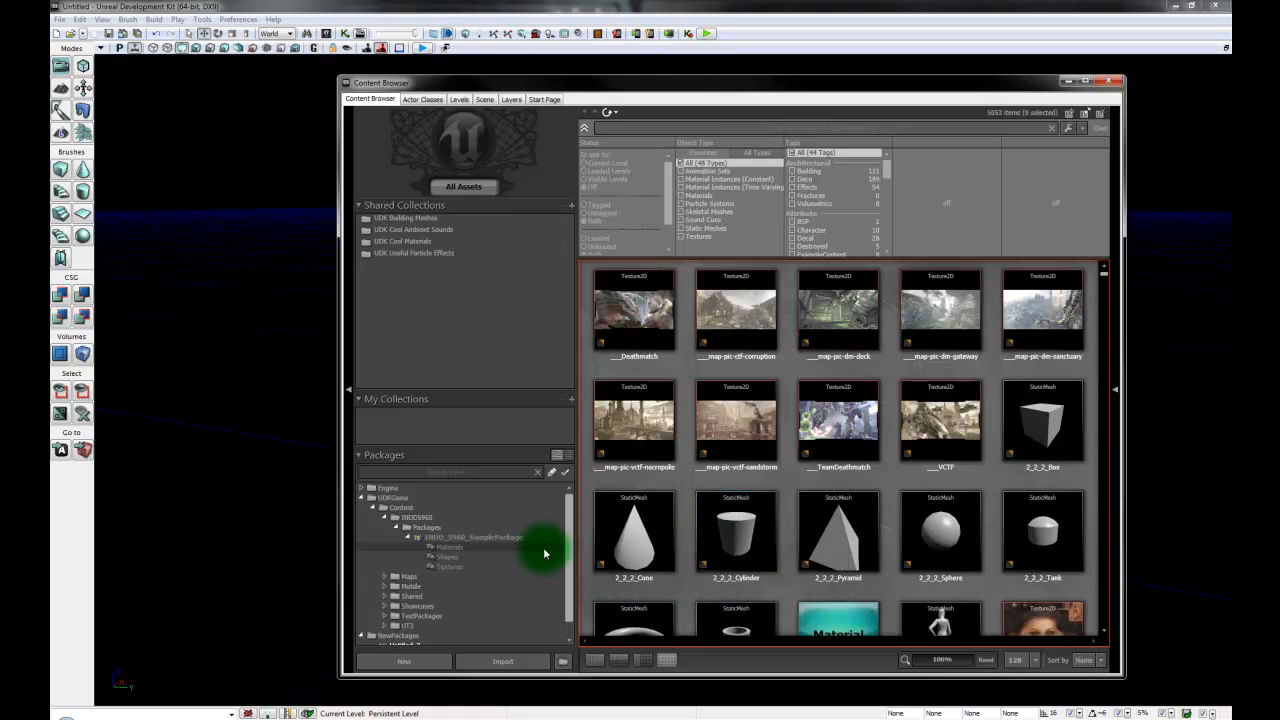
Step: Browse the assets in the INDD5960 folder, its Packages subfolder and the INDD_5960_SamplePackage
{"action": "left_click", "coordinate": [402, 517]}
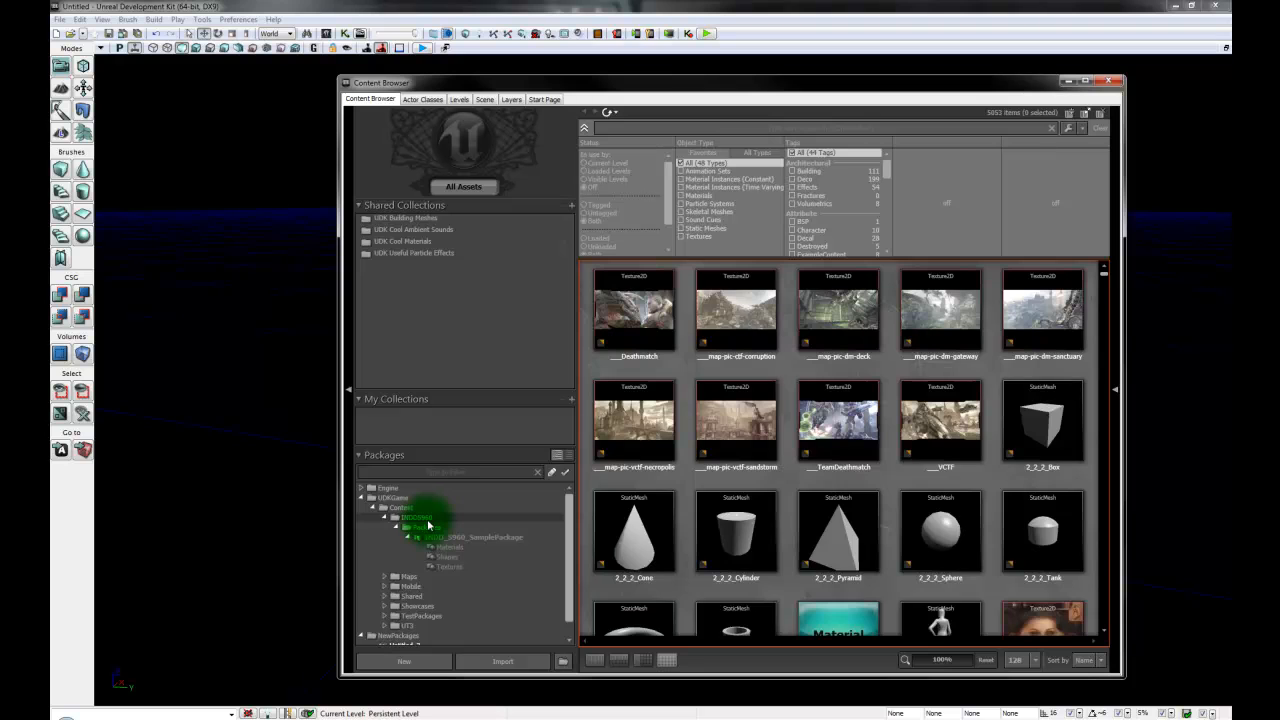
{"action": "left_click", "coordinate": [428, 519]}
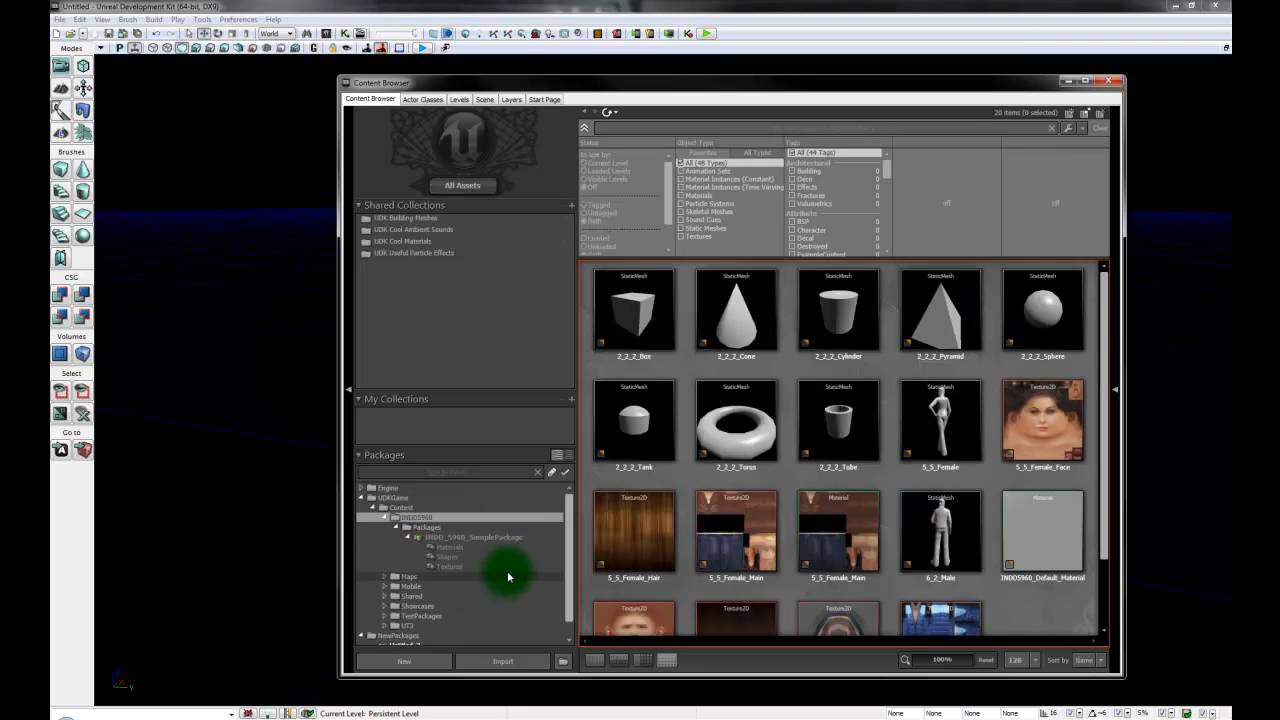
{"action": "left_click", "coordinate": [397, 530]}
{"action": "left_click", "coordinate": [443, 527]}
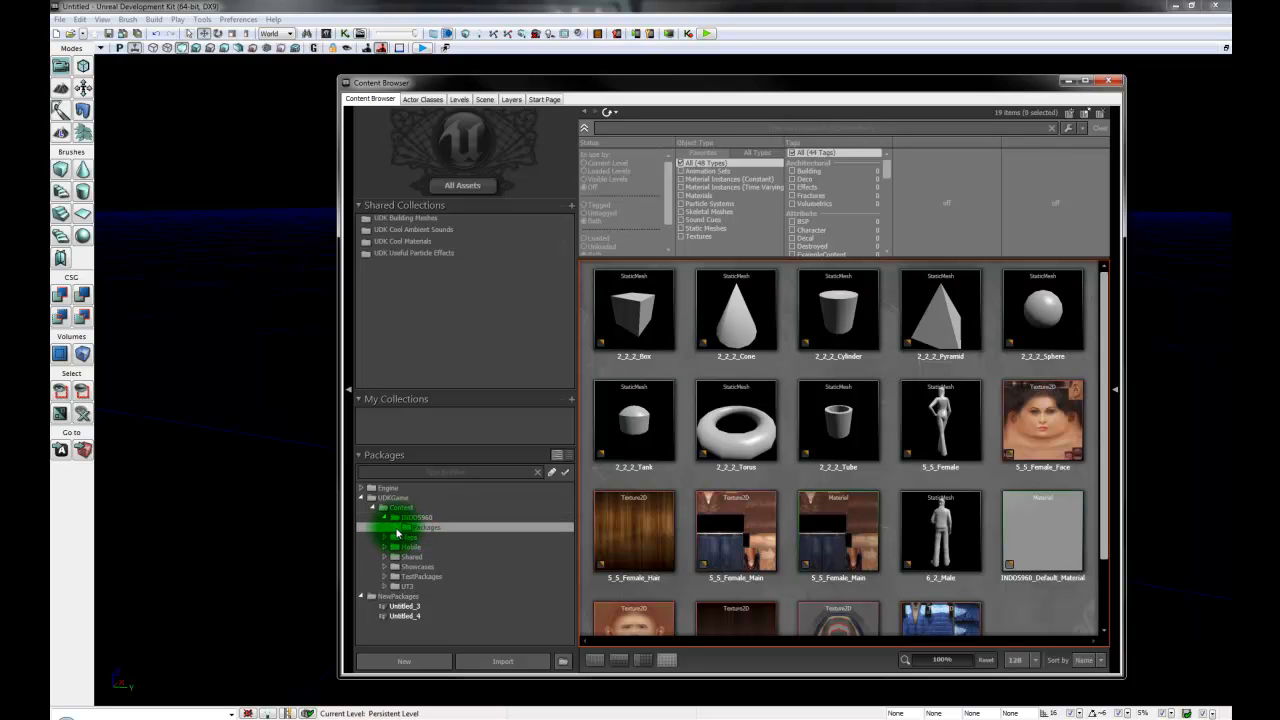
{"action": "left_click", "coordinate": [397, 529]}
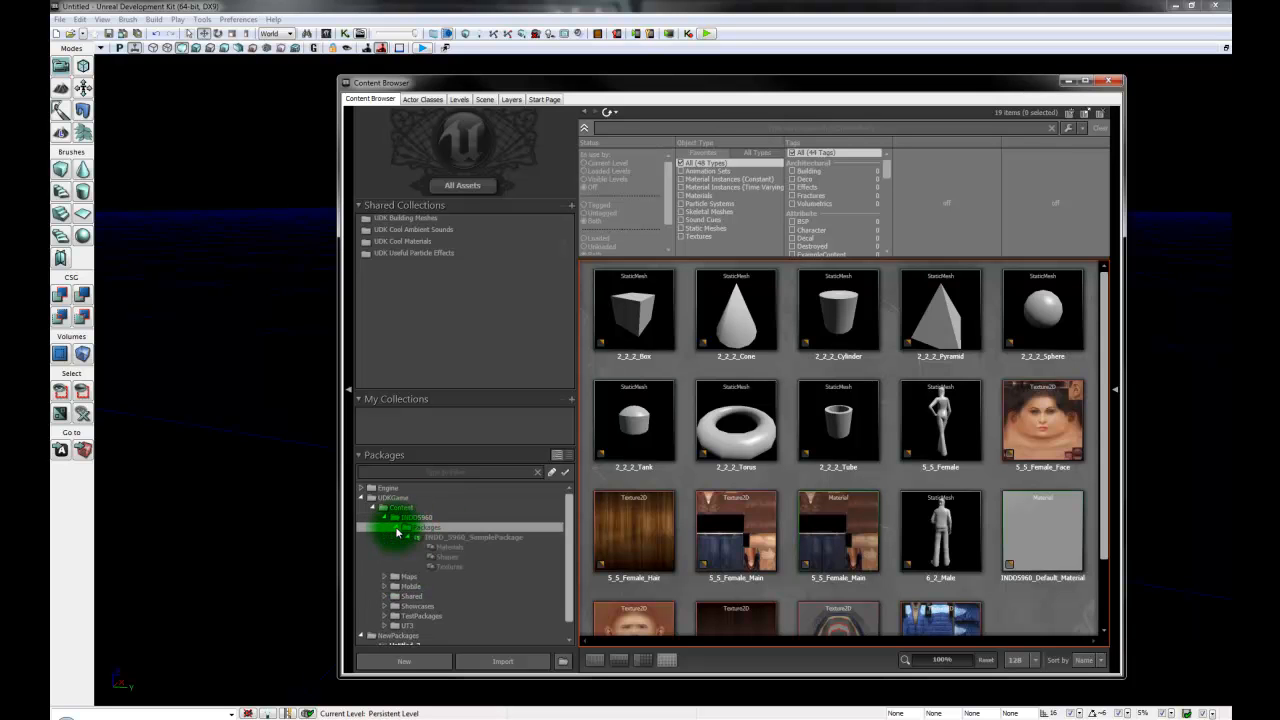
{"action": "left_click", "coordinate": [454, 539]}
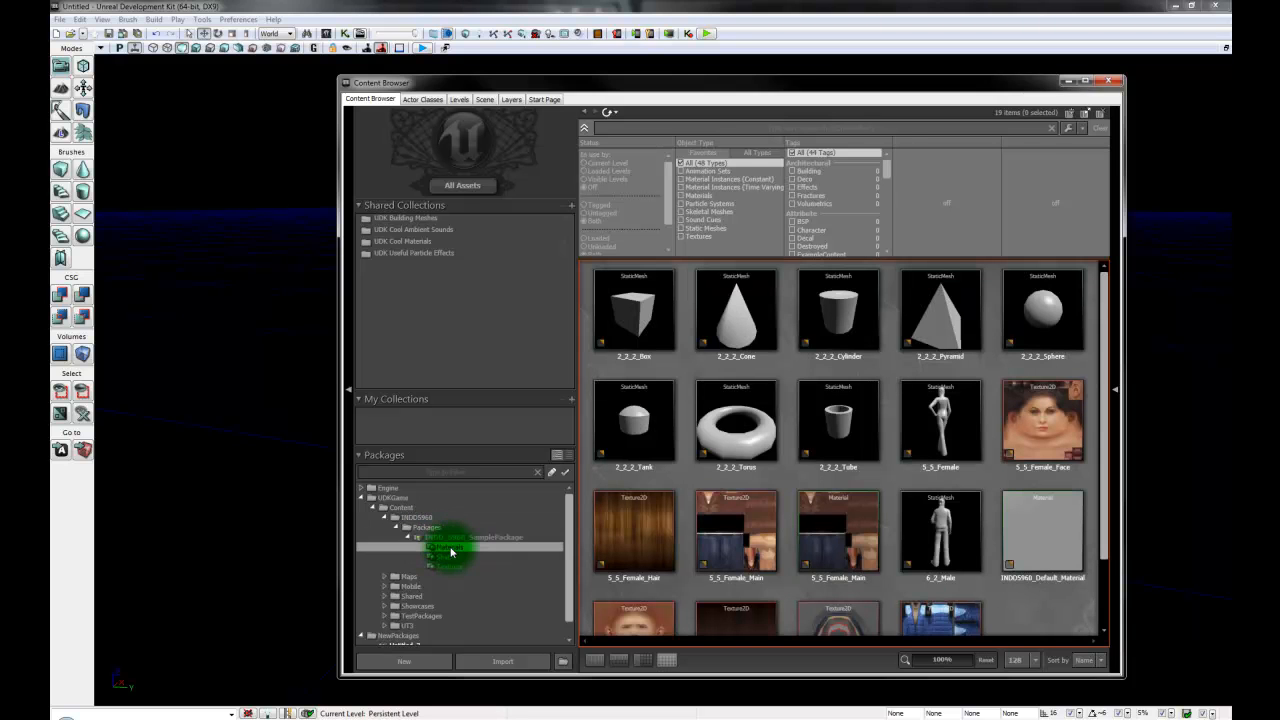
Step: Look through the sample package's Materials, Shapes and Textures groups, leaving the Shapes group displayed
{"action": "left_click", "coordinate": [443, 547]}
{"action": "left_click", "coordinate": [448, 556]}
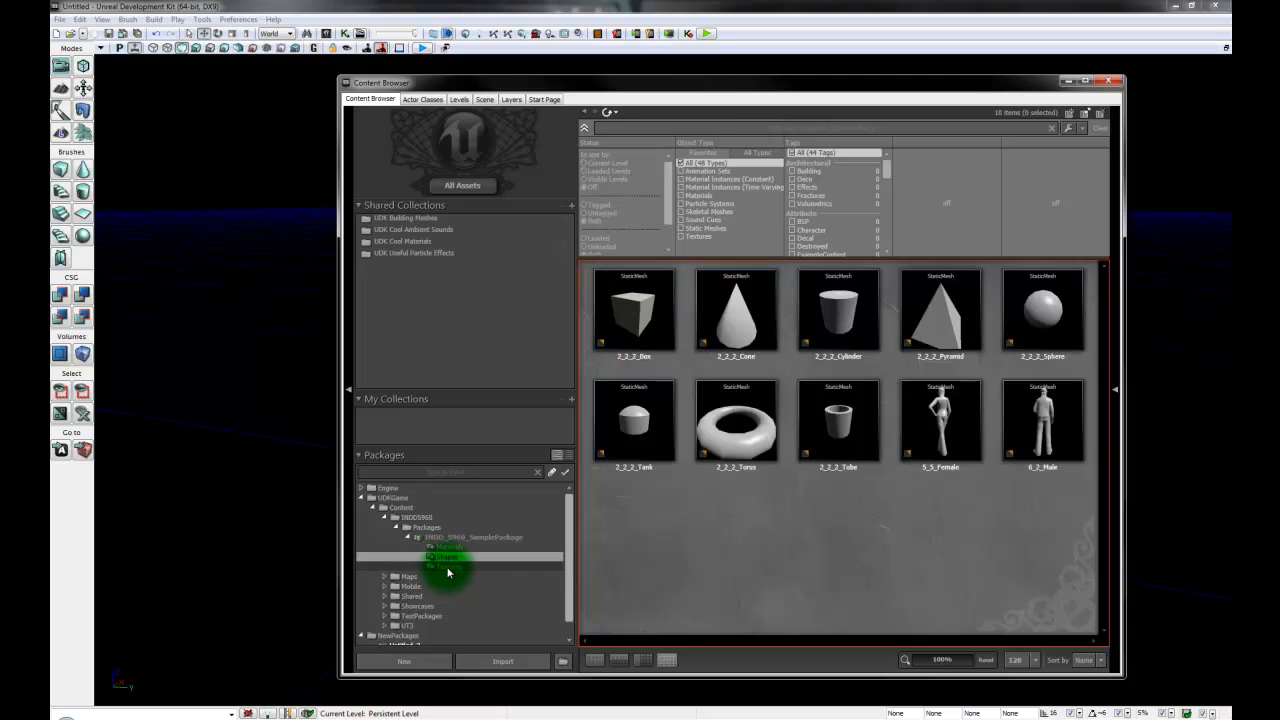
{"action": "left_click", "coordinate": [450, 567]}
{"action": "left_click", "coordinate": [476, 557]}
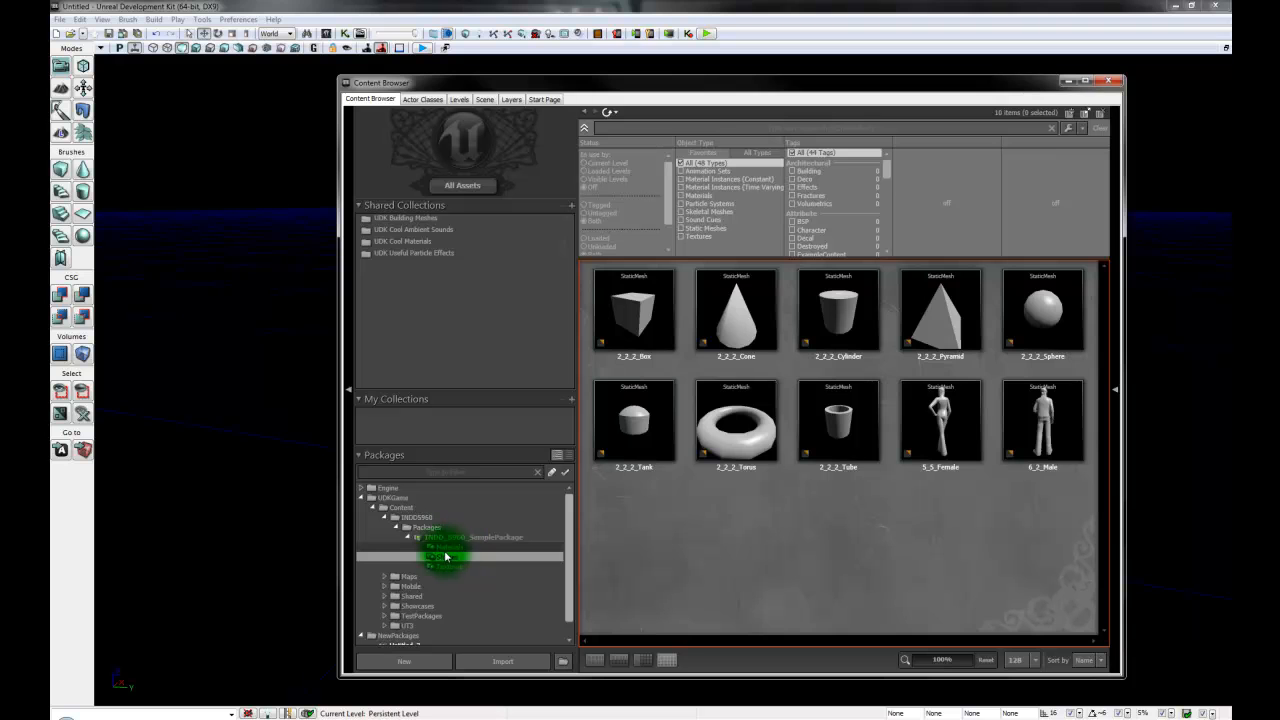
{"action": "left_click", "coordinate": [452, 547]}
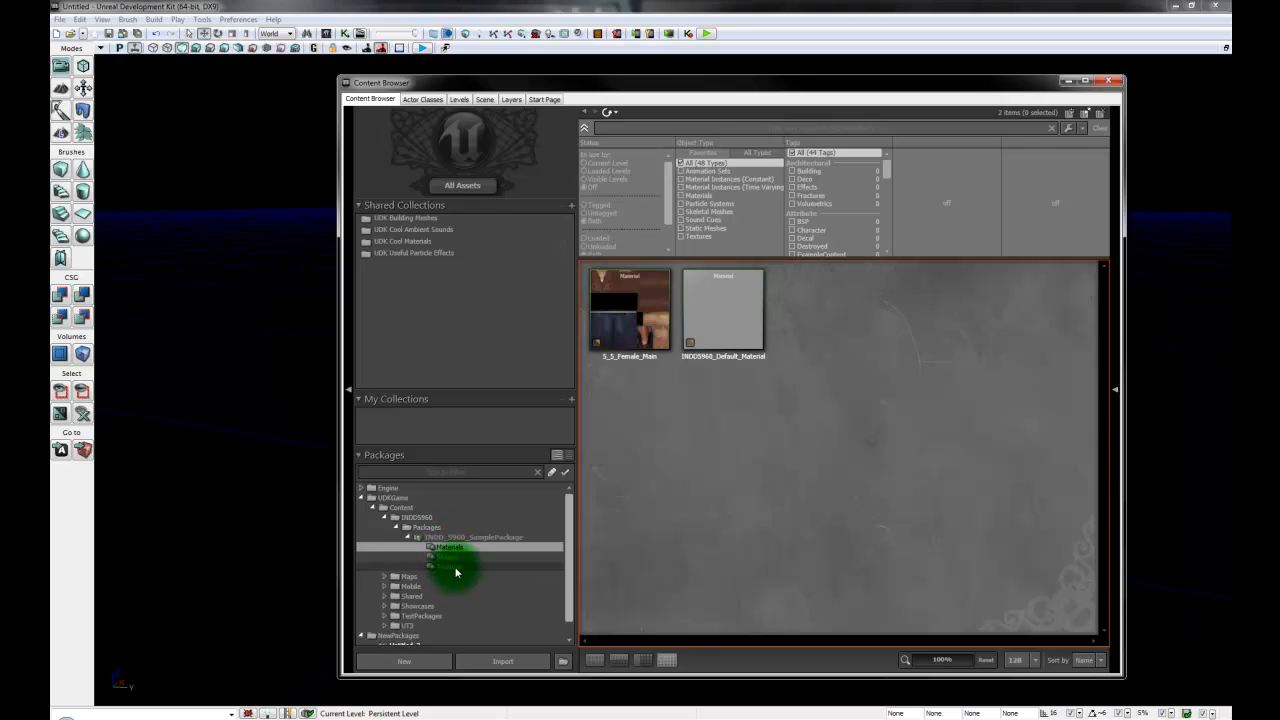
{"action": "left_click", "coordinate": [455, 567]}
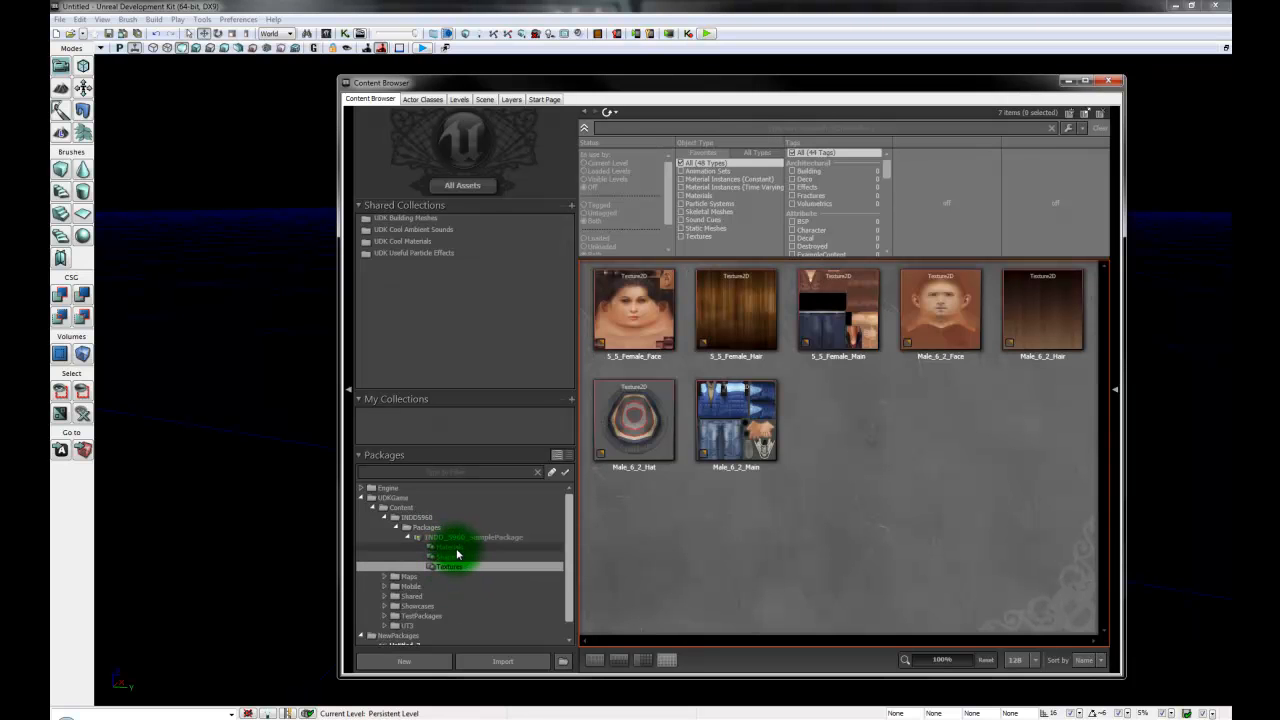
{"action": "left_click", "coordinate": [459, 548]}
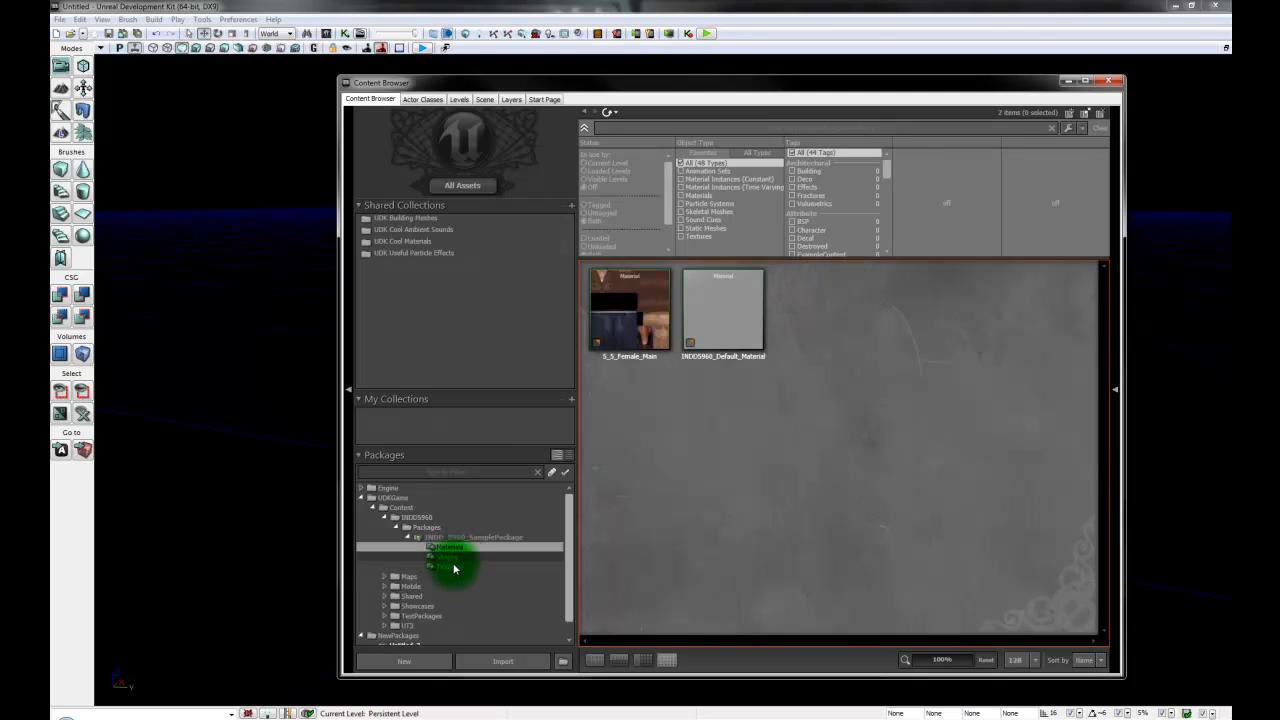
{"action": "left_click", "coordinate": [452, 558]}
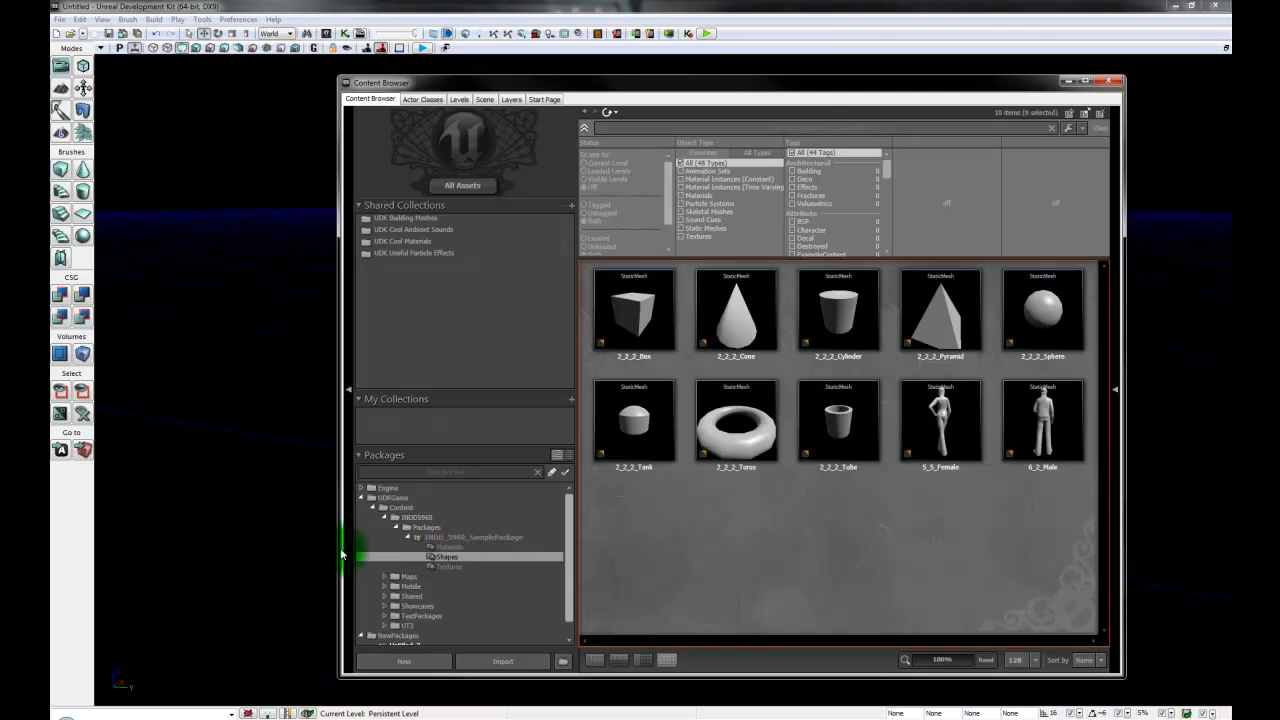
Step: Narrow the Content Browser window and move it aside to uncover part of the viewport
{"action": "left_click_drag", "start_coordinate": [340, 548], "coordinate": [373, 548]}
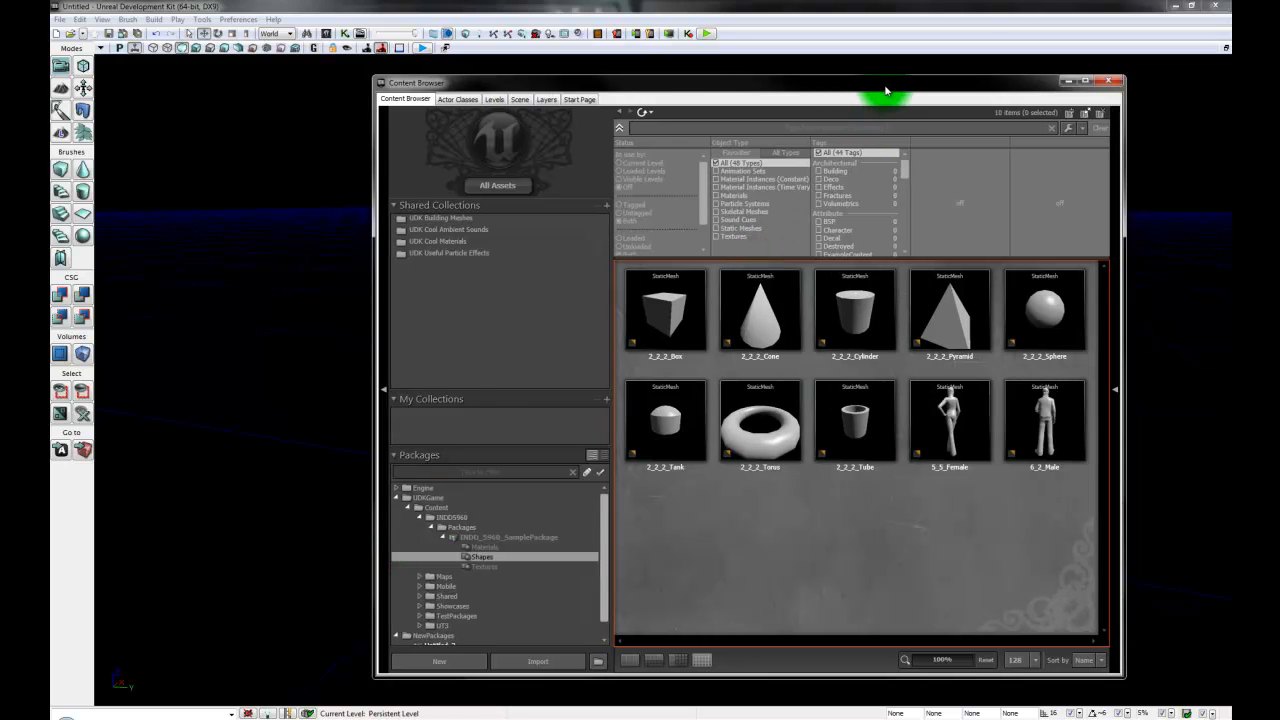
{"action": "left_click_drag", "start_coordinate": [885, 91], "coordinate": [787, 90]}
{"action": "left_click_drag", "start_coordinate": [790, 90], "coordinate": [656, 87]}
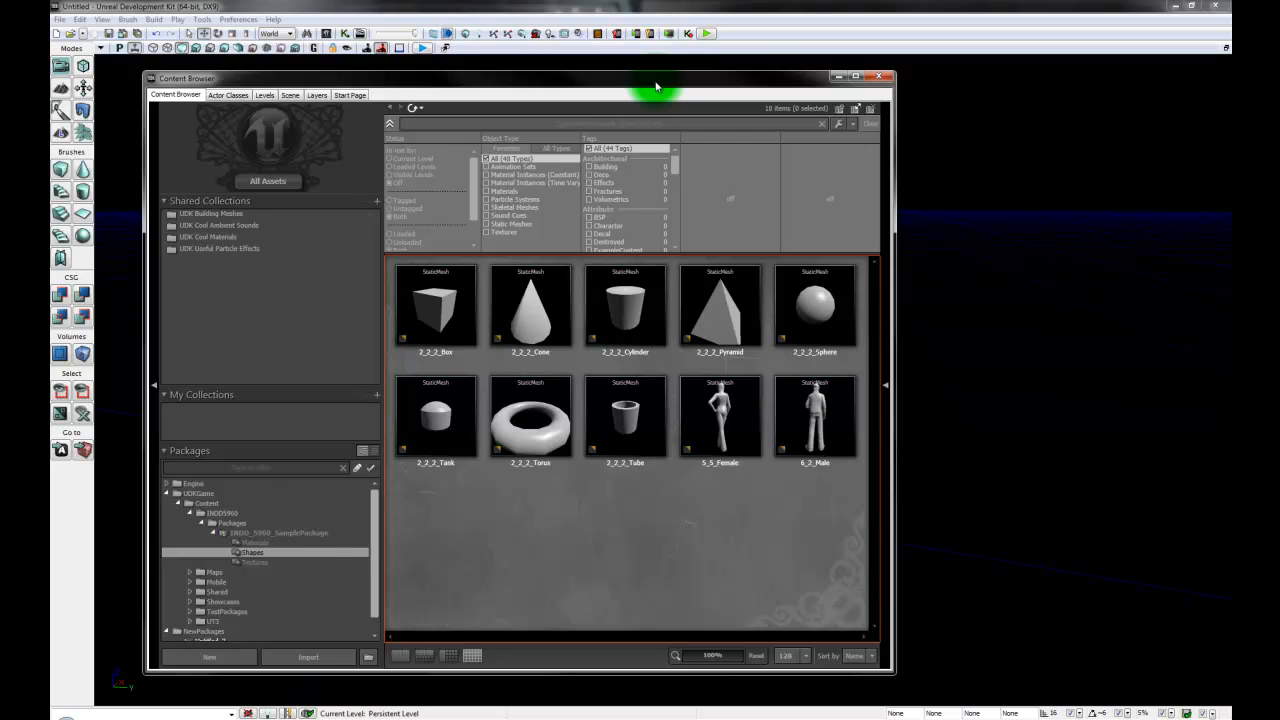
Step: Move the Content Browser window aside and narrow it so most of the viewport is uncovered
{"action": "left_click_drag", "start_coordinate": [656, 87], "coordinate": [600, 91]}
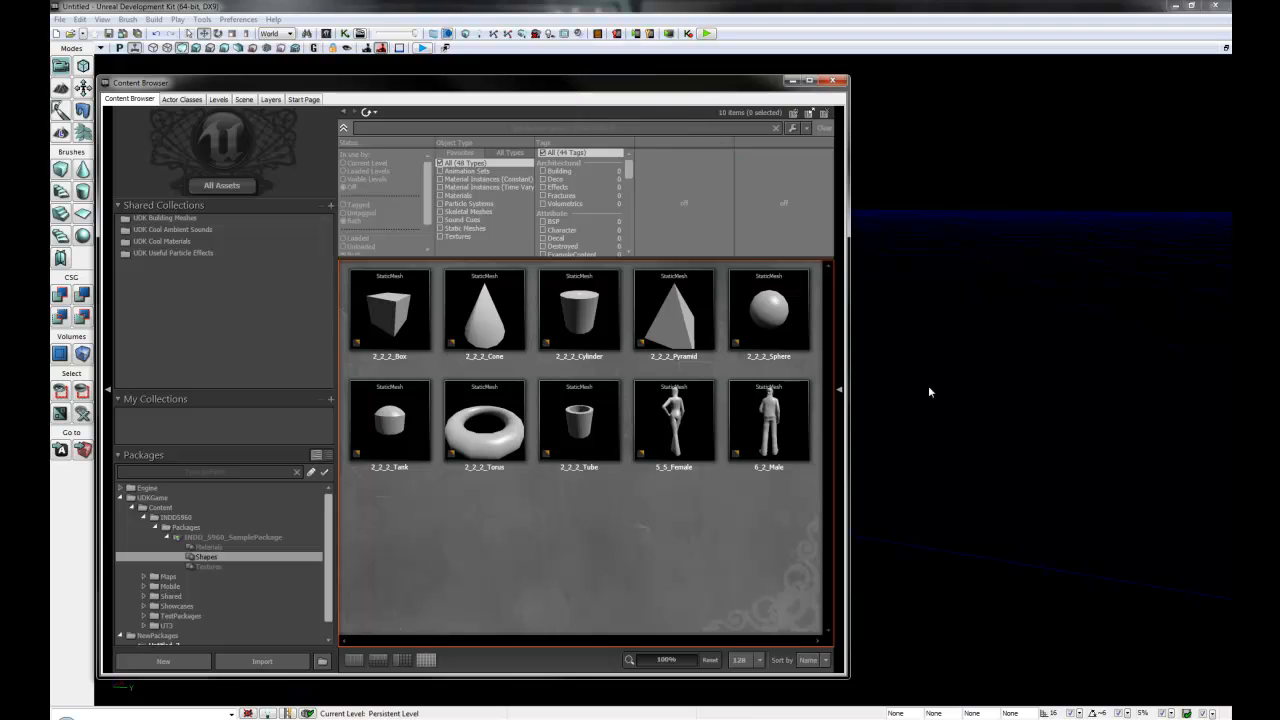
{"action": "right_click_drag", "start_coordinate": [1057, 475], "coordinate": [770, 306]}
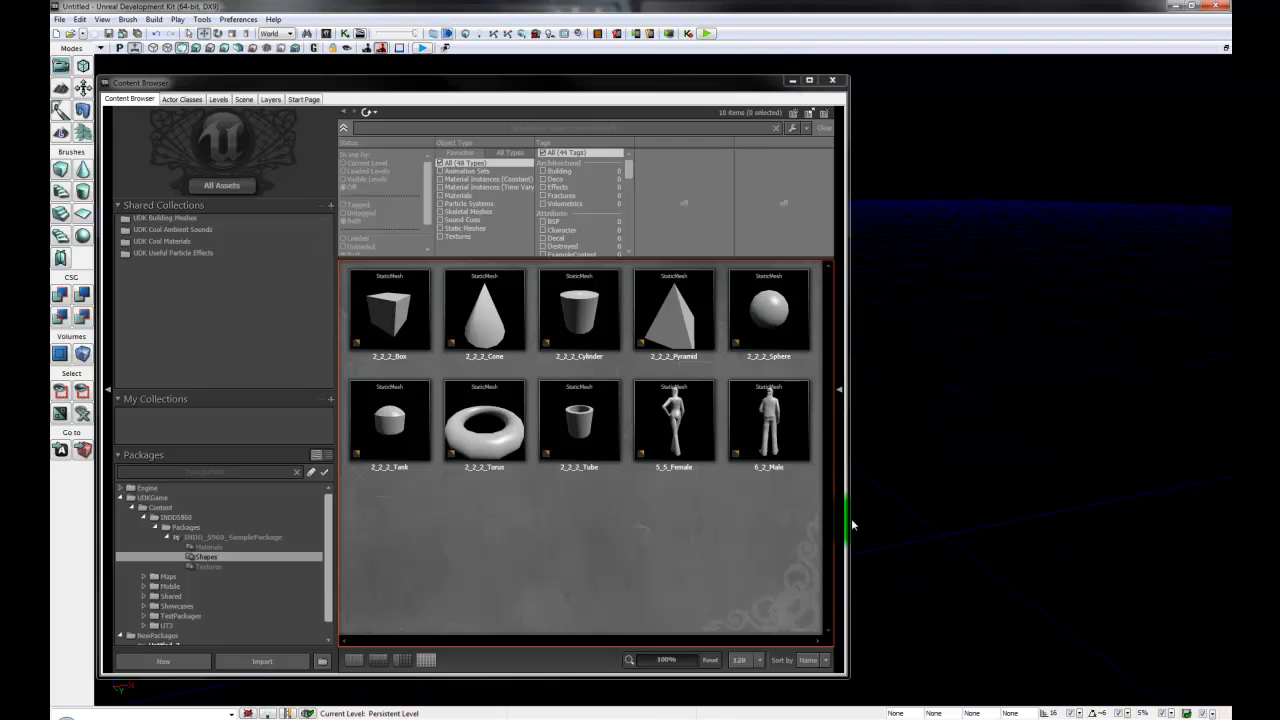
{"action": "left_click_drag", "start_coordinate": [848, 520], "coordinate": [528, 521]}
Step: Place the 2_2_2_Box static mesh in the level from the Shapes group and minimize the Content Browser
{"action": "left_click", "coordinate": [420, 310]}
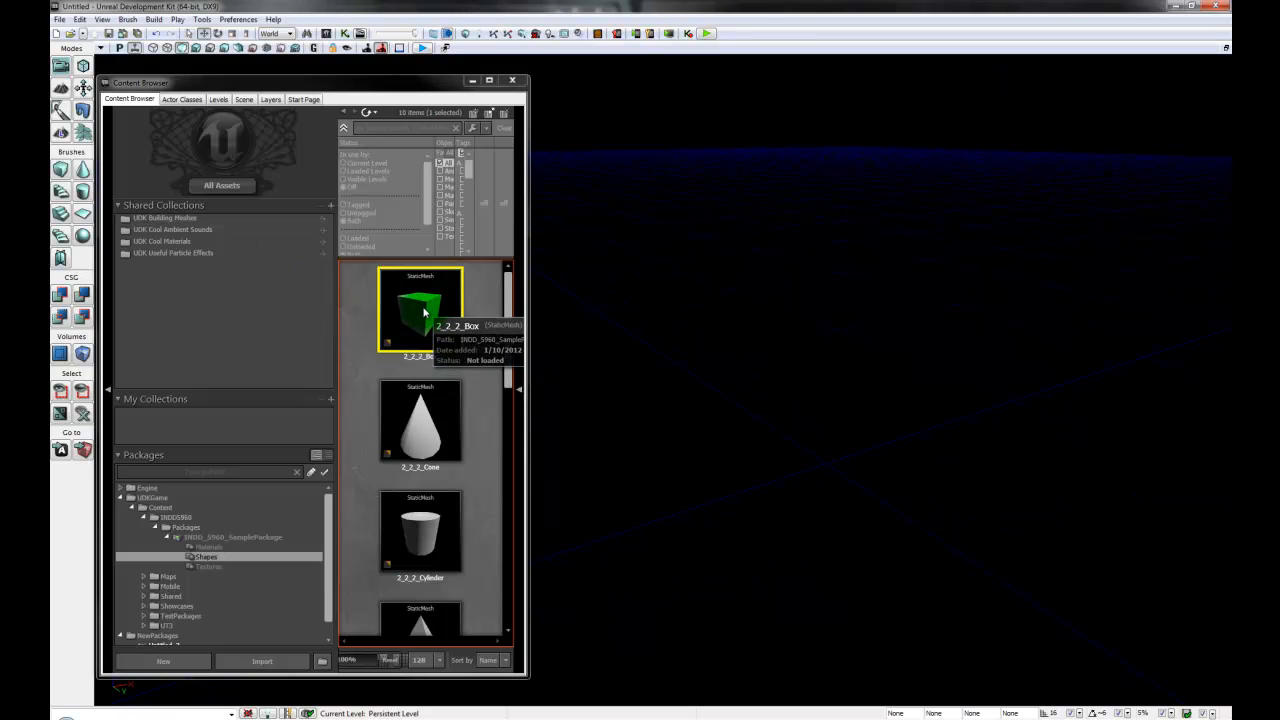
{"action": "left_click_drag", "start_coordinate": [424, 318], "coordinate": [894, 525]}
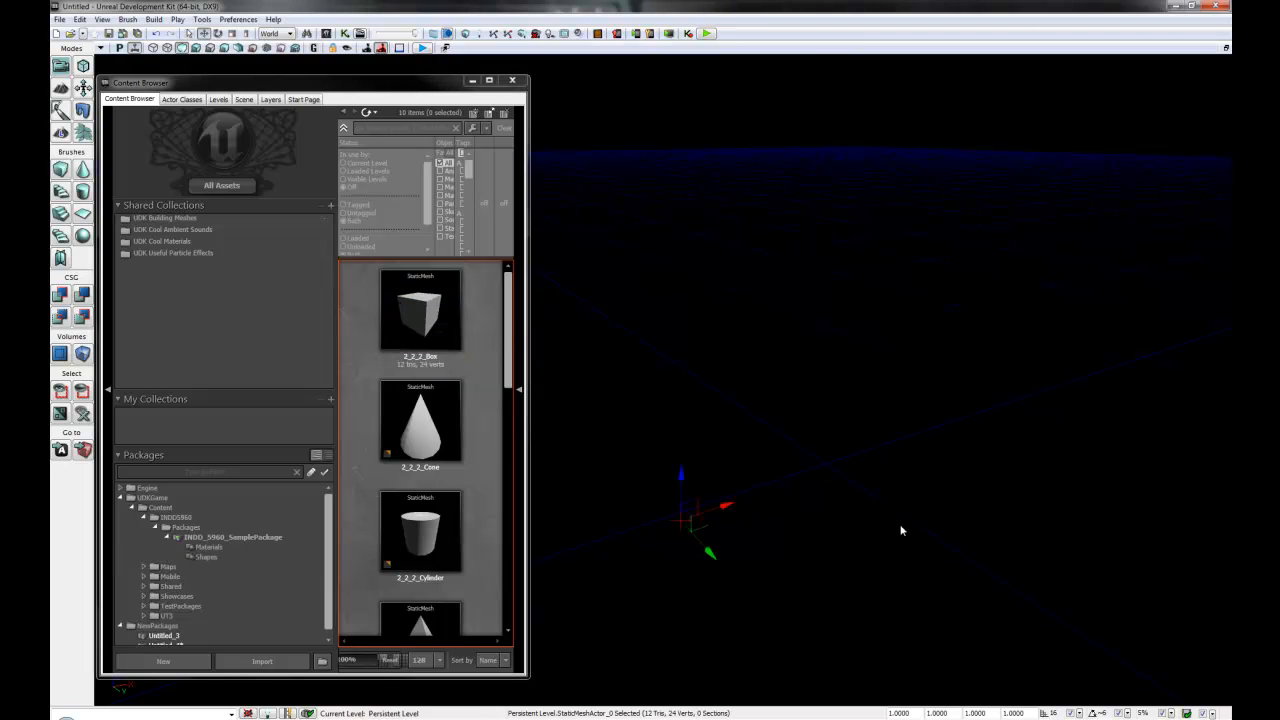
{"action": "left_click", "coordinate": [472, 80]}
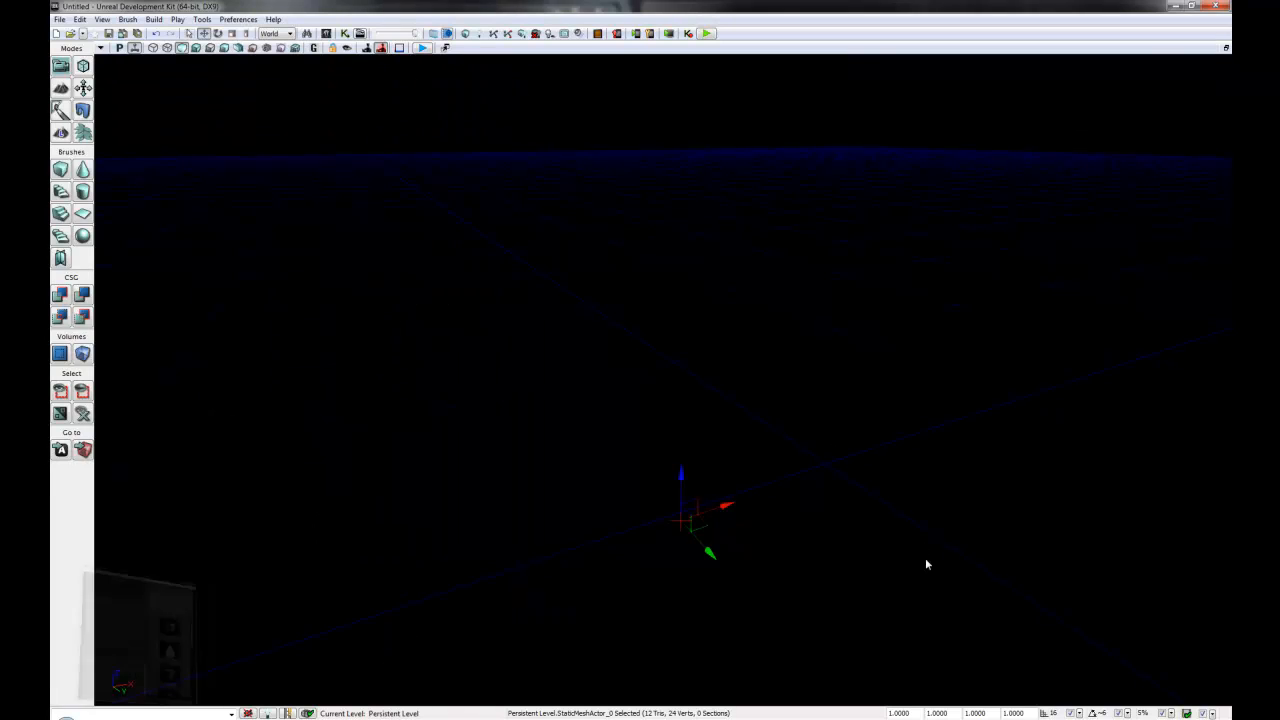
{"action": "right_click_drag", "start_coordinate": [901, 521], "coordinate": [965, 459]}
{"action": "left_click_drag", "start_coordinate": [965, 459], "coordinate": [1003, 580]}
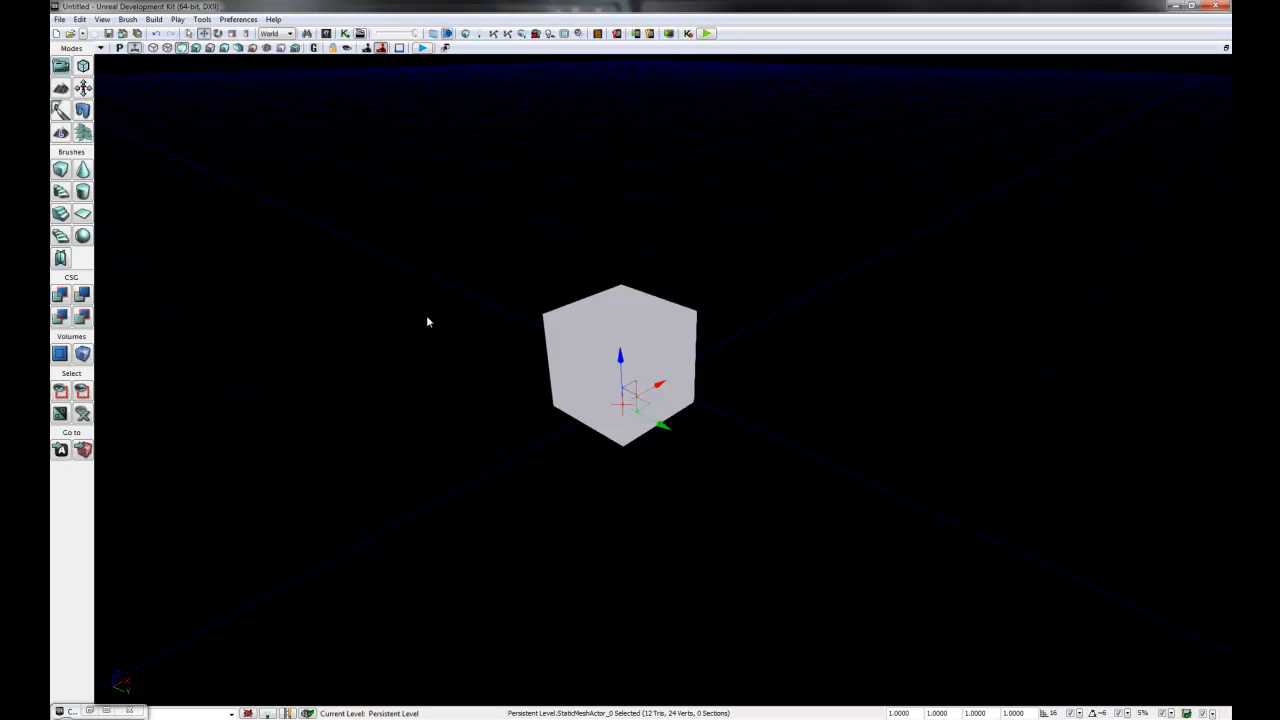
Step: Compare the box in the Unlit and Wireframe view modes from slightly different angles
{"action": "left_click", "coordinate": [181, 49]}
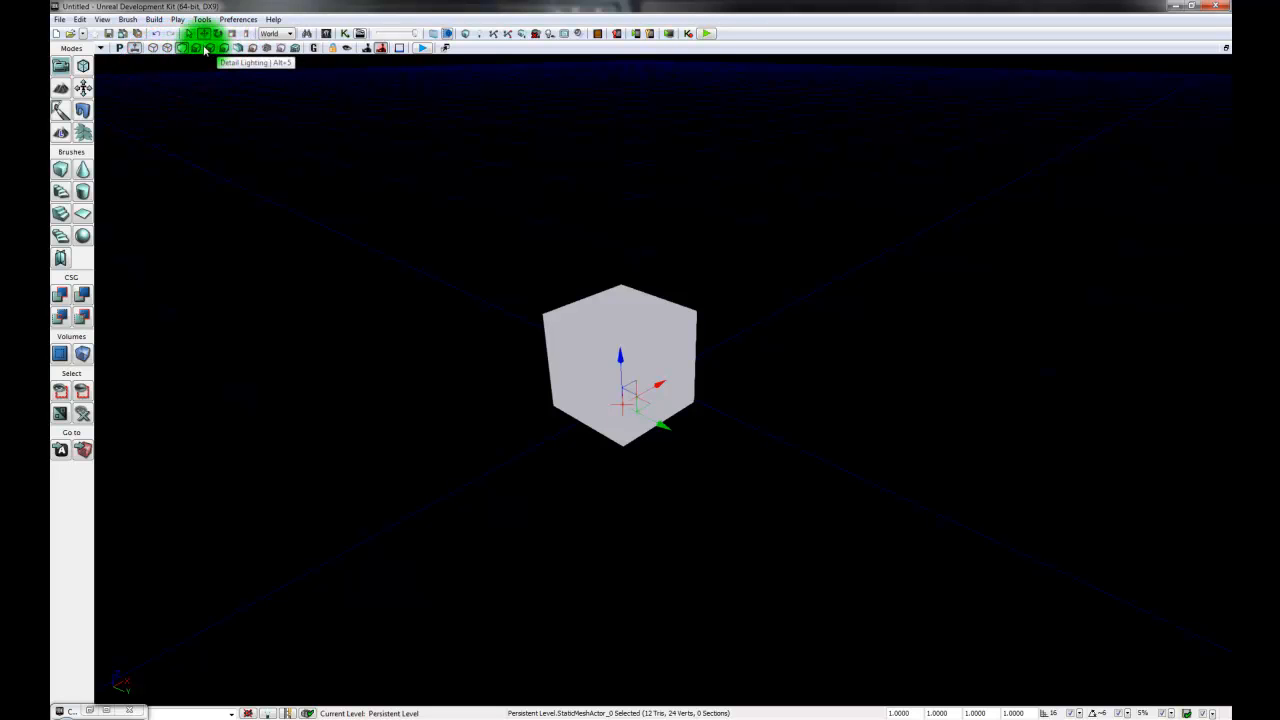
{"action": "mouse_move", "coordinate": [501, 453]}
{"action": "right_mouse_down"}
{"action": "mouse_move", "coordinate": [514, 403]}
{"action": "mouse_move", "coordinate": [694, 417]}
{"action": "mouse_move", "coordinate": [617, 478]}
{"action": "mouse_move", "coordinate": [503, 460]}
{"action": "mouse_move", "coordinate": [507, 475]}
{"action": "right_mouse_up"}
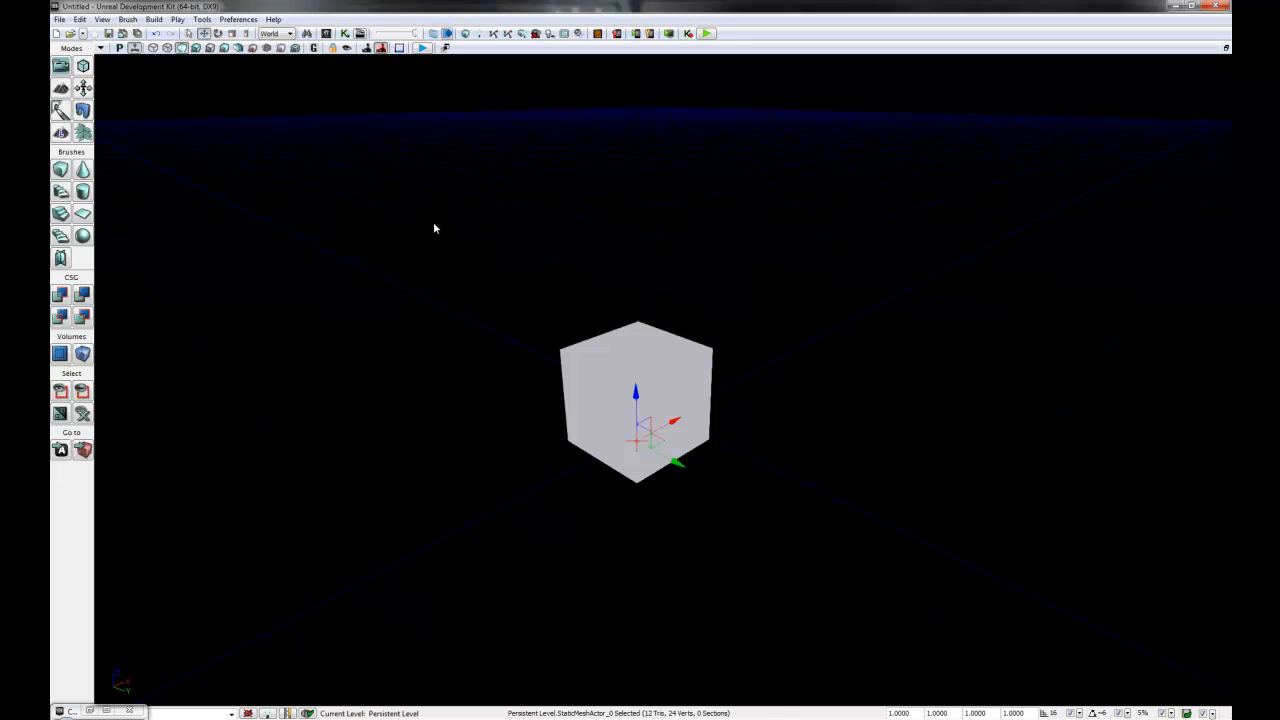
{"action": "right_click_drag", "start_coordinate": [451, 264], "coordinate": [466, 268]}
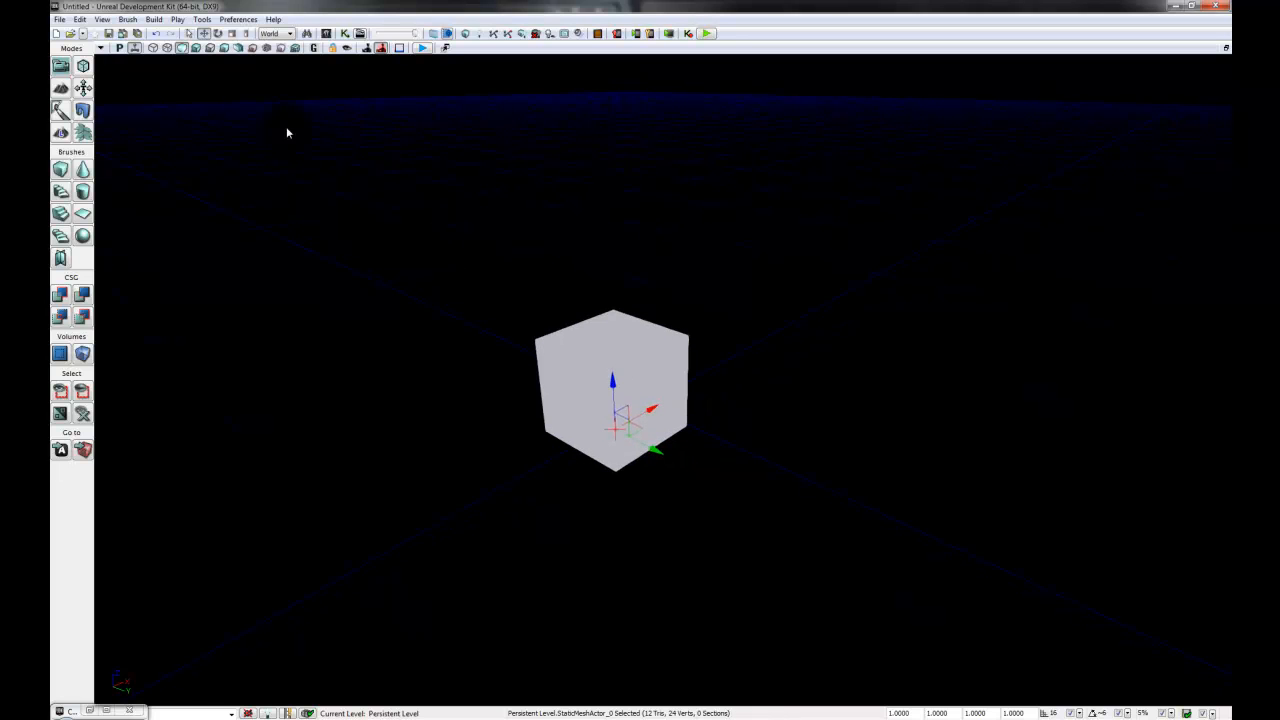
{"action": "left_click", "coordinate": [168, 49]}
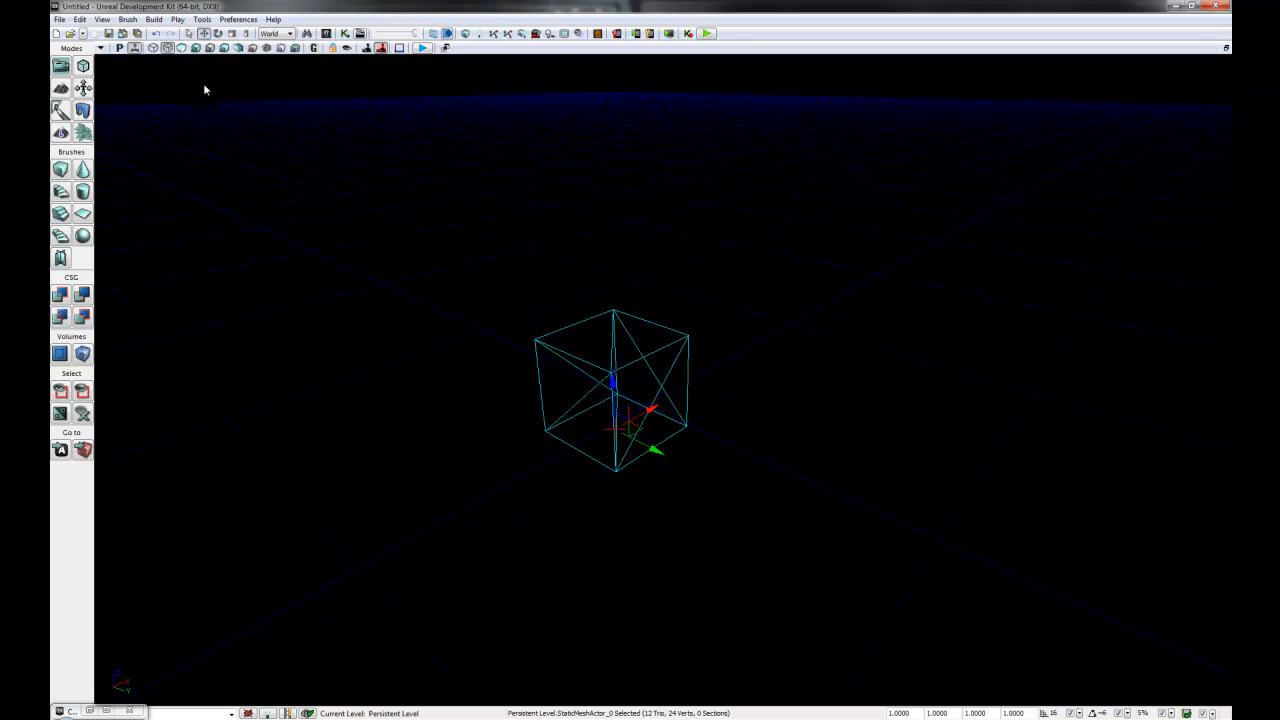
{"action": "right_click_drag", "start_coordinate": [516, 285], "coordinate": [473, 264]}
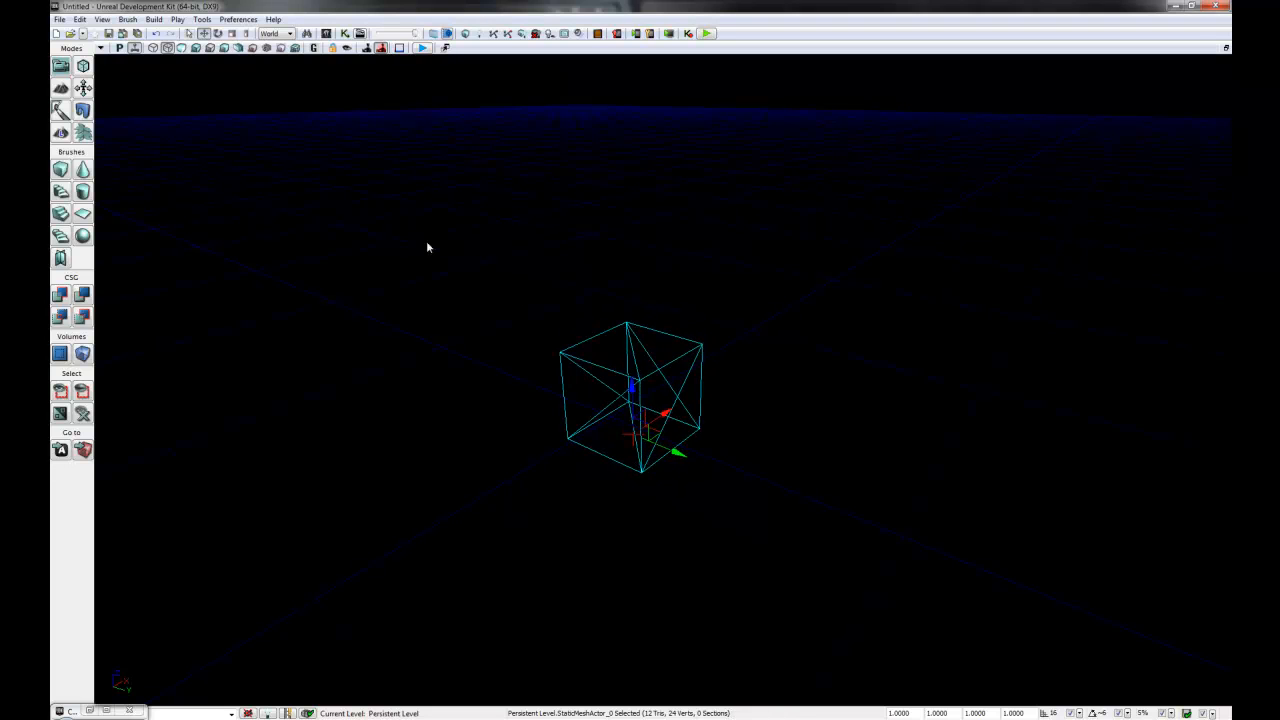
Step: Cycle the viewport through the two wireframe modes and Unlit, ending in Lit mode
{"action": "left_click", "coordinate": [153, 49]}
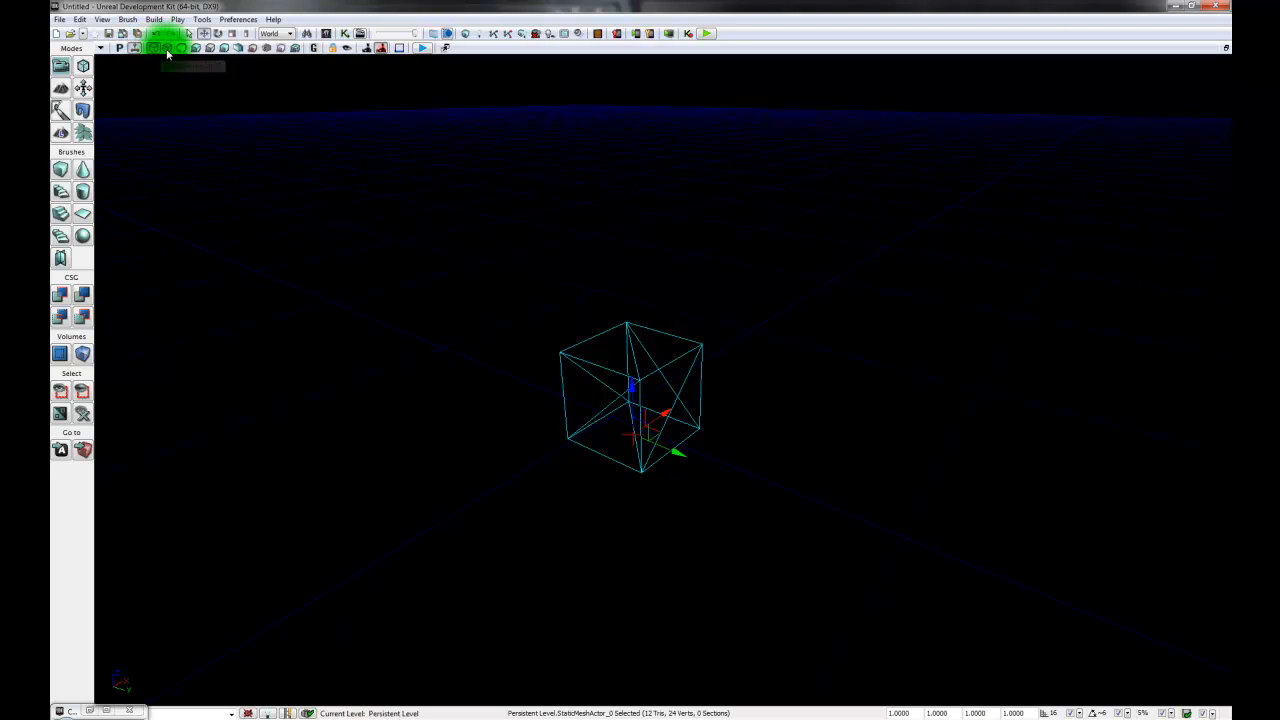
{"action": "left_click", "coordinate": [169, 49]}
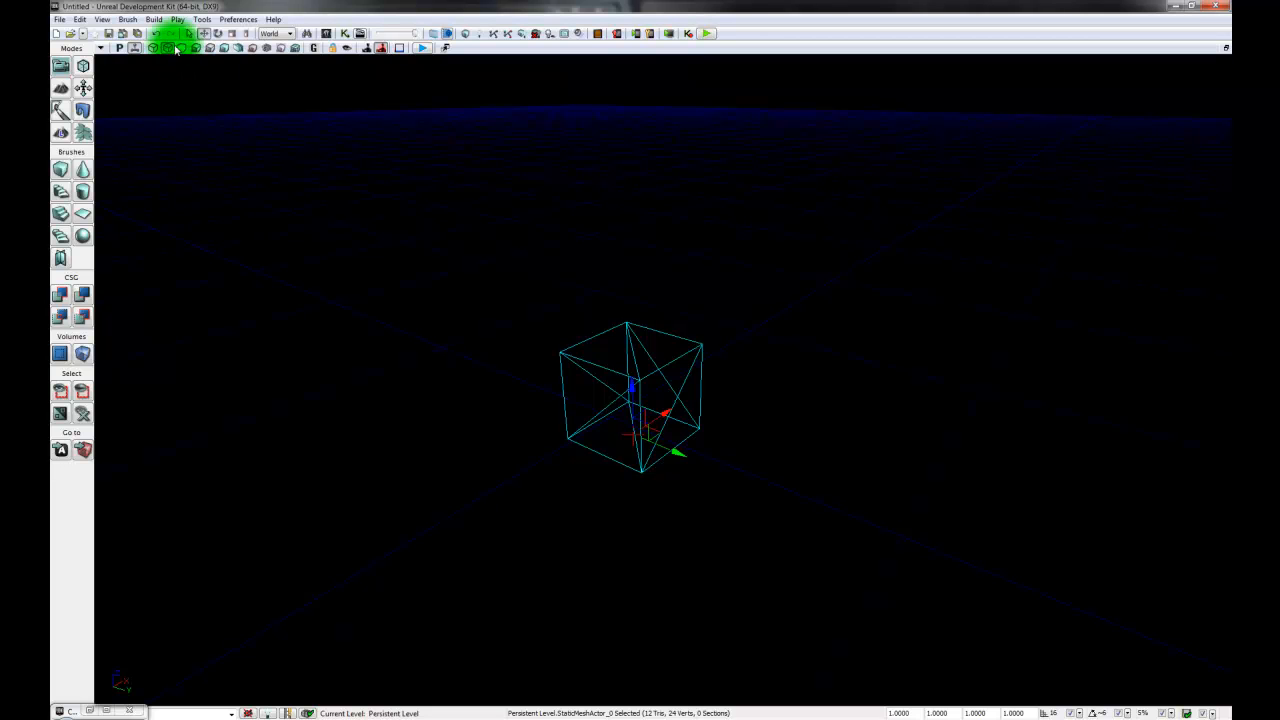
{"action": "left_click", "coordinate": [181, 49]}
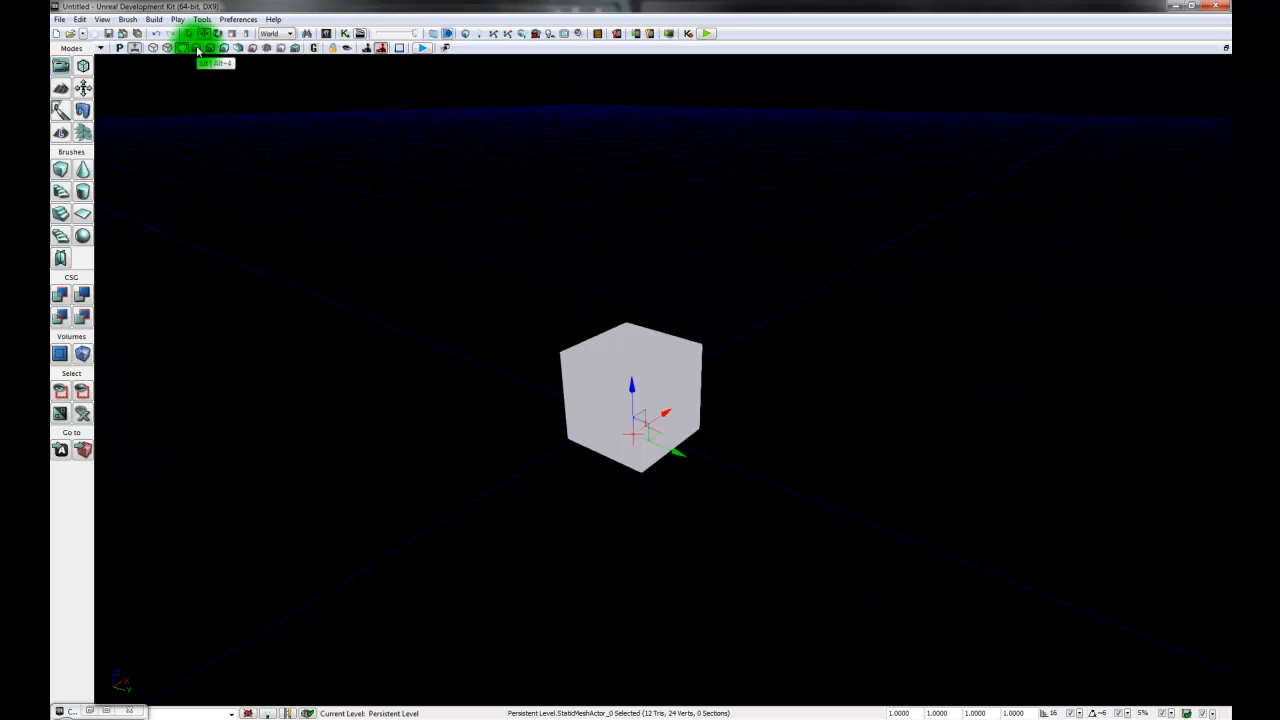
{"action": "left_click", "coordinate": [196, 49]}
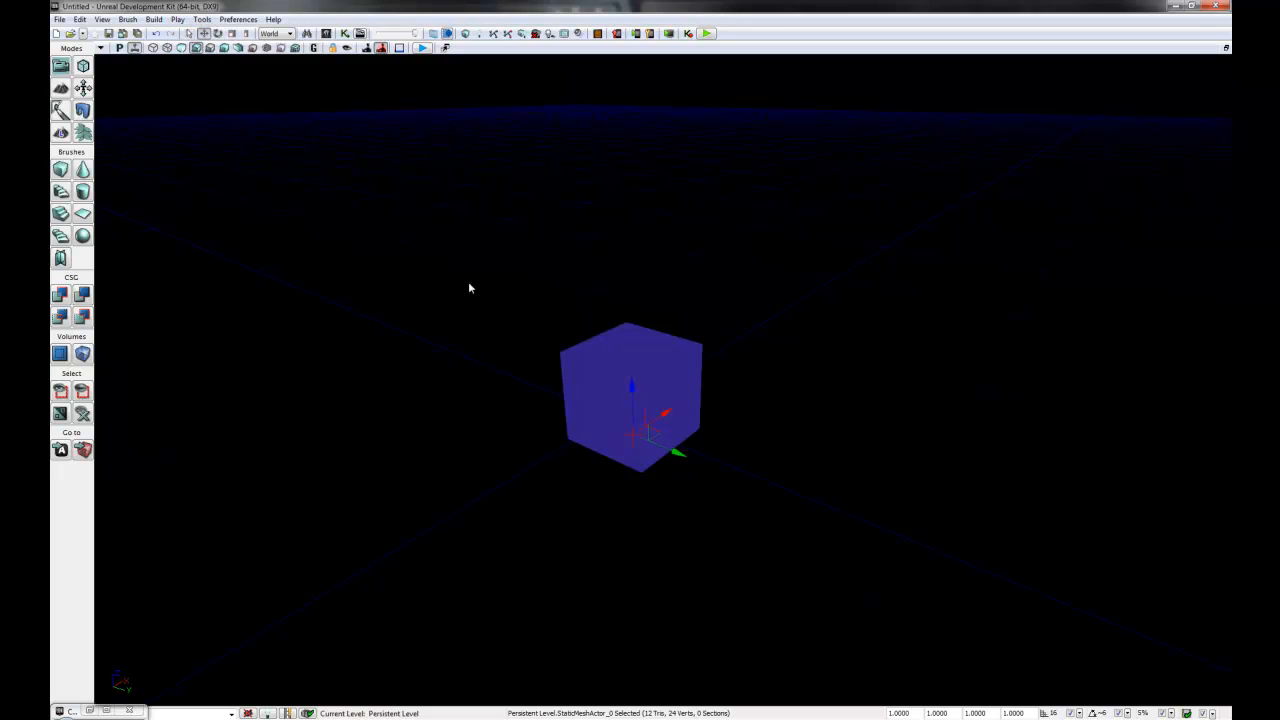
Step: Deselect the box and look around the scene in Lit mode
{"action": "key", "text": "Delete"}
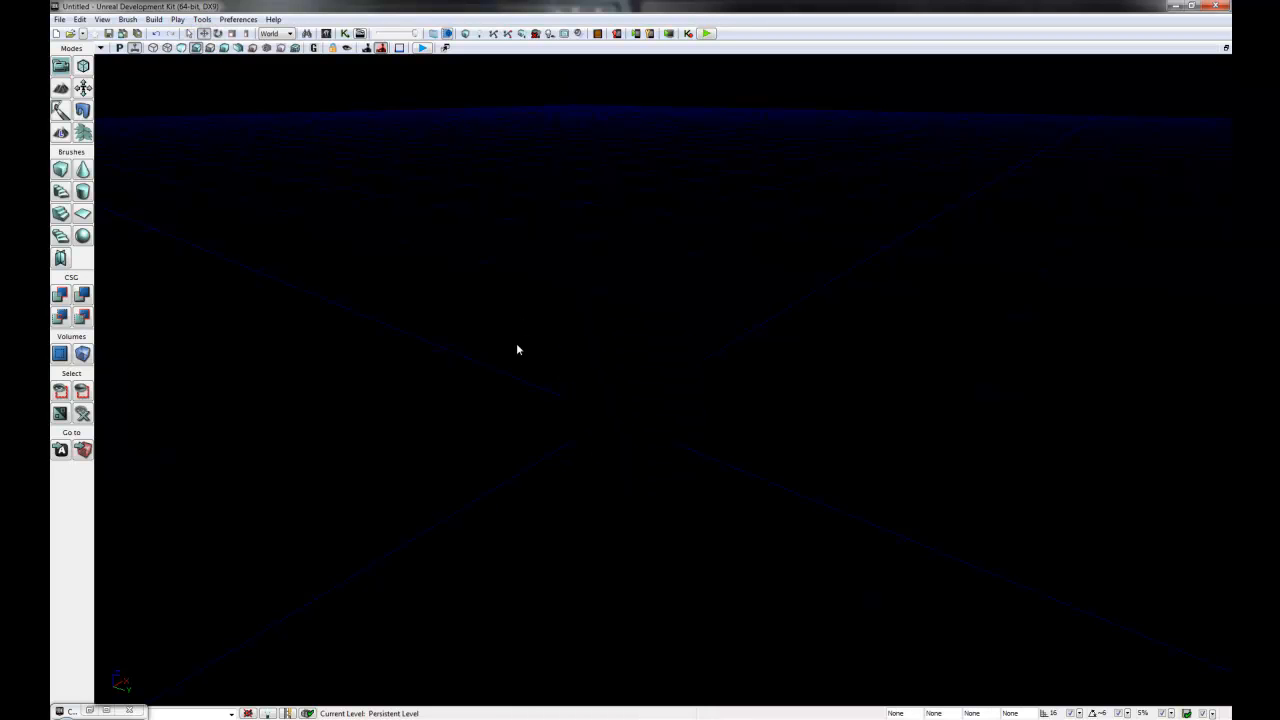
{"action": "right_click_drag", "start_coordinate": [574, 516], "coordinate": [589, 536]}
{"action": "mouse_move", "coordinate": [589, 541]}
{"action": "left_mouse_down"}
{"action": "mouse_move", "coordinate": [569, 529]}
{"action": "mouse_move", "coordinate": [594, 517]}
{"action": "mouse_move", "coordinate": [600, 549]}
{"action": "mouse_move", "coordinate": [584, 520]}
{"action": "left_mouse_up"}
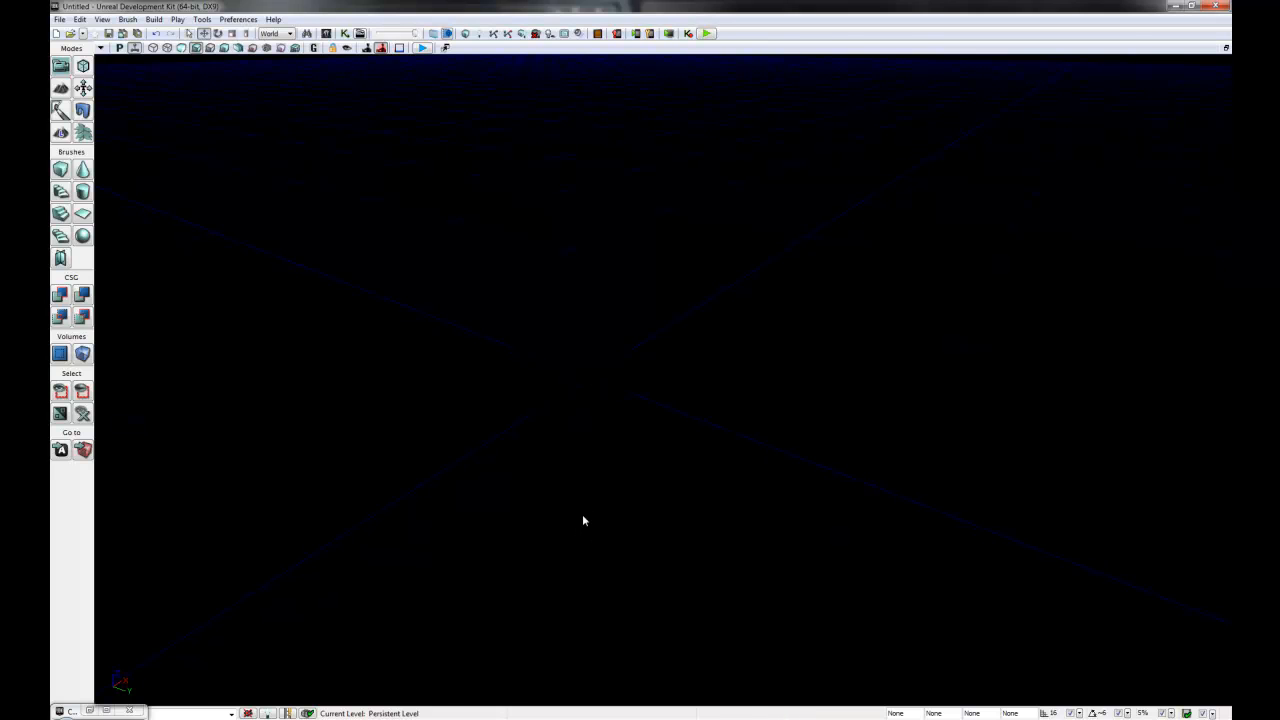
Step: Return the viewport to Unlit mode and select the box again
{"action": "left_click", "coordinate": [181, 48]}
{"action": "left_click_drag", "start_coordinate": [677, 531], "coordinate": [600, 517]}
{"action": "left_click", "coordinate": [523, 391]}
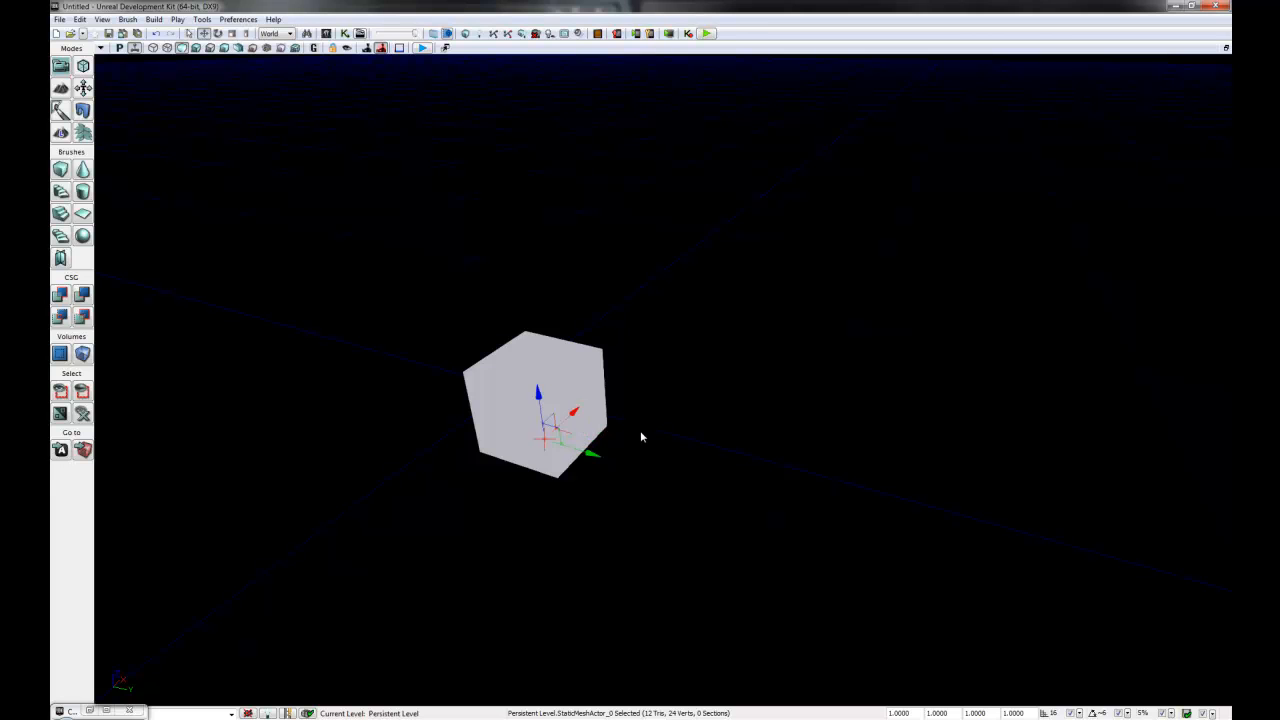
Step: Pull the view back from the box and examine its position relative to the centre of the world grid
{"action": "right_click_drag", "start_coordinate": [691, 449], "coordinate": [688, 465]}
{"action": "middle_click_drag", "start_coordinate": [688, 465], "coordinate": [662, 337]}
{"action": "left_click_drag", "start_coordinate": [662, 341], "coordinate": [659, 700]}
{"action": "middle_click_drag", "start_coordinate": [659, 700], "coordinate": [611, 252]}
{"action": "right_click_drag", "start_coordinate": [611, 252], "coordinate": [769, 360]}
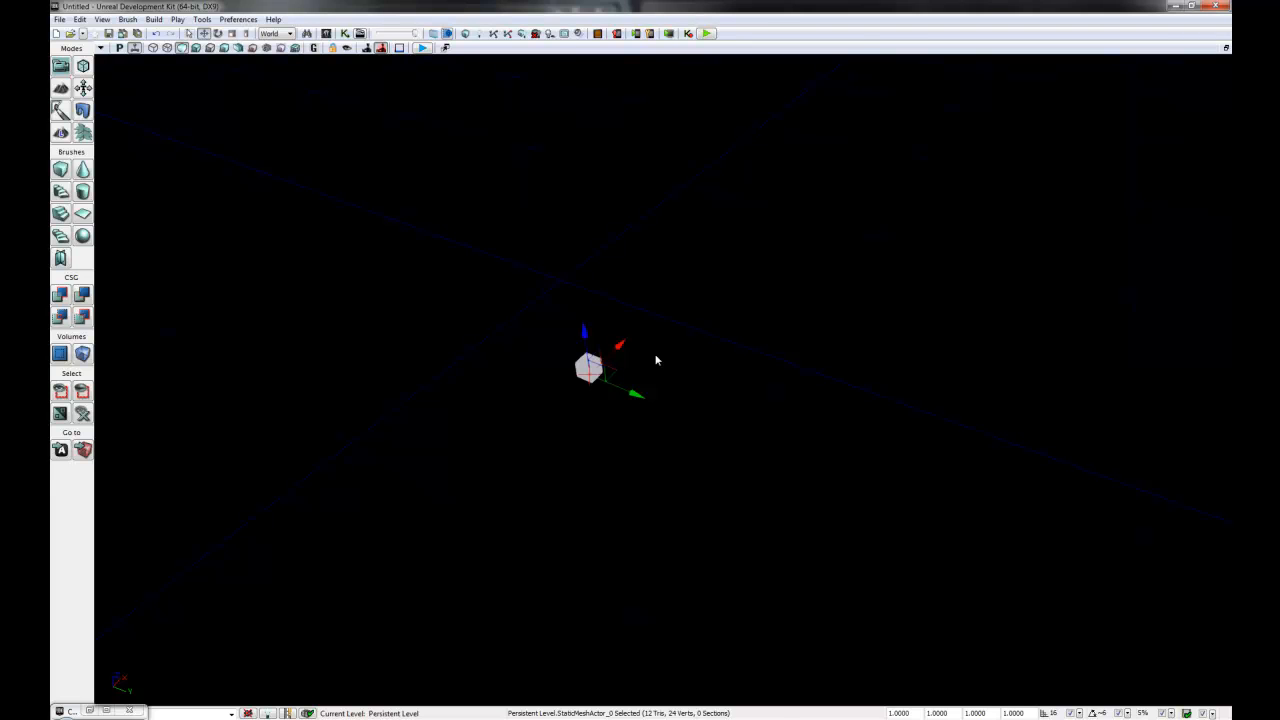
{"action": "right_click_drag", "start_coordinate": [600, 531], "coordinate": [312, 535]}
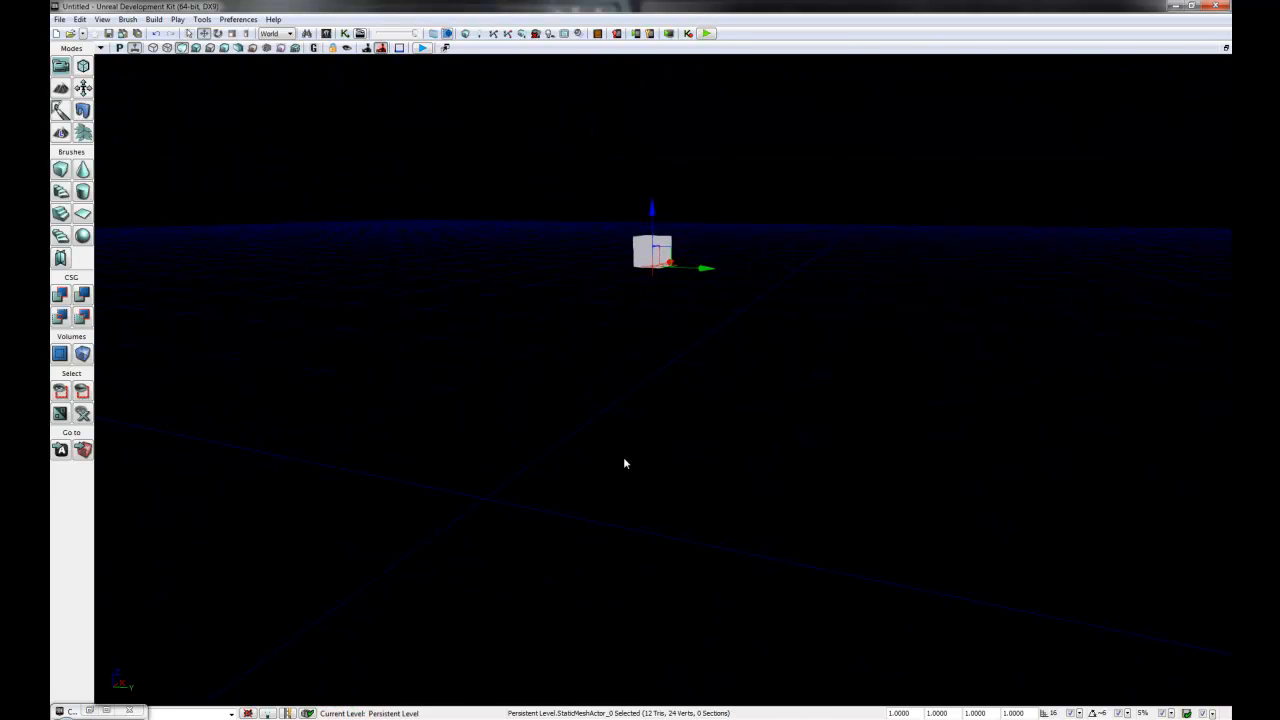
{"action": "right_click_drag", "start_coordinate": [614, 540], "coordinate": [597, 551]}
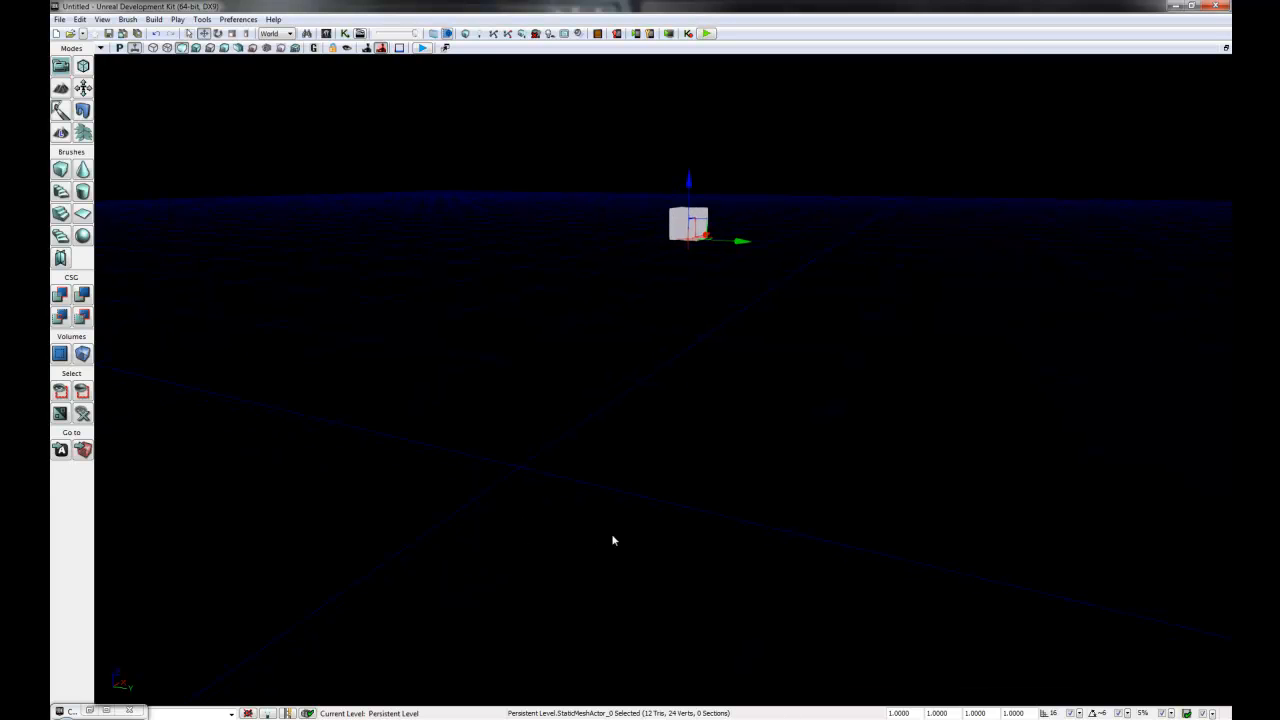
Step: Show the selected box's properties window and close it again
{"action": "key", "text": "F4"}
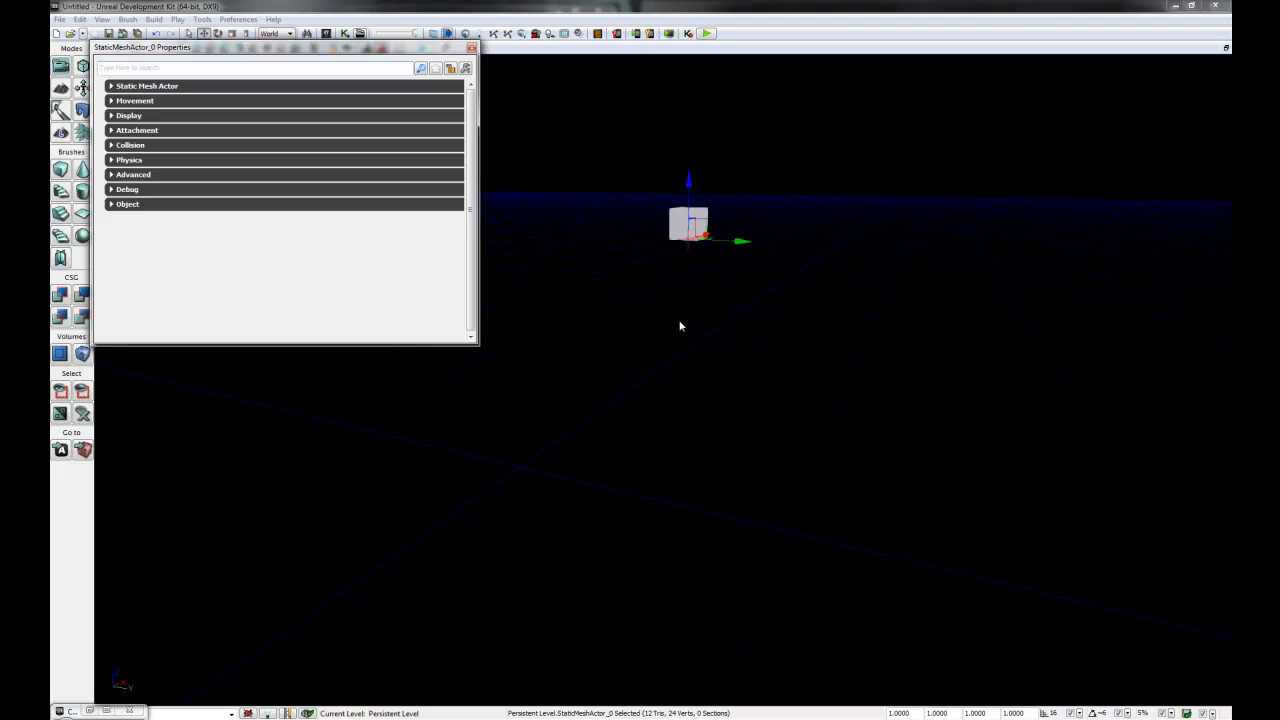
{"action": "left_click", "coordinate": [421, 296]}
{"action": "left_click", "coordinate": [474, 47]}
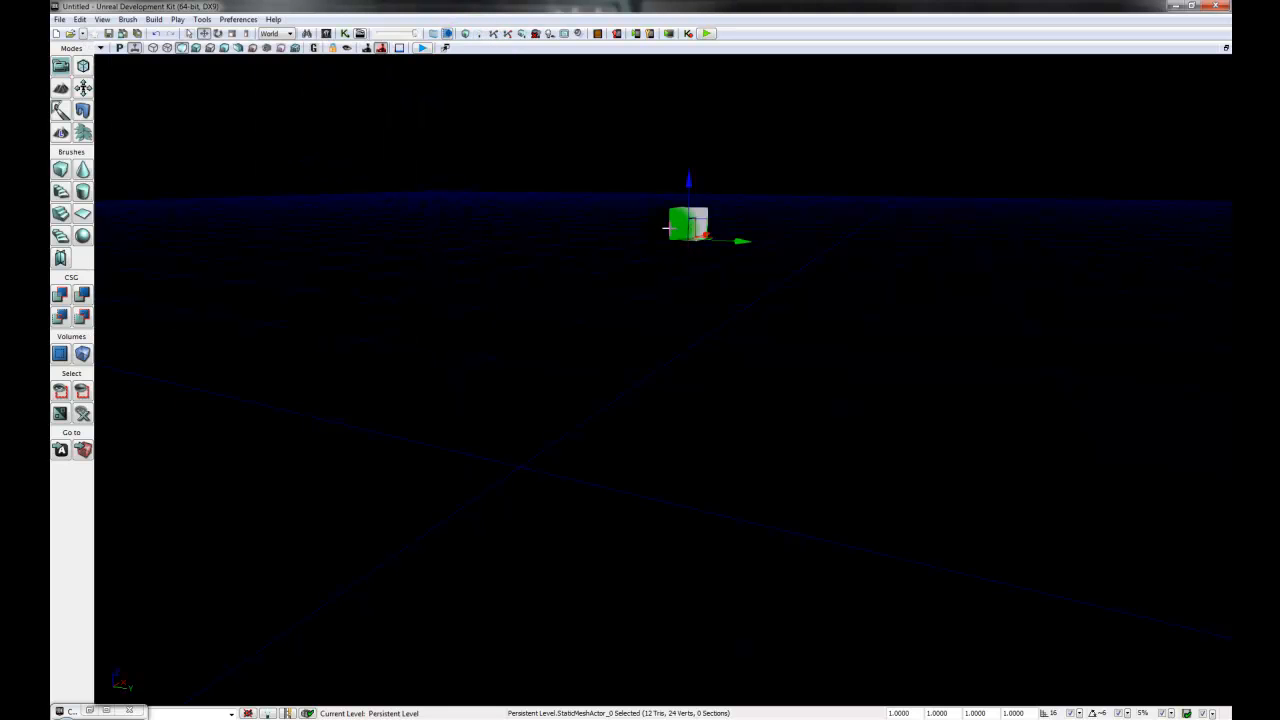
Step: Set the box's Movement location to X 0, Y 0, Z 0 in its properties, and close the properties window
{"action": "double_click", "coordinate": [678, 224]}
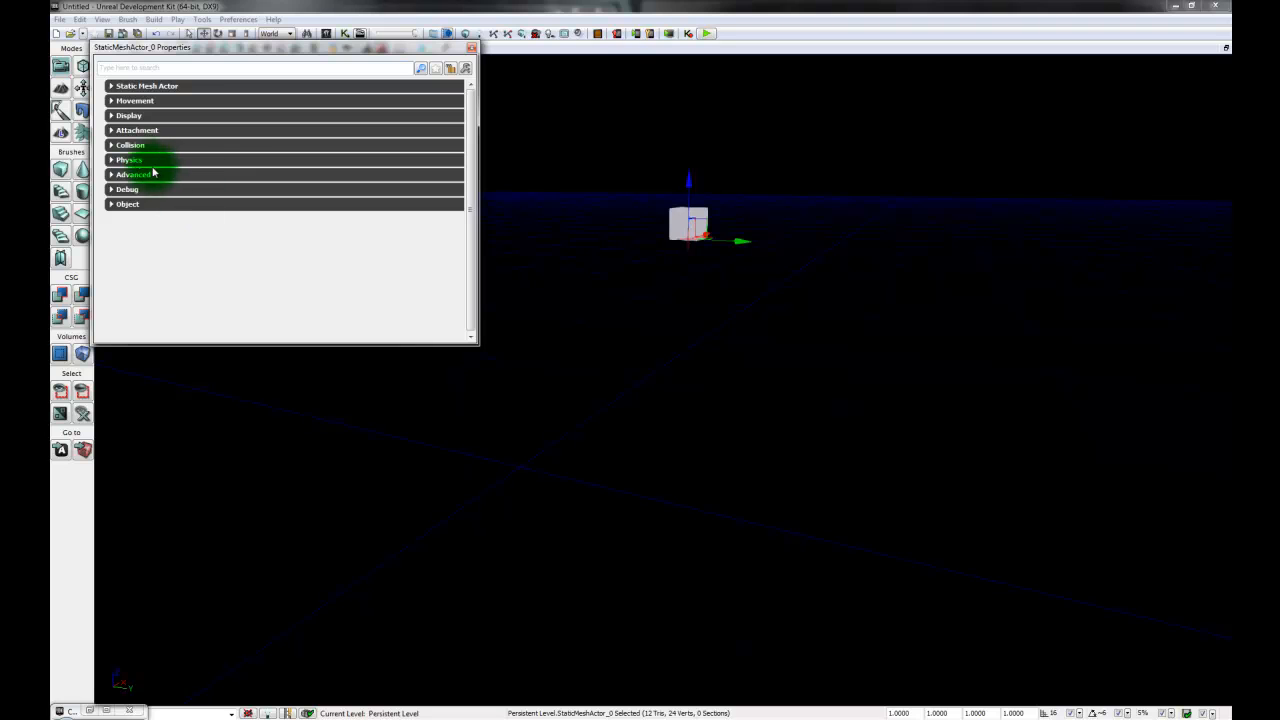
{"action": "left_click", "coordinate": [176, 104]}
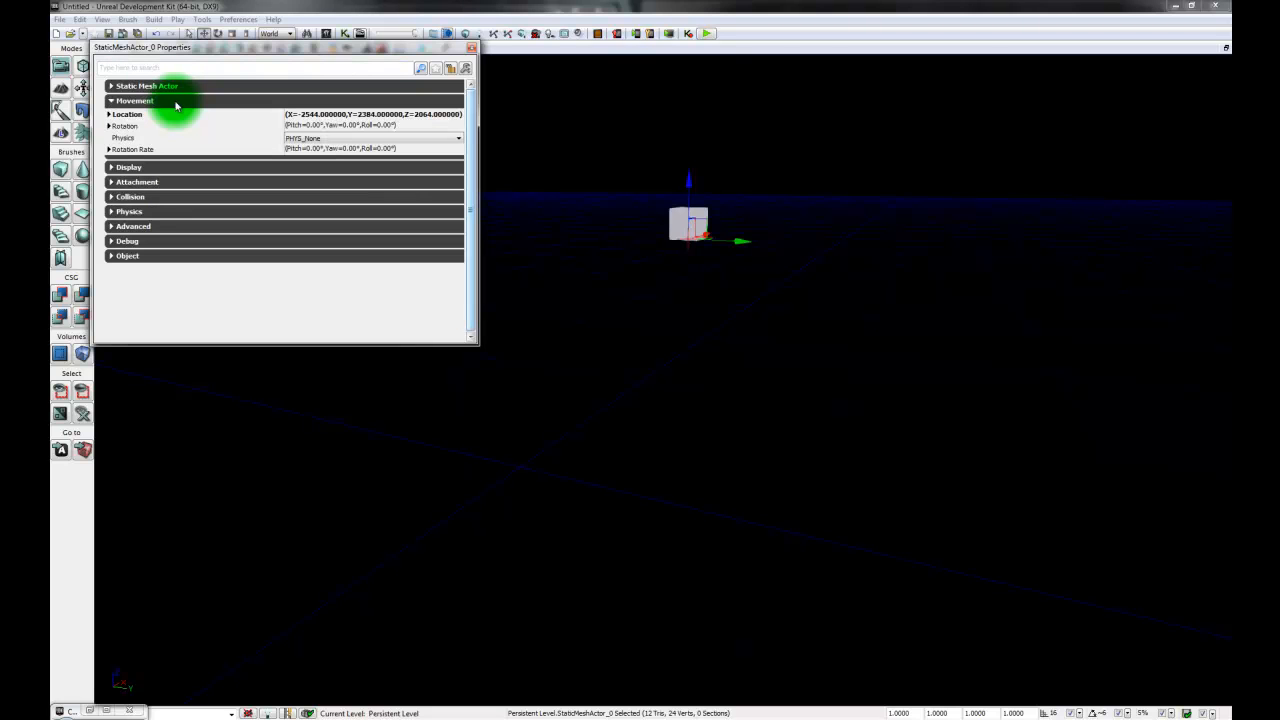
{"action": "left_click", "coordinate": [126, 118]}
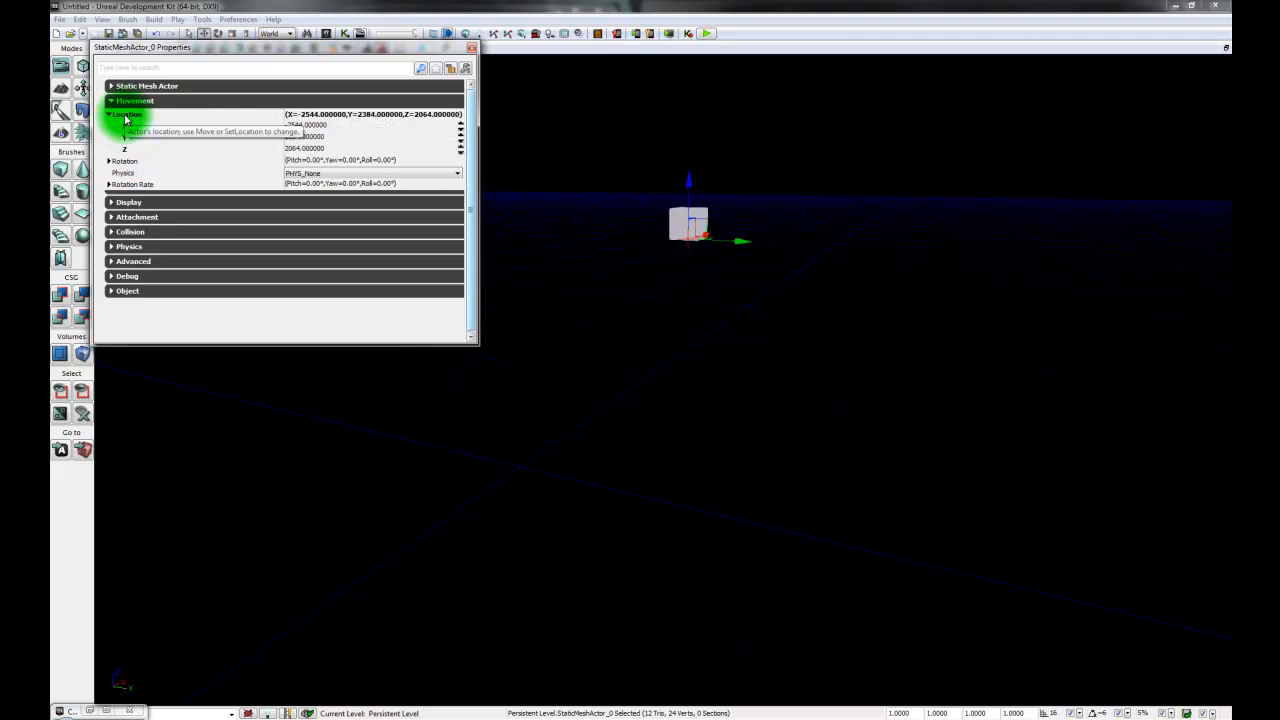
{"action": "left_click", "coordinate": [345, 128]}
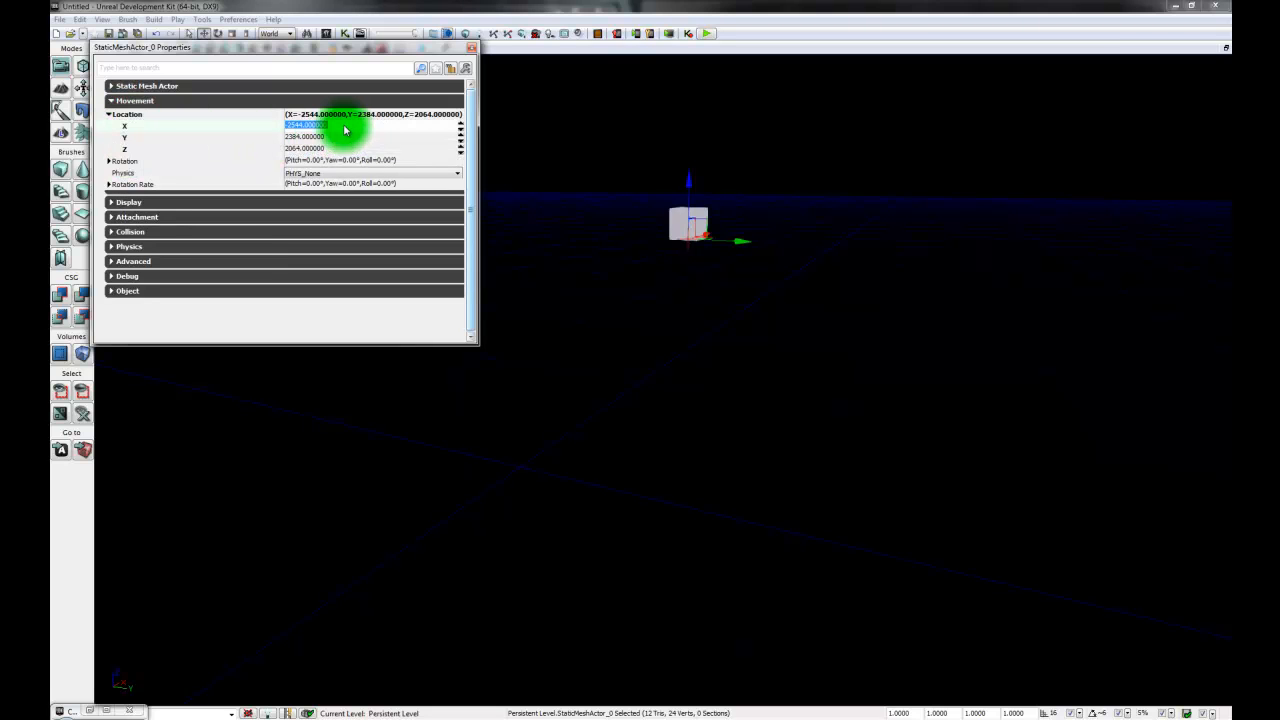
{"action": "type", "text": "0"}
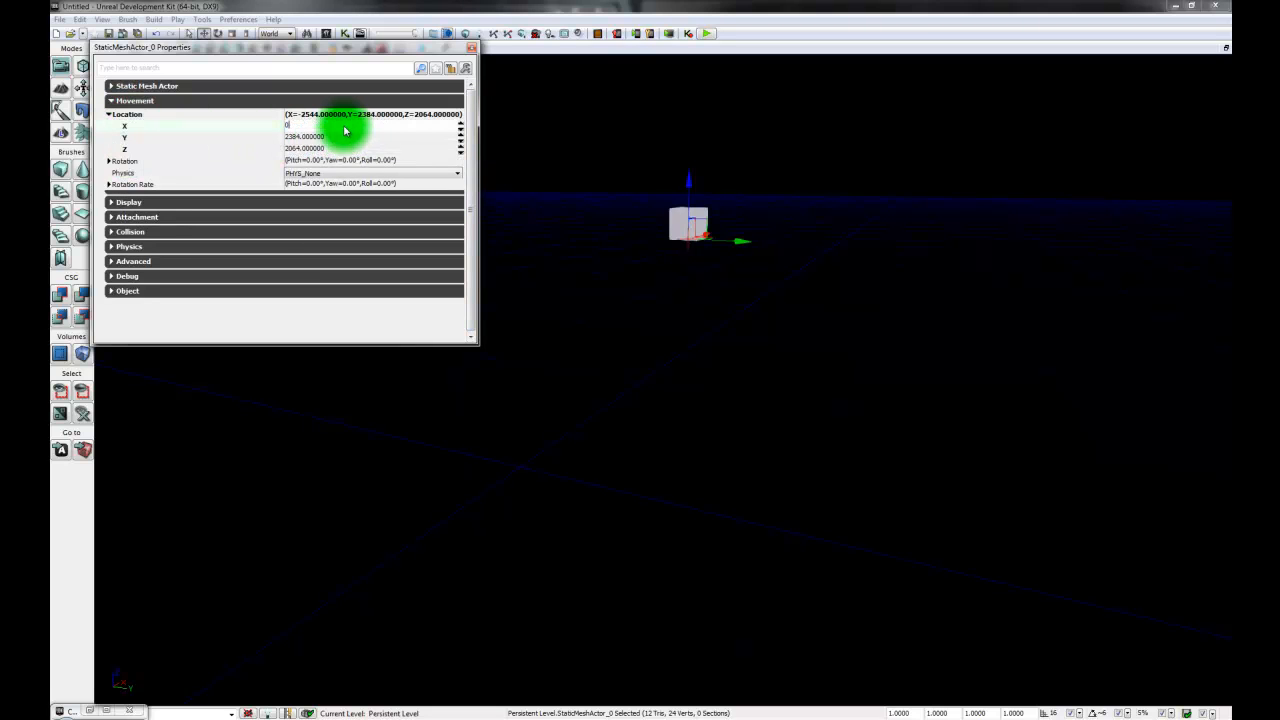
{"action": "left_click", "coordinate": [332, 137]}
{"action": "type", "text": "0"}
{"action": "left_click", "coordinate": [336, 149]}
{"action": "type", "text": "0"}
{"action": "left_click", "coordinate": [334, 138]}
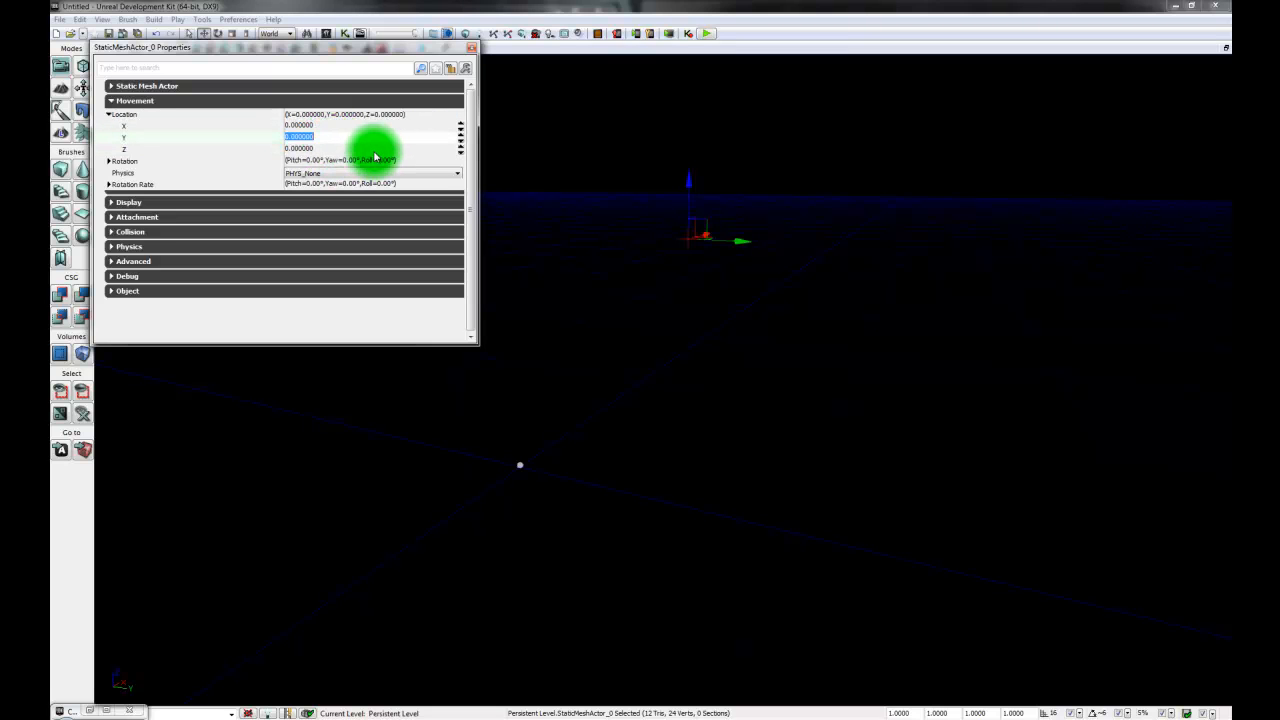
{"action": "left_click", "coordinate": [318, 124]}
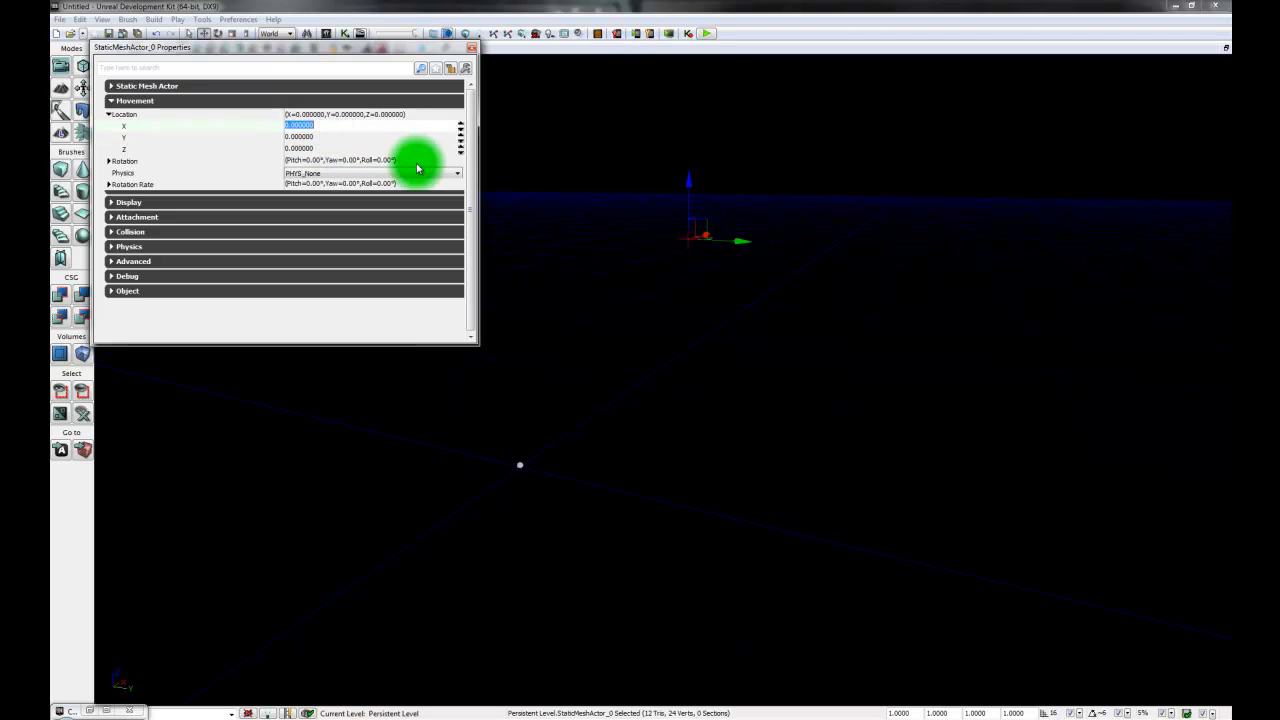
{"action": "left_click", "coordinate": [473, 49]}
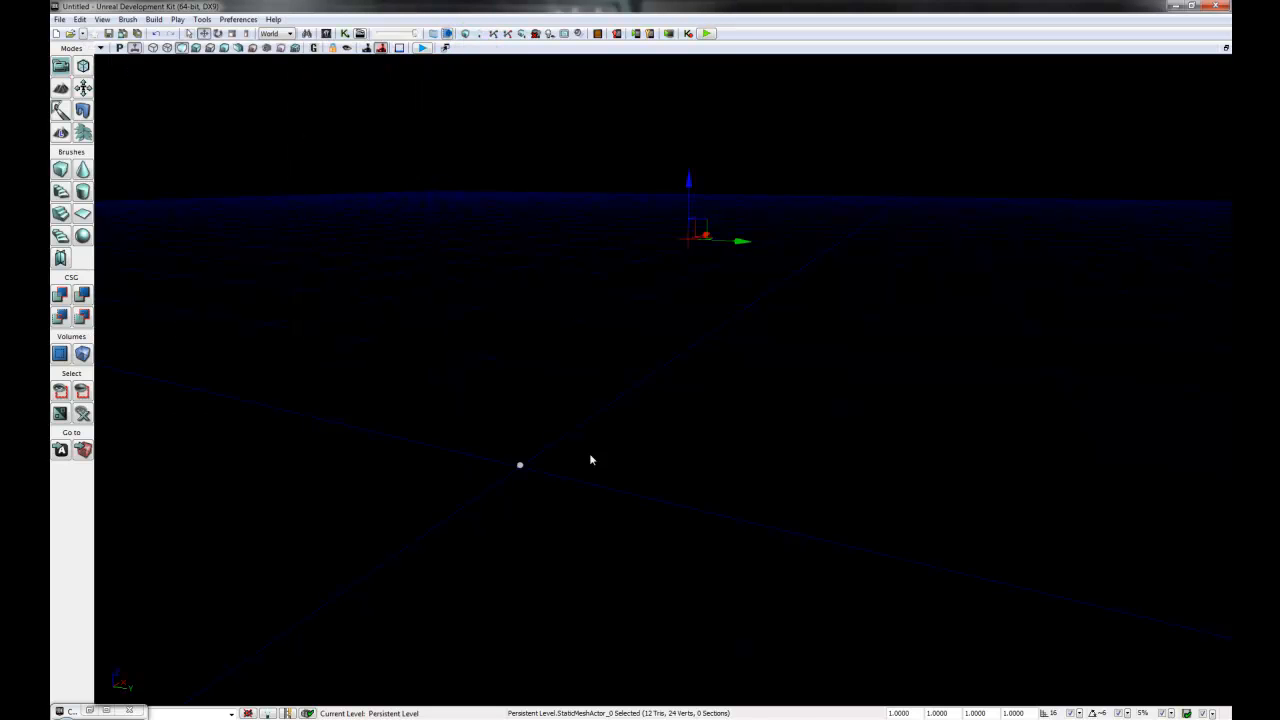
Step: Frame the view on the box at the world origin and examine it from several angles
{"action": "right_click_drag", "start_coordinate": [651, 439], "coordinate": [595, 412]}
{"action": "middle_click", "coordinate": [598, 398], "text": "alt"}
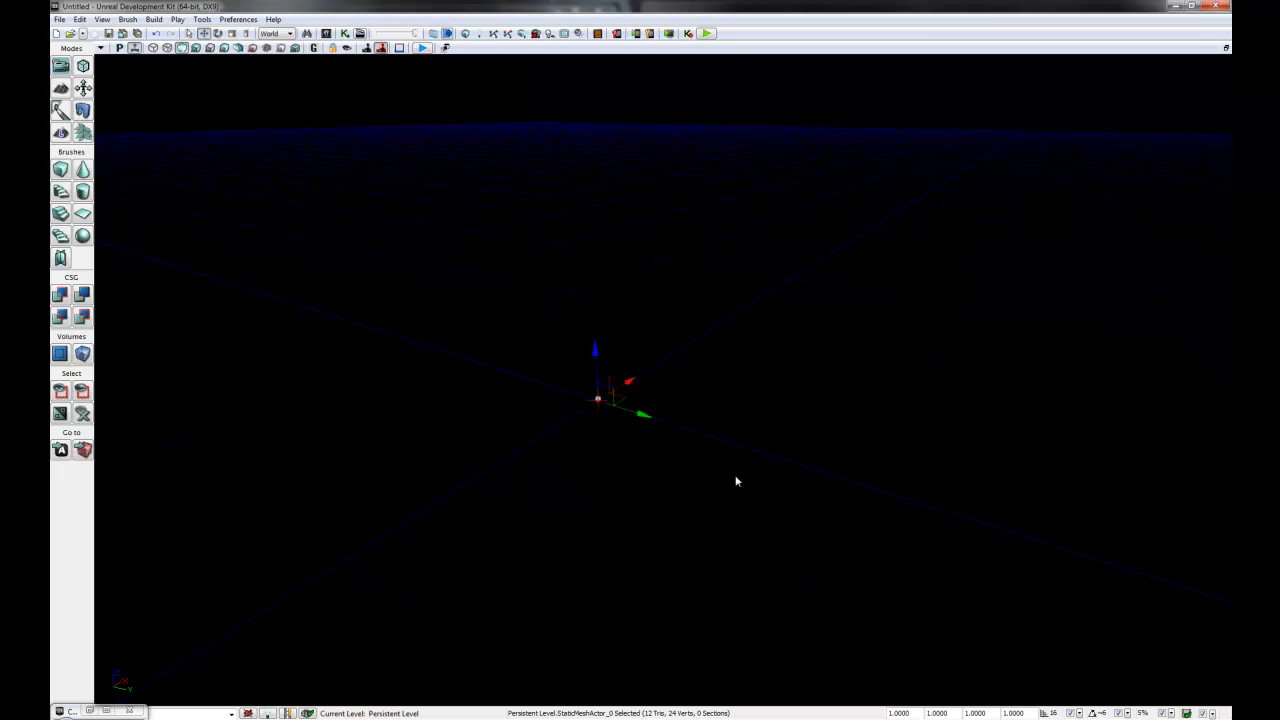
{"action": "key", "text": "Home"}
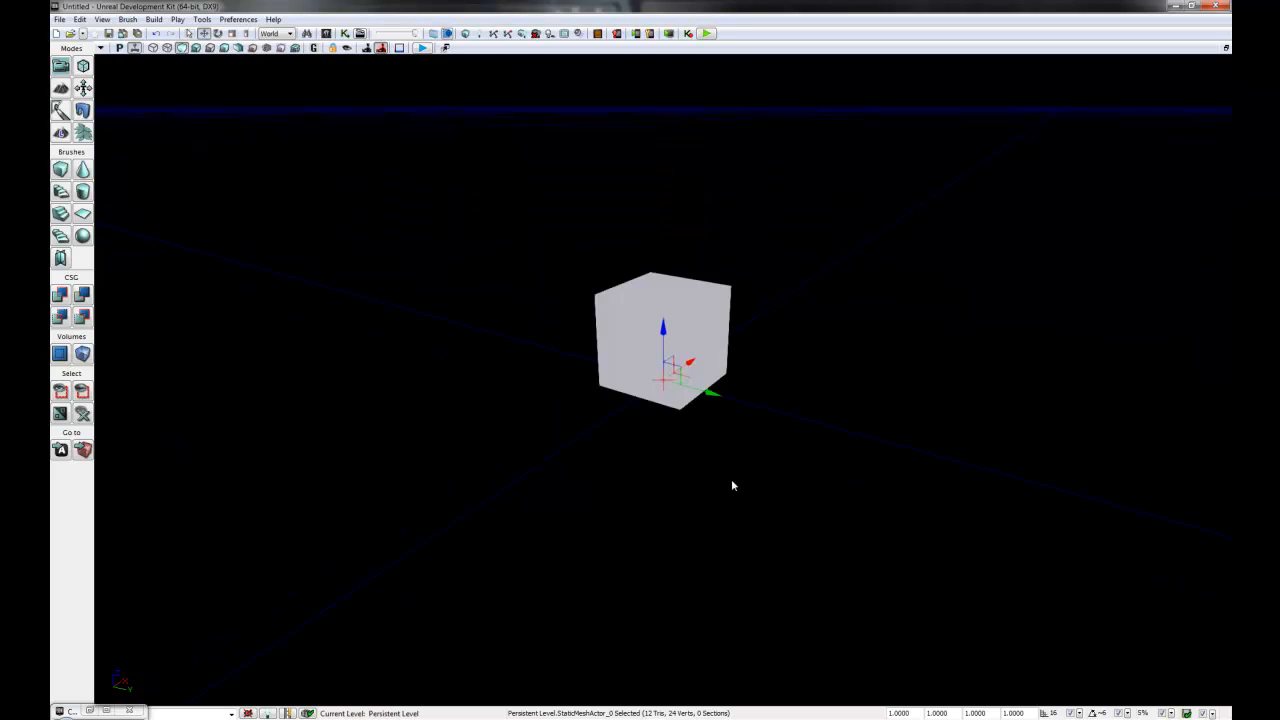
{"action": "right_click_drag", "start_coordinate": [644, 500], "coordinate": [699, 518]}
{"action": "left_click_drag", "start_coordinate": [700, 520], "coordinate": [699, 492]}
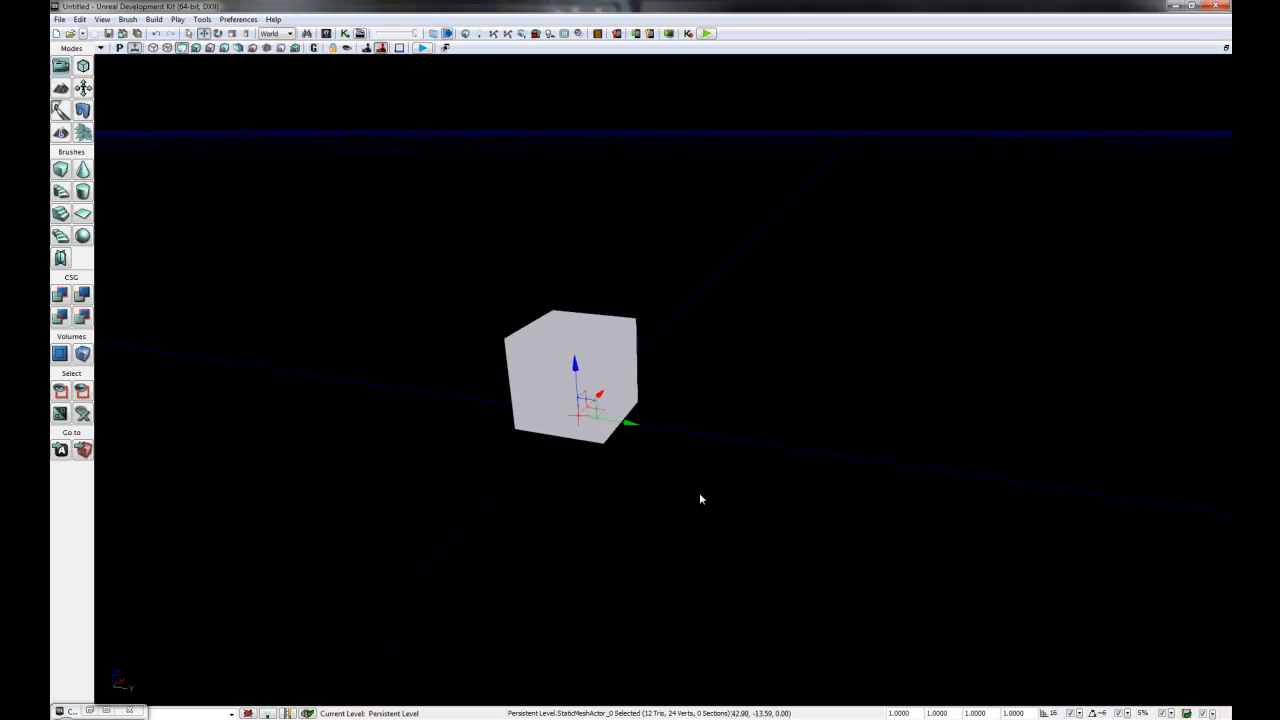
{"action": "left_click", "coordinate": [541, 400]}
{"action": "right_click_drag", "start_coordinate": [669, 546], "coordinate": [648, 516]}
{"action": "left_click_drag", "start_coordinate": [648, 514], "coordinate": [680, 534]}
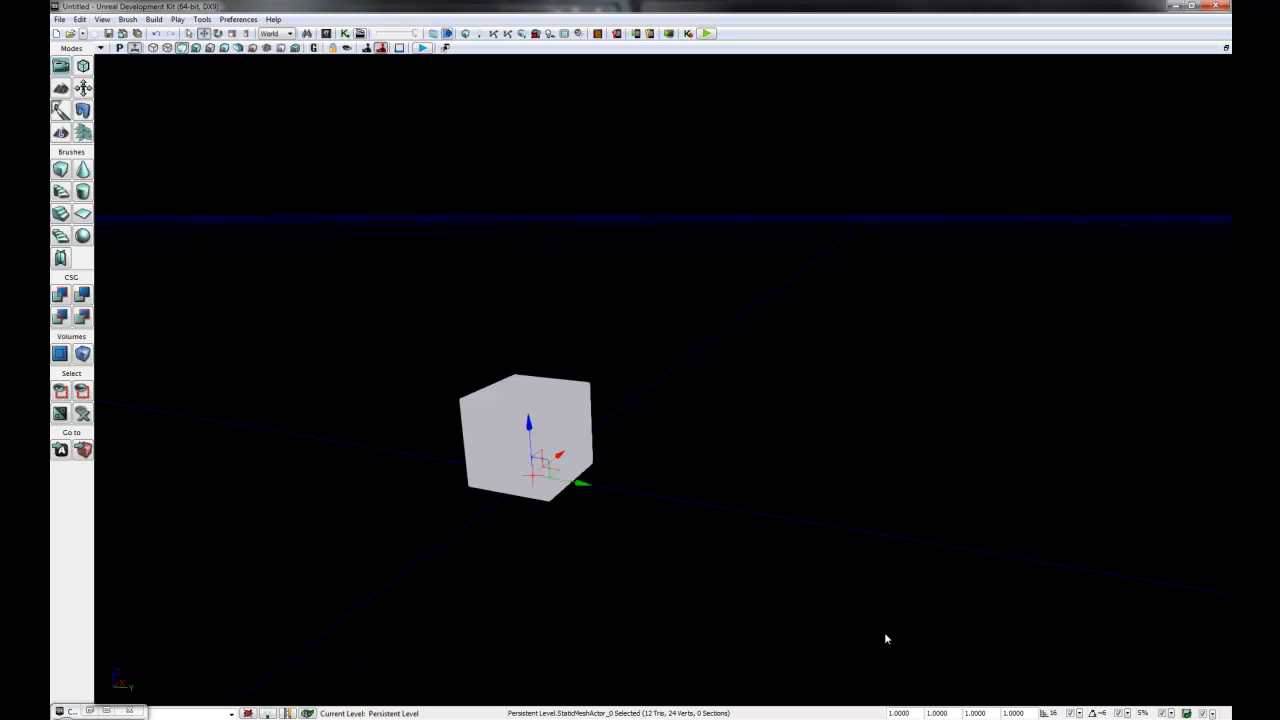
Step: Set the box's overall draw scale to 4 and restore it to 1
{"action": "mouse_move", "coordinate": [823, 606]}
{"action": "right_mouse_down"}
{"action": "mouse_move", "coordinate": [834, 625]}
{"action": "mouse_move", "coordinate": [826, 617]}
{"action": "right_mouse_up"}
{"action": "left_click_drag", "start_coordinate": [915, 713], "coordinate": [830, 713]}
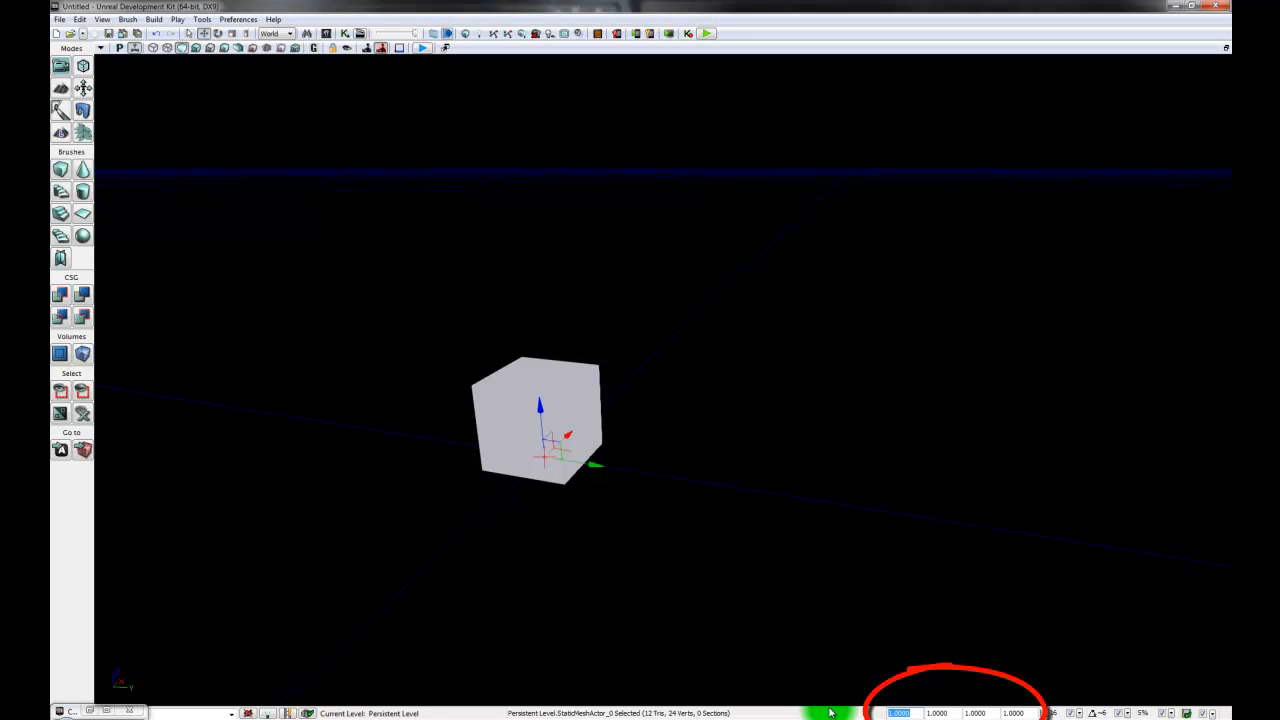
{"action": "right_click_drag", "start_coordinate": [911, 595], "coordinate": [911, 598]}
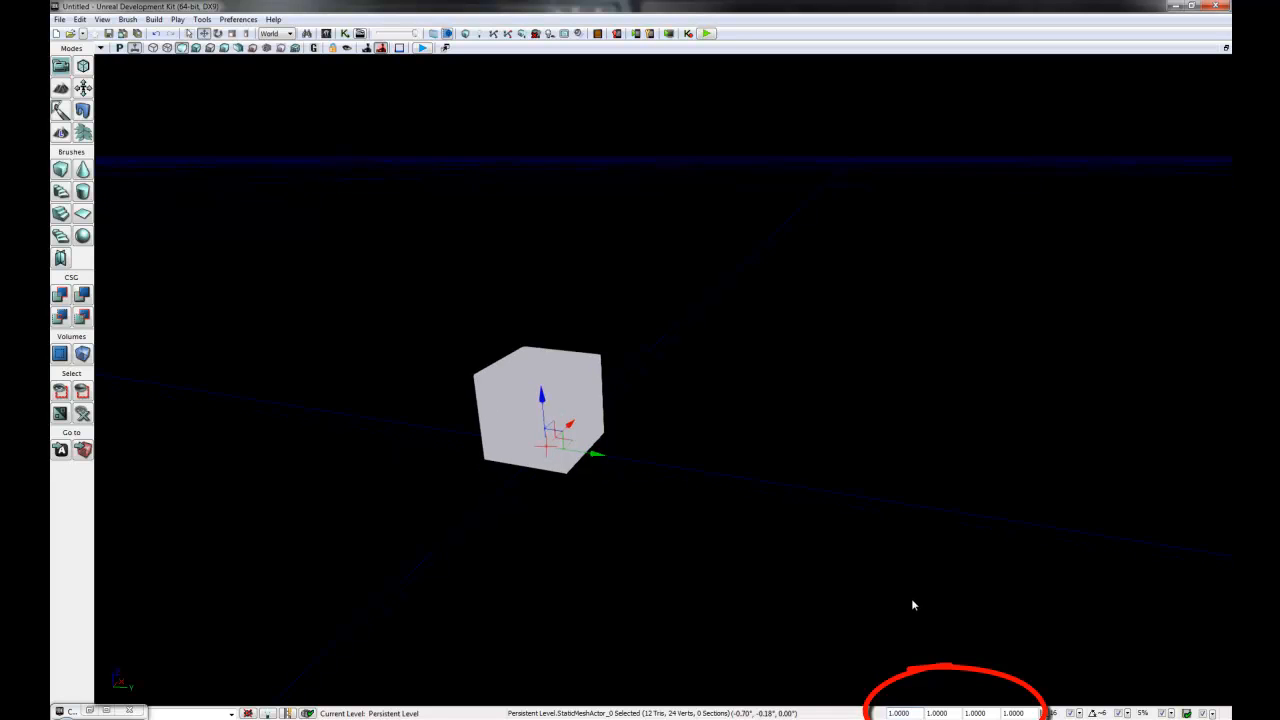
{"action": "middle_click_drag", "start_coordinate": [911, 598], "coordinate": [907, 583]}
{"action": "left_click_drag", "start_coordinate": [907, 583], "coordinate": [906, 610]}
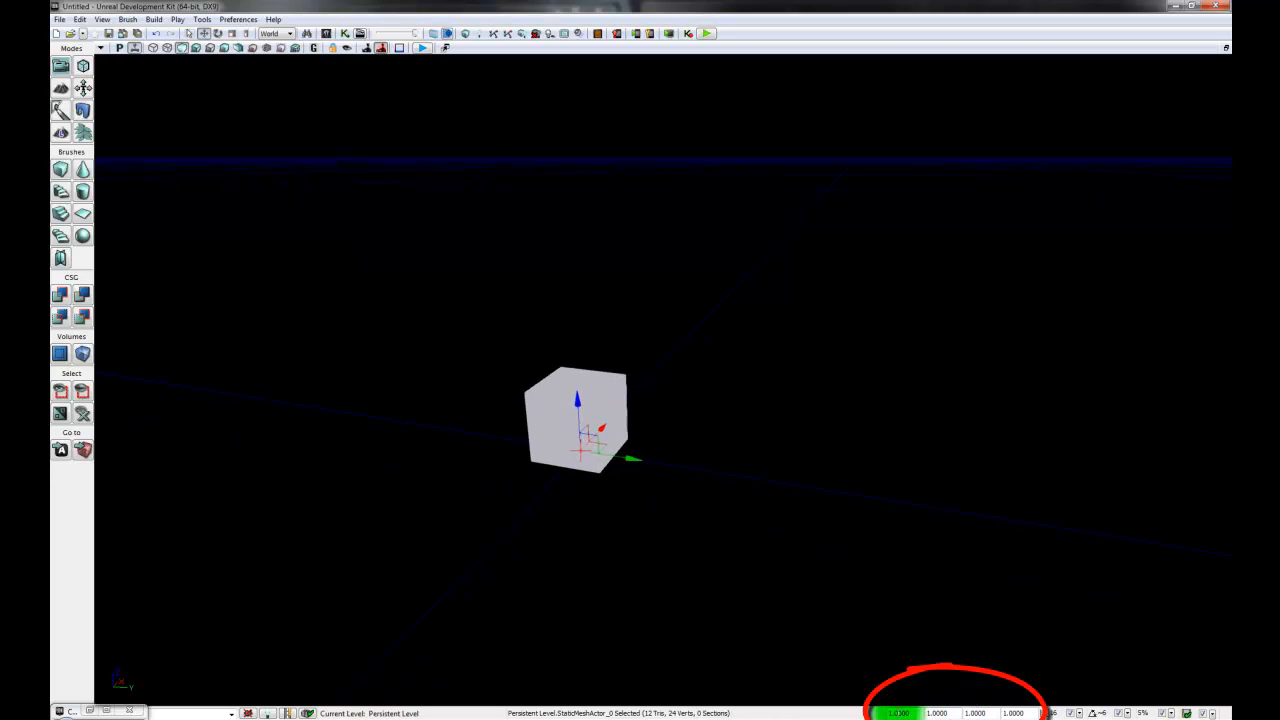
{"action": "double_click", "coordinate": [906, 713]}
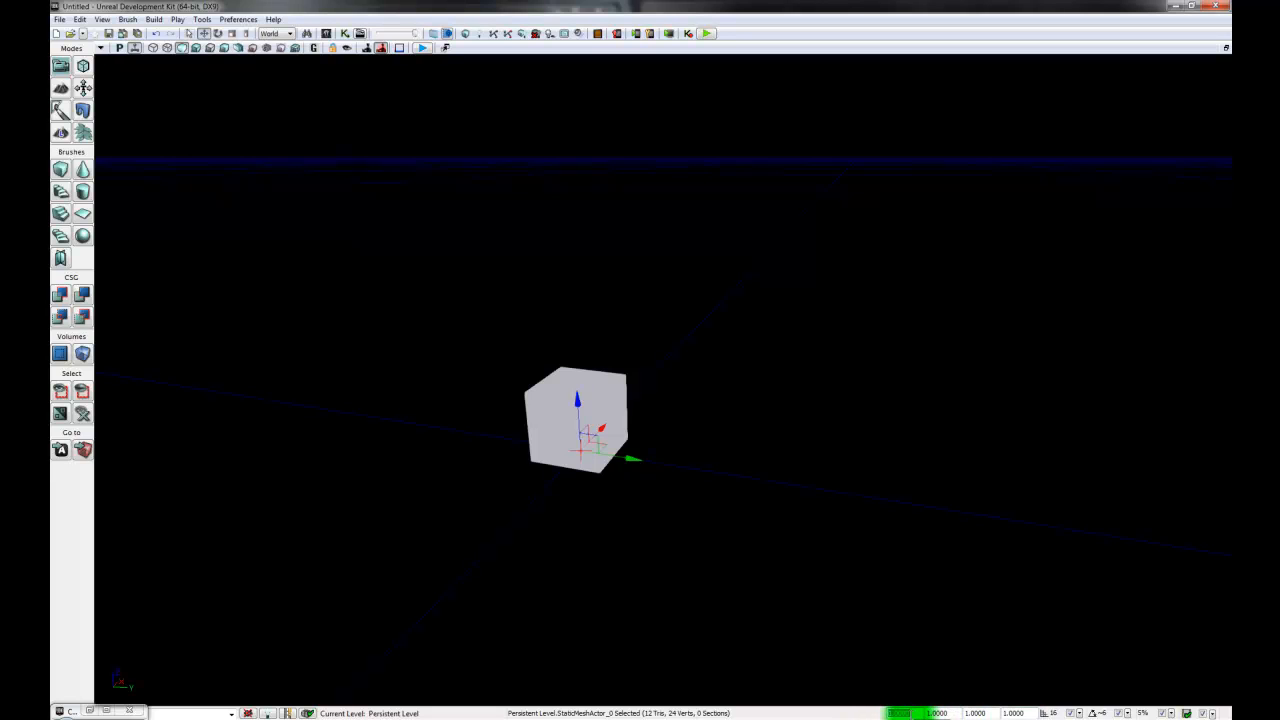
{"action": "type", "text": "4"}
{"action": "key", "text": "Return"}
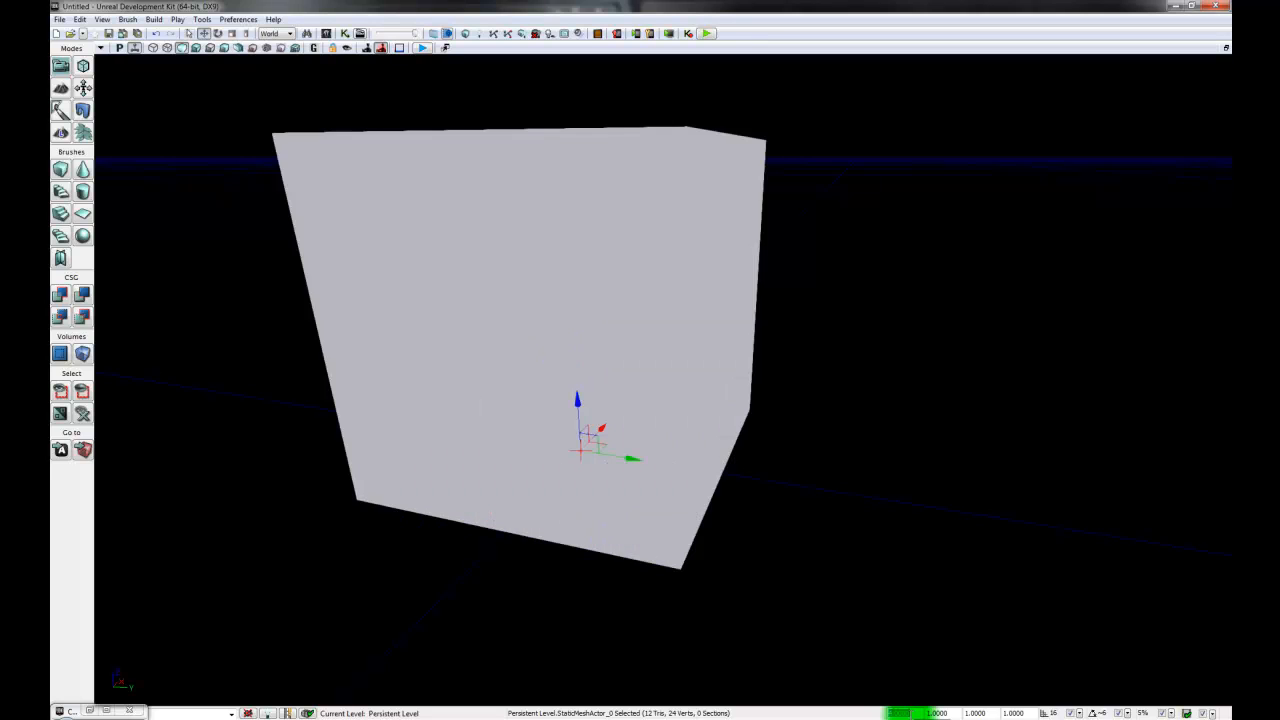
{"action": "type", "text": "1"}
{"action": "key", "text": "Return"}
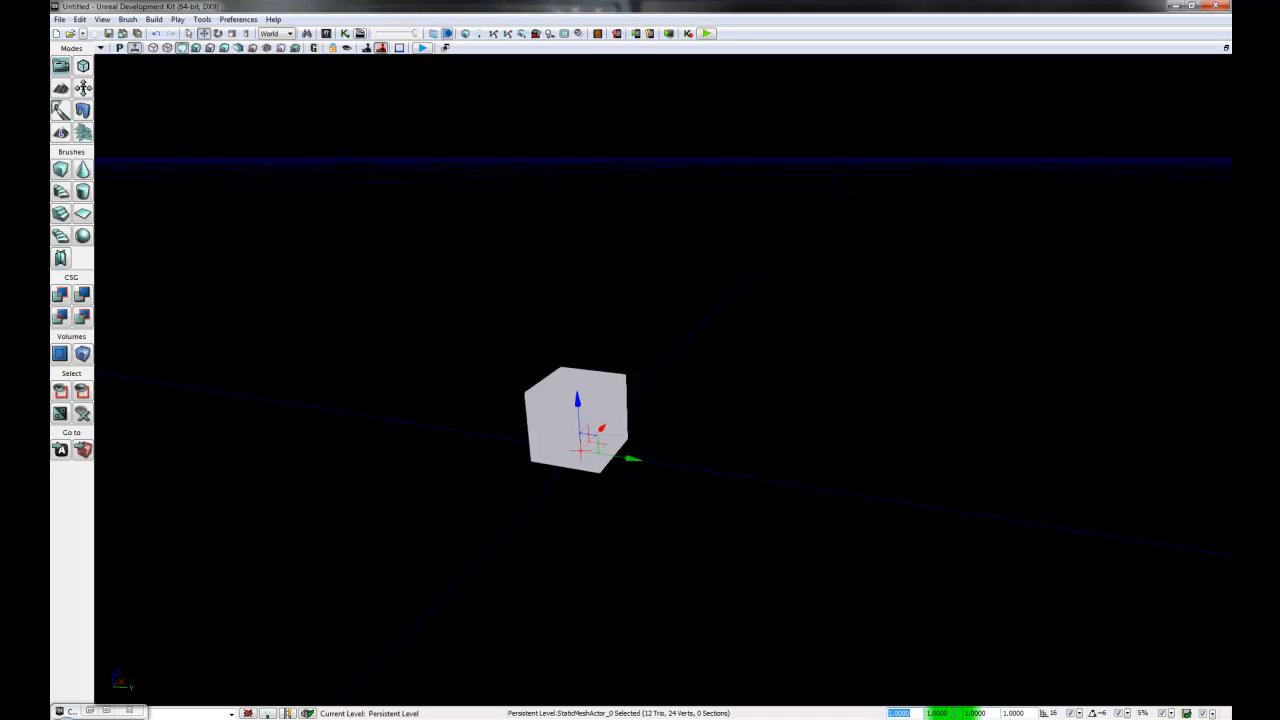
Step: Flatten the box into a slab by setting its draw scale to X 10, Y 10 and Z 0.25
{"action": "double_click", "coordinate": [955, 713]}
{"action": "type", "text": "10"}
{"action": "key", "text": "Return"}
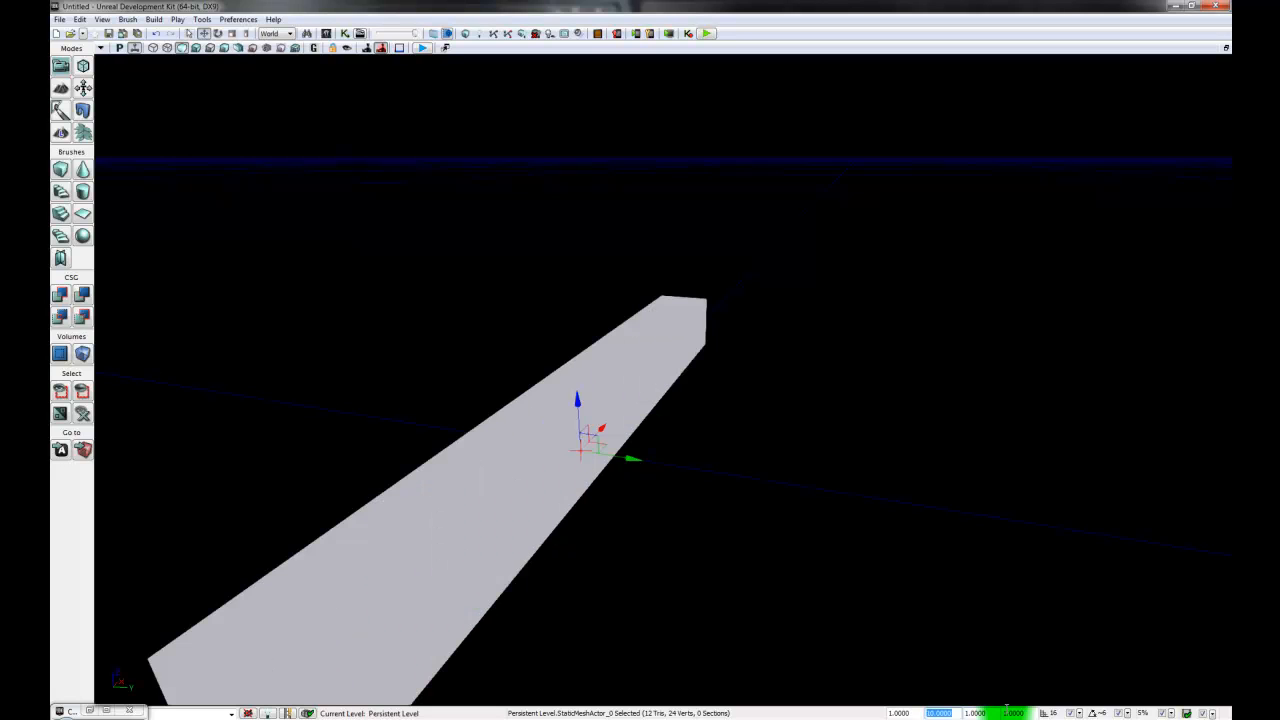
{"action": "key", "text": "Tab"}
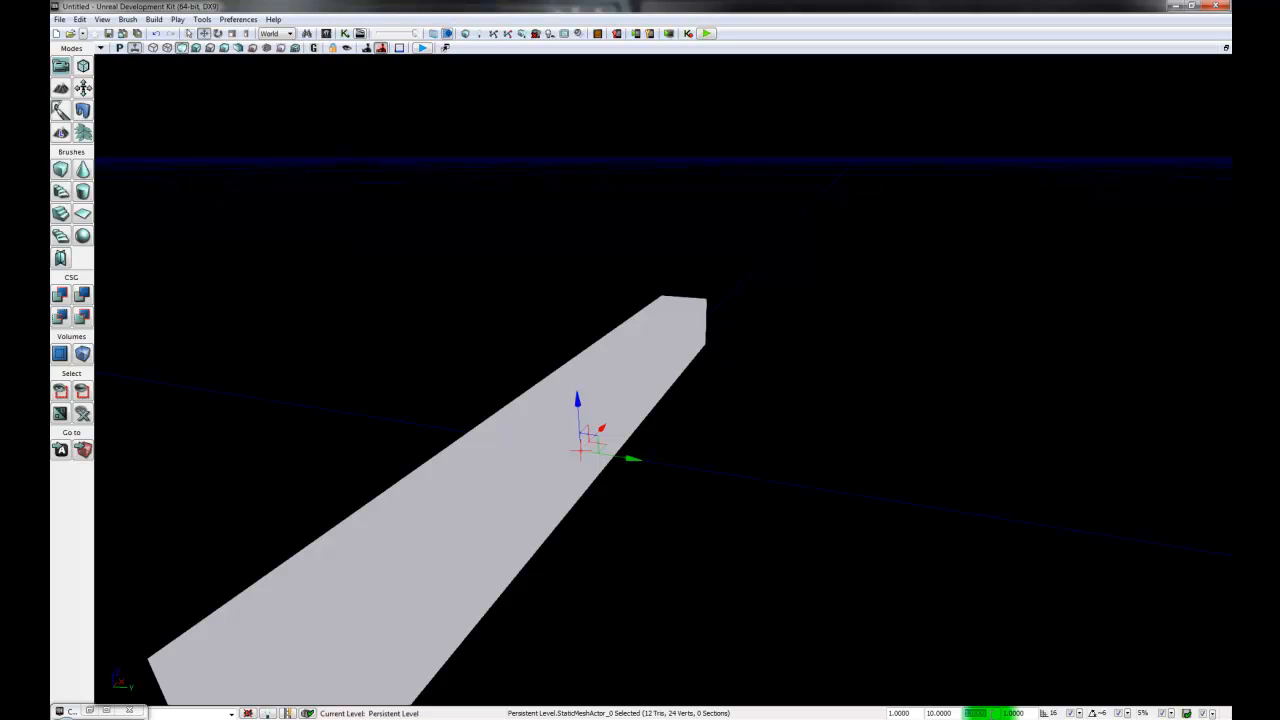
{"action": "type", "text": "10"}
{"action": "key", "text": "Return"}
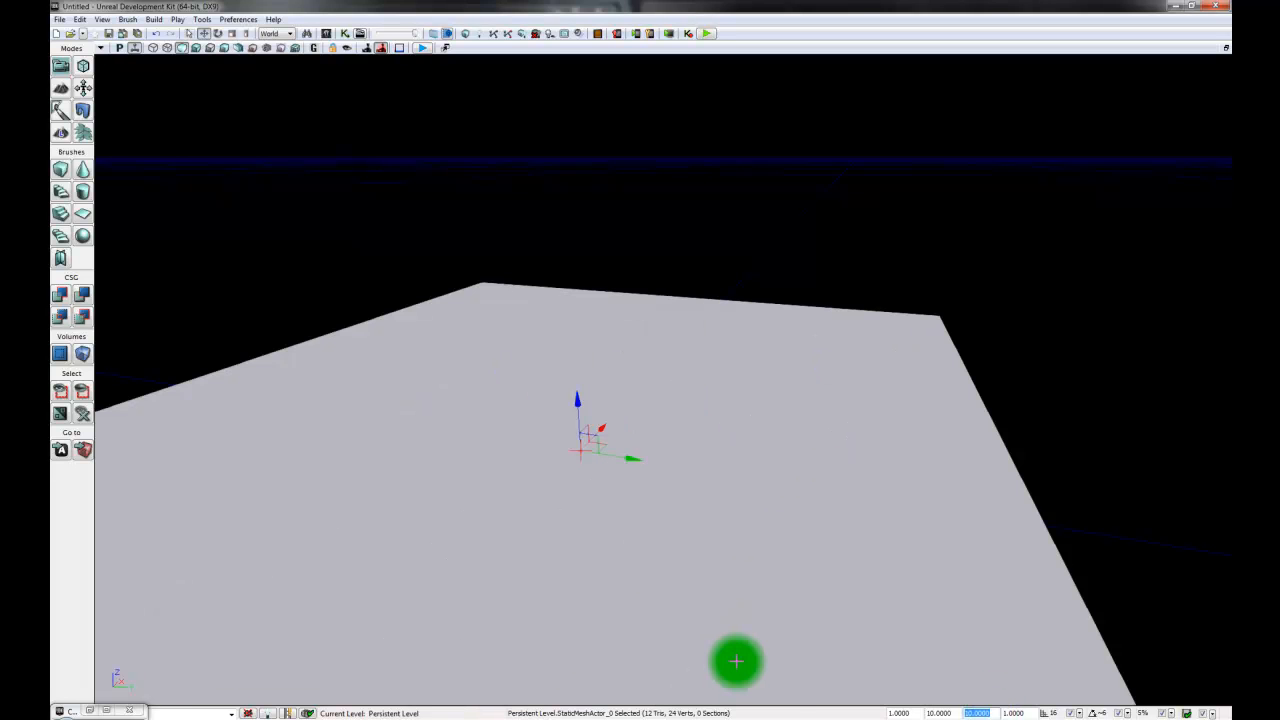
{"action": "left_click_drag", "start_coordinate": [775, 585], "coordinate": [774, 653]}
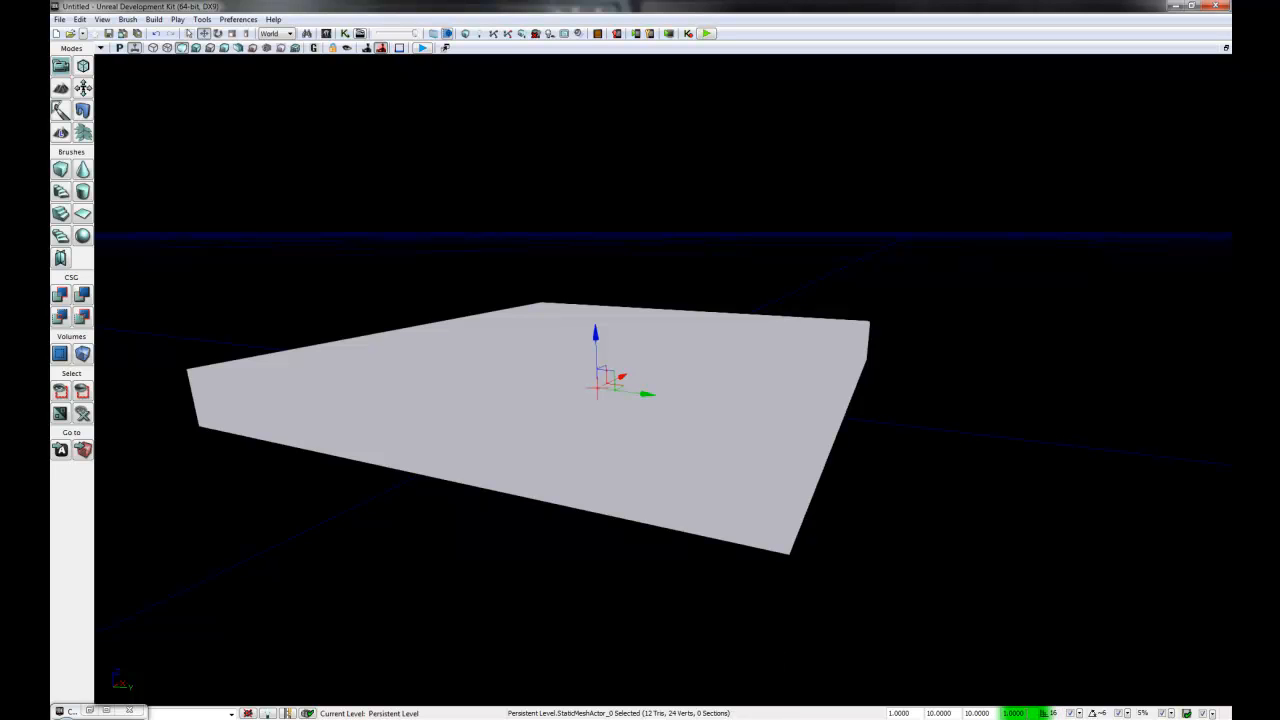
{"action": "double_click", "coordinate": [1025, 713]}
{"action": "type", "text": ".25"}
{"action": "key", "text": "Return"}
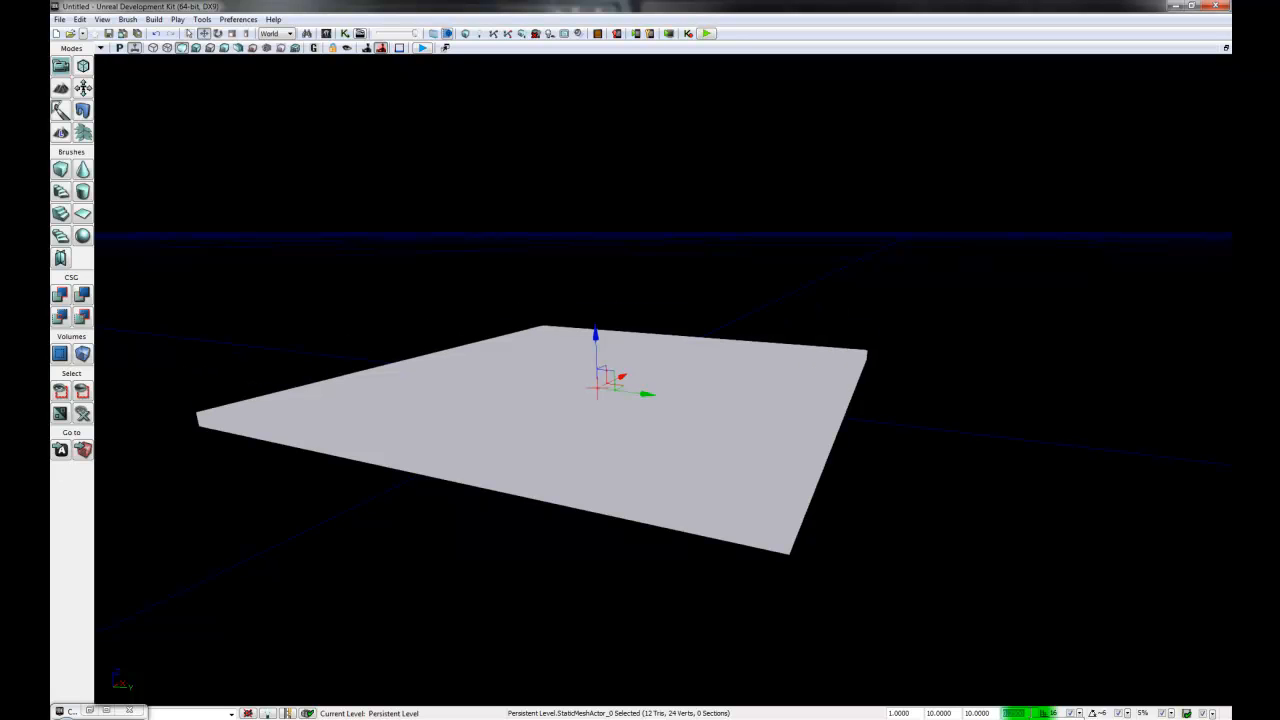
Step: Place the 2_2_2_Sphere static mesh from the Content Browser onto the flat slab and close the browser
{"action": "right_click_drag", "start_coordinate": [342, 511], "coordinate": [365, 520]}
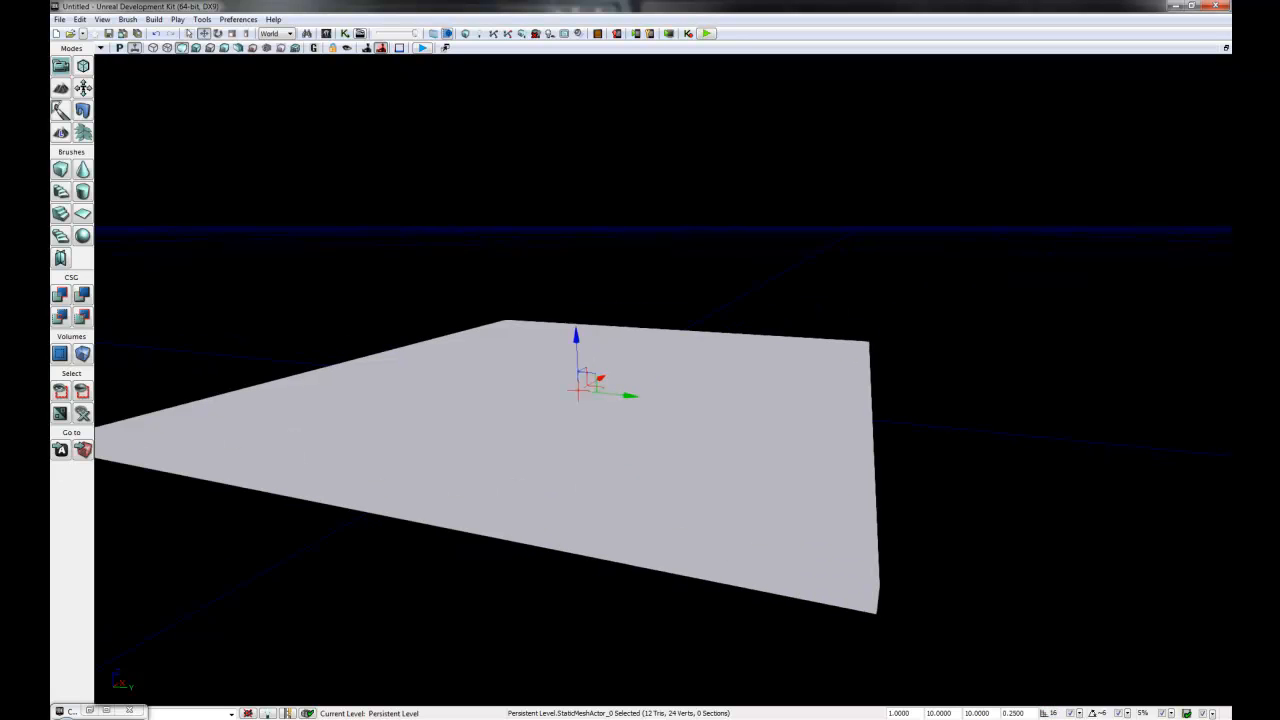
{"action": "key", "text": "alt+F8"}
{"action": "right_click_drag", "start_coordinate": [528, 418], "coordinate": [589, 431]}
{"action": "left_click_drag", "start_coordinate": [589, 431], "coordinate": [534, 314]}
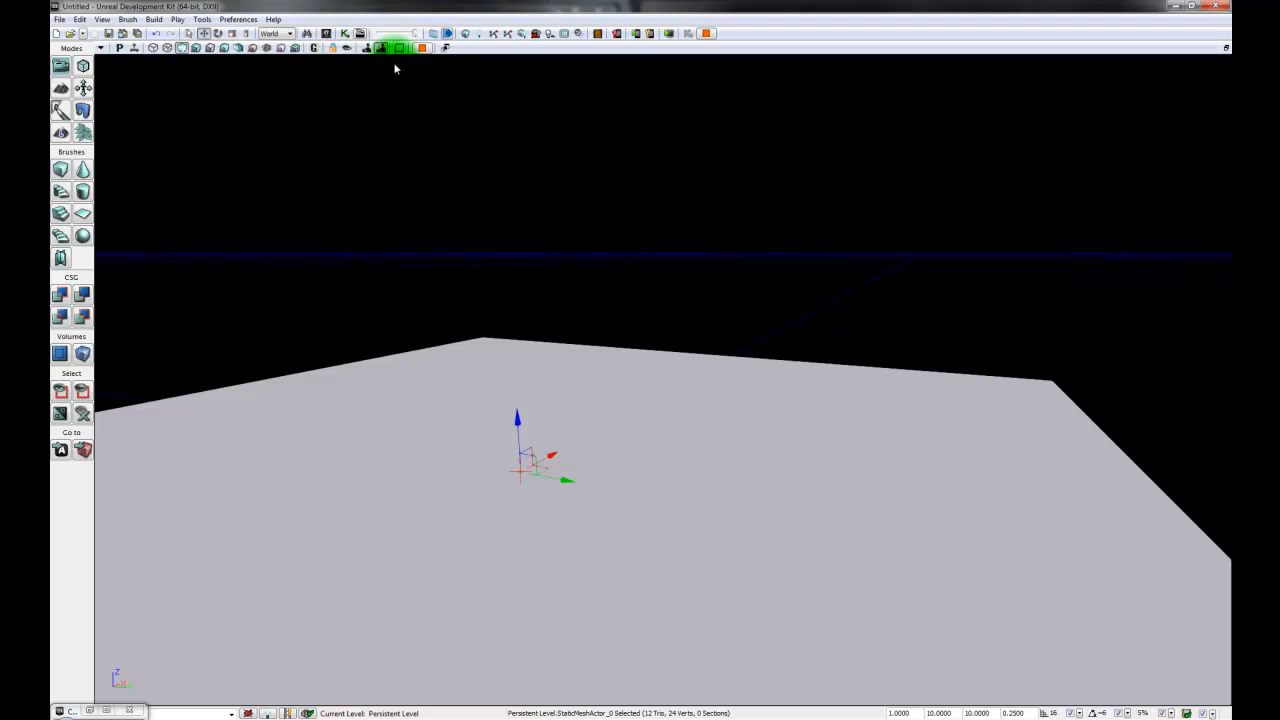
{"action": "left_click", "coordinate": [326, 36]}
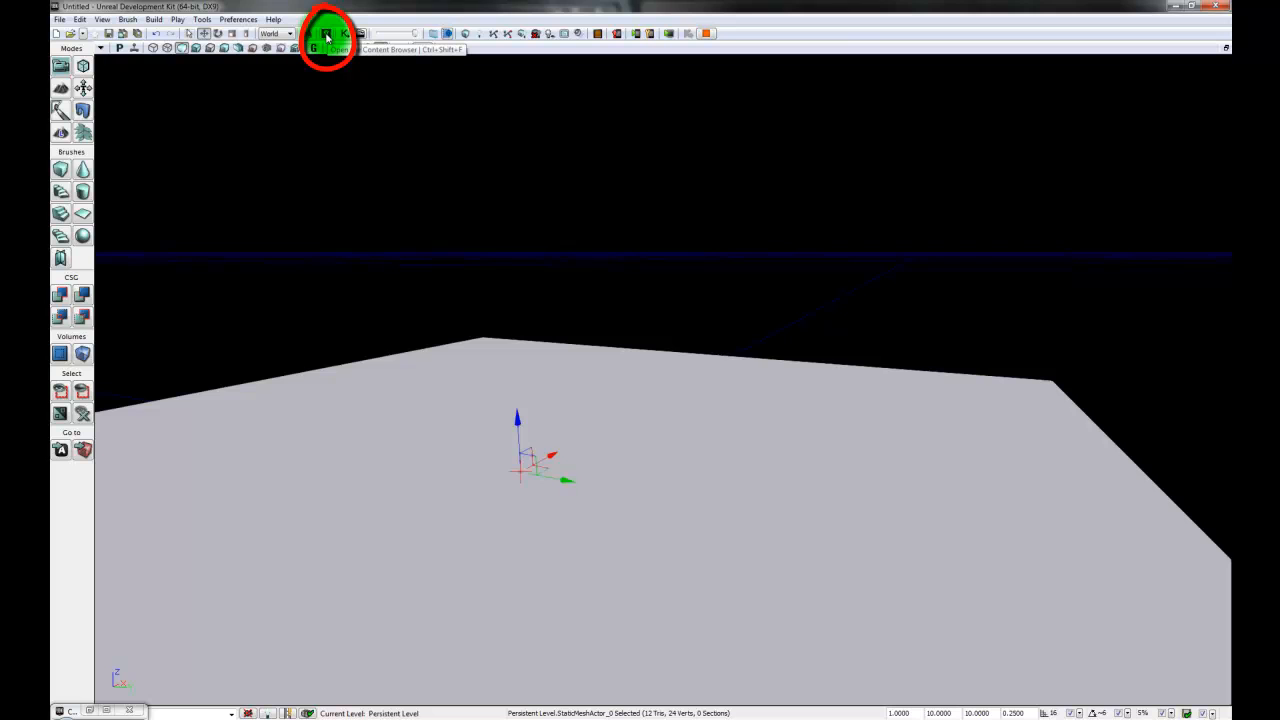
{"action": "left_click", "coordinate": [88, 710]}
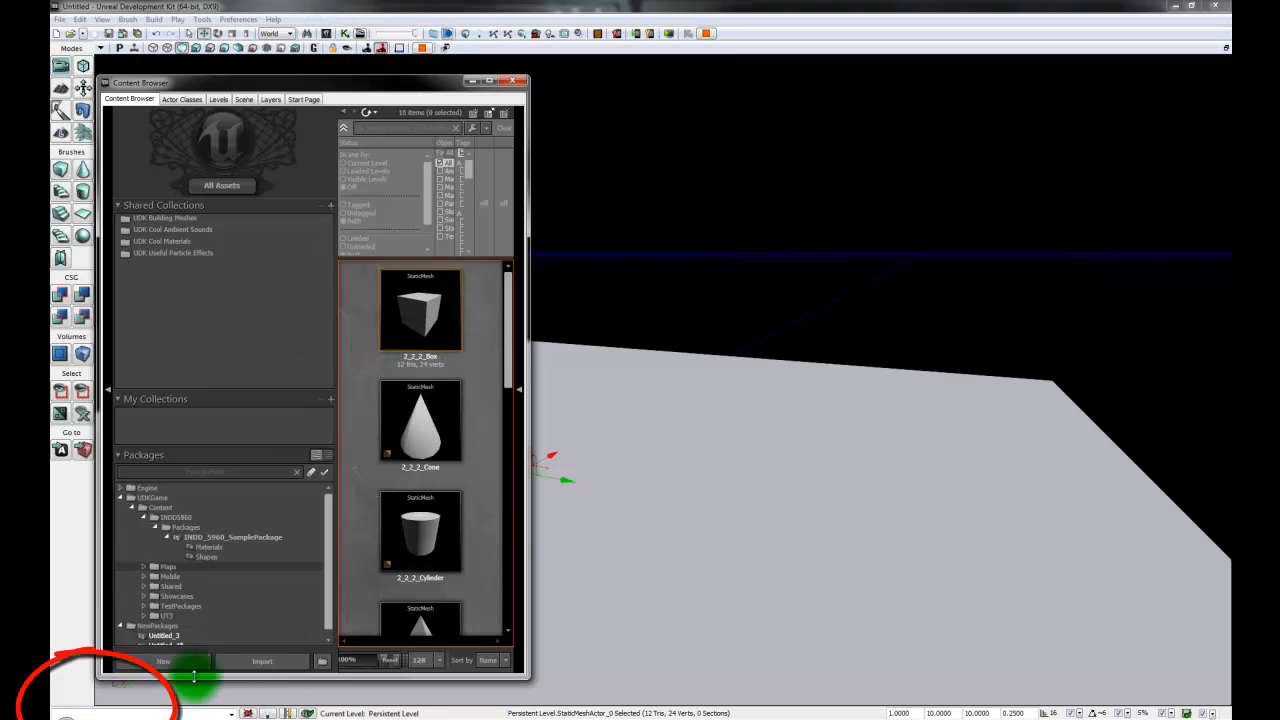
{"action": "left_click_drag", "start_coordinate": [530, 528], "coordinate": [621, 525]}
{"action": "left_click_drag", "start_coordinate": [809, 522], "coordinate": [815, 475]}
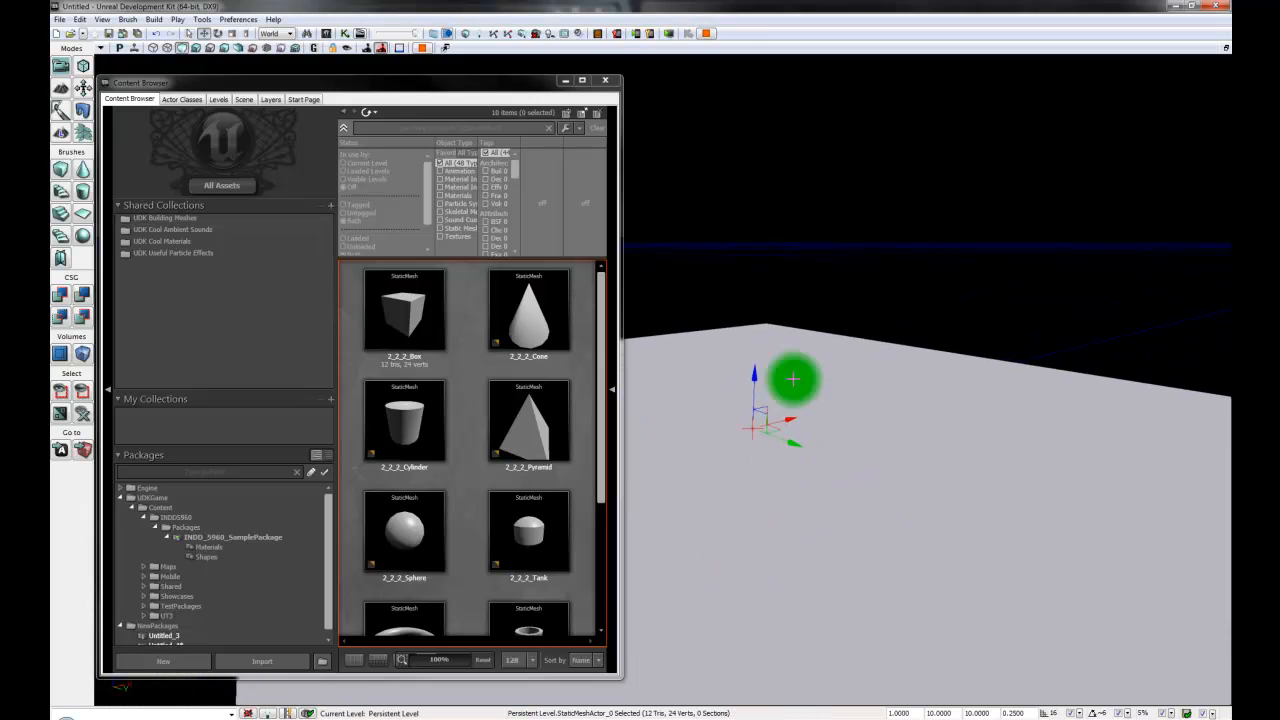
{"action": "left_click_drag", "start_coordinate": [420, 530], "coordinate": [771, 491]}
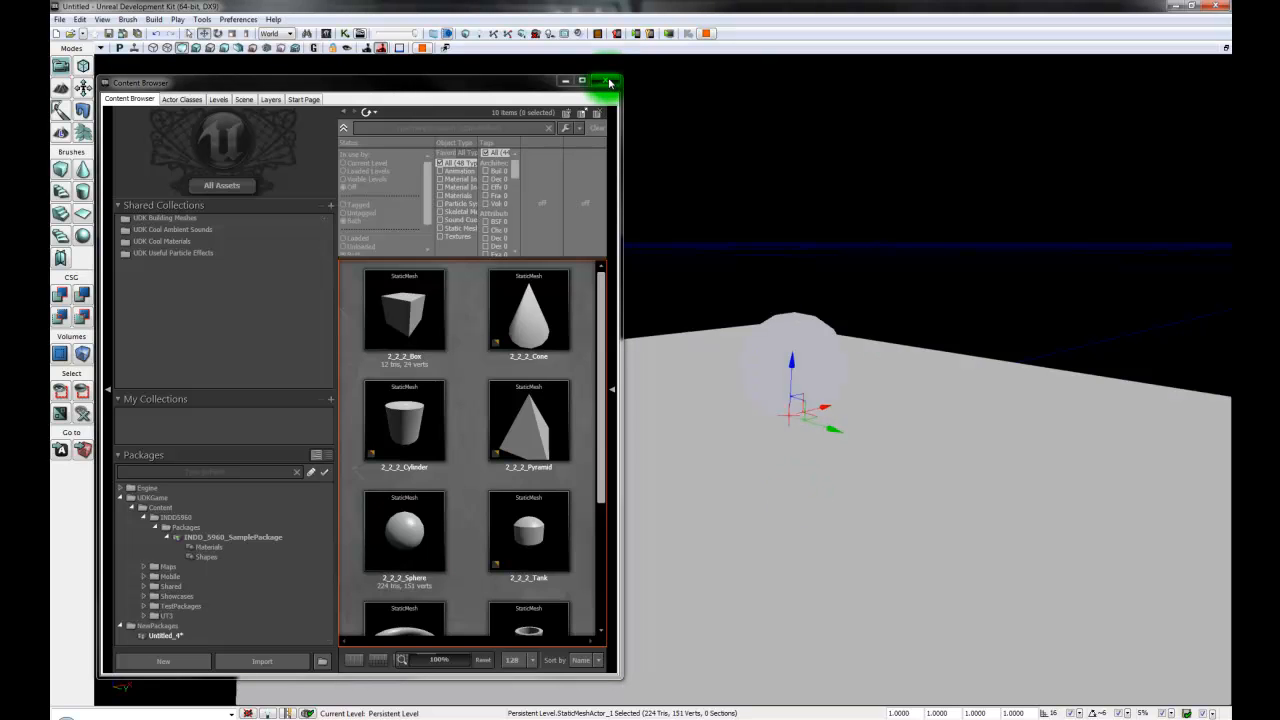
{"action": "left_click", "coordinate": [606, 81]}
Step: Display the perspective view in wireframe and examine the sphere and slab from several angles
{"action": "right_click_drag", "start_coordinate": [977, 470], "coordinate": [806, 517]}
{"action": "middle_click_drag", "start_coordinate": [806, 517], "coordinate": [904, 501]}
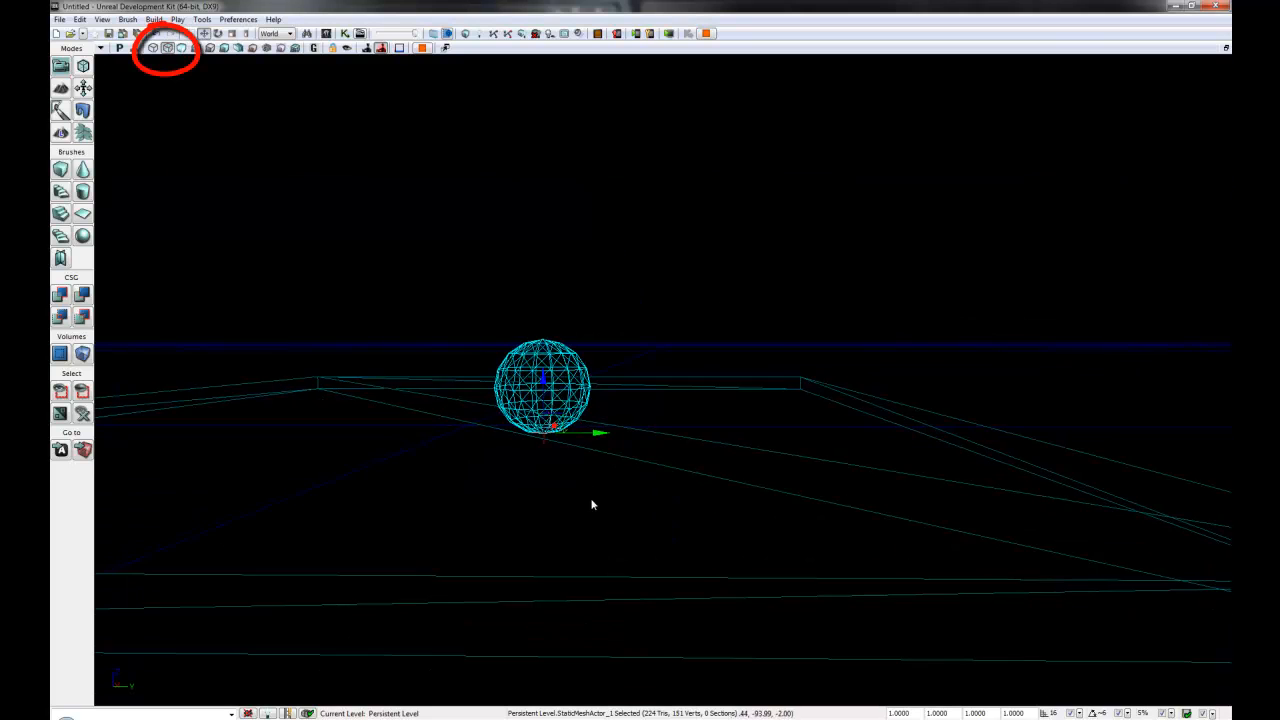
{"action": "left_click_drag", "start_coordinate": [591, 503], "coordinate": [592, 529]}
{"action": "middle_click_drag", "start_coordinate": [591, 524], "coordinate": [638, 497]}
{"action": "right_click_drag", "start_coordinate": [638, 497], "coordinate": [452, 509]}
{"action": "middle_click_drag", "start_coordinate": [452, 509], "coordinate": [500, 530]}
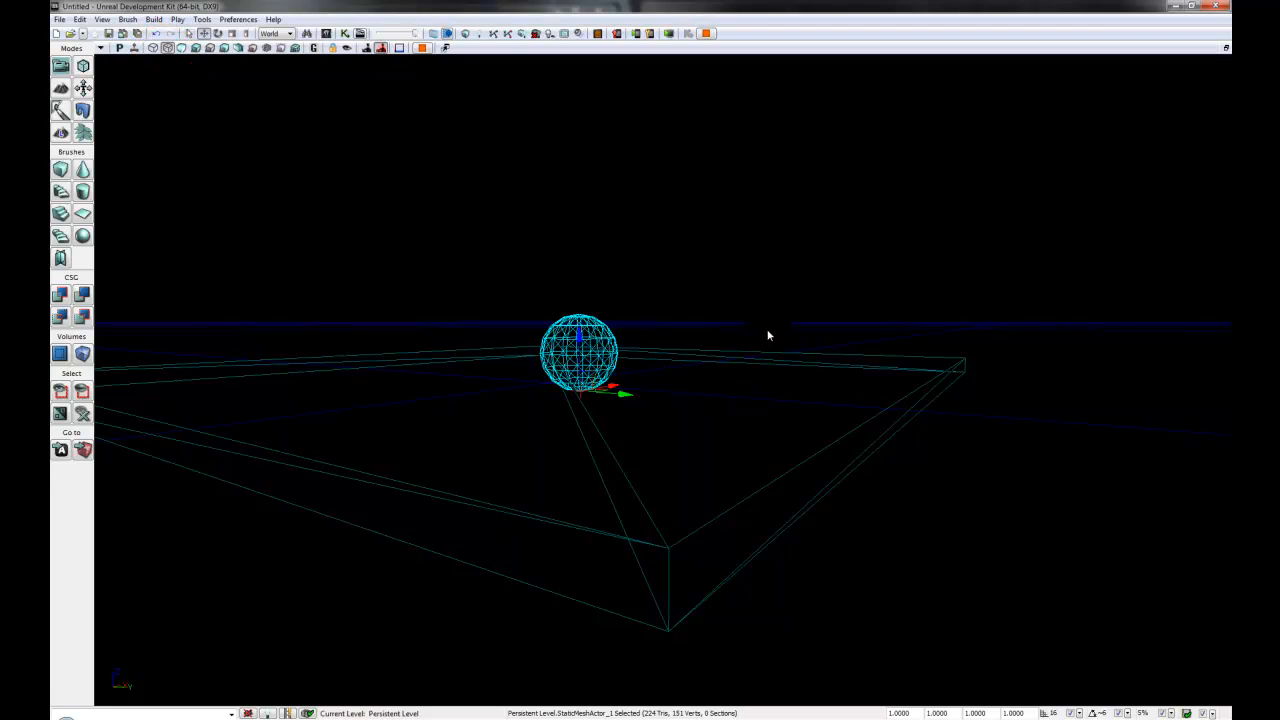
{"action": "middle_click_drag", "start_coordinate": [783, 463], "coordinate": [741, 455]}
{"action": "left_click_drag", "start_coordinate": [741, 455], "coordinate": [742, 446]}
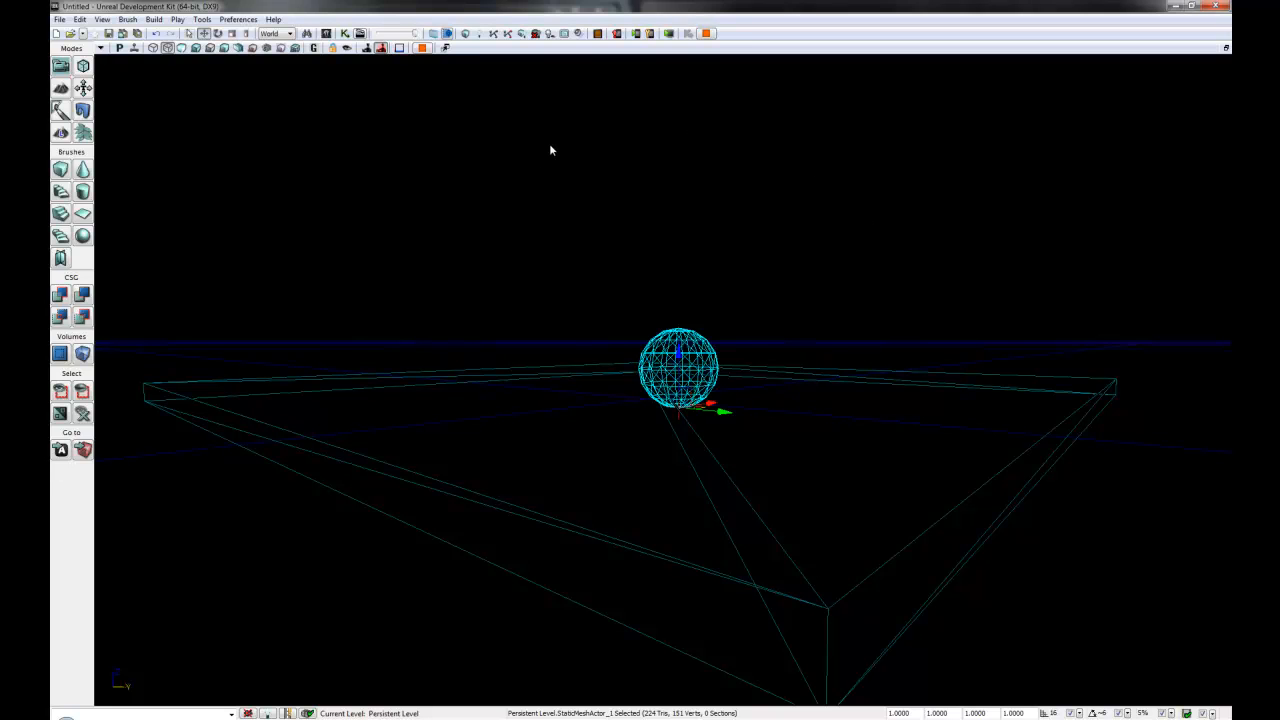
Step: Restore the four-viewport layout and activate the side, front, top and perspective views in turn
{"action": "left_click", "coordinate": [1226, 52]}
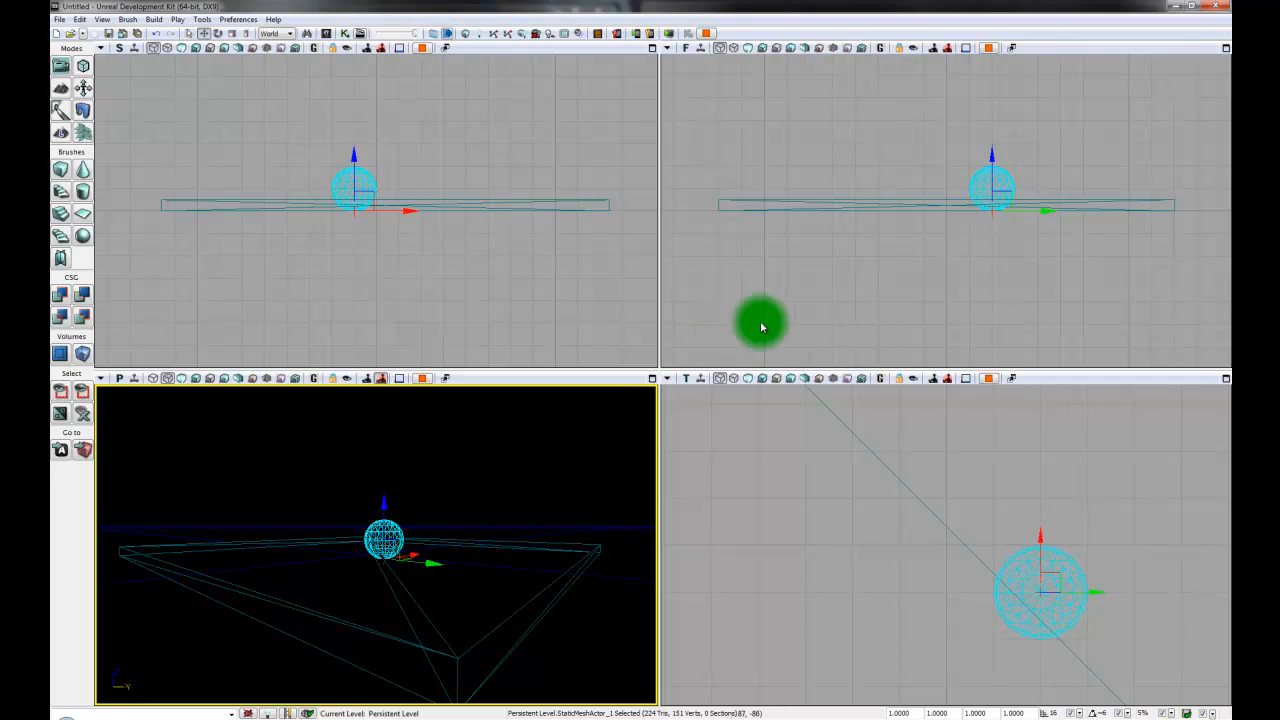
{"action": "left_click", "coordinate": [438, 297]}
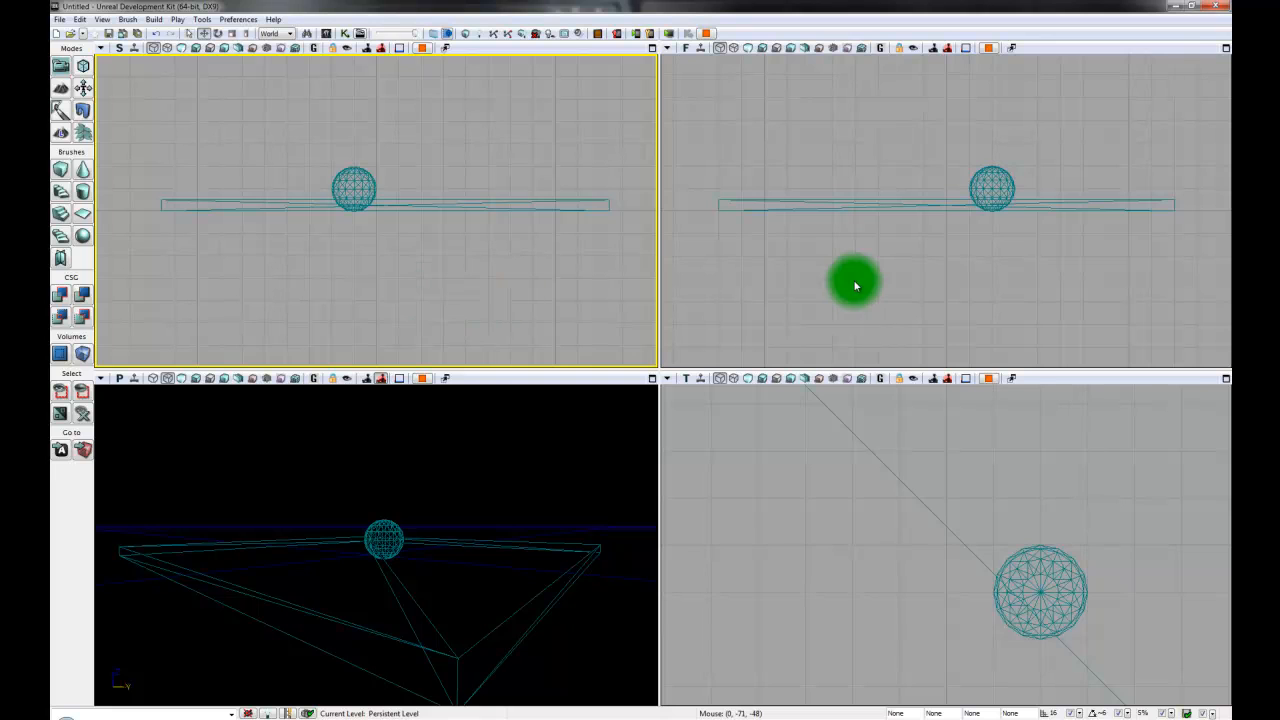
{"action": "left_click", "coordinate": [830, 300]}
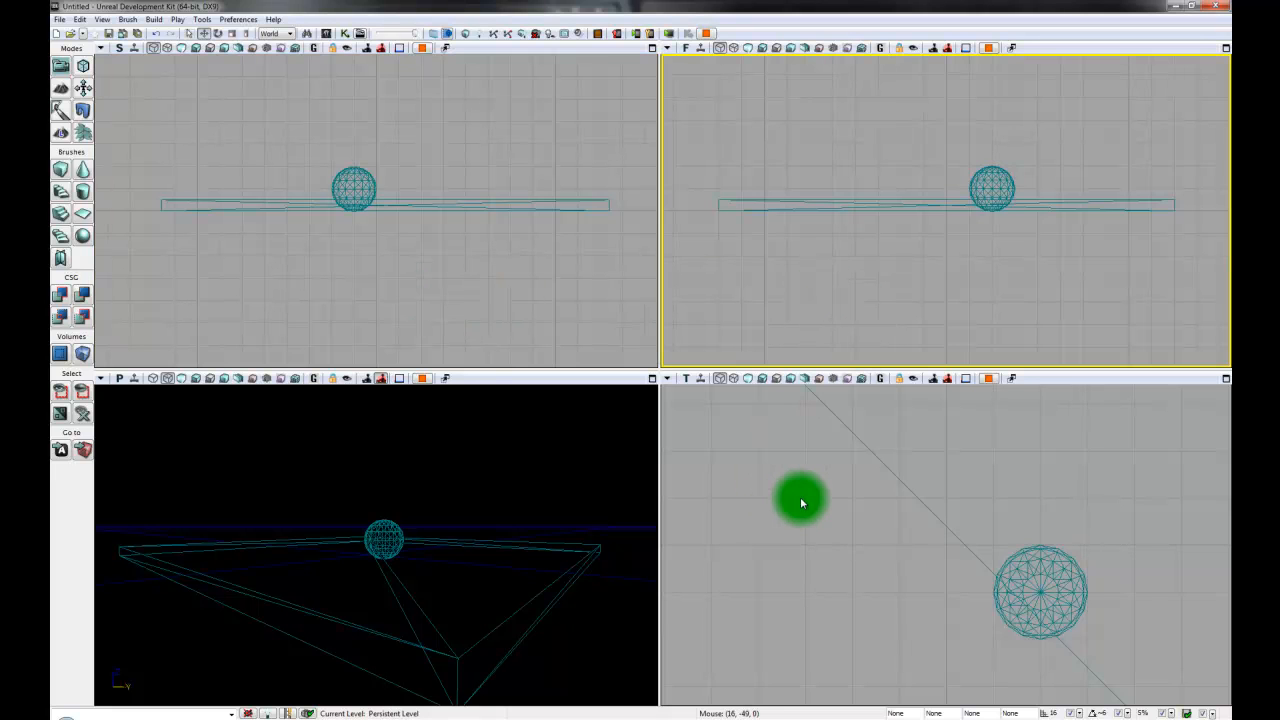
{"action": "left_click", "coordinate": [569, 294]}
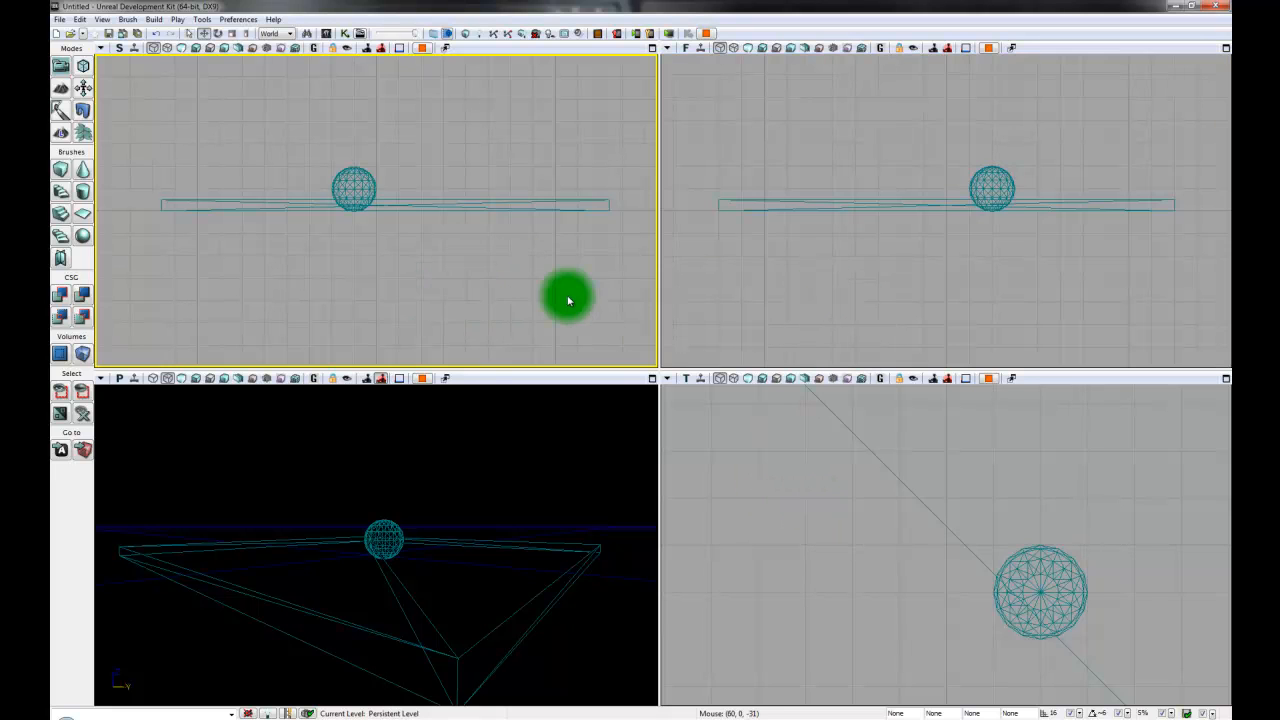
{"action": "left_click", "coordinate": [818, 304]}
{"action": "left_click", "coordinate": [797, 533]}
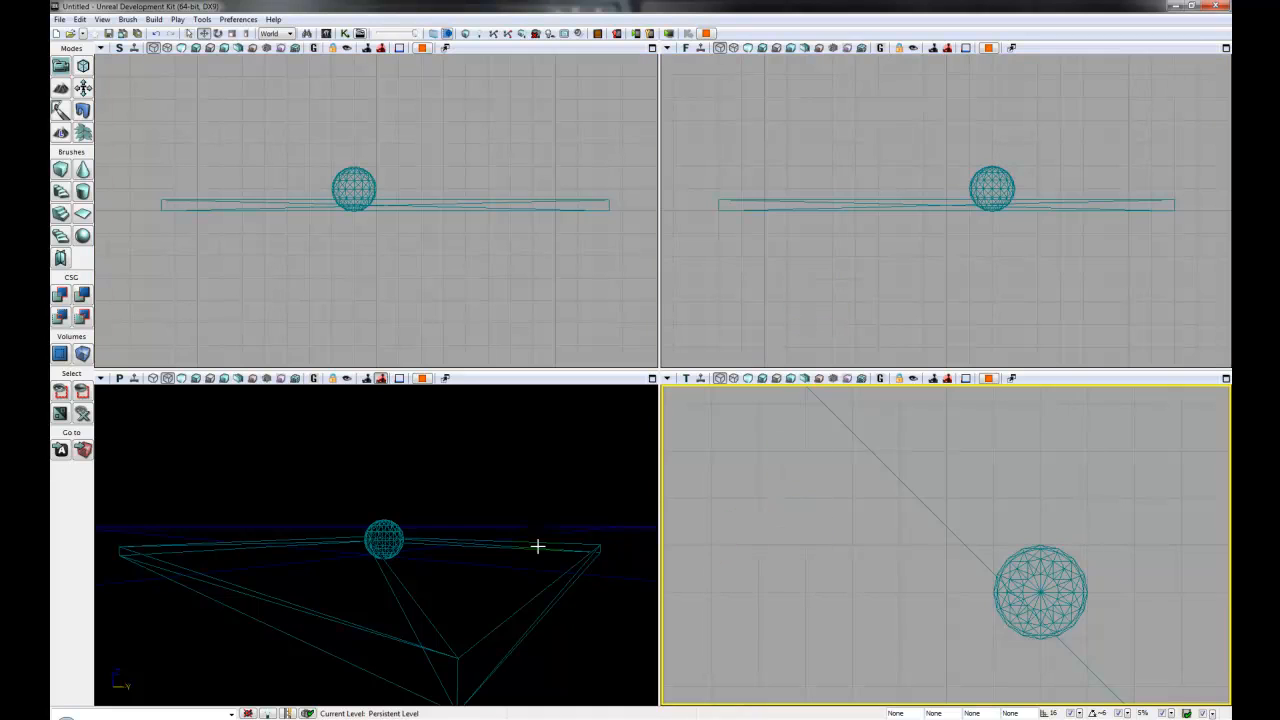
{"action": "left_click", "coordinate": [560, 499]}
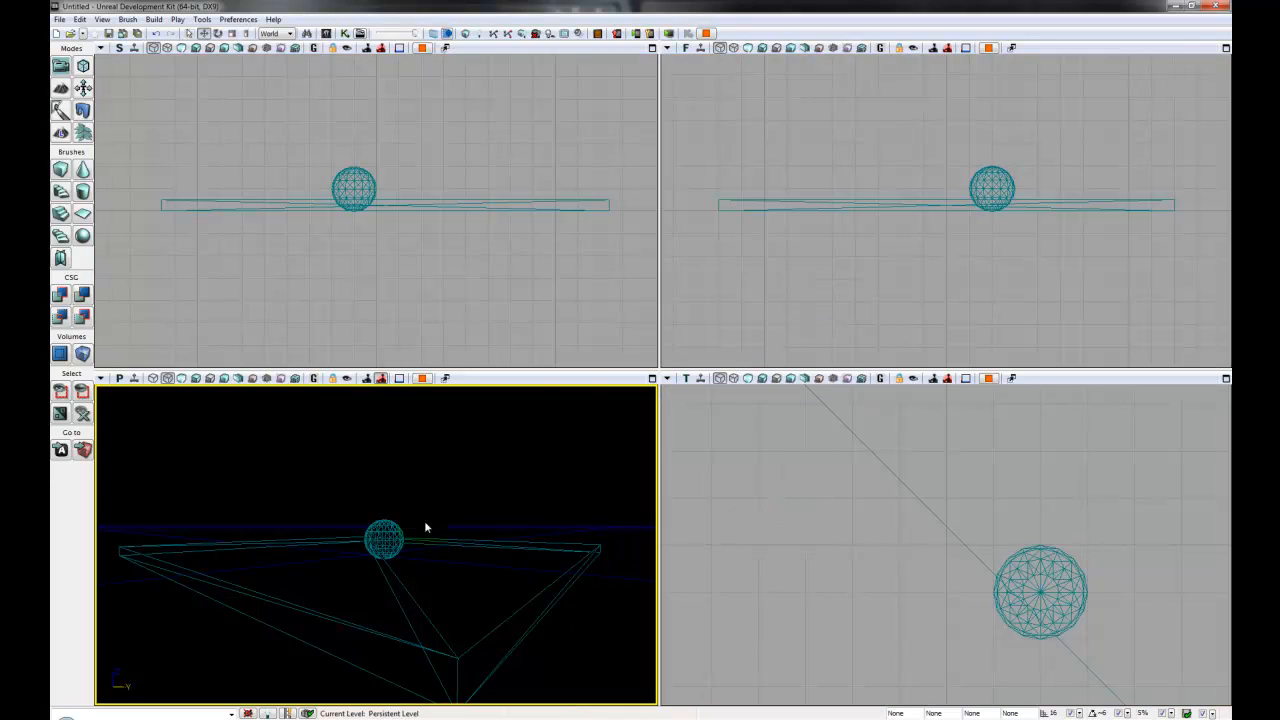
Step: Cycle the top viewport through the other orthographic views and back to top
{"action": "left_click", "coordinate": [687, 379]}
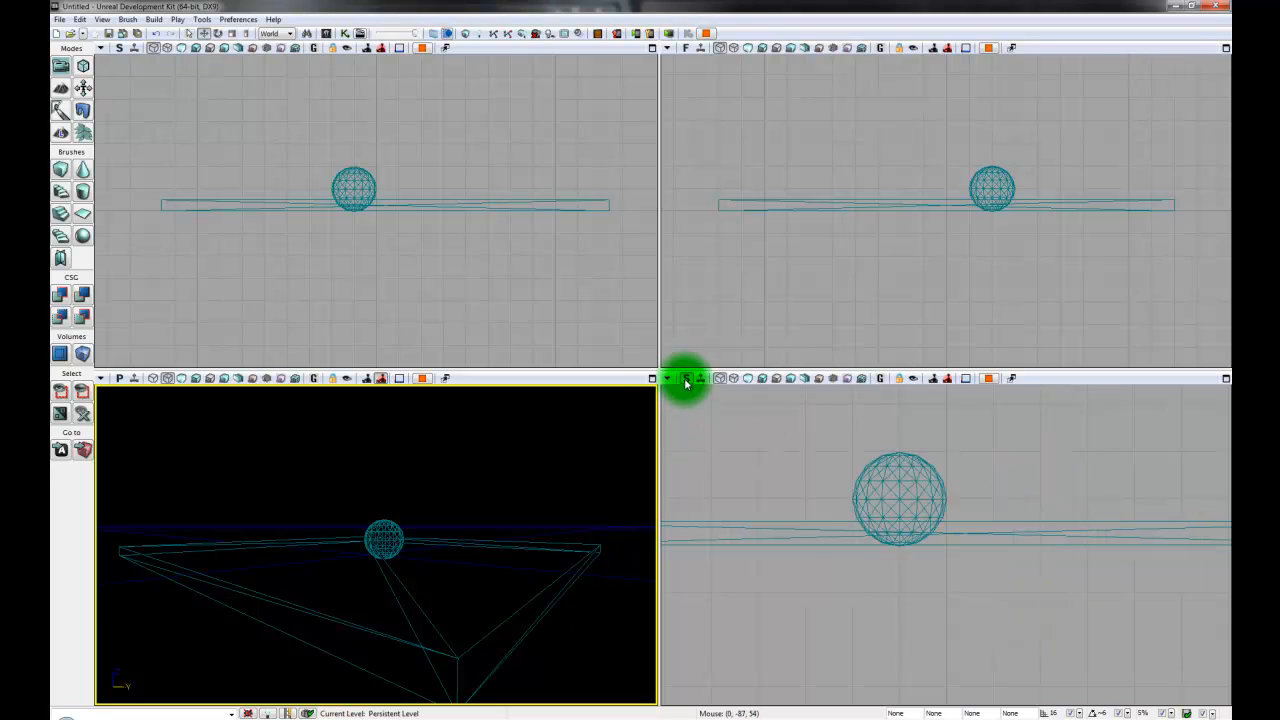
{"action": "left_click", "coordinate": [686, 379]}
{"action": "left_click", "coordinate": [686, 379]}
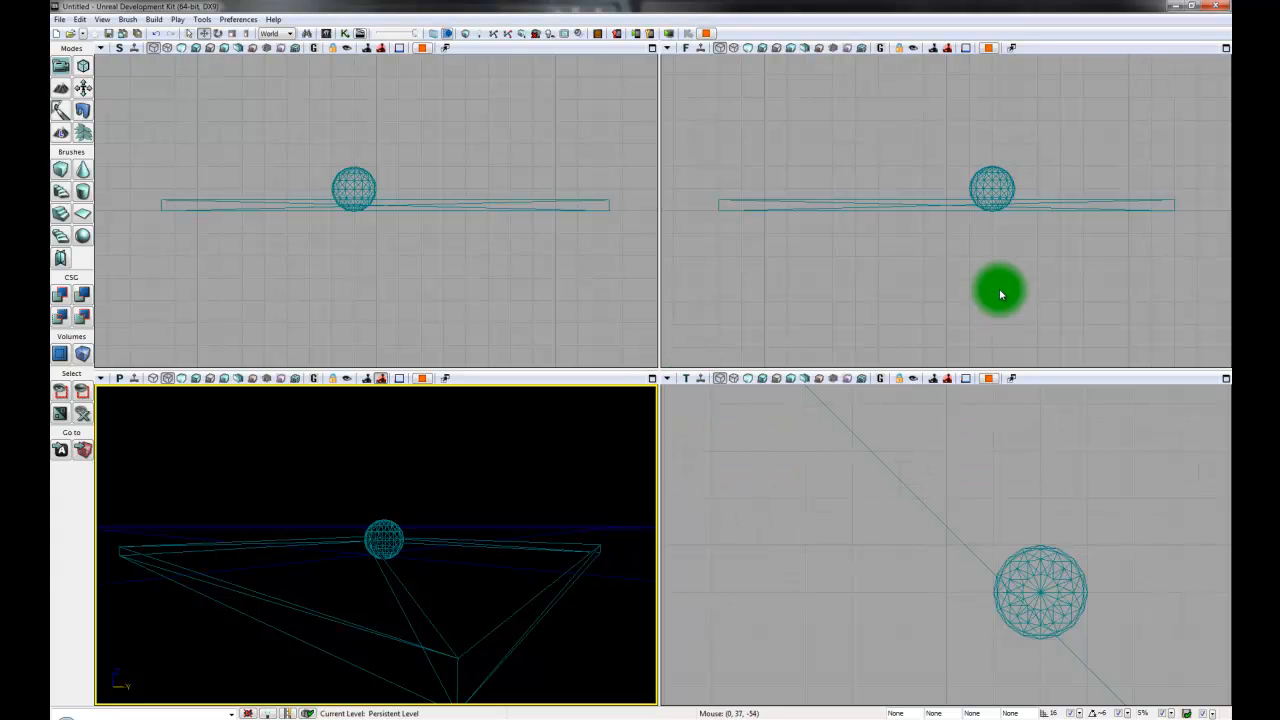
Step: Select the sphere in the front view and move it along Y onto the slab's centre line
{"action": "left_click_drag", "start_coordinate": [1021, 281], "coordinate": [994, 251]}
{"action": "scroll", "coordinate": [974, 289], "scroll_direction": "down", "scroll_amount": 2}
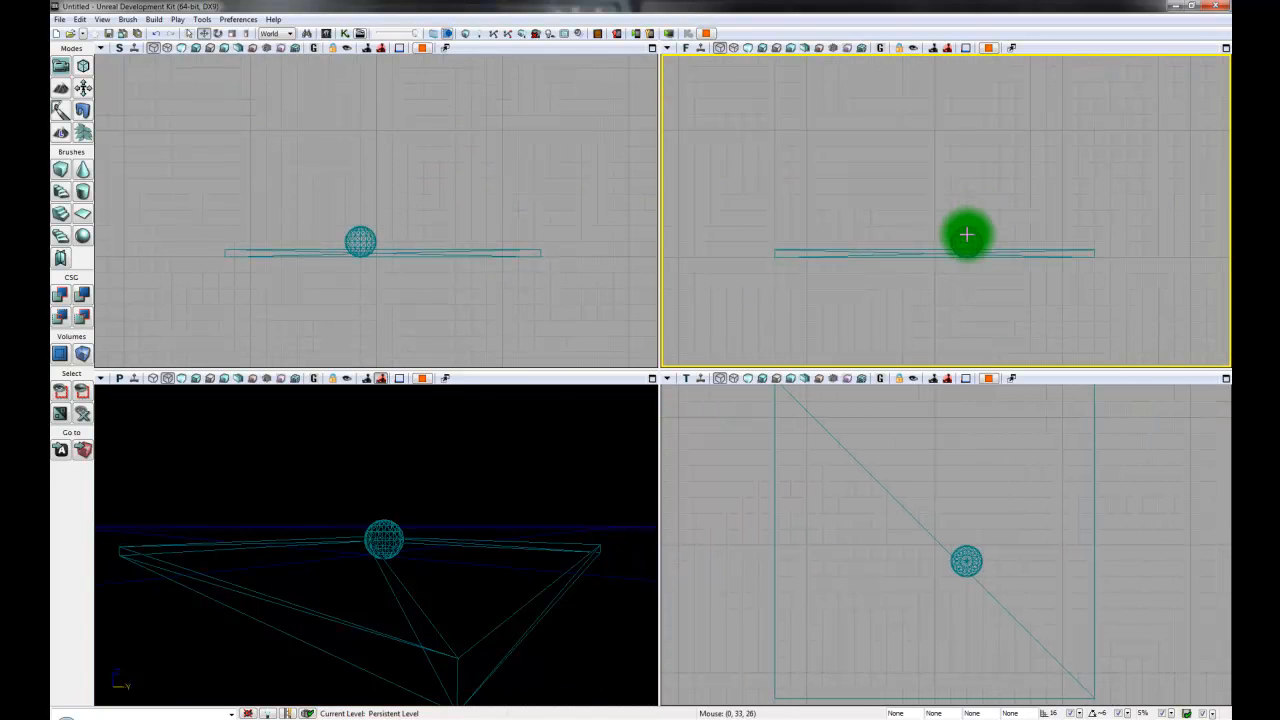
{"action": "left_click", "coordinate": [966, 234]}
{"action": "left_click_drag", "start_coordinate": [1046, 323], "coordinate": [1071, 278]}
{"action": "scroll", "coordinate": [1060, 280], "scroll_direction": "down", "scroll_amount": 6}
{"action": "scroll", "coordinate": [1052, 288], "scroll_direction": "up", "scroll_amount": 5}
{"action": "scroll", "coordinate": [1068, 303], "scroll_direction": "up", "scroll_amount": 3}
{"action": "left_click_drag", "start_coordinate": [905, 270], "coordinate": [960, 274]}
{"action": "left_click_drag", "start_coordinate": [861, 266], "coordinate": [880, 291]}
{"action": "scroll", "coordinate": [880, 291], "scroll_direction": "up", "scroll_amount": 3}
{"action": "left_click_drag", "start_coordinate": [786, 340], "coordinate": [790, 288]}
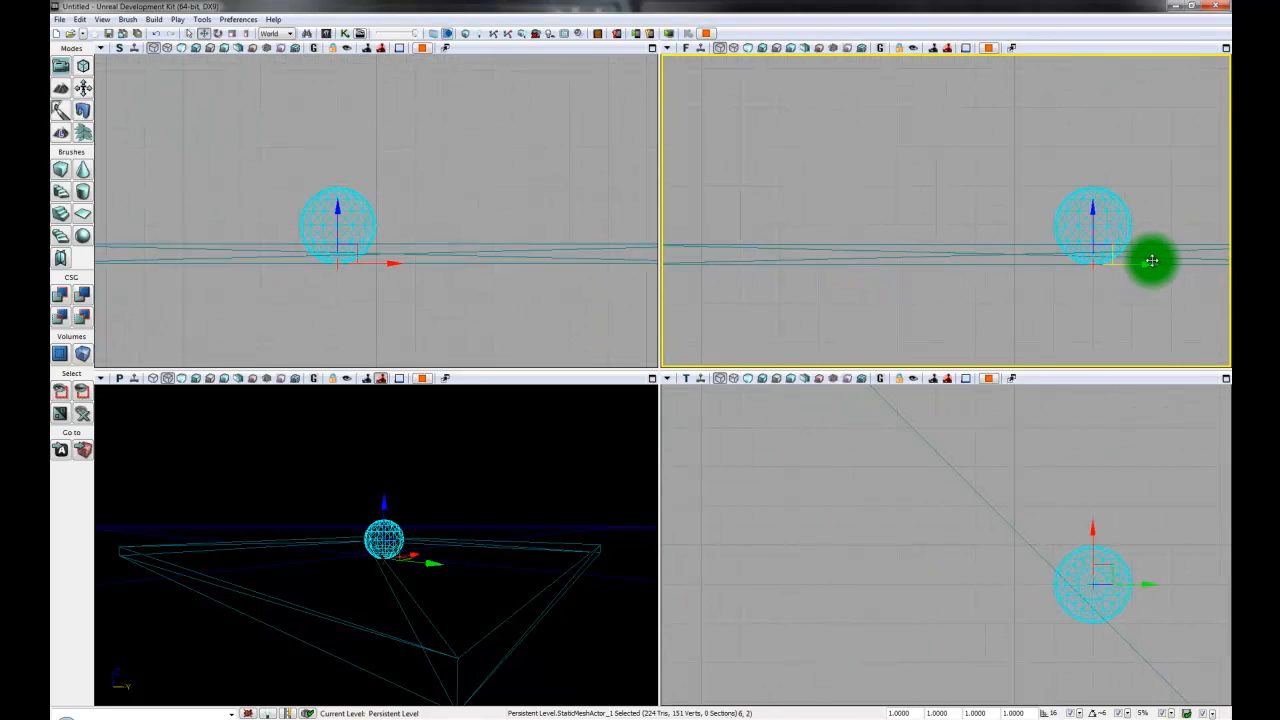
{"action": "left_click_drag", "start_coordinate": [1148, 264], "coordinate": [1067, 281]}
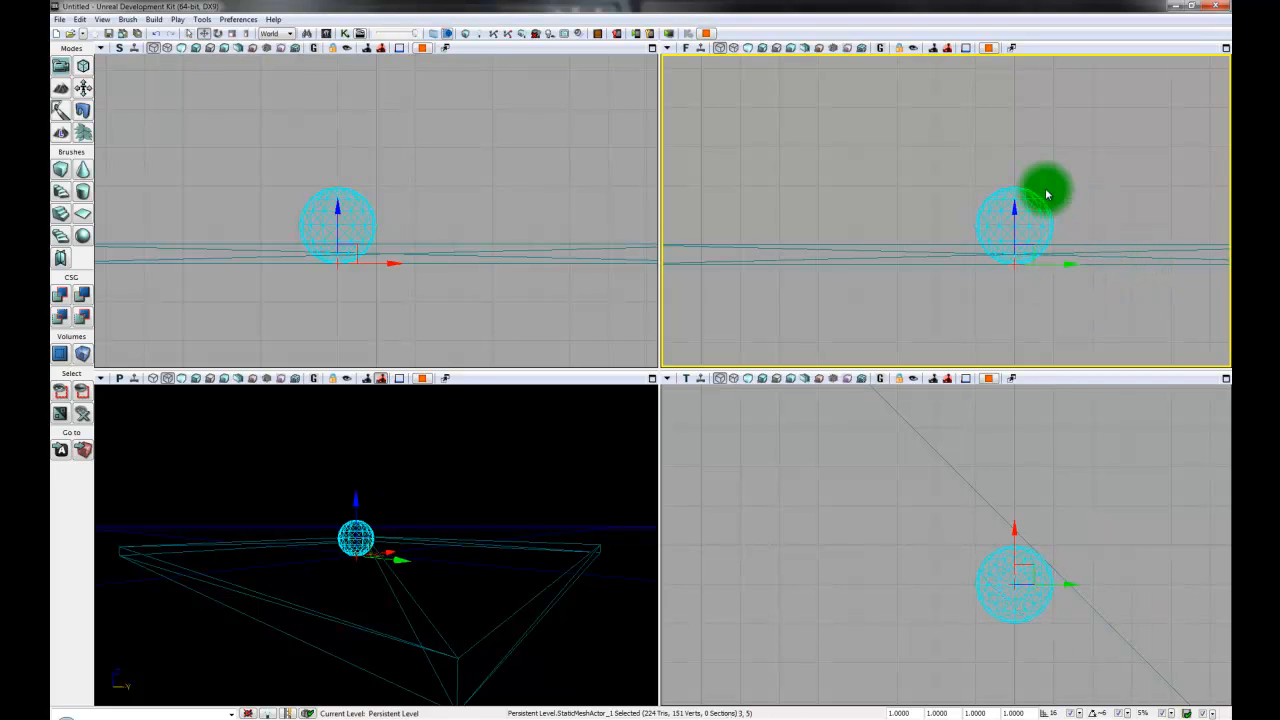
Step: Raise the sphere above the slab by about half its height and centre it along X in the side view
{"action": "left_click_drag", "start_coordinate": [1011, 206], "coordinate": [1002, 163]}
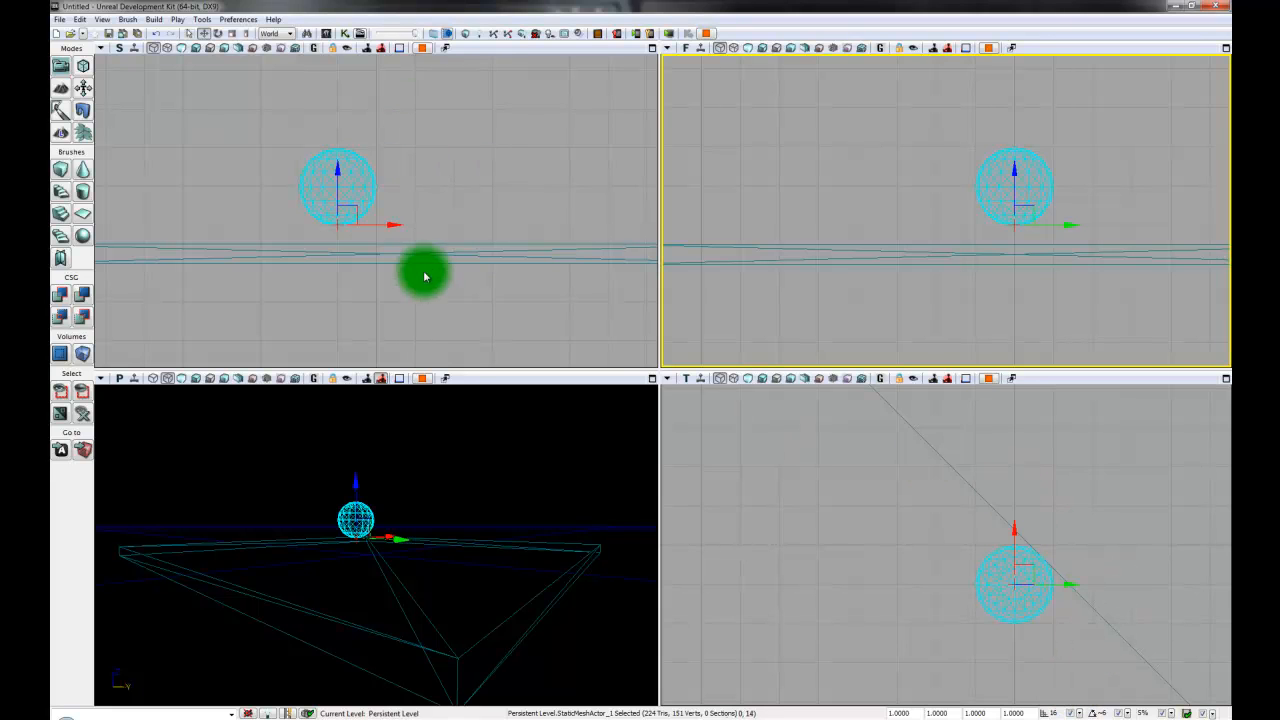
{"action": "left_click_drag", "start_coordinate": [391, 223], "coordinate": [415, 224]}
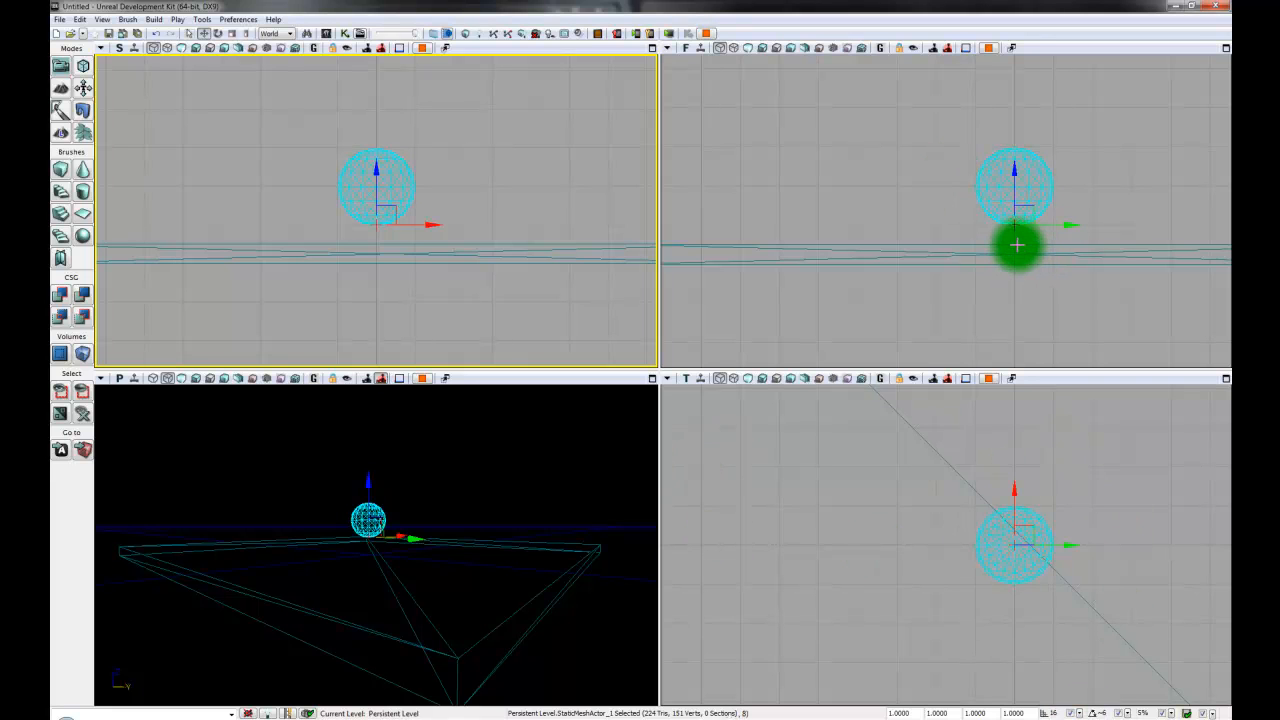
{"action": "right_click_drag", "start_coordinate": [1062, 296], "coordinate": [1003, 310]}
{"action": "scroll", "coordinate": [1003, 310], "scroll_direction": "up", "scroll_amount": 3}
{"action": "scroll", "coordinate": [1003, 310], "scroll_direction": "up", "scroll_amount": 2}
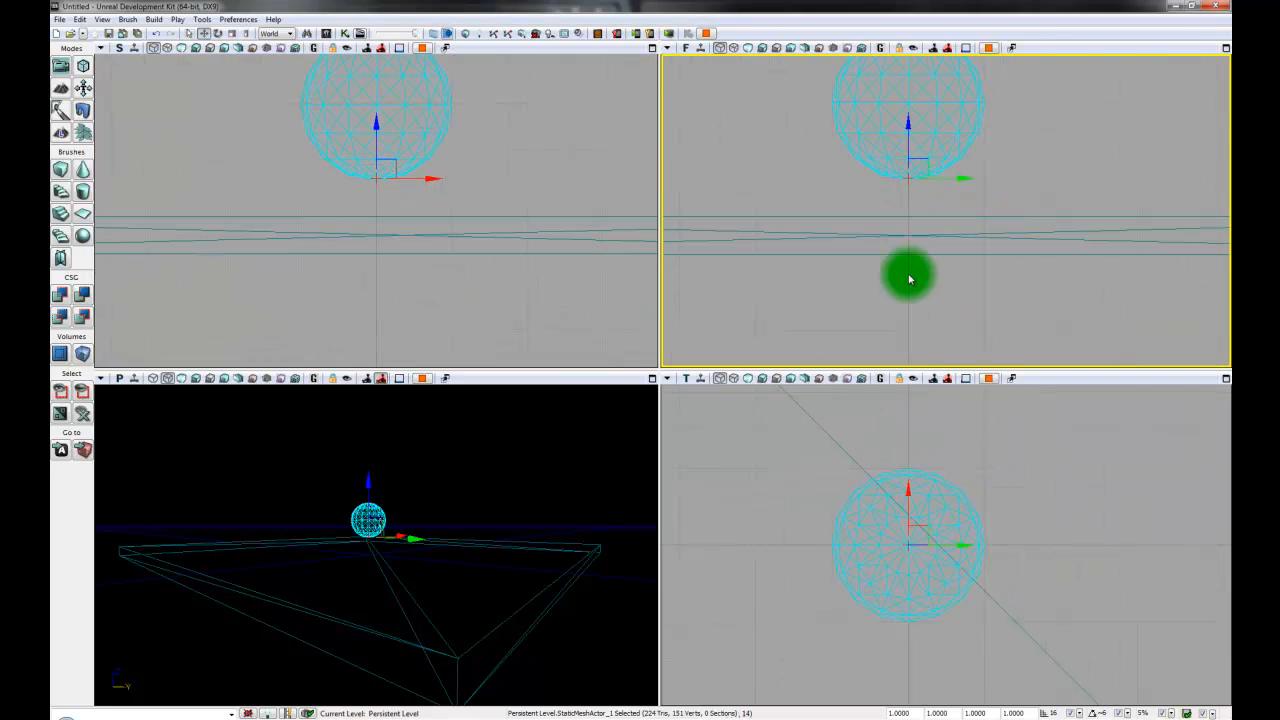
{"action": "right_click_drag", "start_coordinate": [997, 314], "coordinate": [1017, 311]}
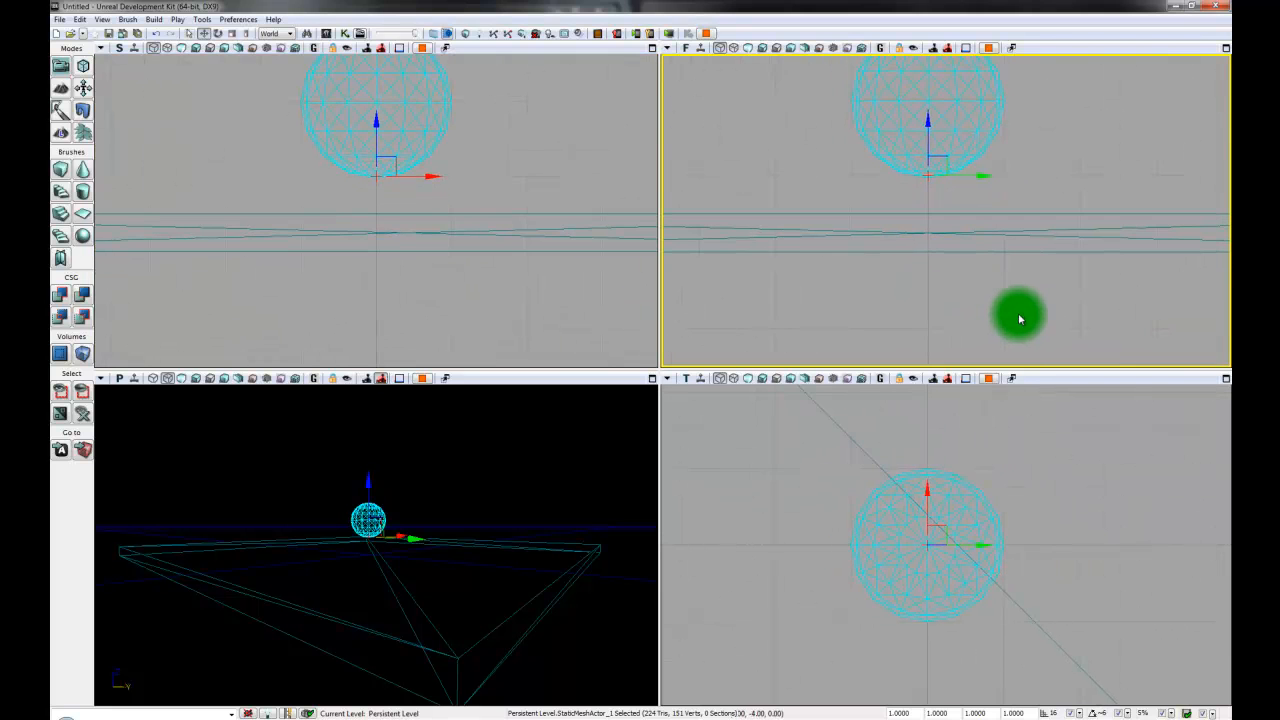
Step: Set the drag grid snap to 8 and lower the sphere onto the slab's upper surface in the front view
{"action": "left_click", "coordinate": [1080, 713]}
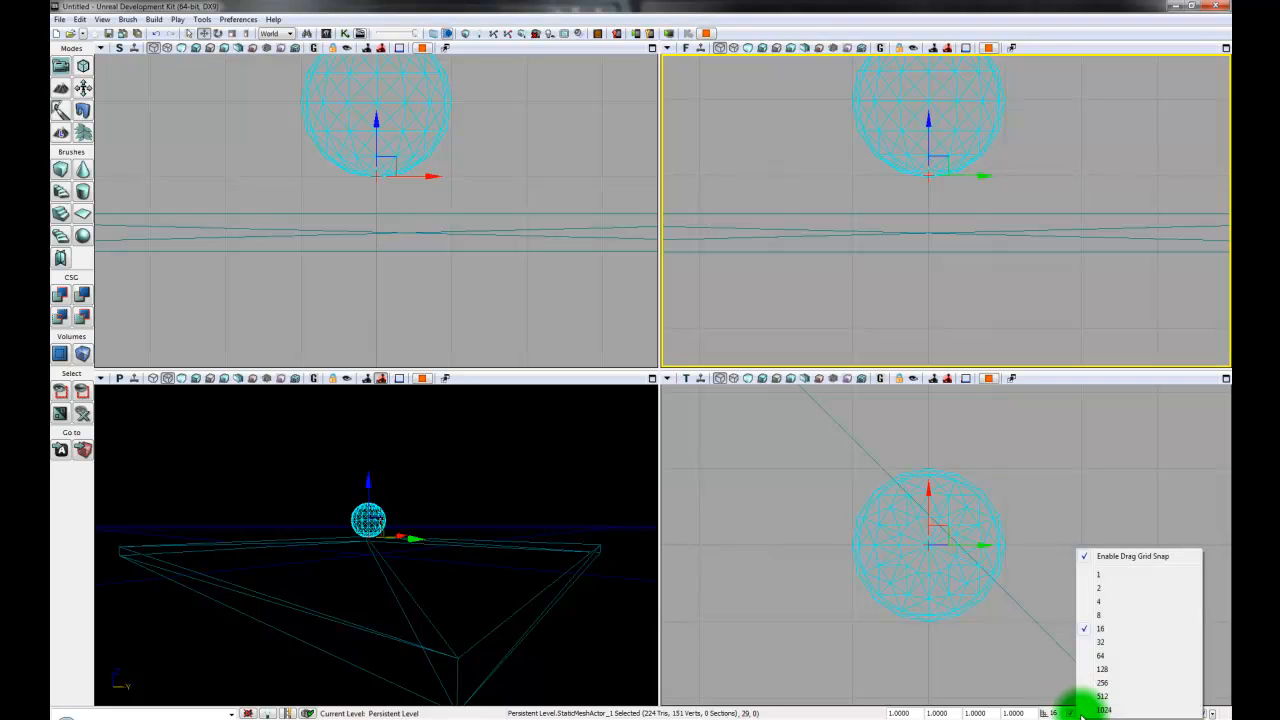
{"action": "left_click", "coordinate": [1100, 614]}
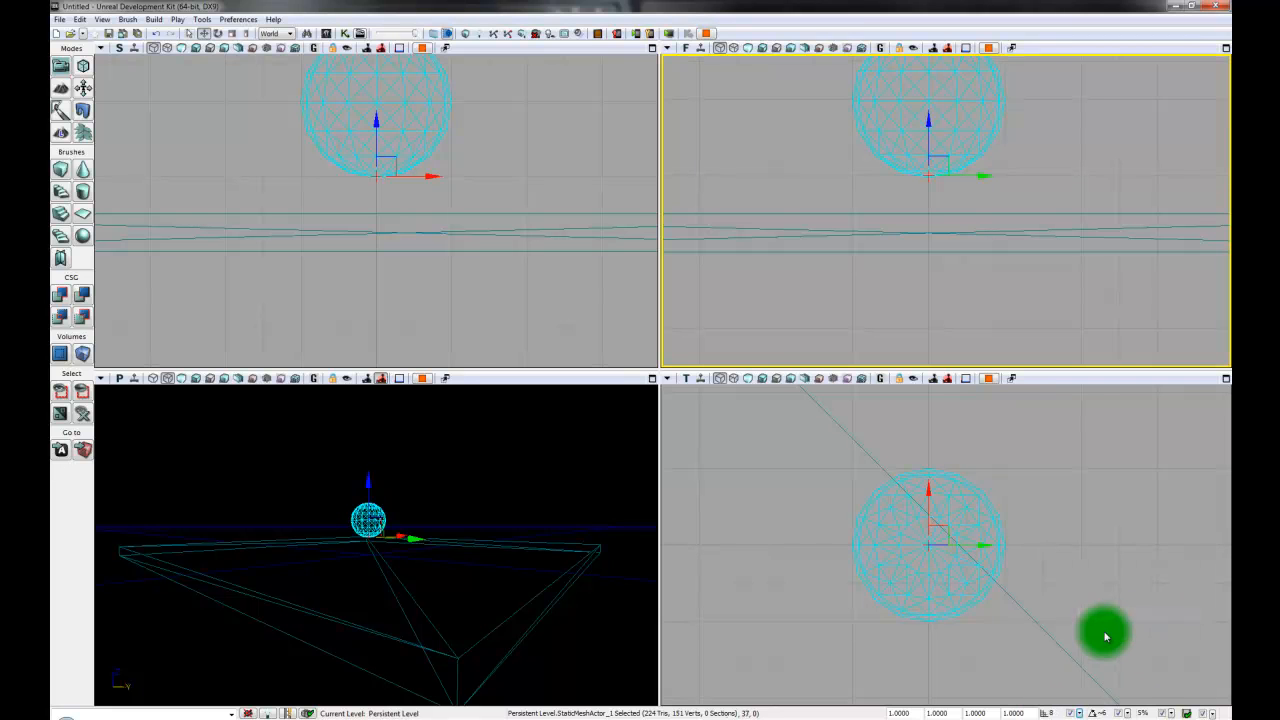
{"action": "left_click_drag", "start_coordinate": [934, 132], "coordinate": [927, 186]}
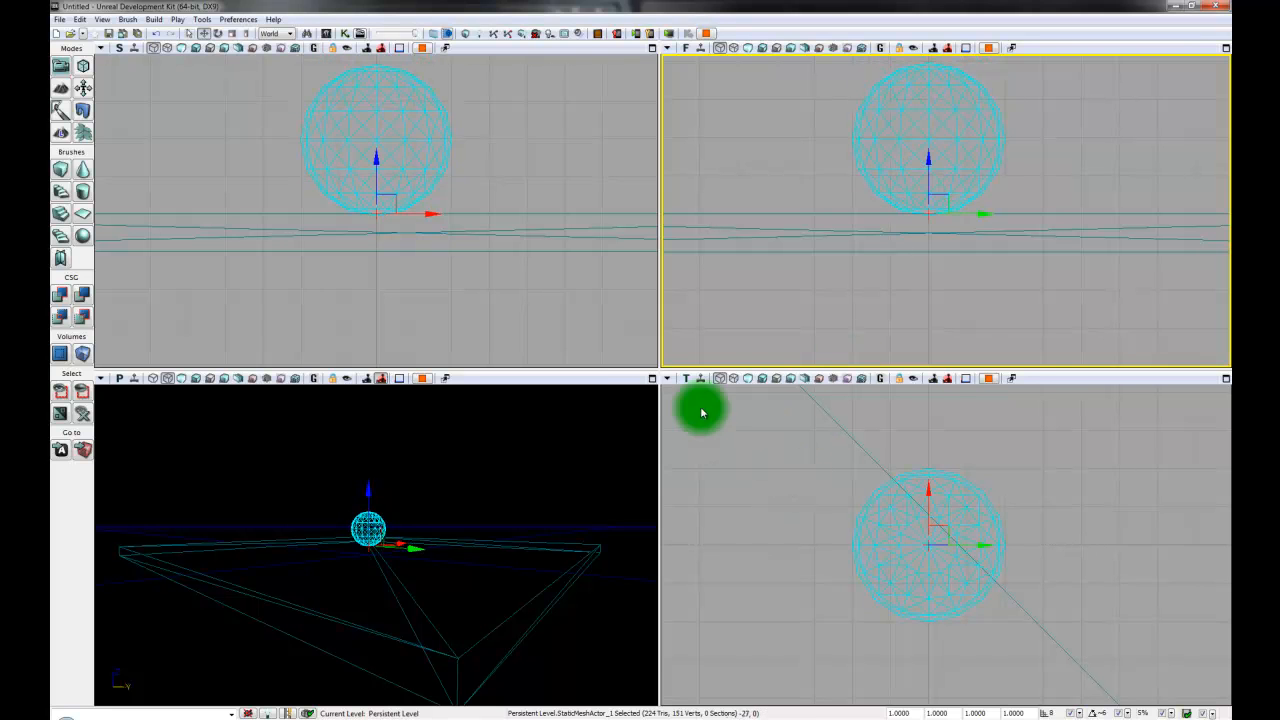
{"action": "scroll", "coordinate": [506, 306], "scroll_direction": "down", "scroll_amount": 7}
{"action": "left_click_drag", "start_coordinate": [457, 303], "coordinate": [472, 276]}
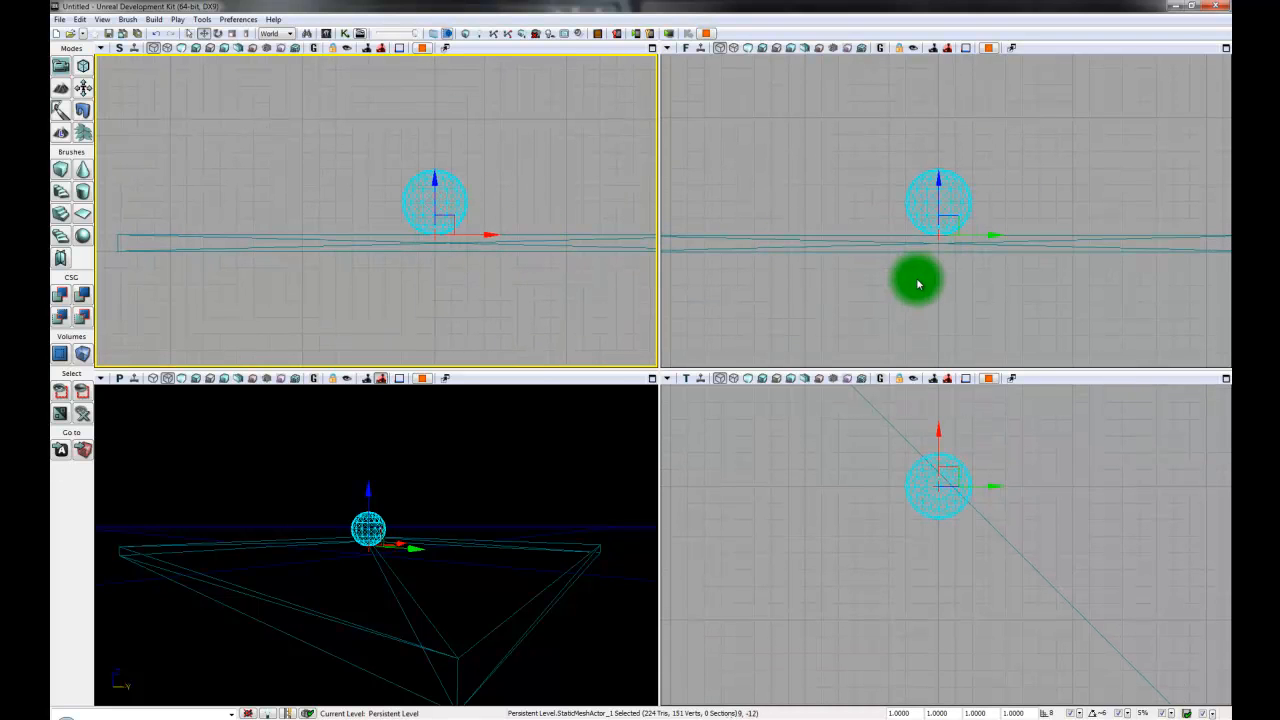
Step: Switch the perspective view to Unlit shading and deselect the sphere
{"action": "left_click_drag", "start_coordinate": [510, 563], "coordinate": [354, 508]}
{"action": "left_click", "coordinate": [182, 378]}
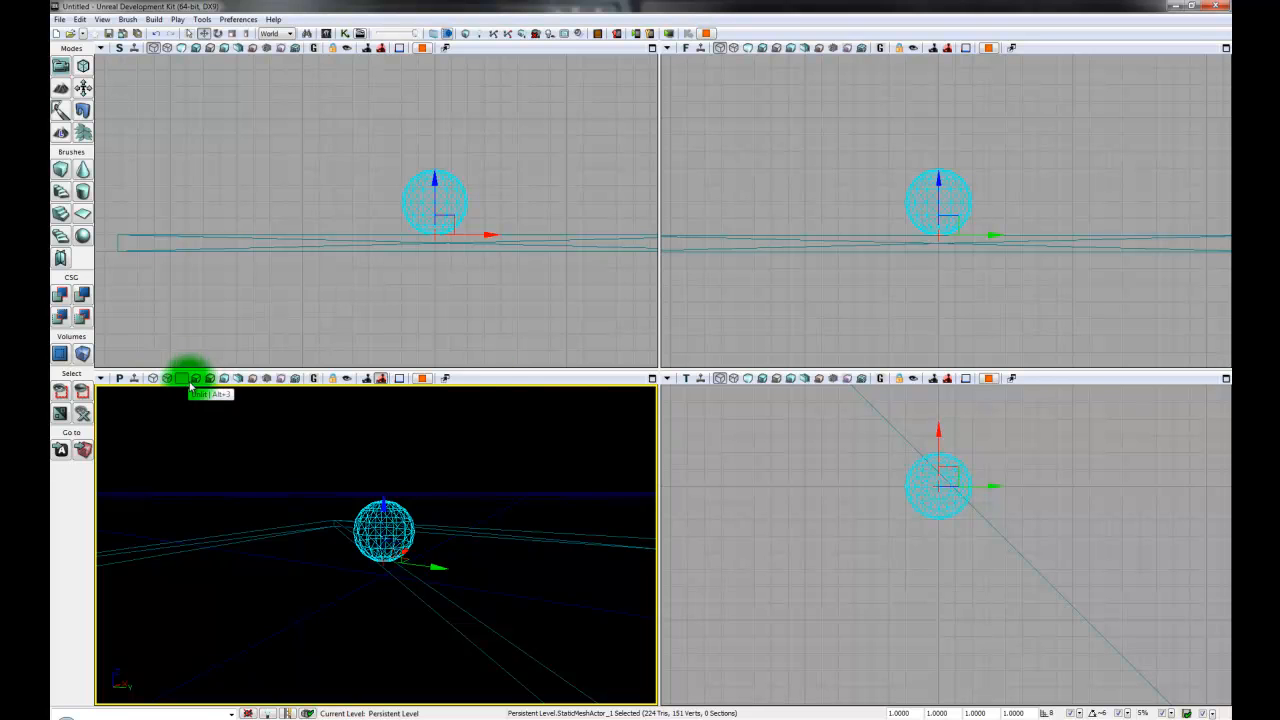
{"action": "left_click", "coordinate": [493, 620]}
{"action": "left_click", "coordinate": [530, 543]}
{"action": "mouse_move", "coordinate": [351, 672]}
{"action": "left_mouse_down"}
{"action": "mouse_move", "coordinate": [357, 634]}
{"action": "mouse_move", "coordinate": [466, 634]}
{"action": "mouse_move", "coordinate": [429, 629]}
{"action": "mouse_move", "coordinate": [434, 651]}
{"action": "mouse_move", "coordinate": [423, 611]}
{"action": "left_mouse_up"}
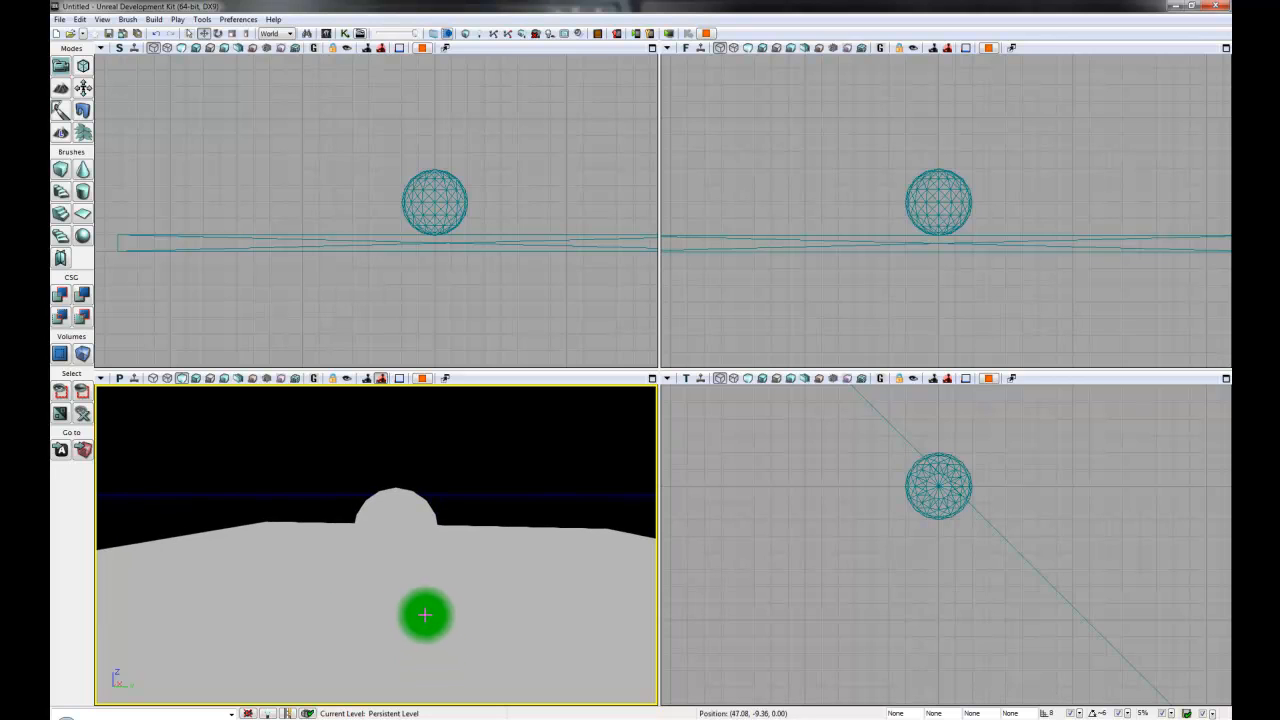
Step: Try the Lit shading mode in the perspective view and return to Unlit
{"action": "left_click", "coordinate": [196, 379]}
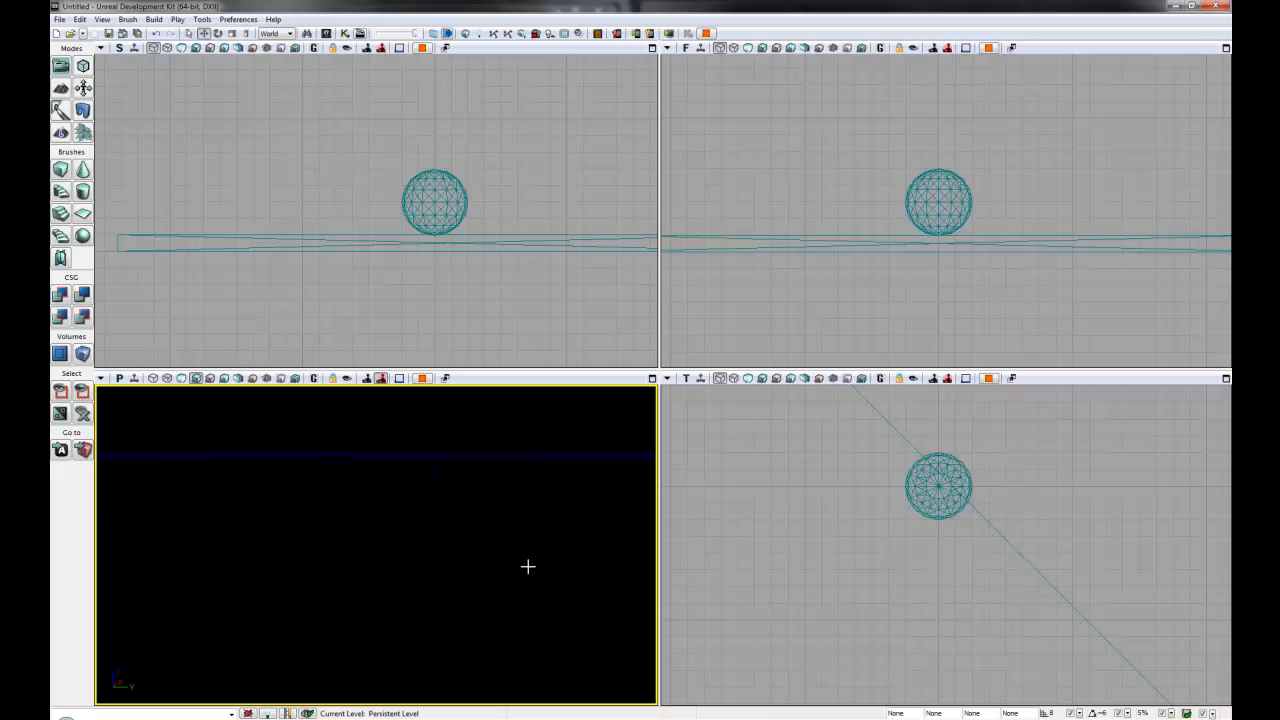
{"action": "left_click", "coordinate": [181, 378]}
{"action": "mouse_move", "coordinate": [397, 617]}
{"action": "left_mouse_down"}
{"action": "mouse_move", "coordinate": [429, 631]}
{"action": "mouse_move", "coordinate": [366, 603]}
{"action": "mouse_move", "coordinate": [403, 603]}
{"action": "mouse_move", "coordinate": [337, 626]}
{"action": "mouse_move", "coordinate": [318, 674]}
{"action": "mouse_move", "coordinate": [289, 691]}
{"action": "mouse_move", "coordinate": [303, 686]}
{"action": "mouse_move", "coordinate": [308, 557]}
{"action": "mouse_move", "coordinate": [298, 621]}
{"action": "left_mouse_up"}
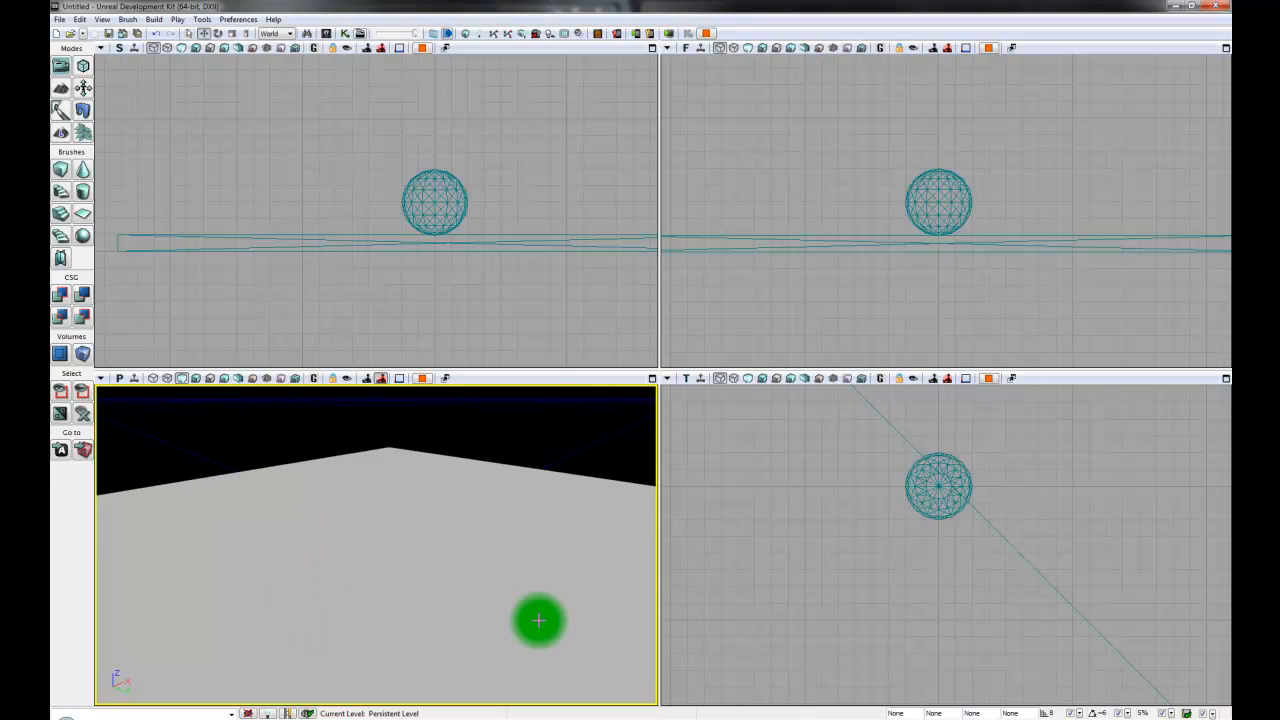
Step: Add a trial point light on the slab near the sphere and delete it
{"action": "right_click", "coordinate": [451, 591]}
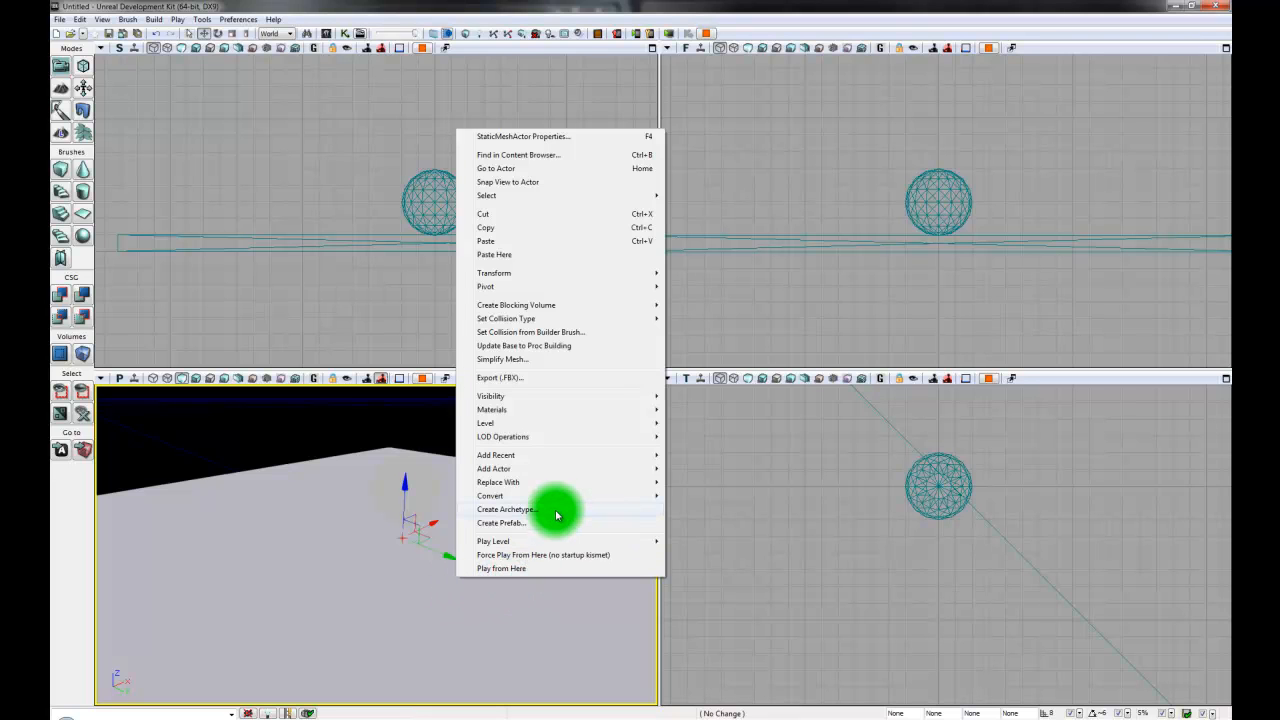
{"action": "mouse_move", "coordinate": [584, 499]}
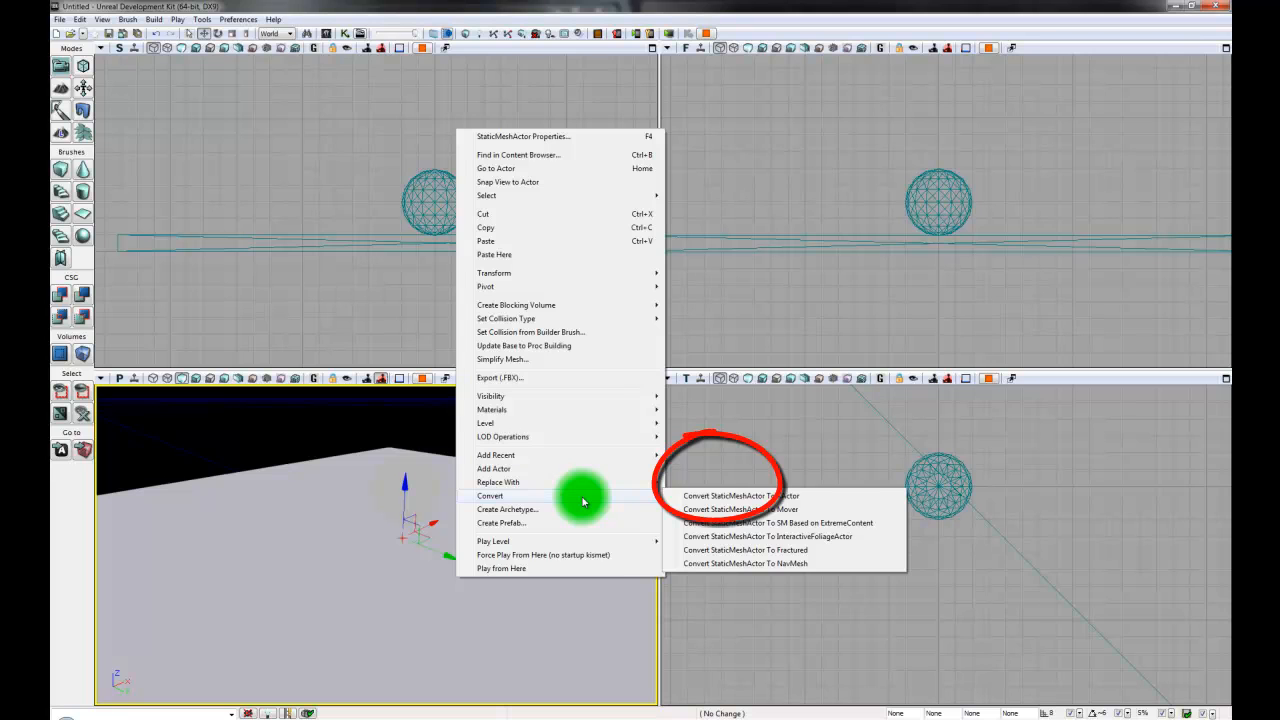
{"action": "mouse_move", "coordinate": [588, 470]}
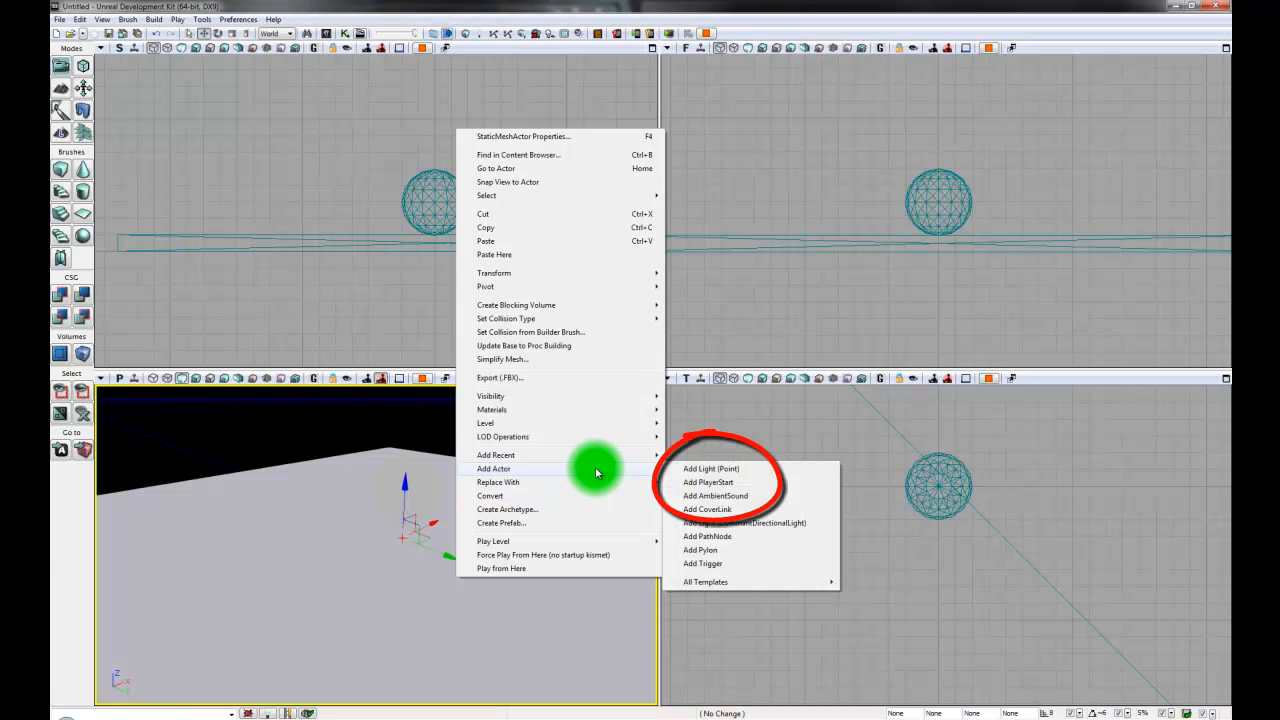
{"action": "left_click", "coordinate": [752, 474]}
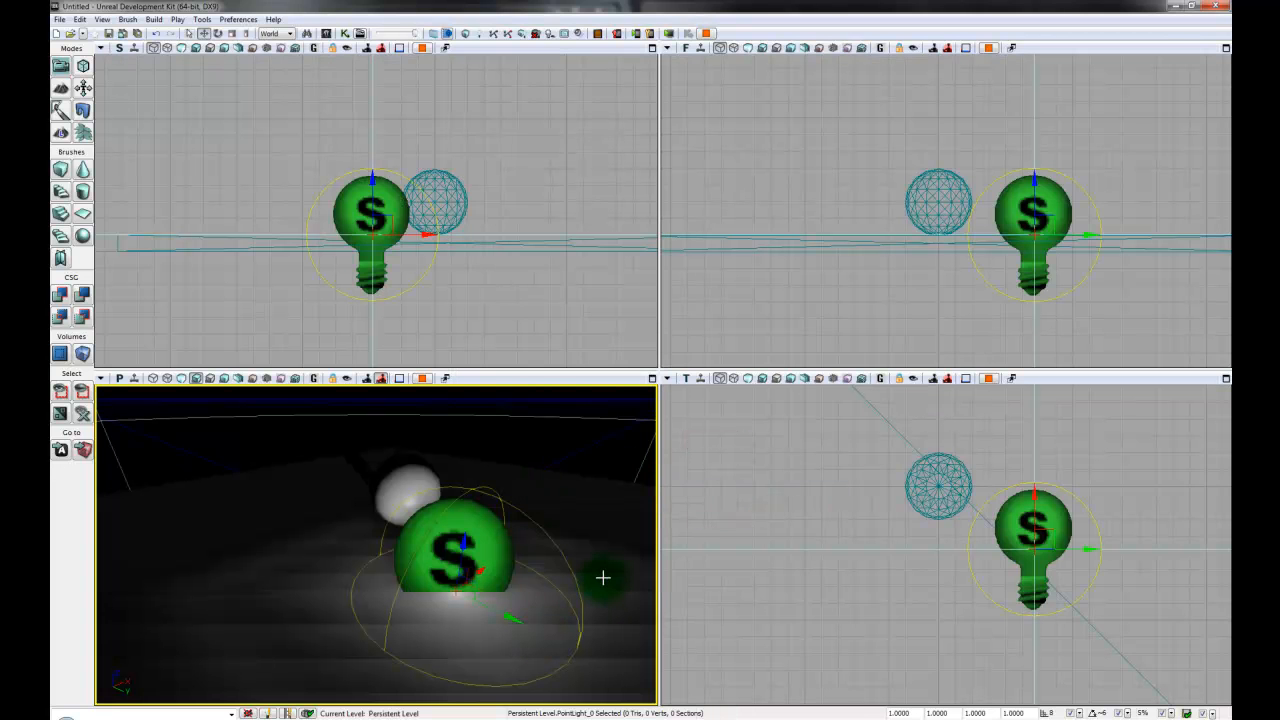
{"action": "left_click_drag", "start_coordinate": [527, 572], "coordinate": [543, 609]}
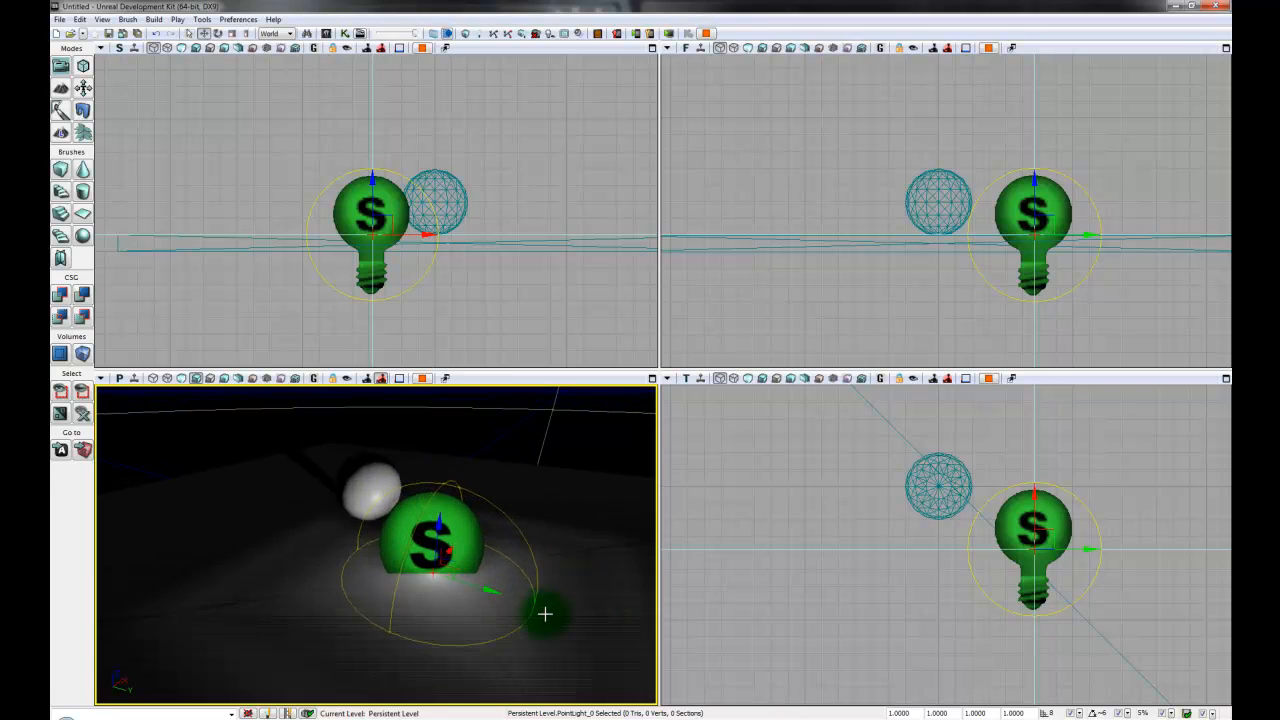
{"action": "key", "text": "Delete"}
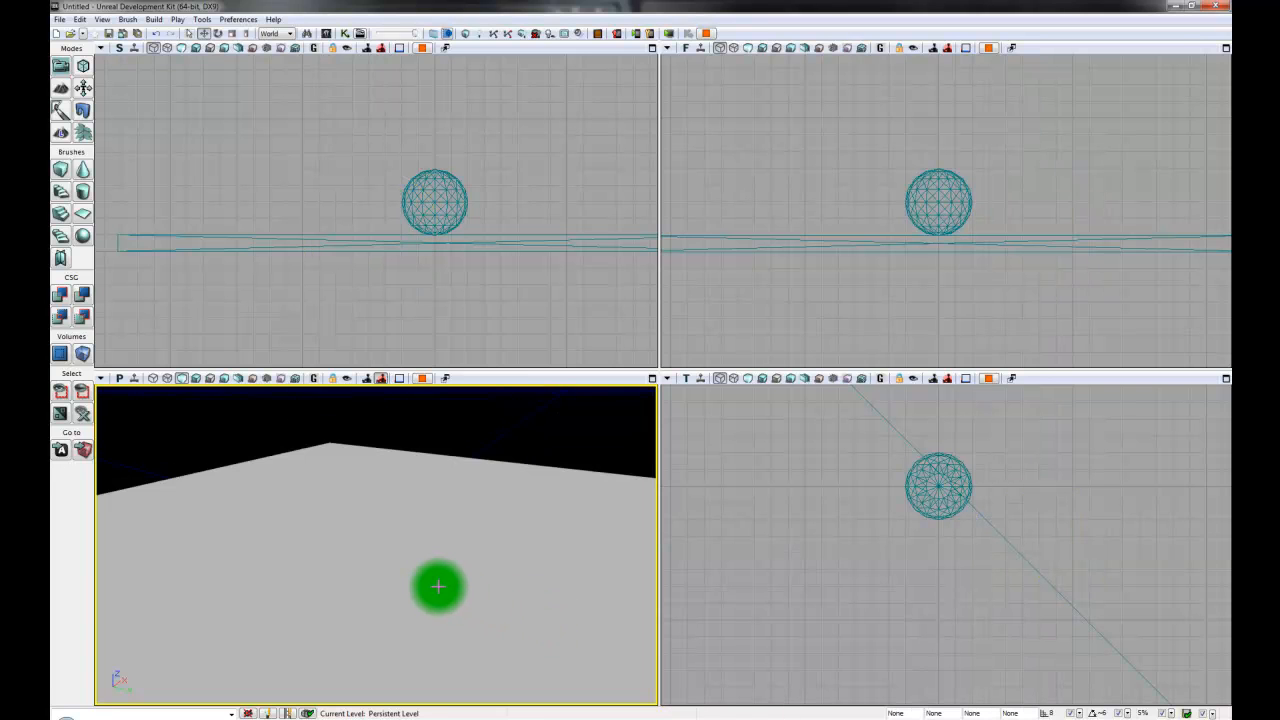
Step: Add a point light actor on the slab's surface beside the sphere
{"action": "right_click", "coordinate": [438, 588]}
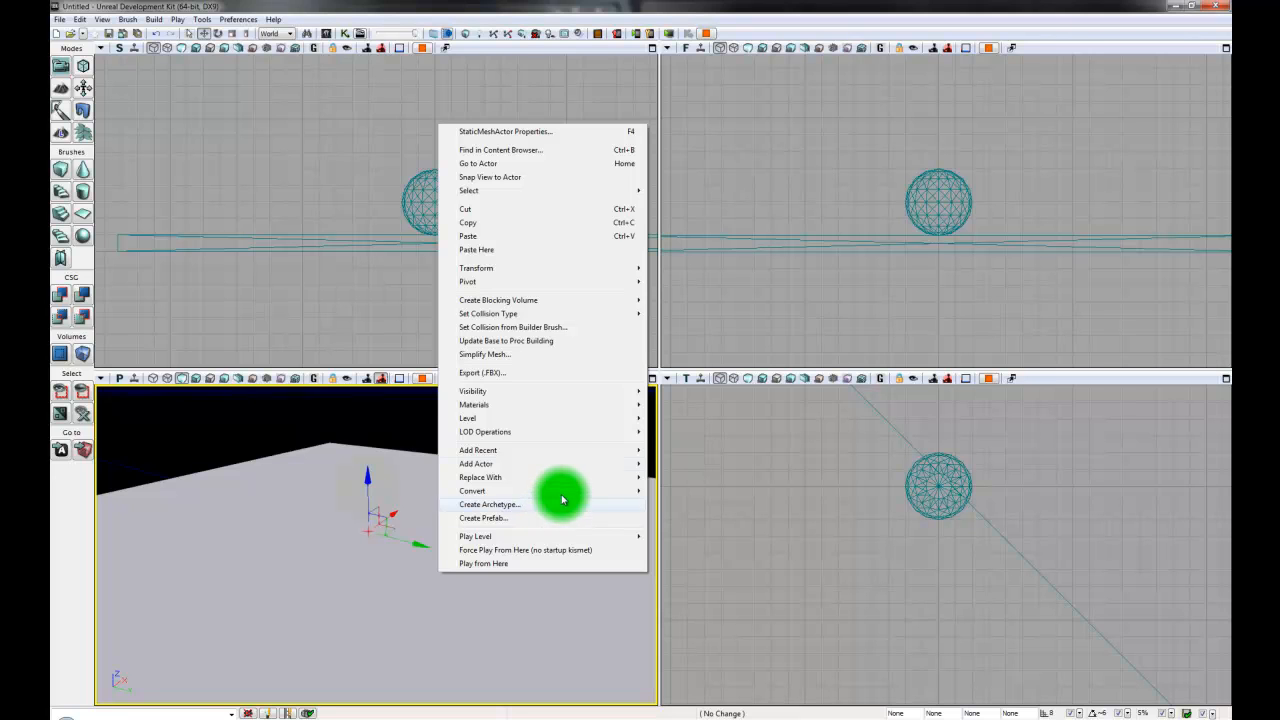
{"action": "mouse_move", "coordinate": [566, 452]}
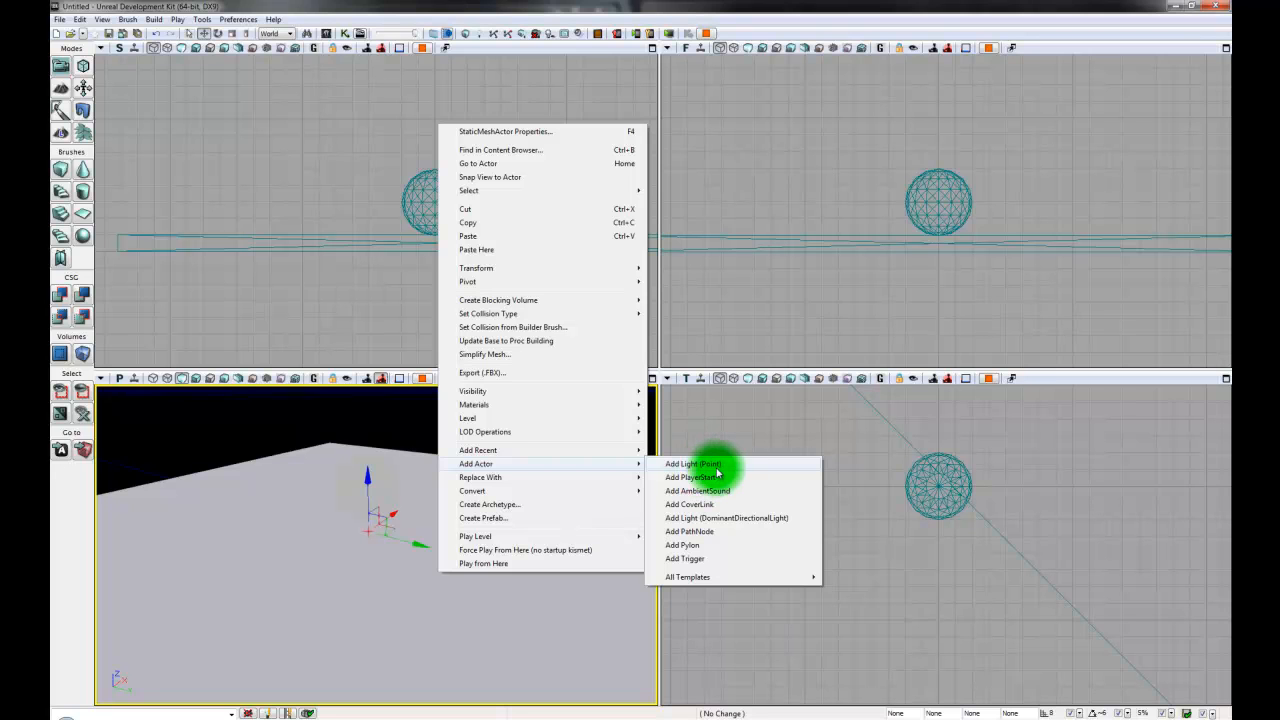
{"action": "left_click", "coordinate": [714, 467]}
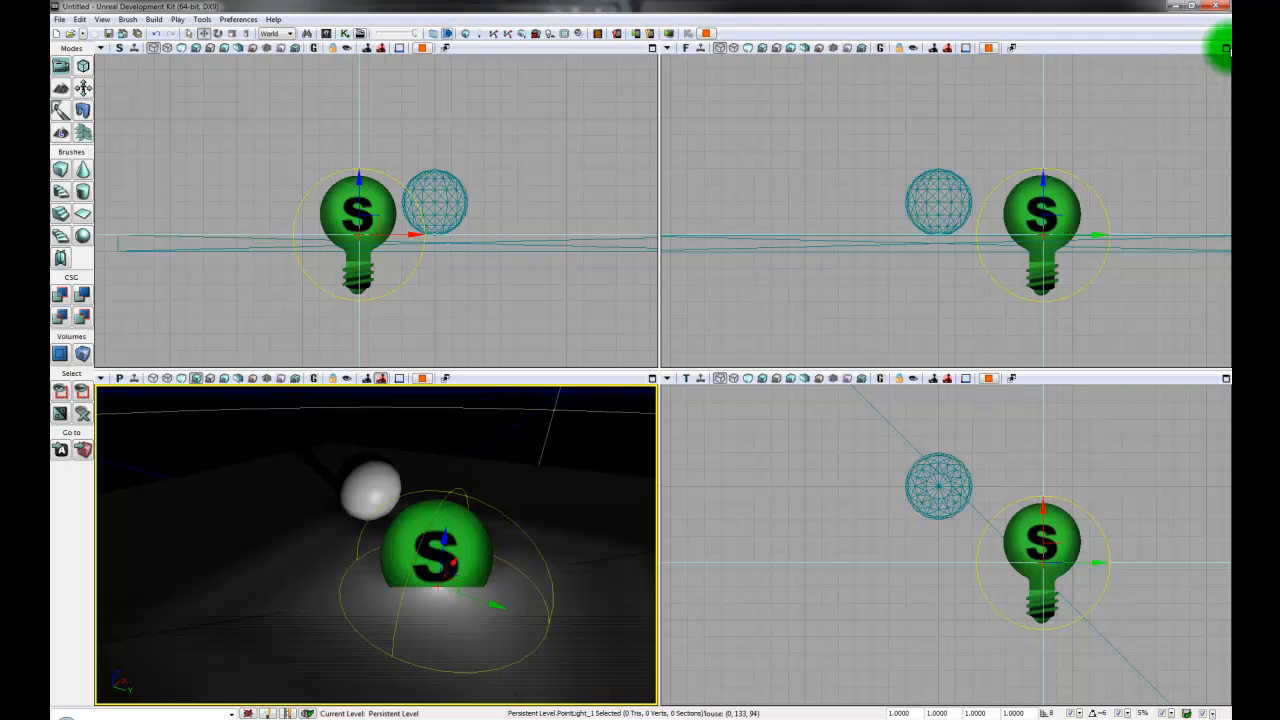
Step: Maximize the perspective view and raise the point light along Z to about the sphere's height above the slab
{"action": "left_click", "coordinate": [650, 380]}
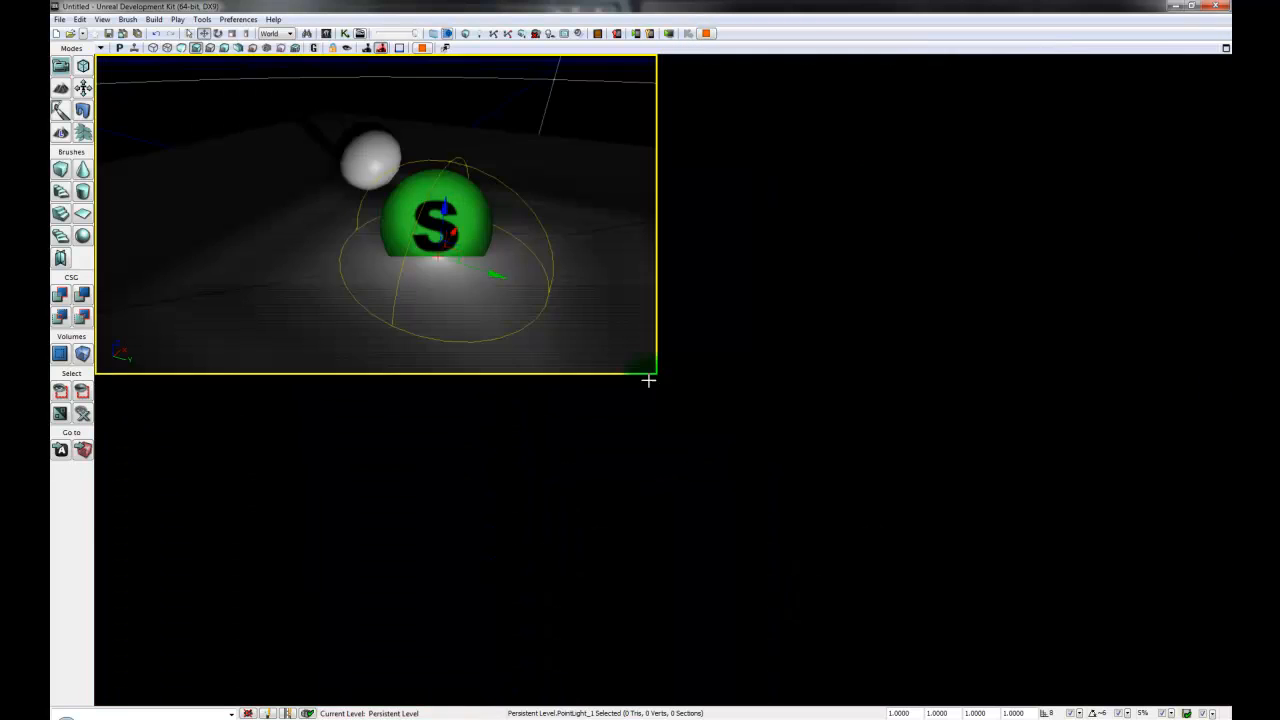
{"action": "left_click_drag", "start_coordinate": [1071, 558], "coordinate": [978, 520]}
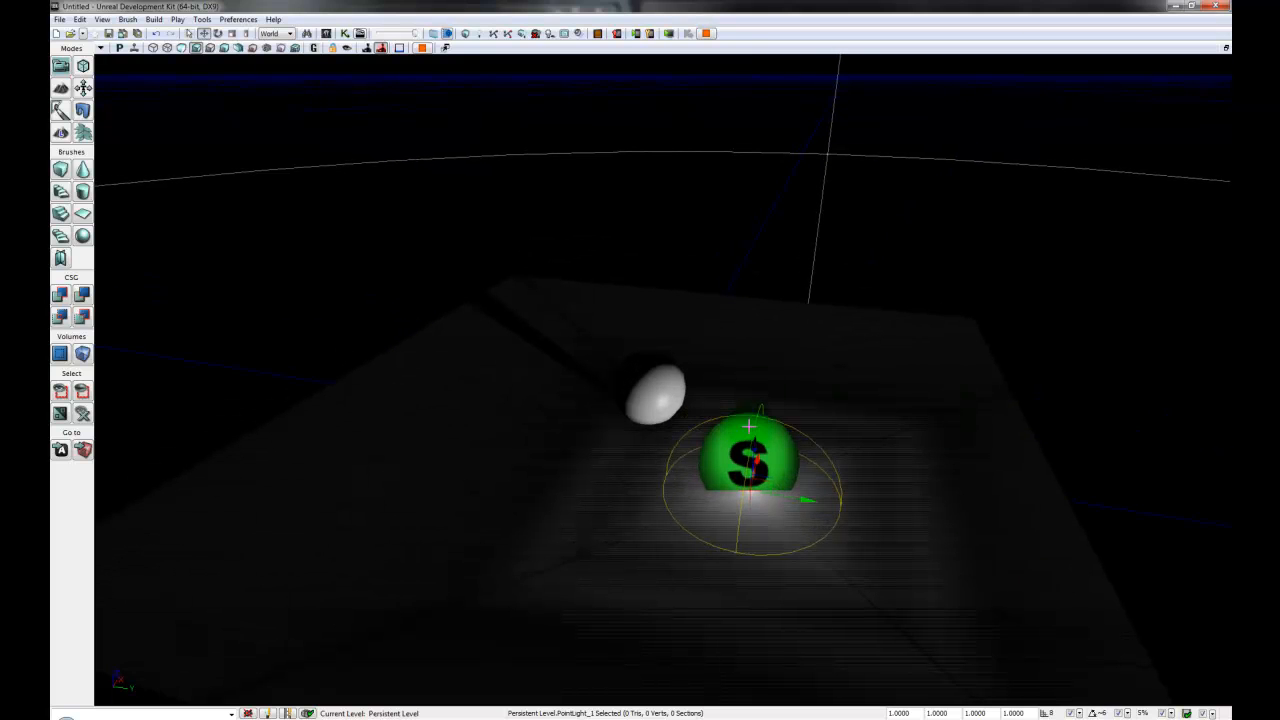
{"action": "left_click_drag", "start_coordinate": [754, 449], "coordinate": [745, 318]}
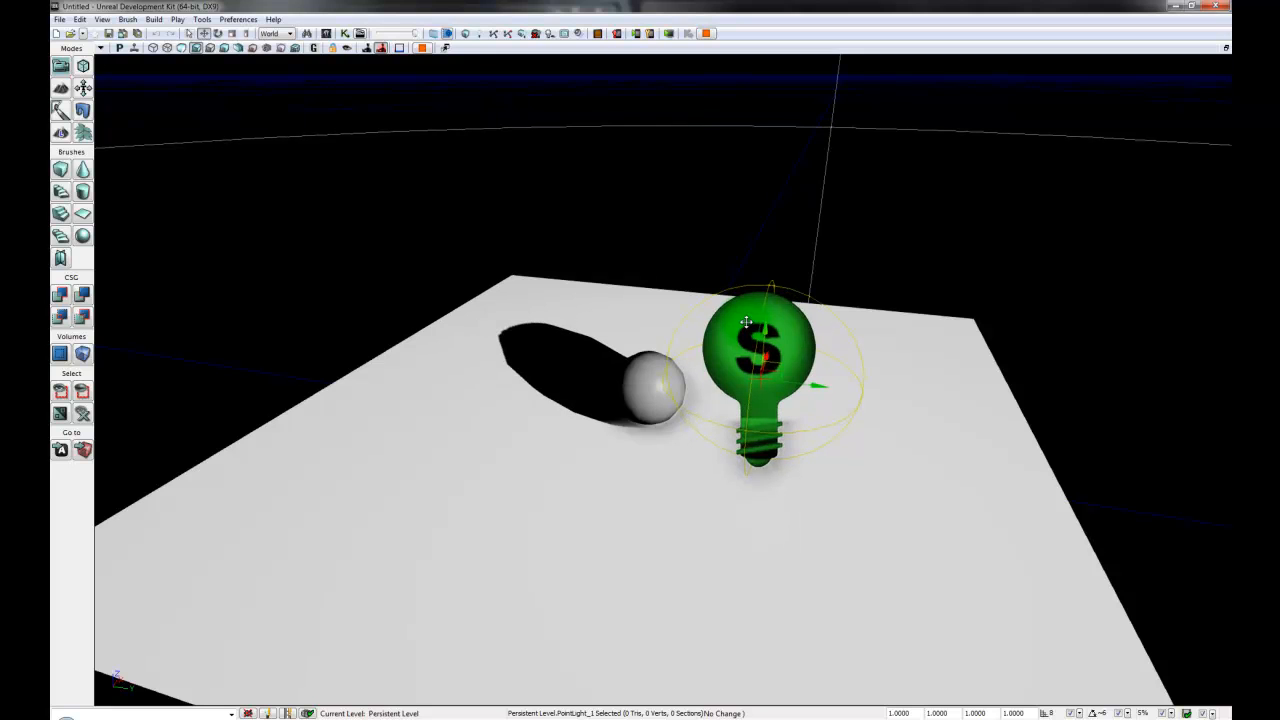
Step: Shift the point light along X across the slab and along Y away from the sphere
{"action": "mouse_move", "coordinate": [750, 546]}
{"action": "left_mouse_down"}
{"action": "mouse_move", "coordinate": [790, 570]}
{"action": "mouse_move", "coordinate": [720, 600]}
{"action": "mouse_move", "coordinate": [683, 643]}
{"action": "mouse_move", "coordinate": [750, 657]}
{"action": "mouse_move", "coordinate": [714, 563]}
{"action": "mouse_move", "coordinate": [726, 566]}
{"action": "mouse_move", "coordinate": [717, 597]}
{"action": "mouse_move", "coordinate": [692, 603]}
{"action": "mouse_move", "coordinate": [911, 629]}
{"action": "mouse_move", "coordinate": [803, 606]}
{"action": "mouse_move", "coordinate": [724, 311]}
{"action": "mouse_move", "coordinate": [923, 451]}
{"action": "mouse_move", "coordinate": [734, 583]}
{"action": "mouse_move", "coordinate": [579, 581]}
{"action": "mouse_move", "coordinate": [600, 577]}
{"action": "mouse_move", "coordinate": [614, 600]}
{"action": "mouse_move", "coordinate": [668, 540]}
{"action": "left_mouse_up"}
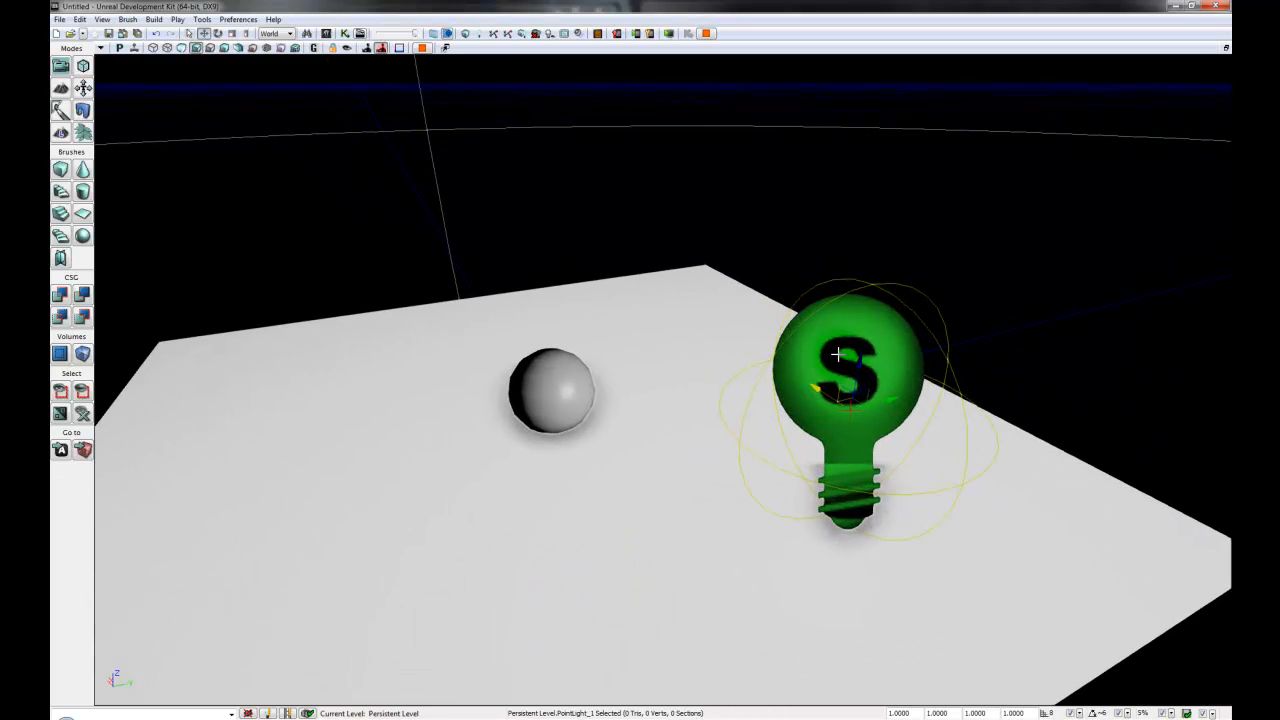
{"action": "left_click_drag", "start_coordinate": [820, 392], "coordinate": [734, 359]}
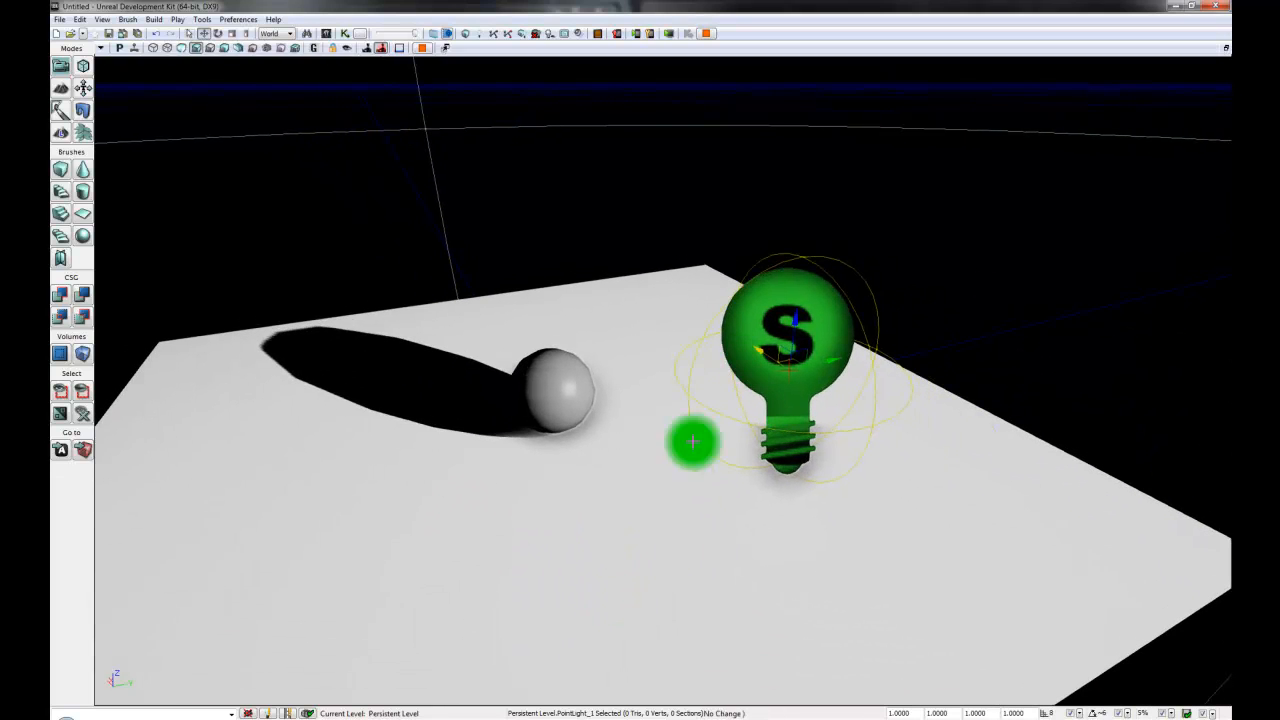
{"action": "right_click_drag", "start_coordinate": [572, 544], "coordinate": [487, 545]}
{"action": "left_click_drag", "start_coordinate": [487, 545], "coordinate": [525, 563]}
{"action": "left_click_drag", "start_coordinate": [653, 358], "coordinate": [737, 354]}
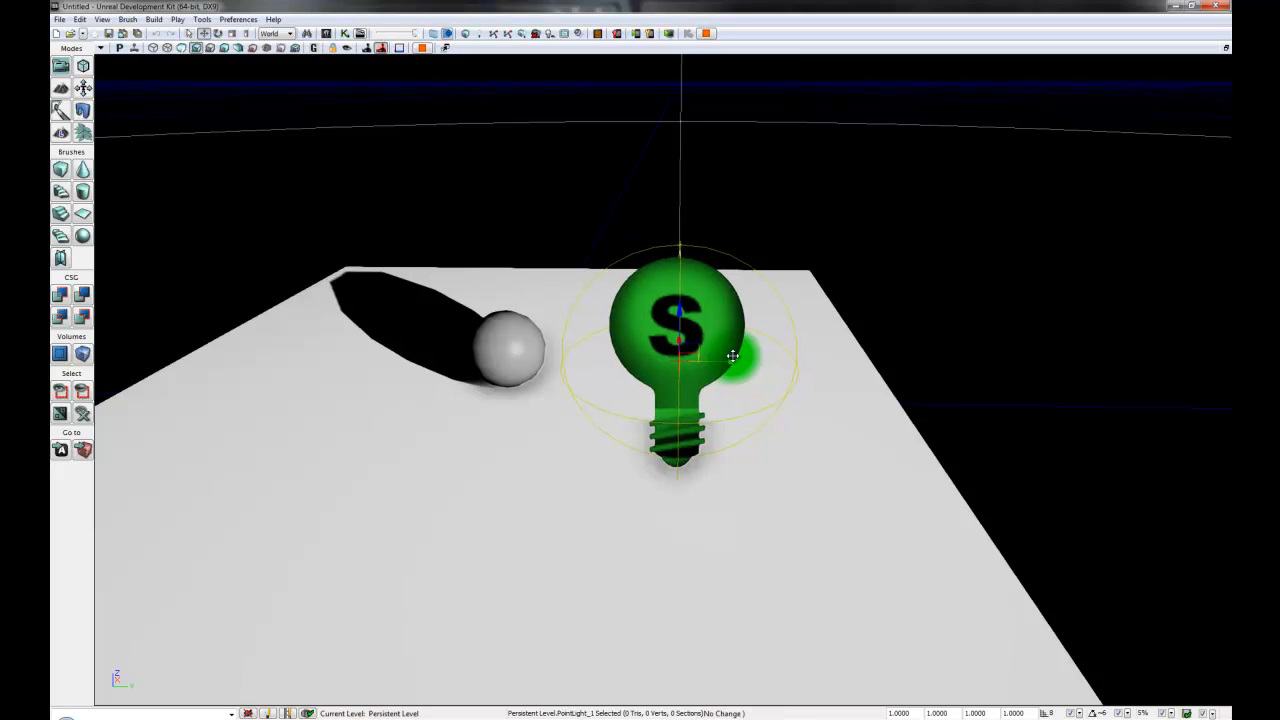
{"action": "mouse_move", "coordinate": [500, 506]}
{"action": "left_mouse_down"}
{"action": "mouse_move", "coordinate": [494, 471]}
{"action": "mouse_move", "coordinate": [475, 490]}
{"action": "mouse_move", "coordinate": [483, 460]}
{"action": "mouse_move", "coordinate": [537, 469]}
{"action": "mouse_move", "coordinate": [423, 460]}
{"action": "mouse_move", "coordinate": [789, 494]}
{"action": "mouse_move", "coordinate": [434, 506]}
{"action": "mouse_move", "coordinate": [543, 494]}
{"action": "mouse_move", "coordinate": [474, 494]}
{"action": "mouse_move", "coordinate": [451, 511]}
{"action": "mouse_move", "coordinate": [511, 500]}
{"action": "left_mouse_up"}
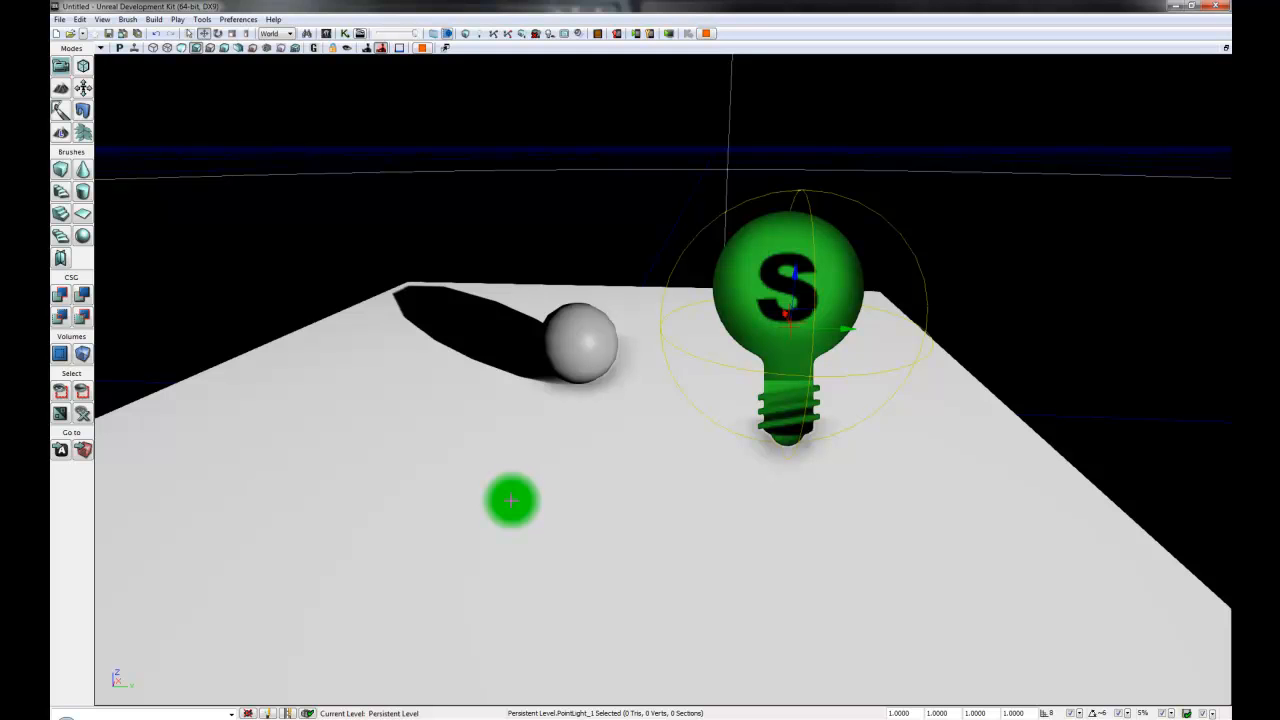
{"action": "left_click_drag", "start_coordinate": [511, 500], "coordinate": [592, 498]}
Step: Open and close the point light's properties window twice
{"action": "double_click", "coordinate": [816, 299]}
{"action": "left_click", "coordinate": [185, 296]}
{"action": "left_click", "coordinate": [258, 199]}
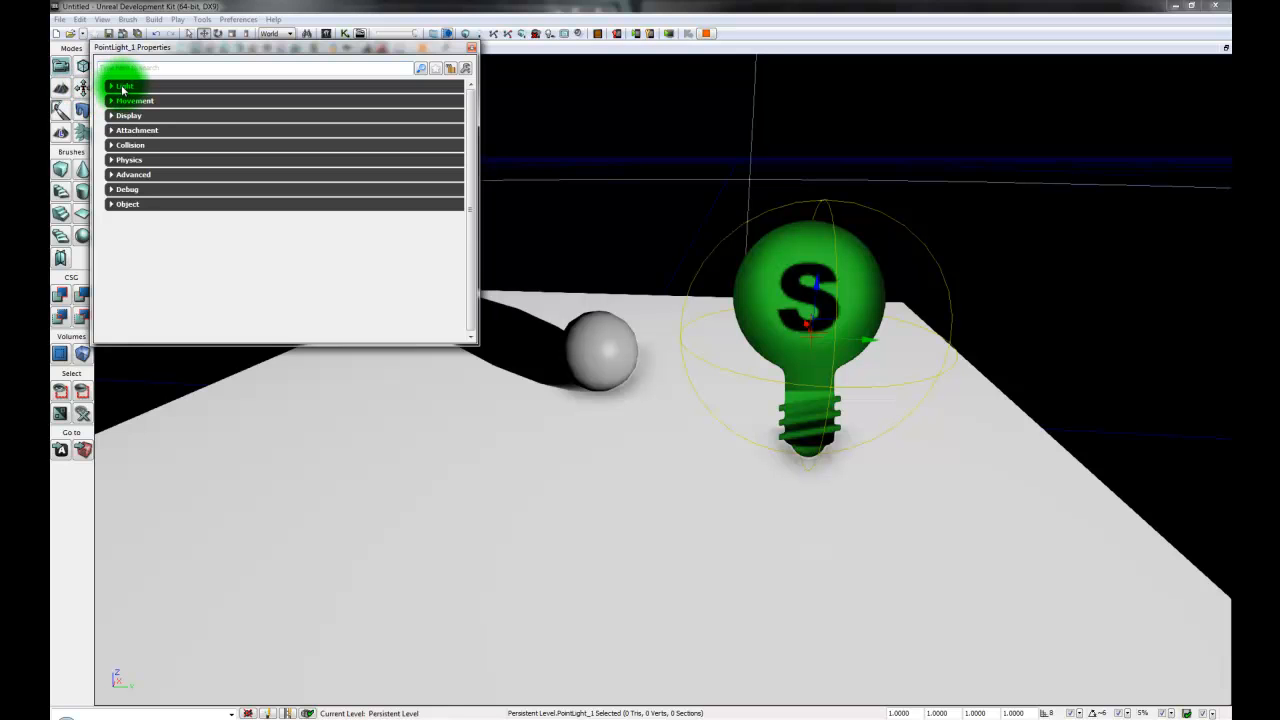
{"action": "left_click", "coordinate": [471, 47]}
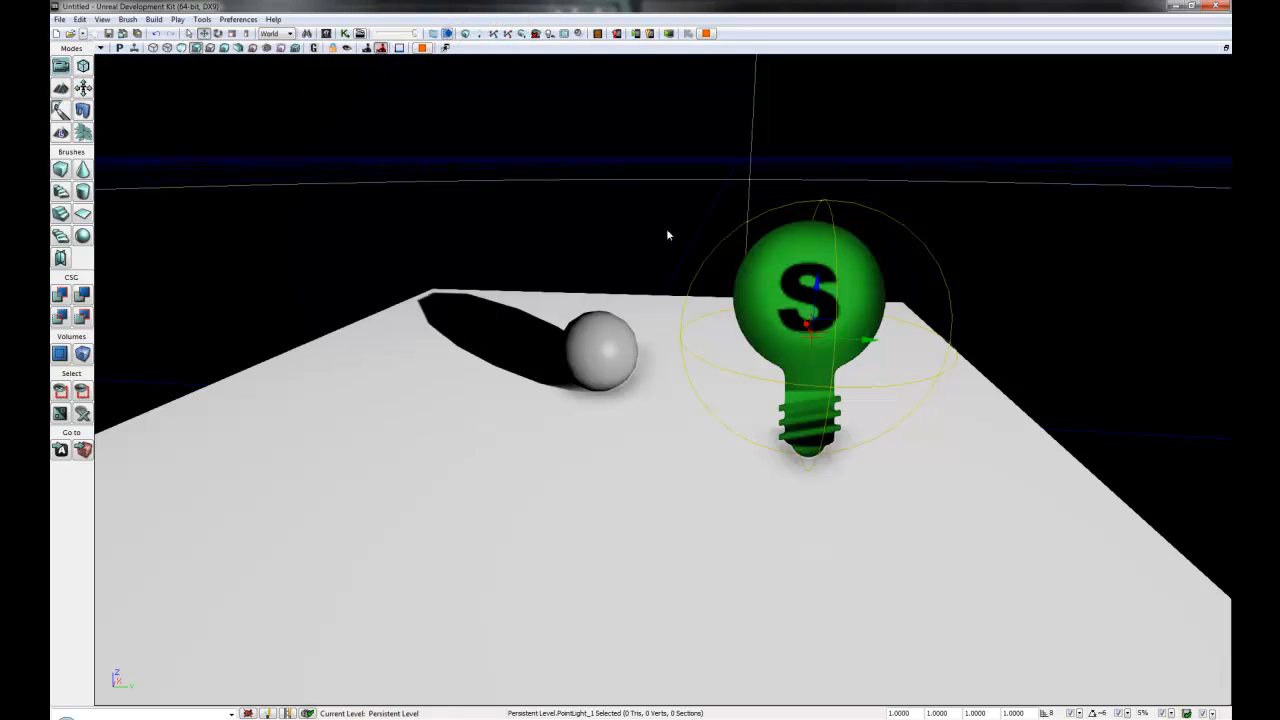
{"action": "double_click", "coordinate": [785, 290]}
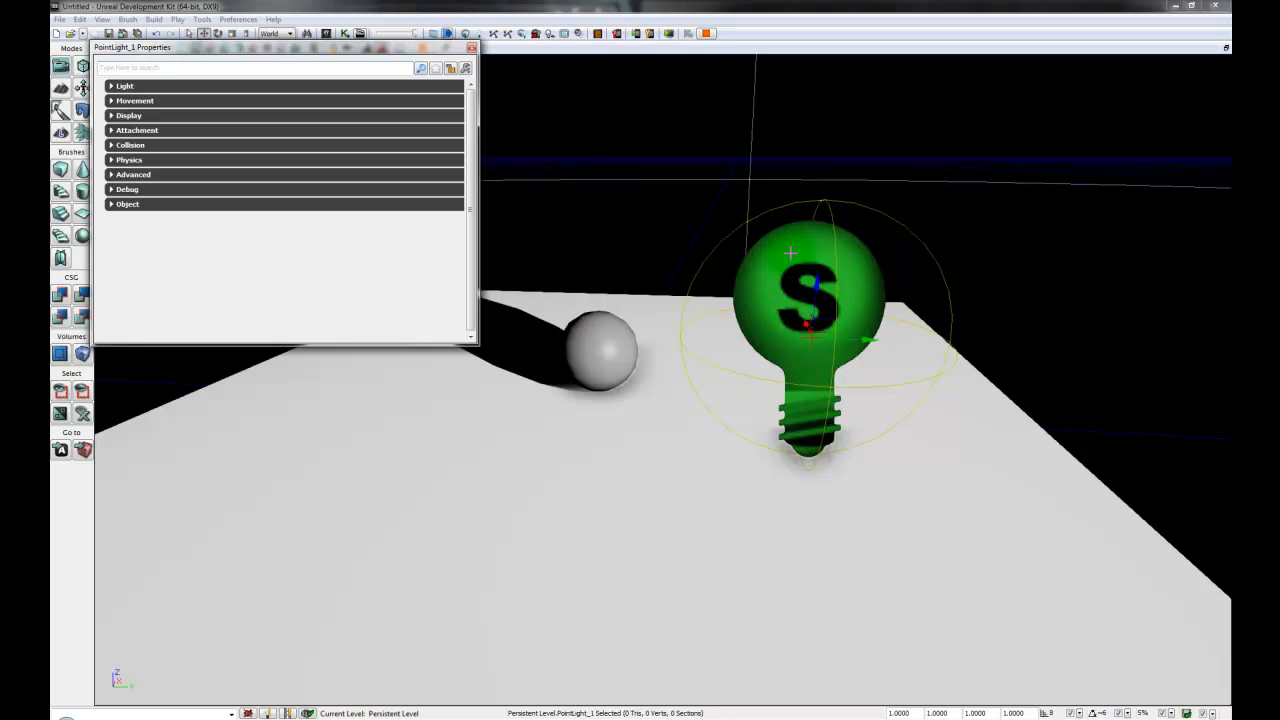
{"action": "left_click_drag", "start_coordinate": [657, 520], "coordinate": [749, 504]}
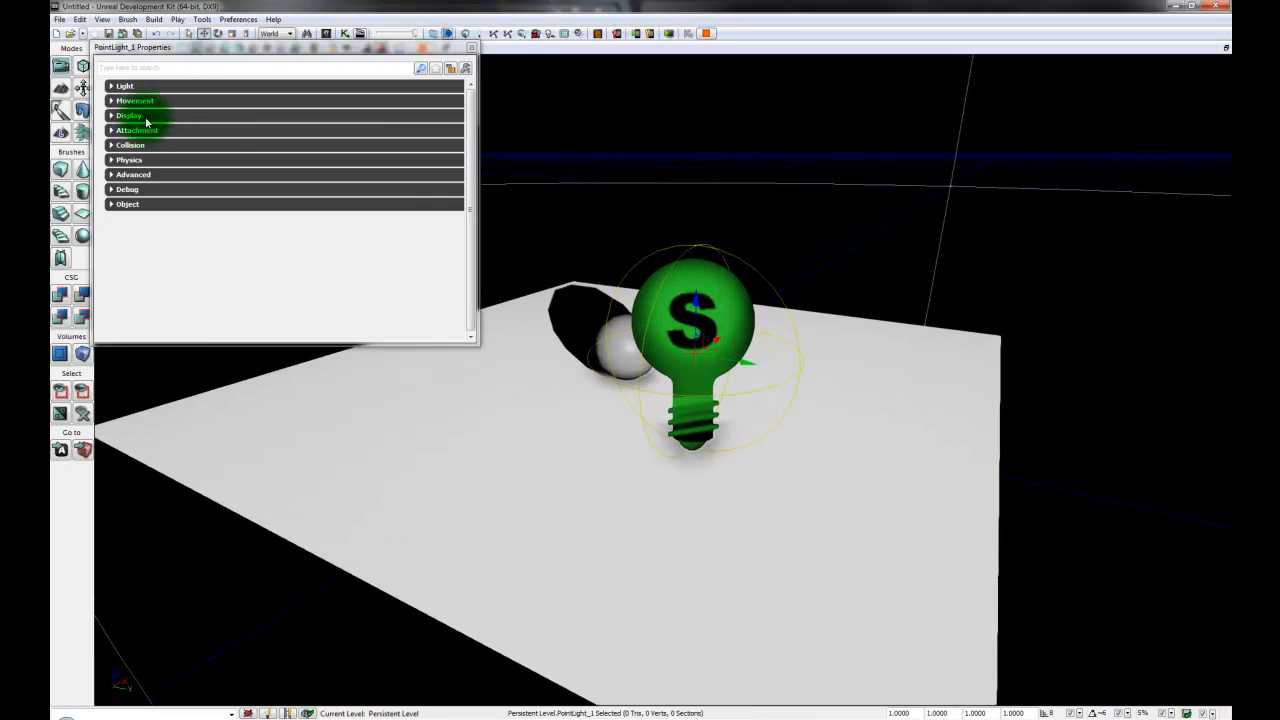
{"action": "left_click", "coordinate": [471, 47]}
Step: Open the point light's properties and set the Point Light Component radius to 512
{"action": "right_click_drag", "start_coordinate": [636, 422], "coordinate": [663, 430]}
{"action": "key", "text": "F4"}
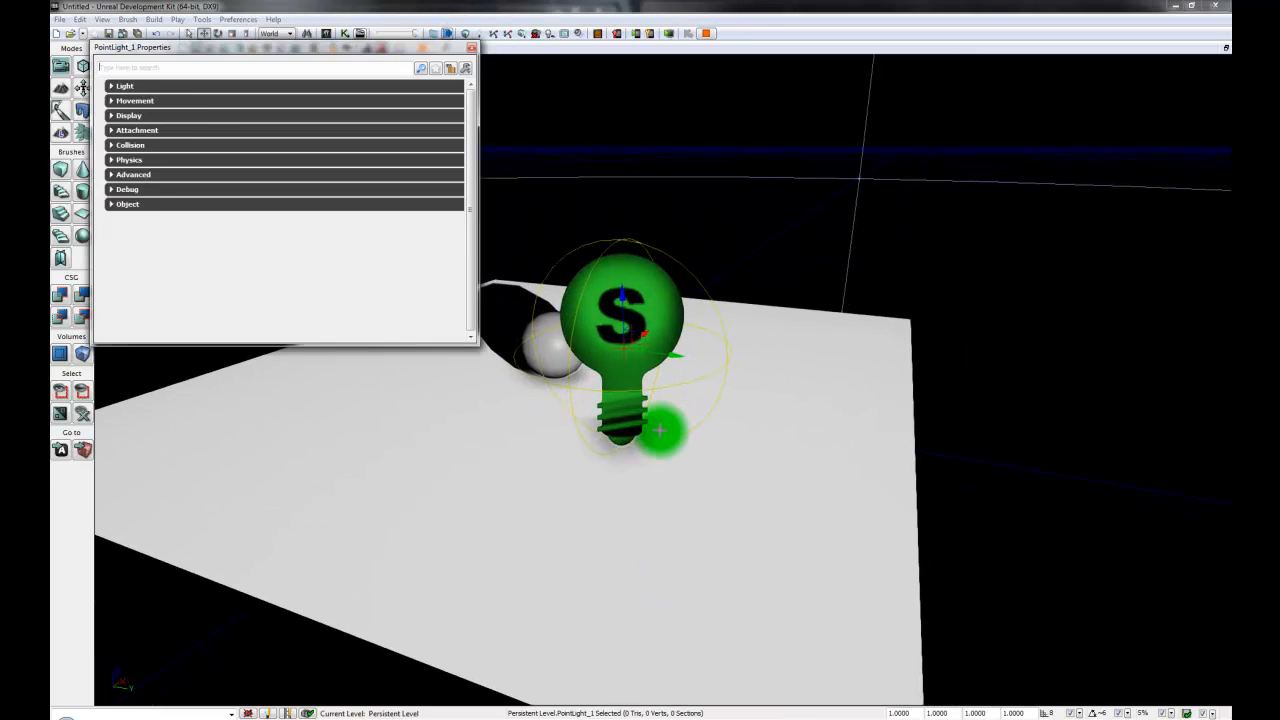
{"action": "left_click", "coordinate": [156, 88]}
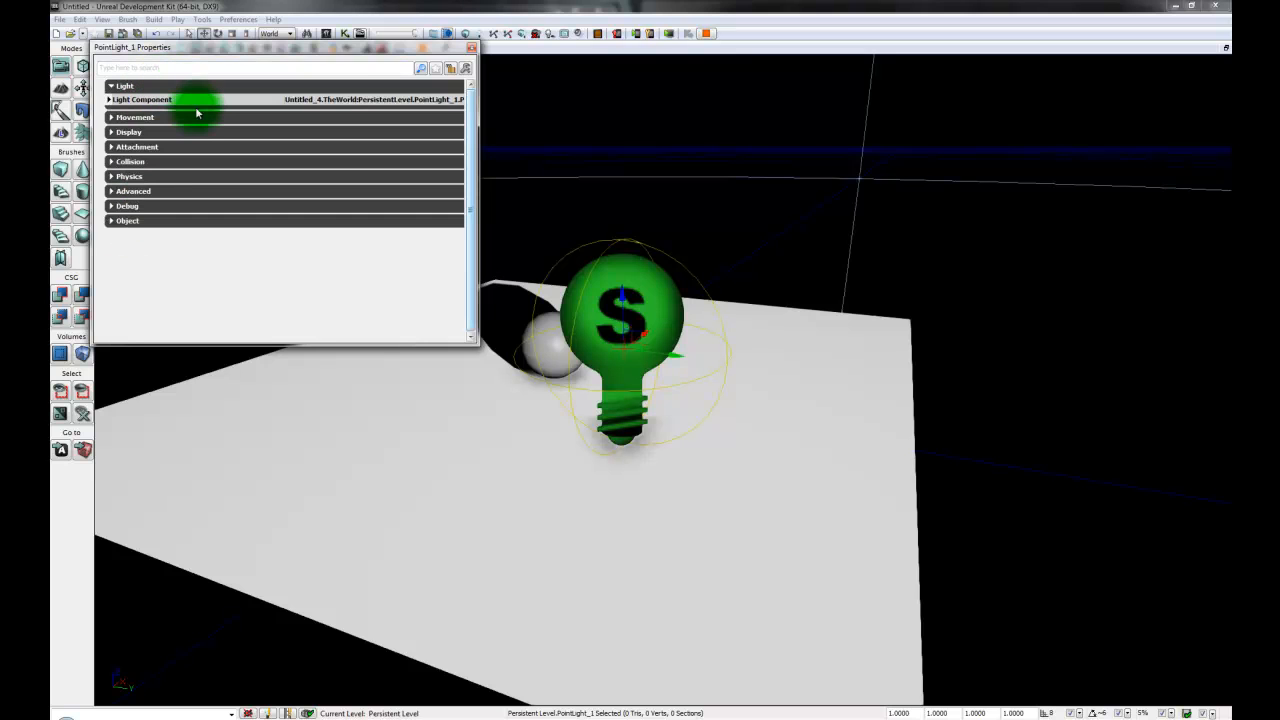
{"action": "left_click", "coordinate": [142, 101]}
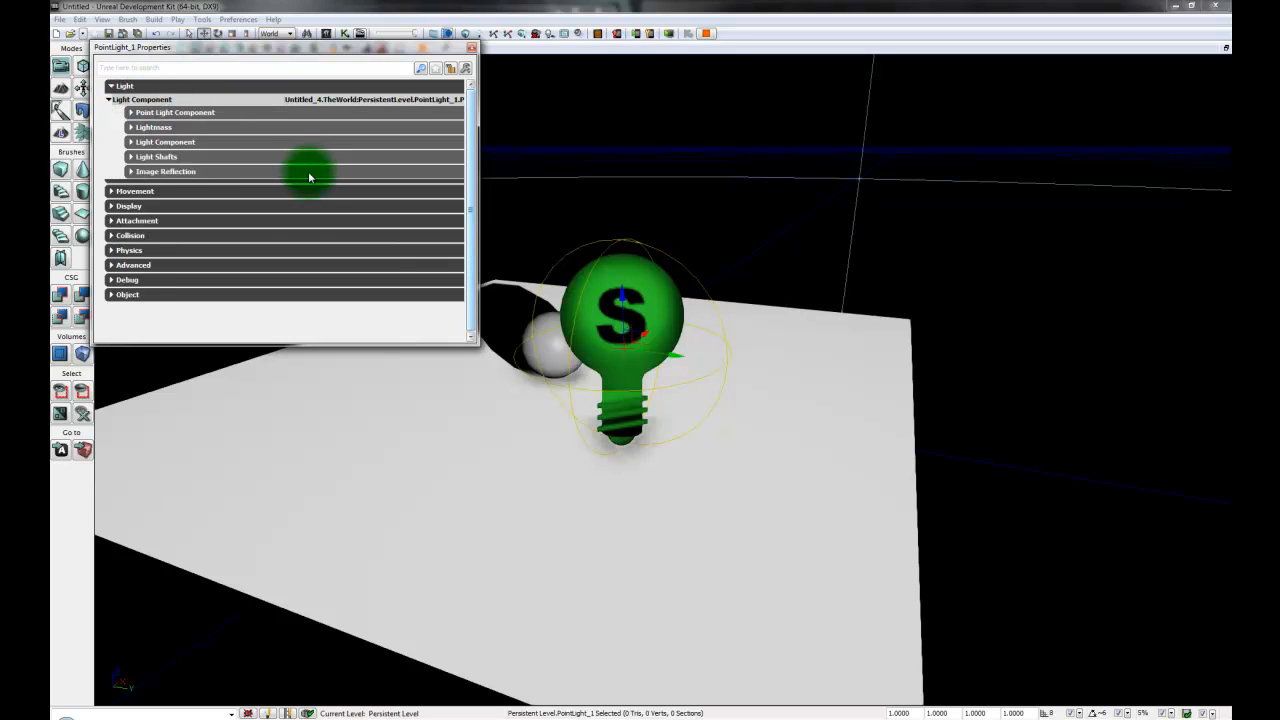
{"action": "left_click", "coordinate": [179, 114]}
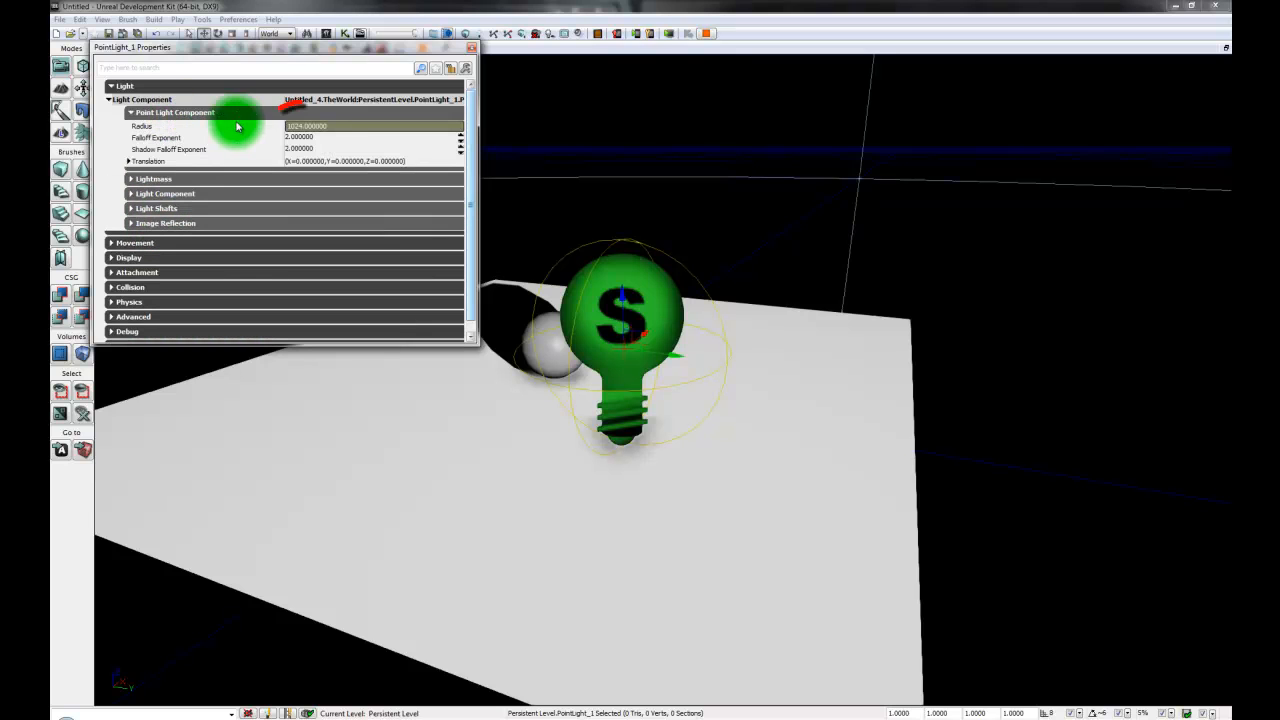
{"action": "left_click", "coordinate": [327, 126]}
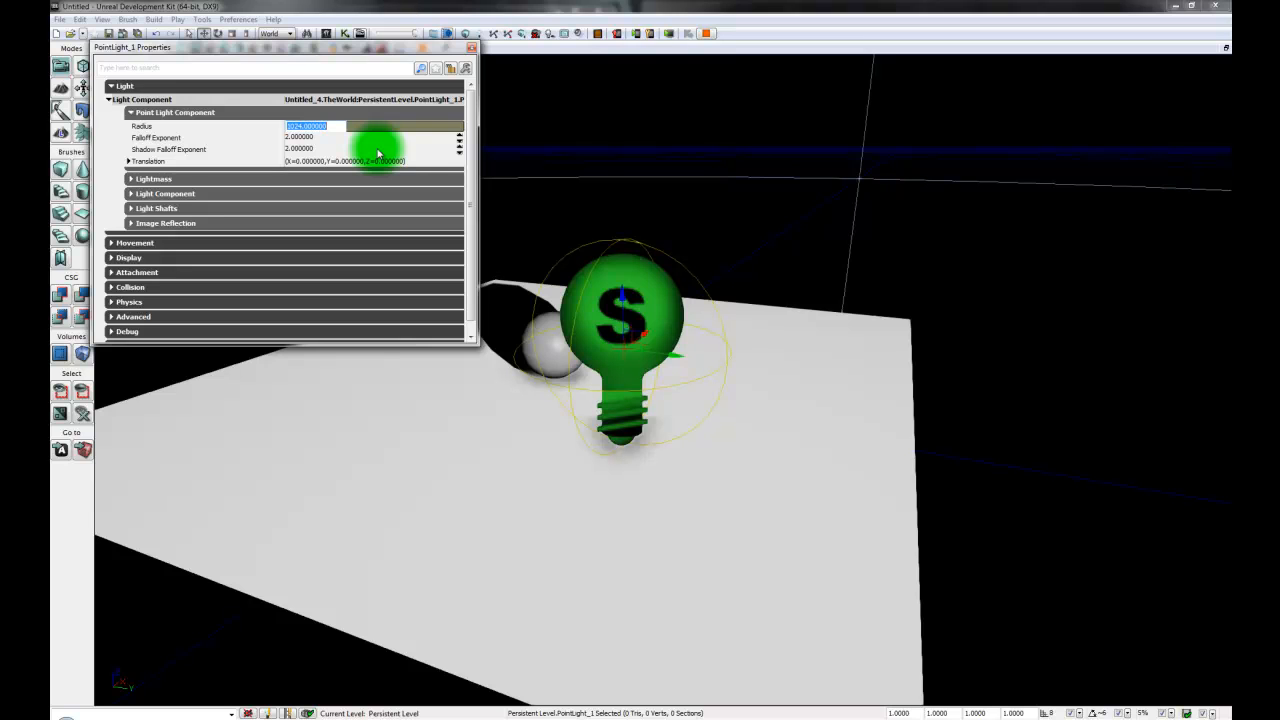
{"action": "left_click", "coordinate": [366, 186]}
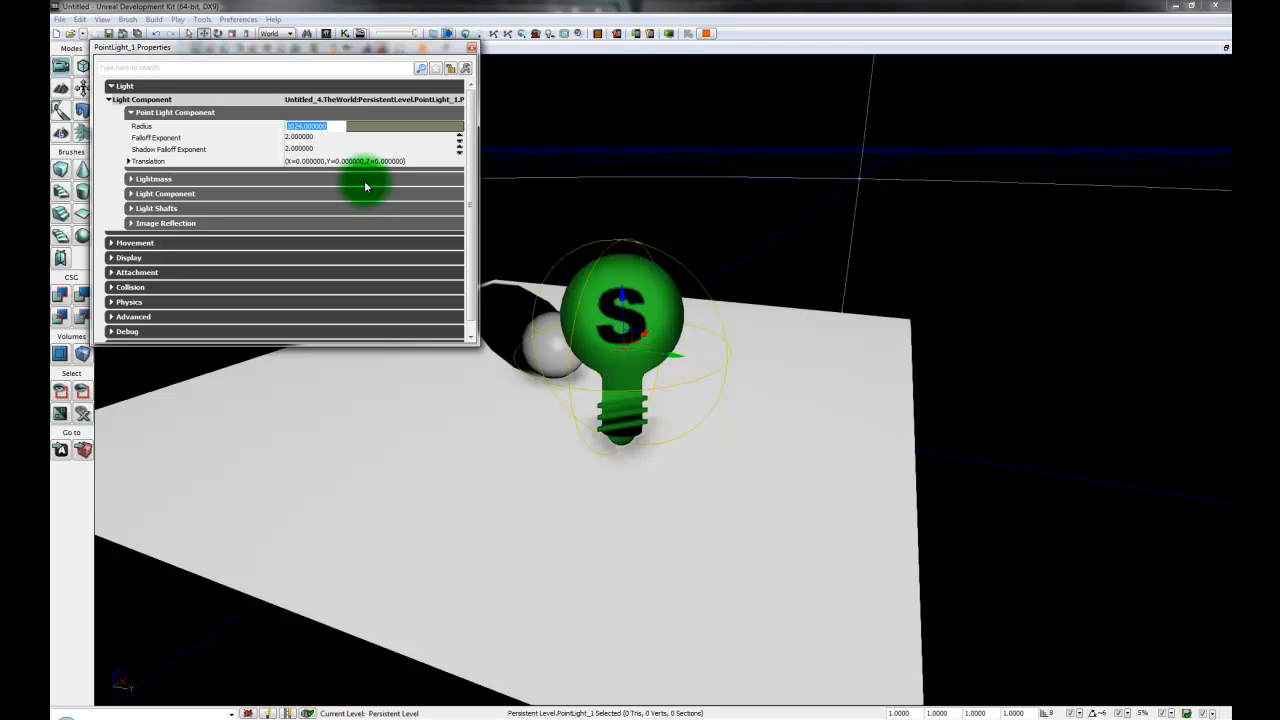
{"action": "type", "text": "512"}
{"action": "key", "text": "Return"}
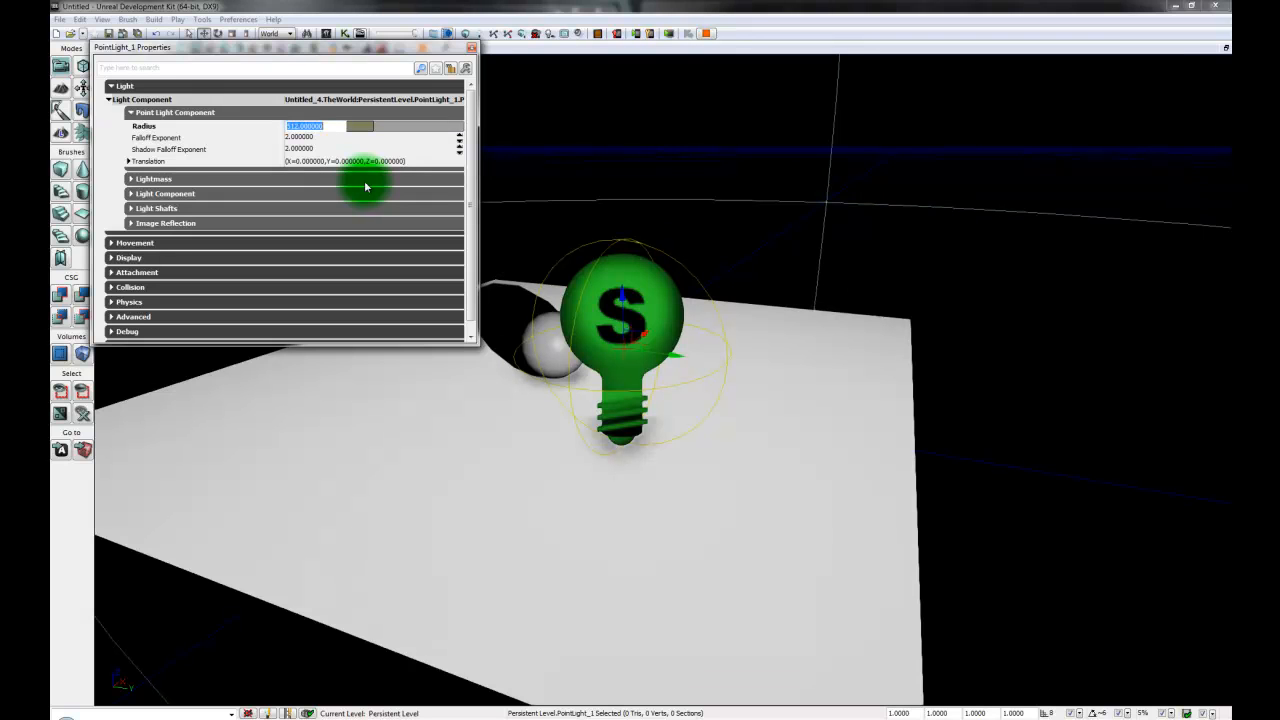
Step: Set the Point Light Component radius of the point light to 256
{"action": "type", "text": "256"}
{"action": "key", "text": "Return"}
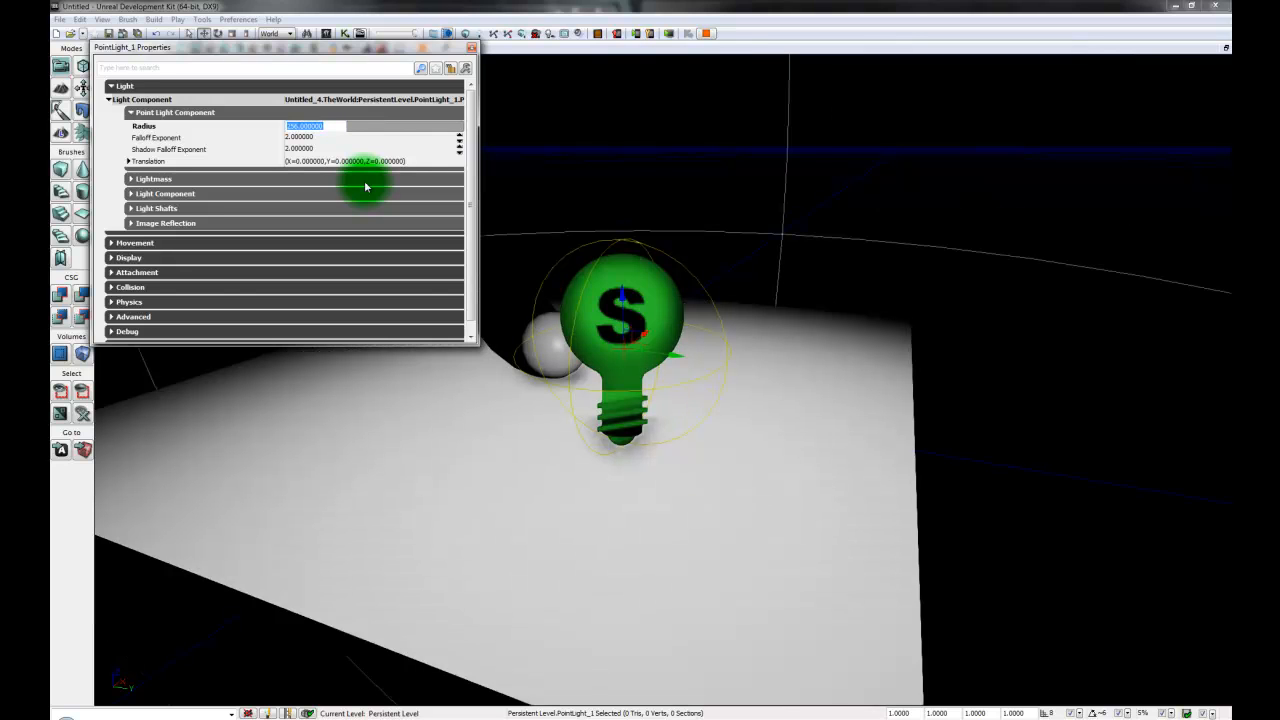
{"action": "left_click_drag", "start_coordinate": [586, 503], "coordinate": [617, 514]}
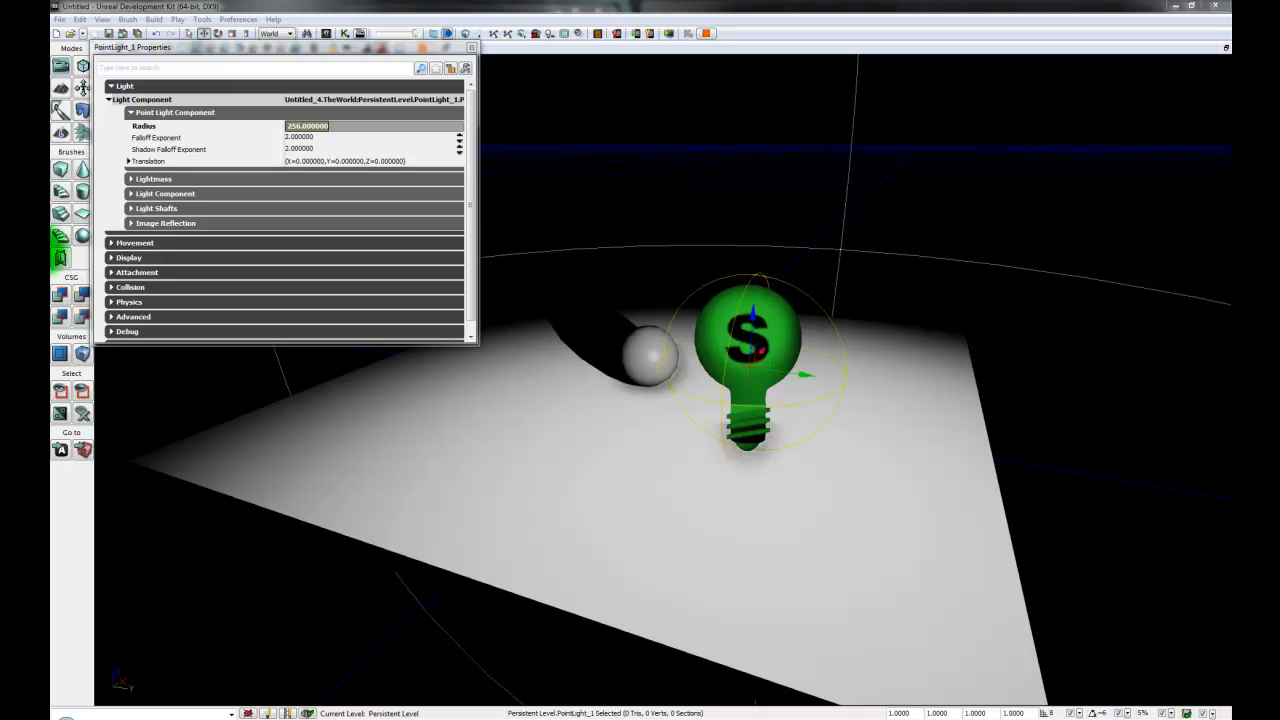
Step: Expand the Light Component settings, try a brightness of 0.25, and set the brightness to 0.9
{"action": "left_click", "coordinate": [205, 195]}
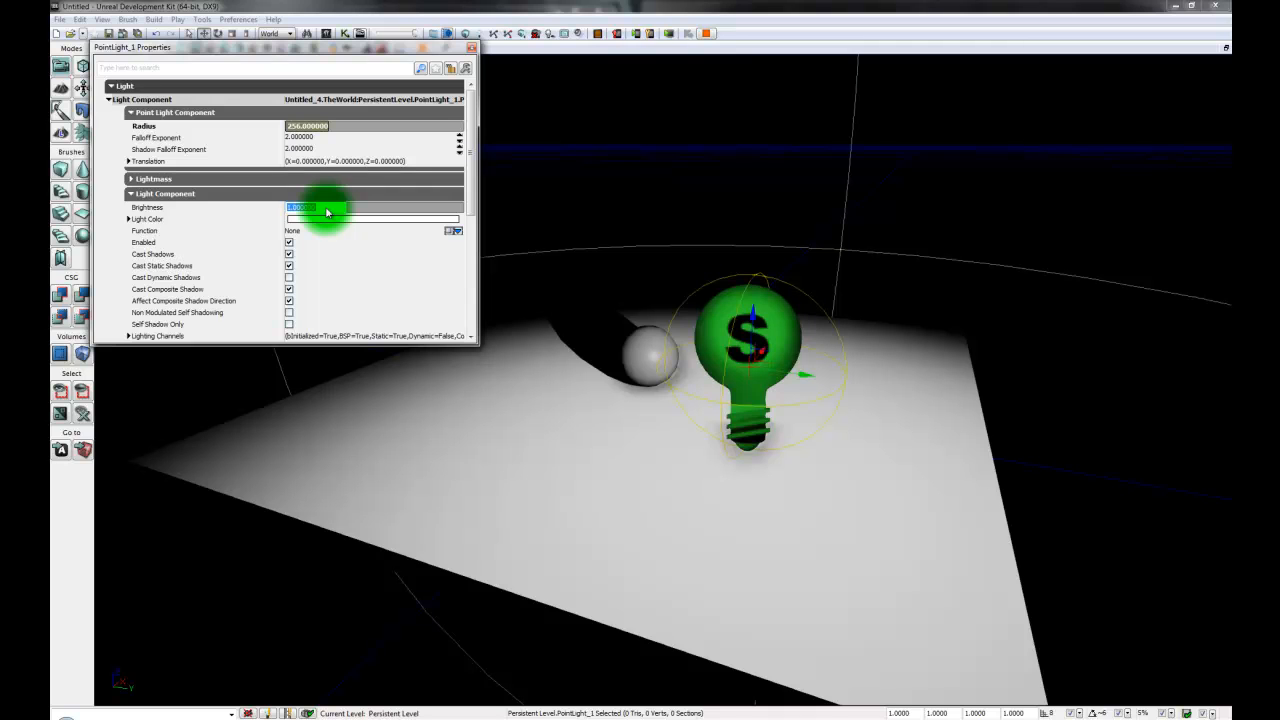
{"action": "key", "text": "Return"}
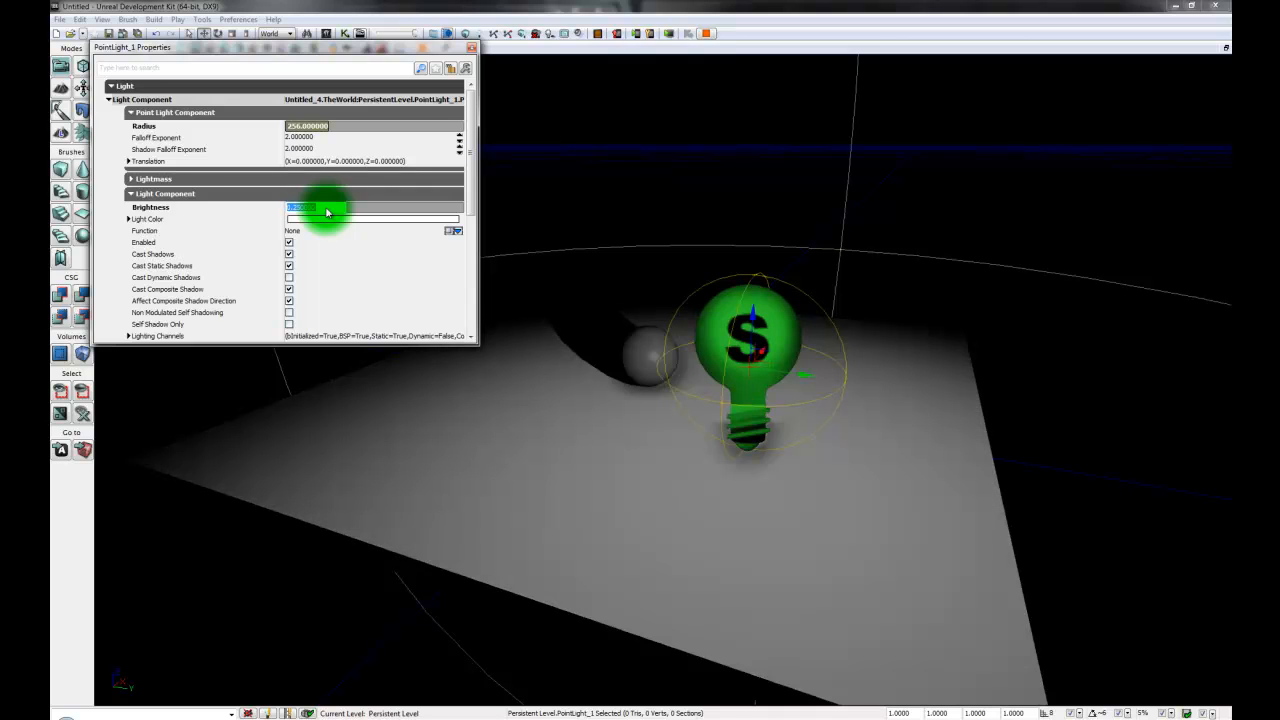
{"action": "right_click_drag", "start_coordinate": [693, 499], "coordinate": [720, 509]}
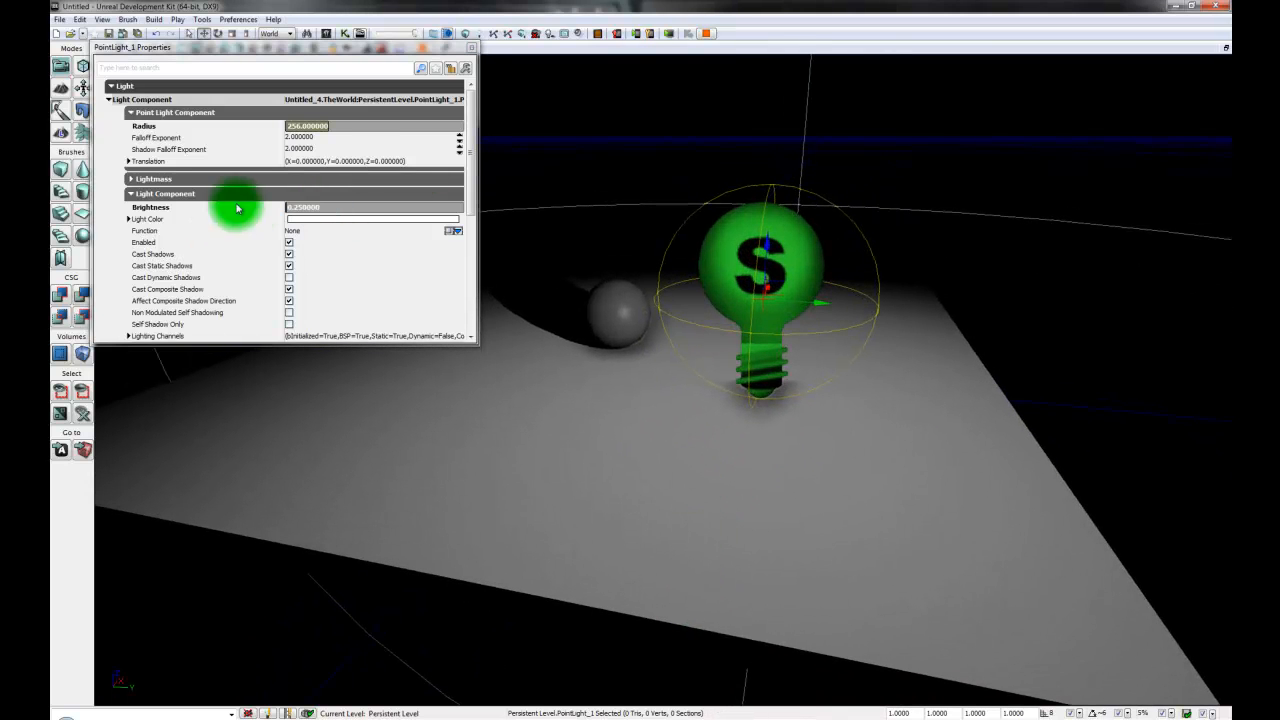
{"action": "left_click", "coordinate": [333, 209]}
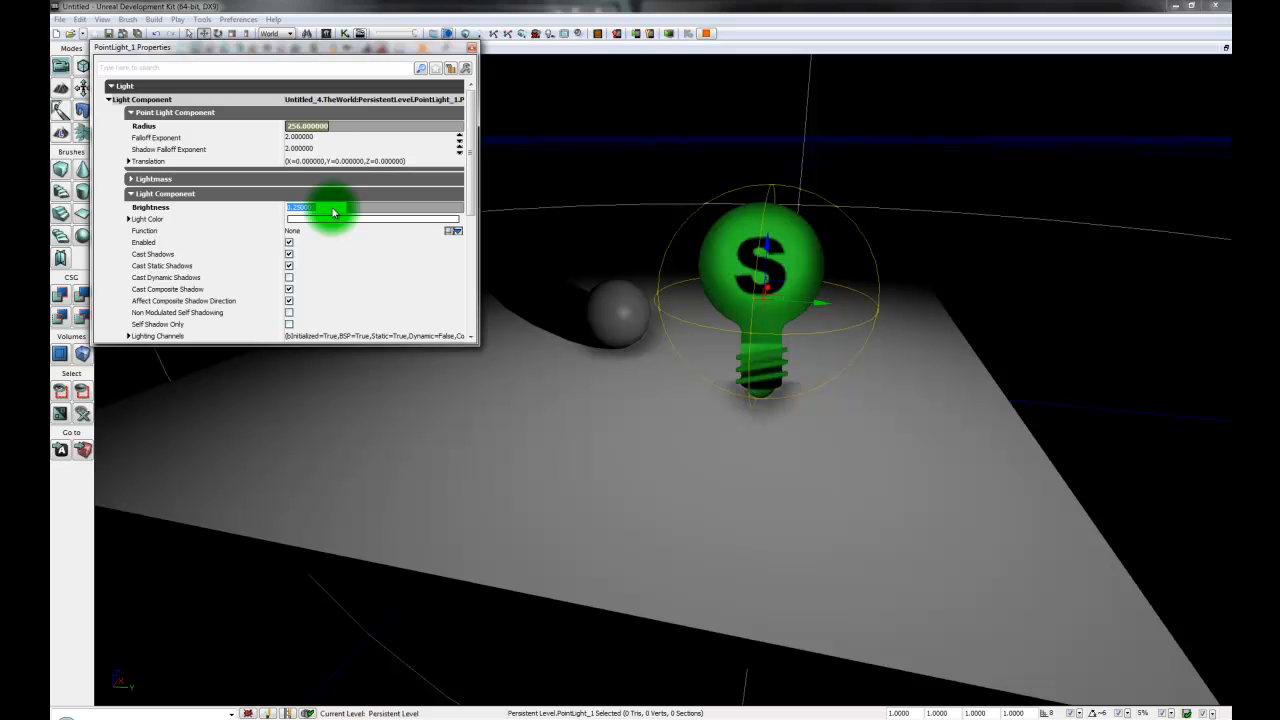
{"action": "key", "text": "Return"}
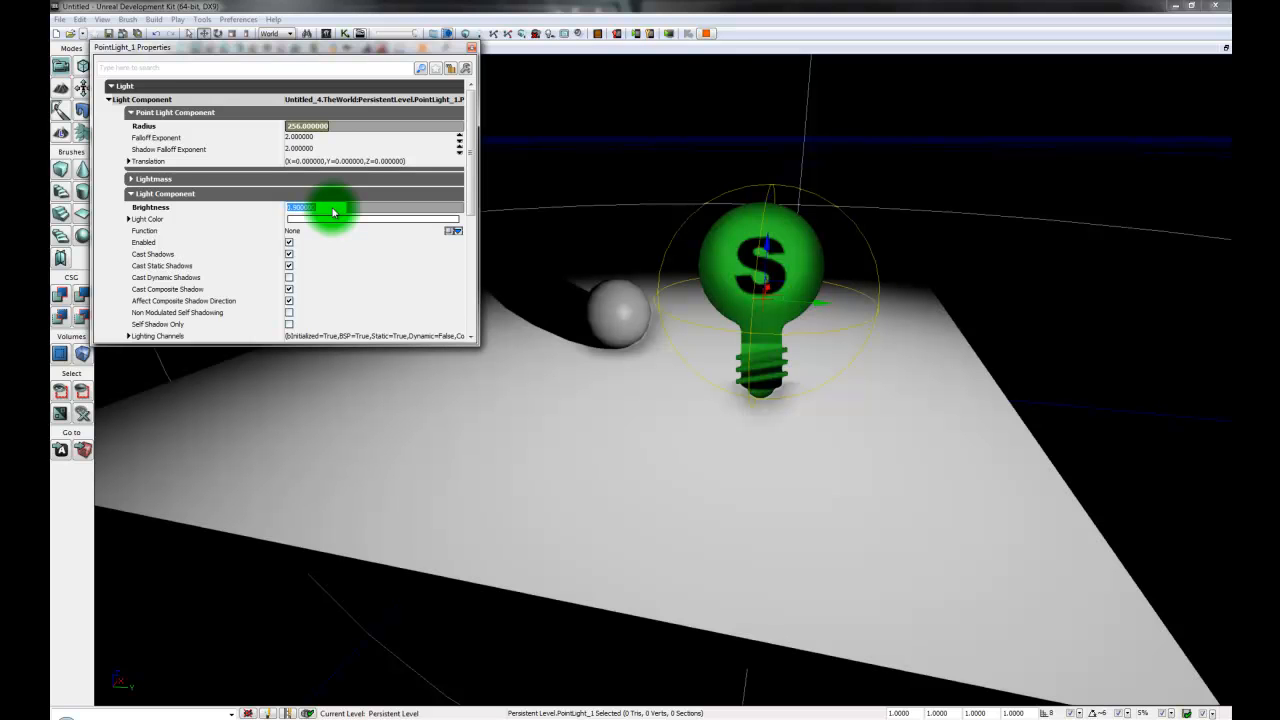
Step: Change the point light's Light Color to a pale blue from the color wheel and close its properties
{"action": "double_click", "coordinate": [311, 219]}
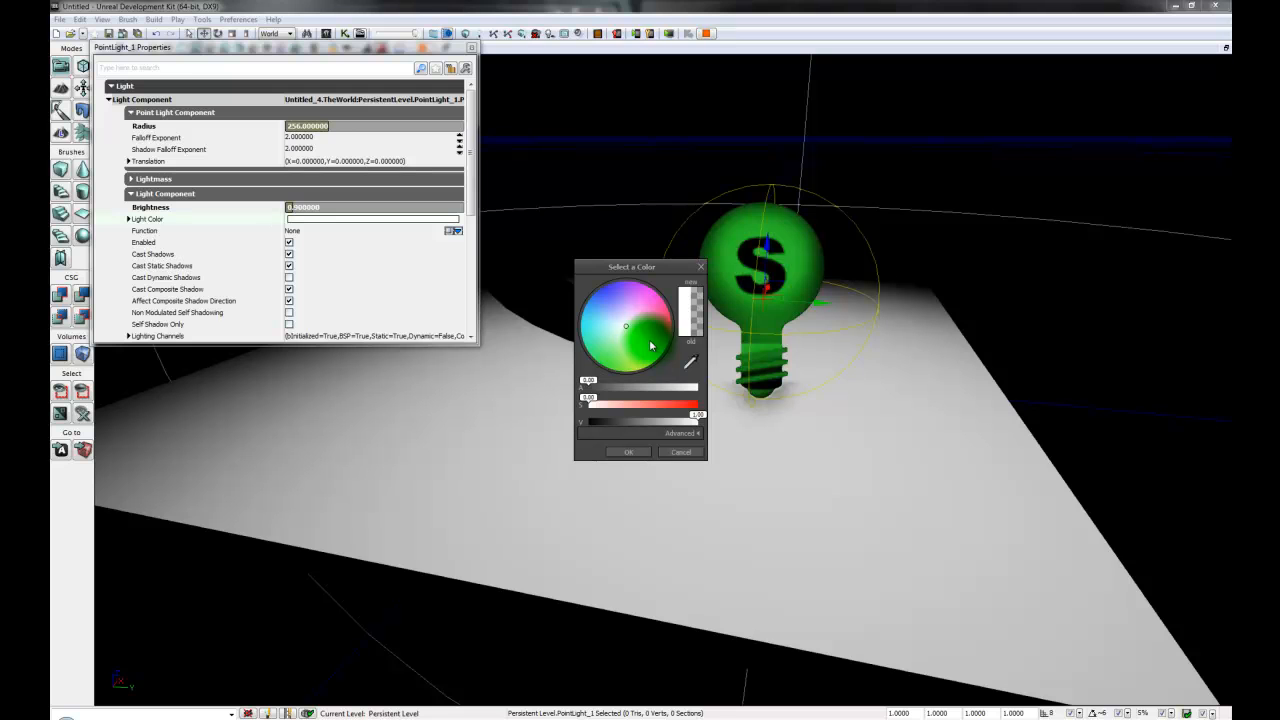
{"action": "left_click", "coordinate": [612, 314]}
{"action": "left_click", "coordinate": [616, 307]}
{"action": "left_click", "coordinate": [613, 316]}
{"action": "left_click", "coordinate": [614, 312]}
{"action": "left_click", "coordinate": [611, 308]}
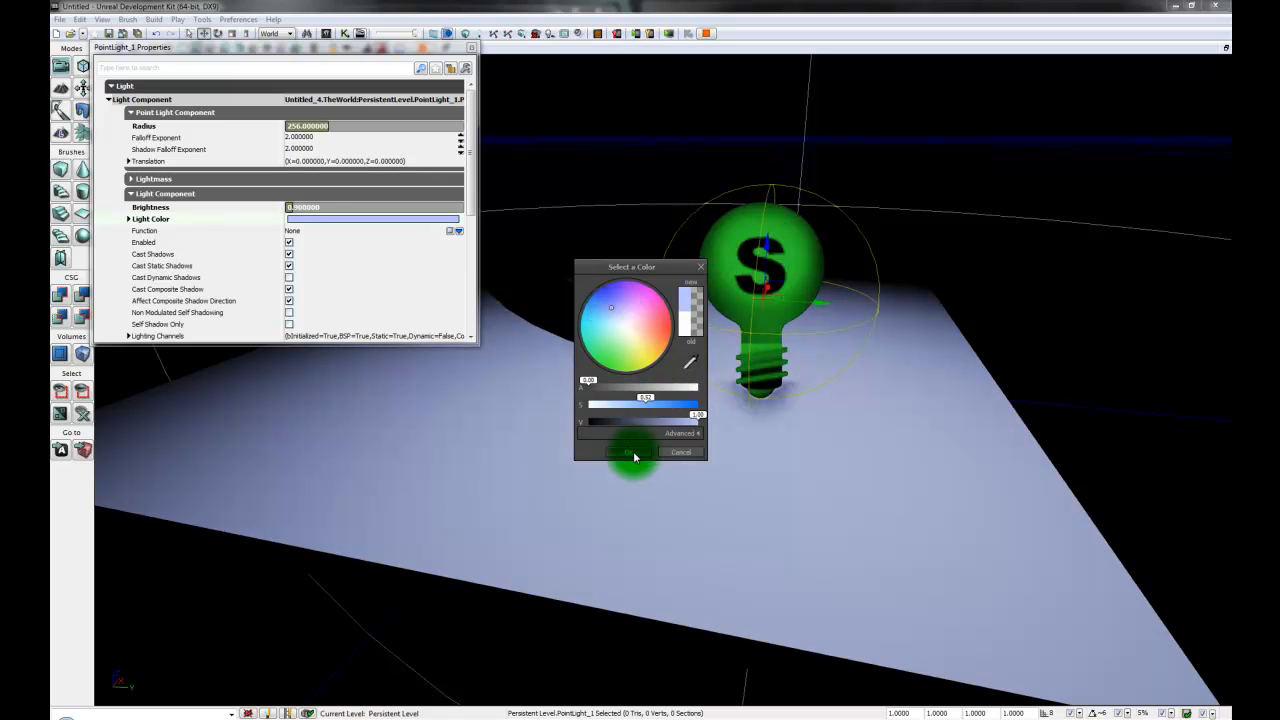
{"action": "left_click", "coordinate": [634, 456]}
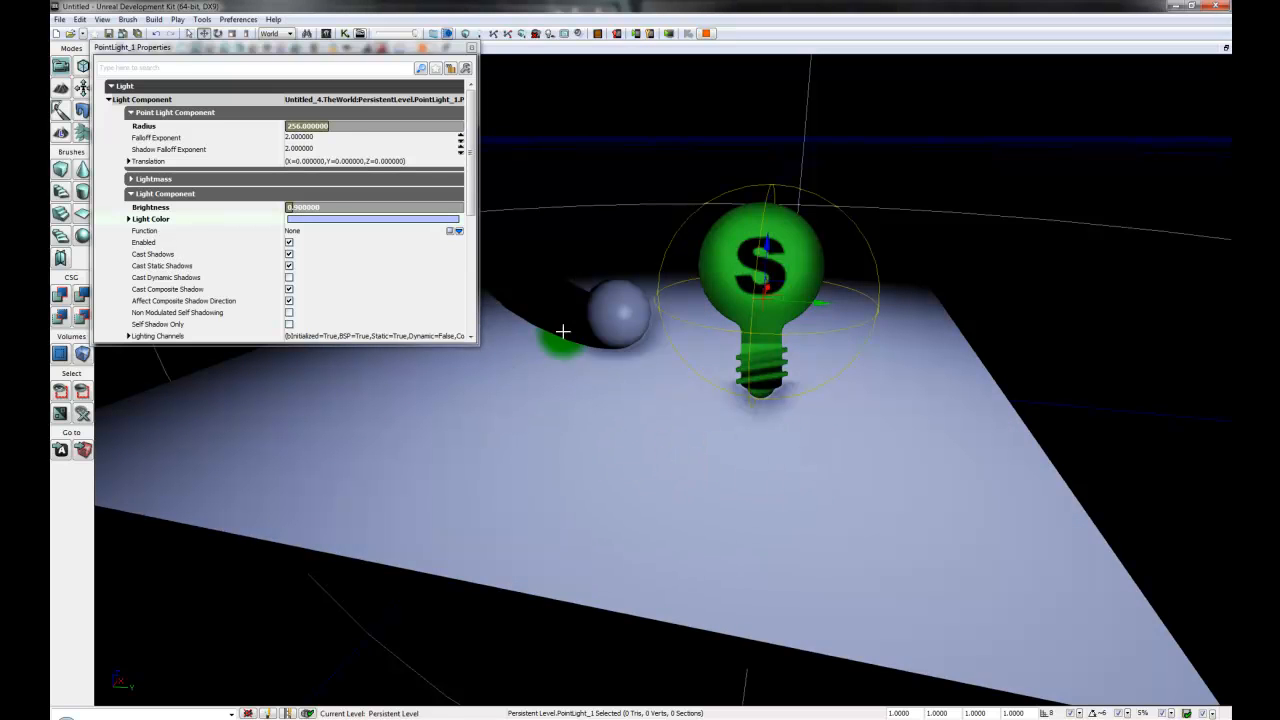
{"action": "left_click", "coordinate": [471, 47]}
Step: Preview the level with Play from Here at a spot on the slab in front of the sphere, and exit the preview
{"action": "right_click_drag", "start_coordinate": [499, 448], "coordinate": [552, 564]}
{"action": "left_click_drag", "start_coordinate": [552, 564], "coordinate": [547, 510]}
{"action": "mouse_move", "coordinate": [542, 507]}
{"action": "left_mouse_down"}
{"action": "mouse_move", "coordinate": [491, 560]}
{"action": "mouse_move", "coordinate": [514, 566]}
{"action": "mouse_move", "coordinate": [517, 549]}
{"action": "mouse_move", "coordinate": [515, 608]}
{"action": "mouse_move", "coordinate": [500, 597]}
{"action": "mouse_move", "coordinate": [505, 490]}
{"action": "mouse_move", "coordinate": [560, 486]}
{"action": "mouse_move", "coordinate": [503, 483]}
{"action": "mouse_move", "coordinate": [549, 486]}
{"action": "mouse_move", "coordinate": [509, 526]}
{"action": "mouse_move", "coordinate": [546, 529]}
{"action": "mouse_move", "coordinate": [547, 511]}
{"action": "left_mouse_up"}
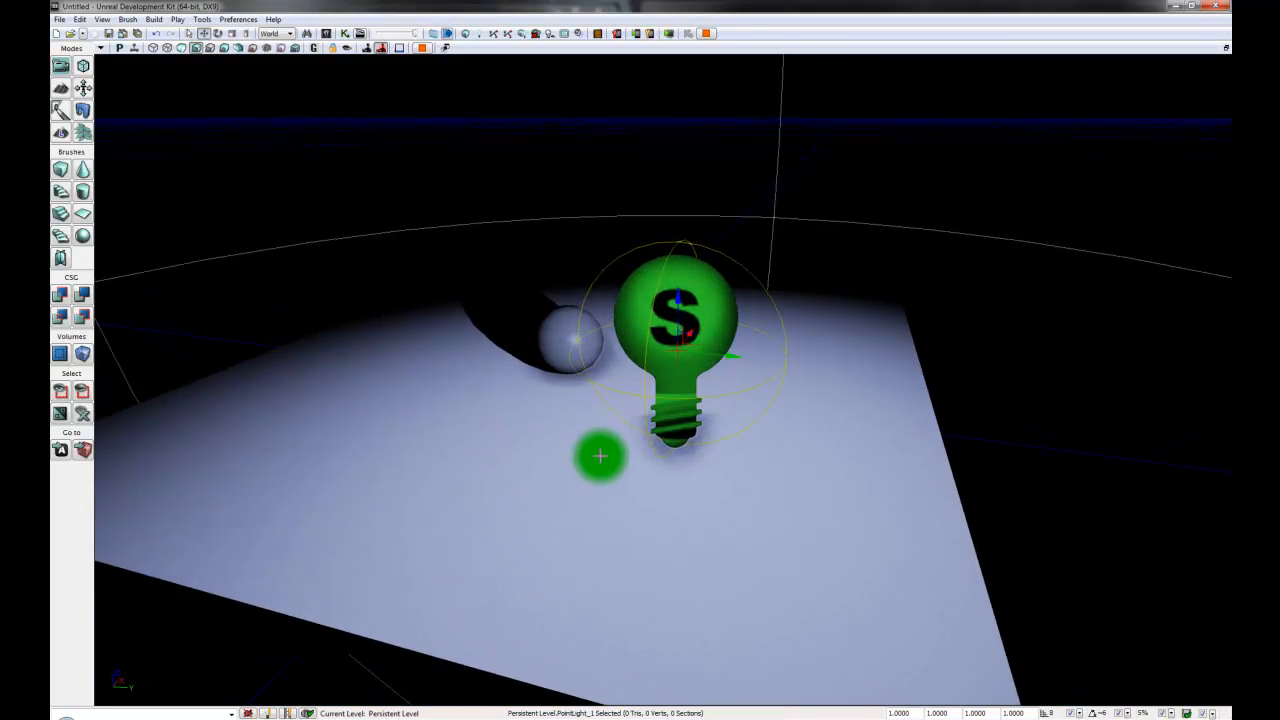
{"action": "mouse_move", "coordinate": [523, 477]}
{"action": "left_mouse_down"}
{"action": "mouse_move", "coordinate": [591, 483]}
{"action": "mouse_move", "coordinate": [526, 494]}
{"action": "mouse_move", "coordinate": [506, 451]}
{"action": "mouse_move", "coordinate": [514, 460]}
{"action": "left_mouse_up"}
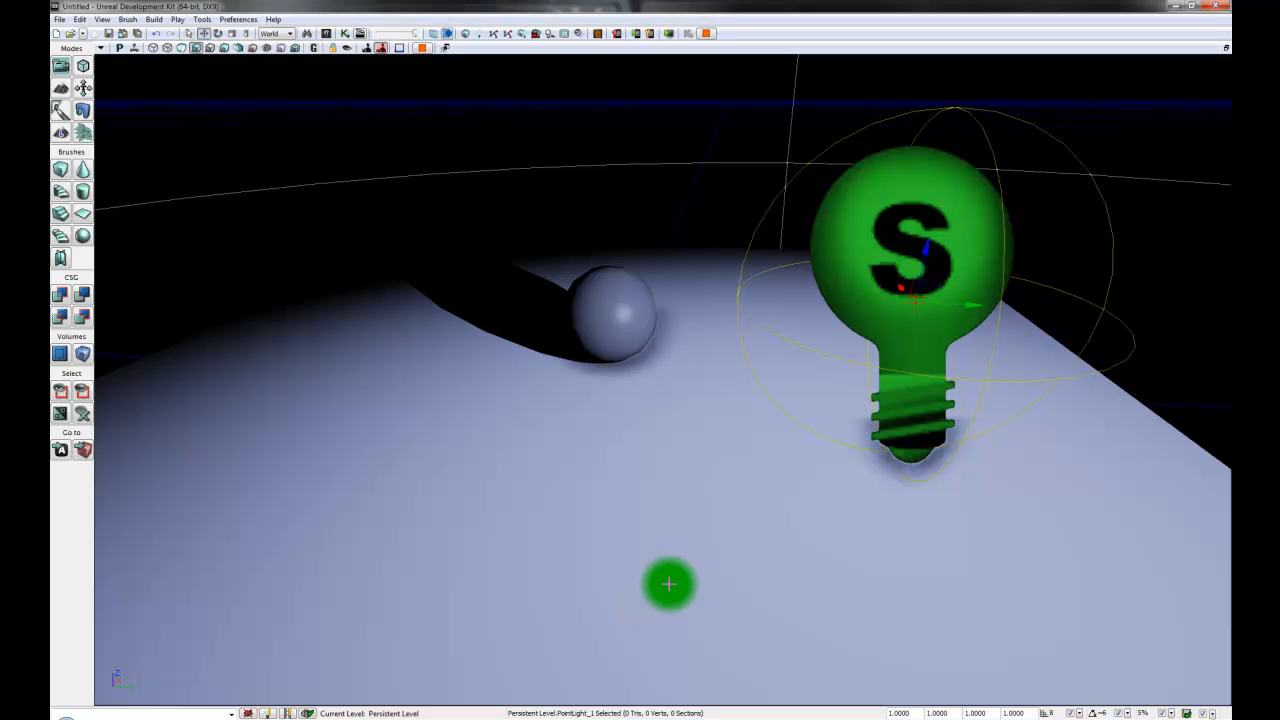
{"action": "right_click_drag", "start_coordinate": [649, 566], "coordinate": [671, 543]}
{"action": "left_click_drag", "start_coordinate": [648, 543], "coordinate": [642, 557]}
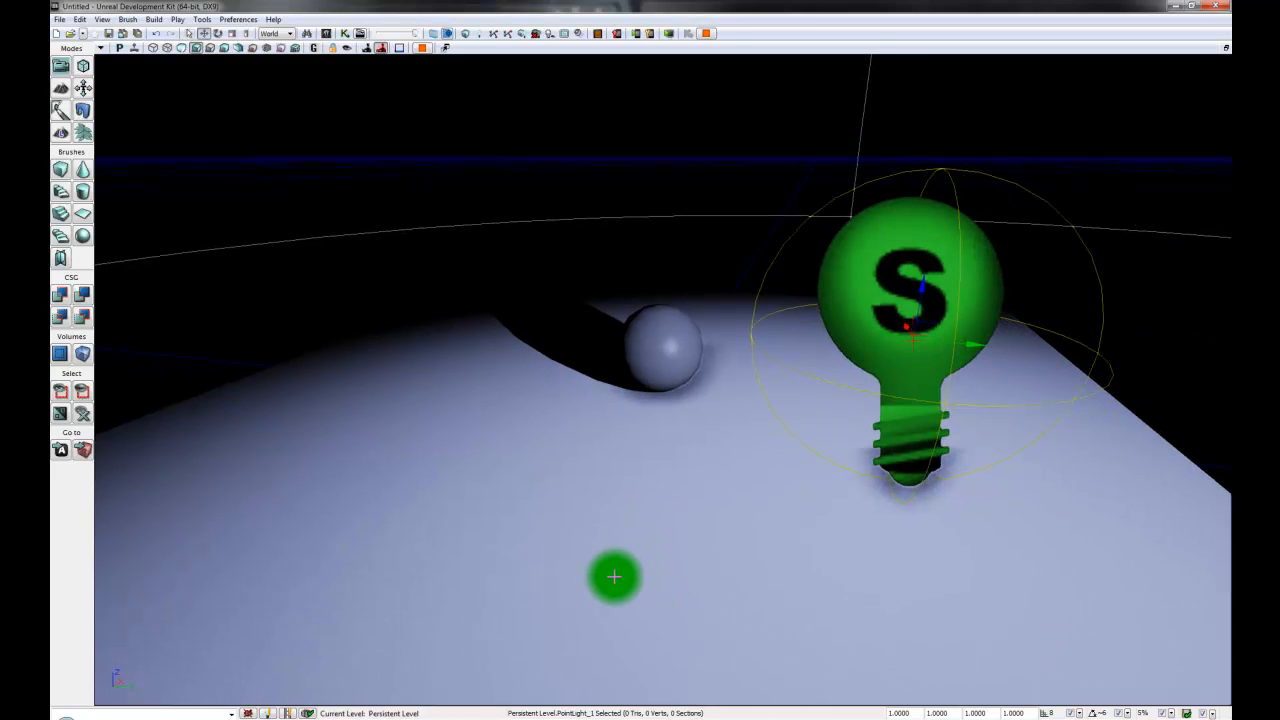
{"action": "right_click", "coordinate": [614, 576]}
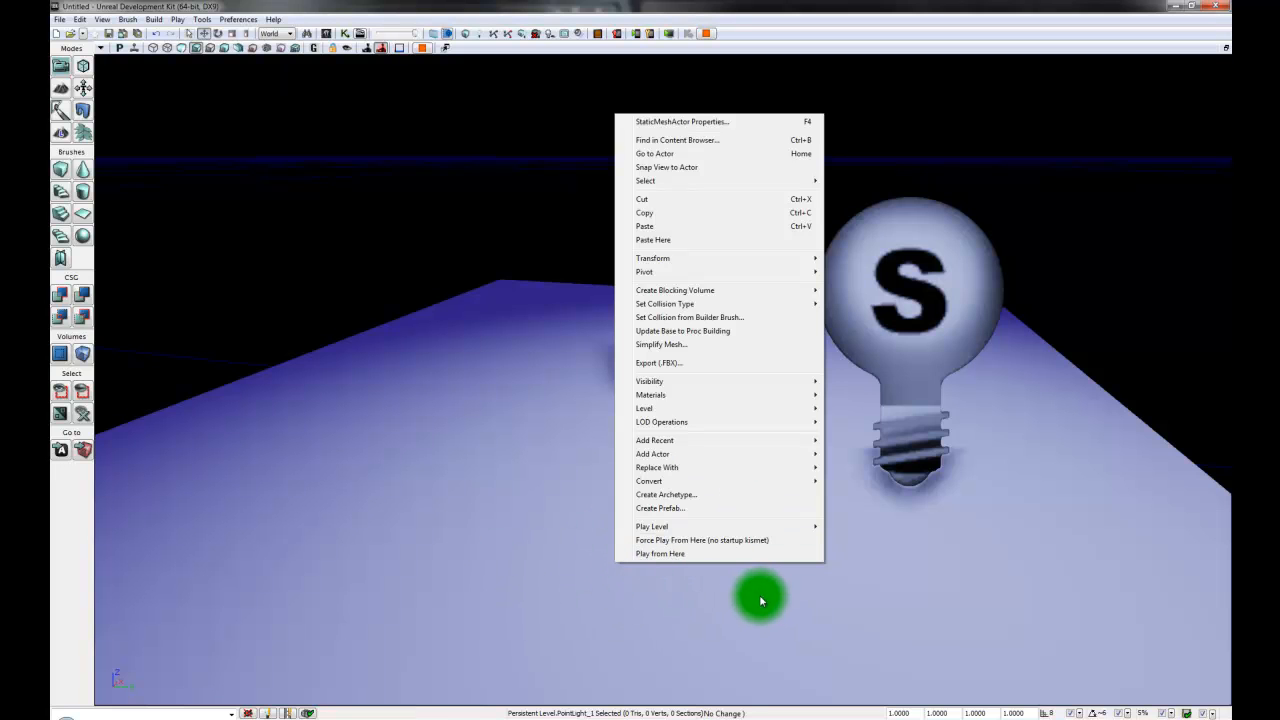
{"action": "mouse_move", "coordinate": [672, 528]}
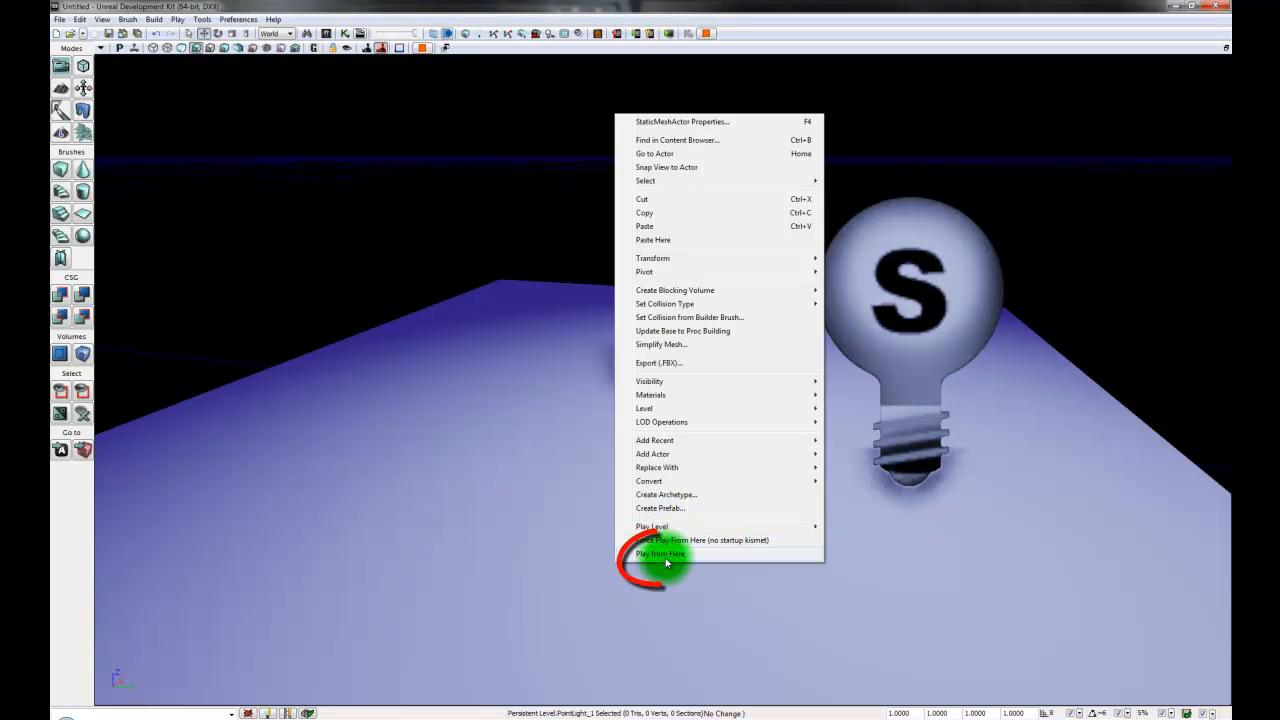
{"action": "mouse_move", "coordinate": [729, 526]}
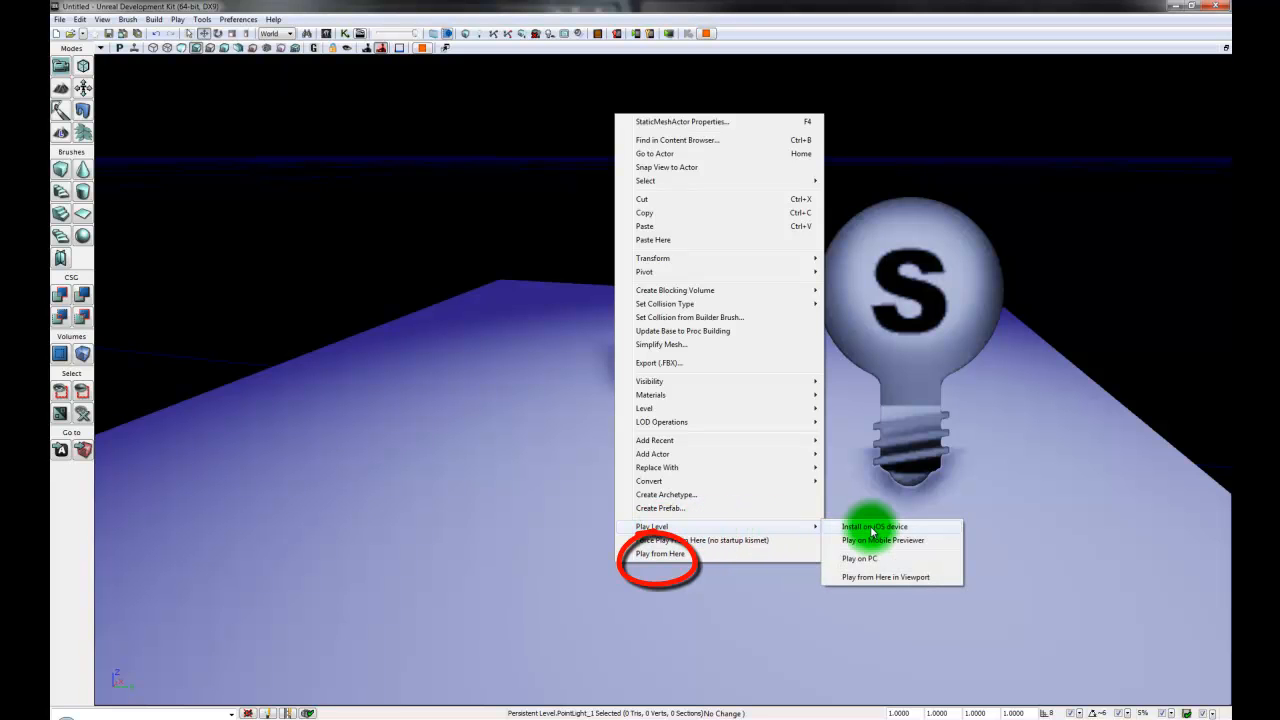
{"action": "left_click", "coordinate": [666, 559]}
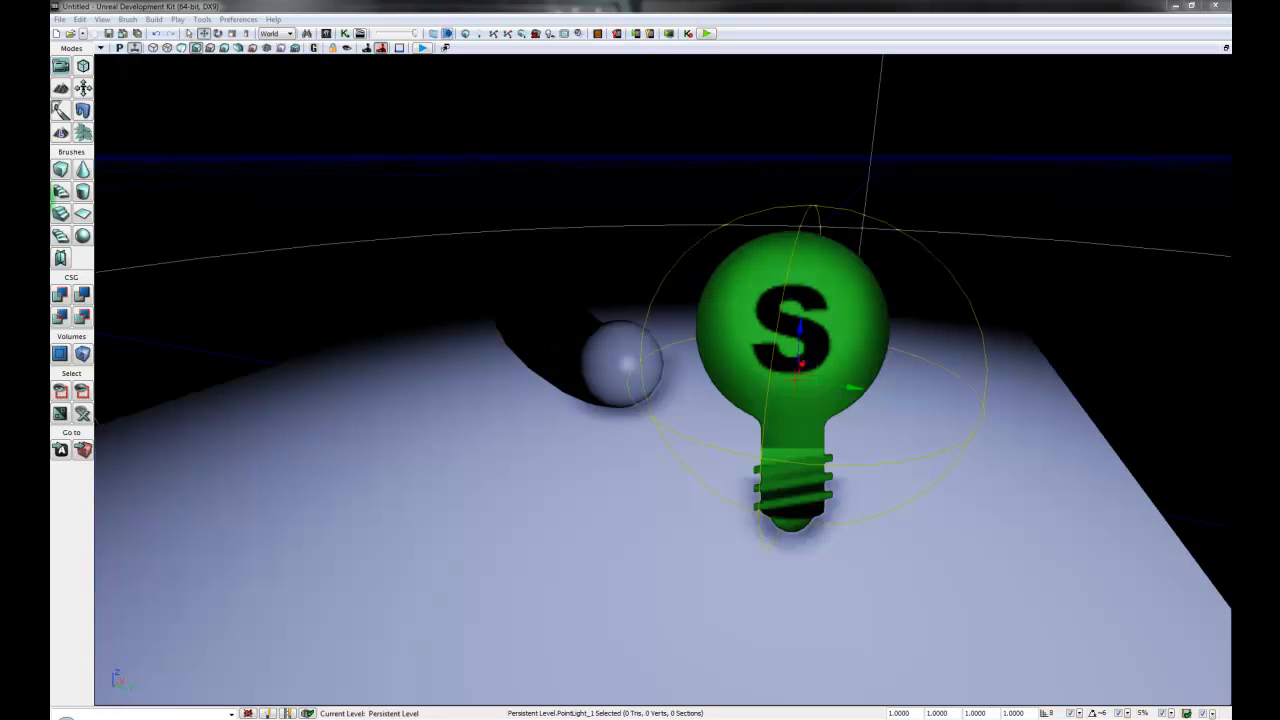
{"action": "key", "text": "Escape"}
Step: Build the lighting at Preview quality with Use Lightmass, BSP and static meshes enabled
{"action": "left_click_drag", "start_coordinate": [454, 490], "coordinate": [460, 488]}
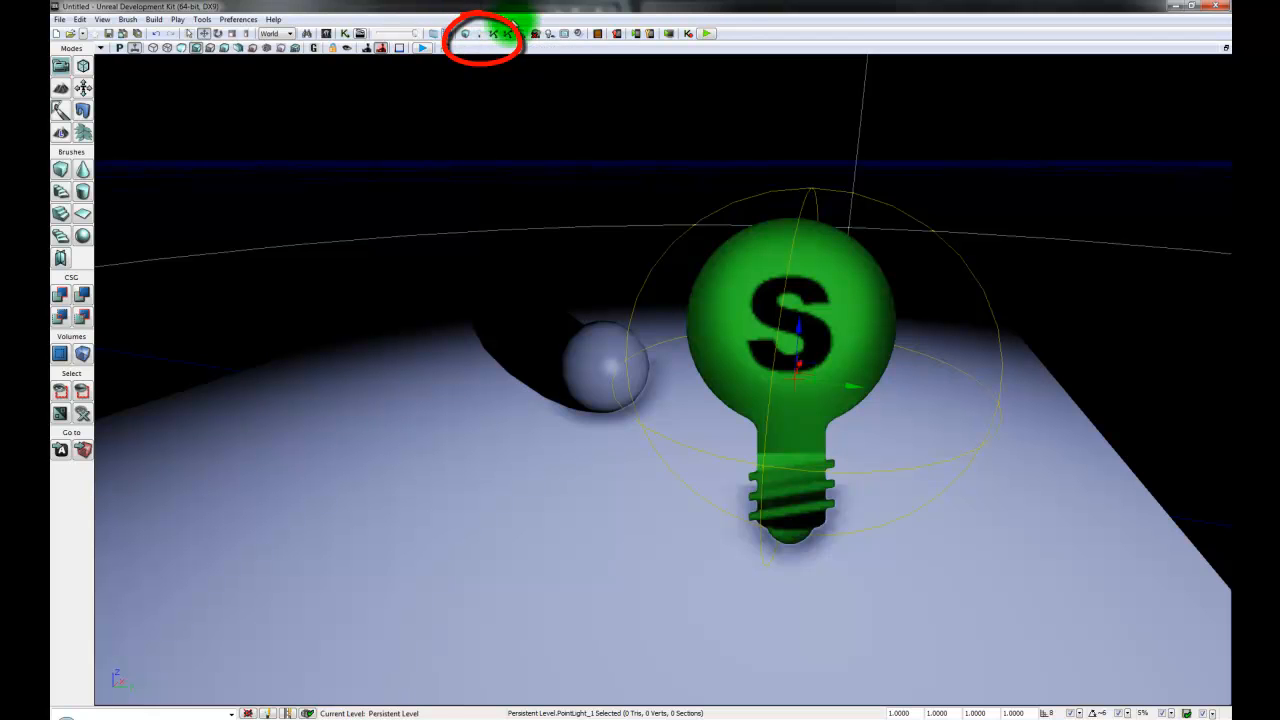
{"action": "left_click", "coordinate": [478, 38]}
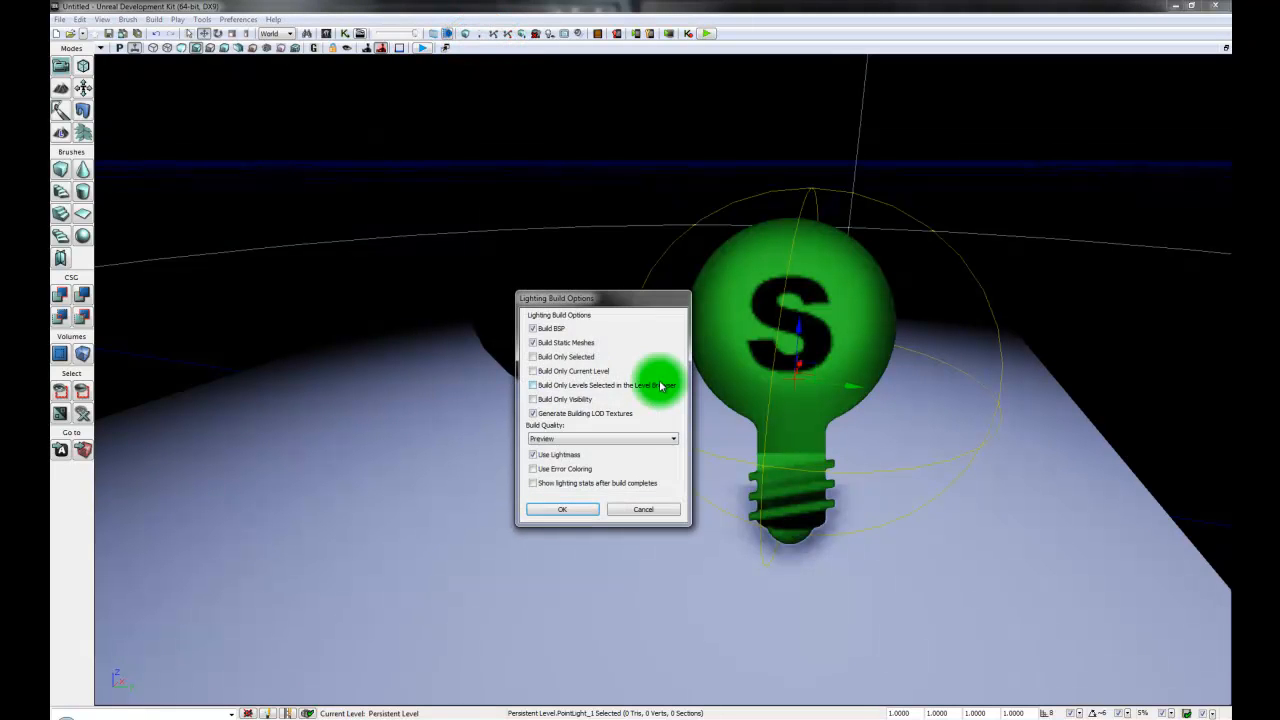
{"action": "left_click_drag", "start_coordinate": [640, 305], "coordinate": [480, 311]}
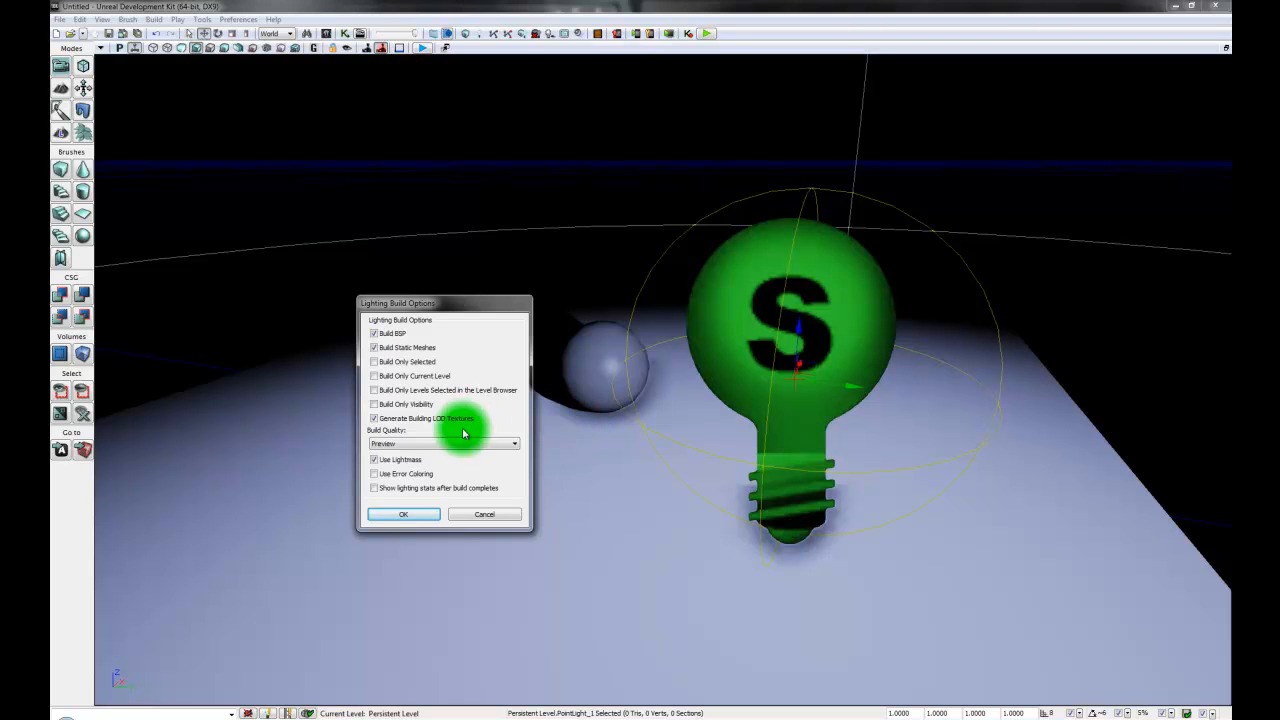
{"action": "left_click", "coordinate": [420, 516]}
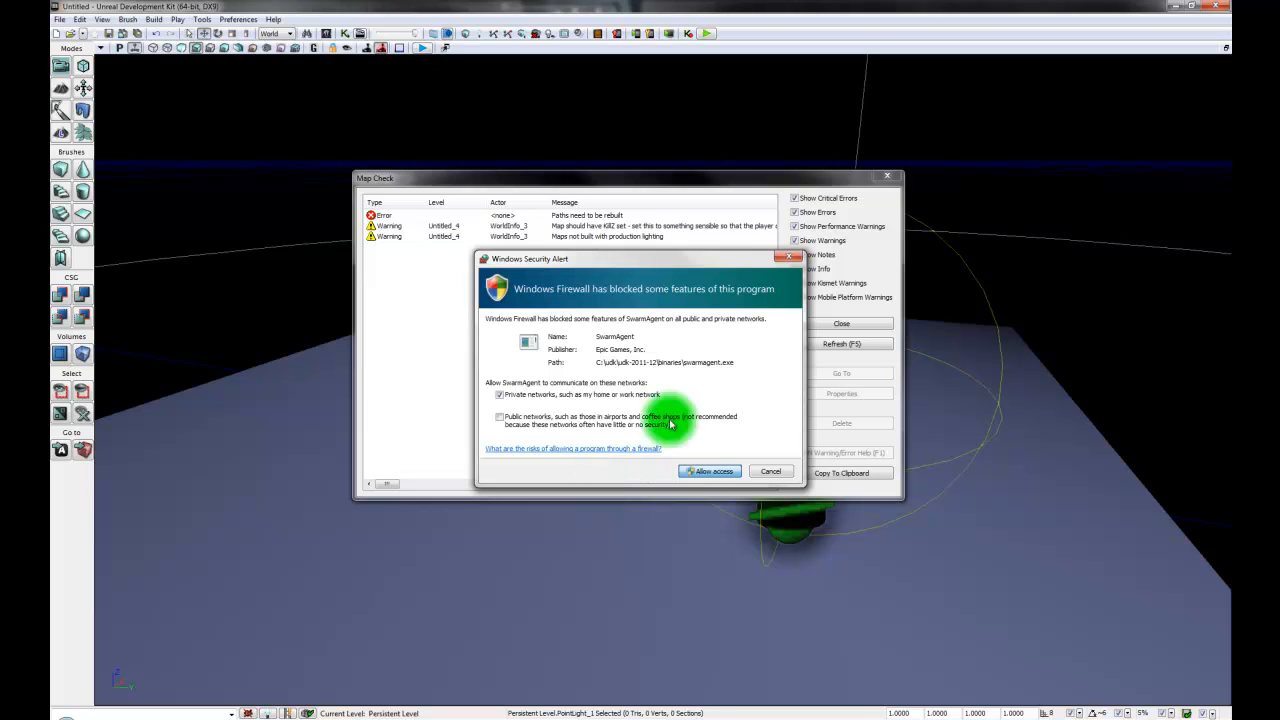
Step: Allow SwarmAgent through the firewall on private networks and close the Map Check and Lighting Results windows
{"action": "left_click", "coordinate": [705, 471]}
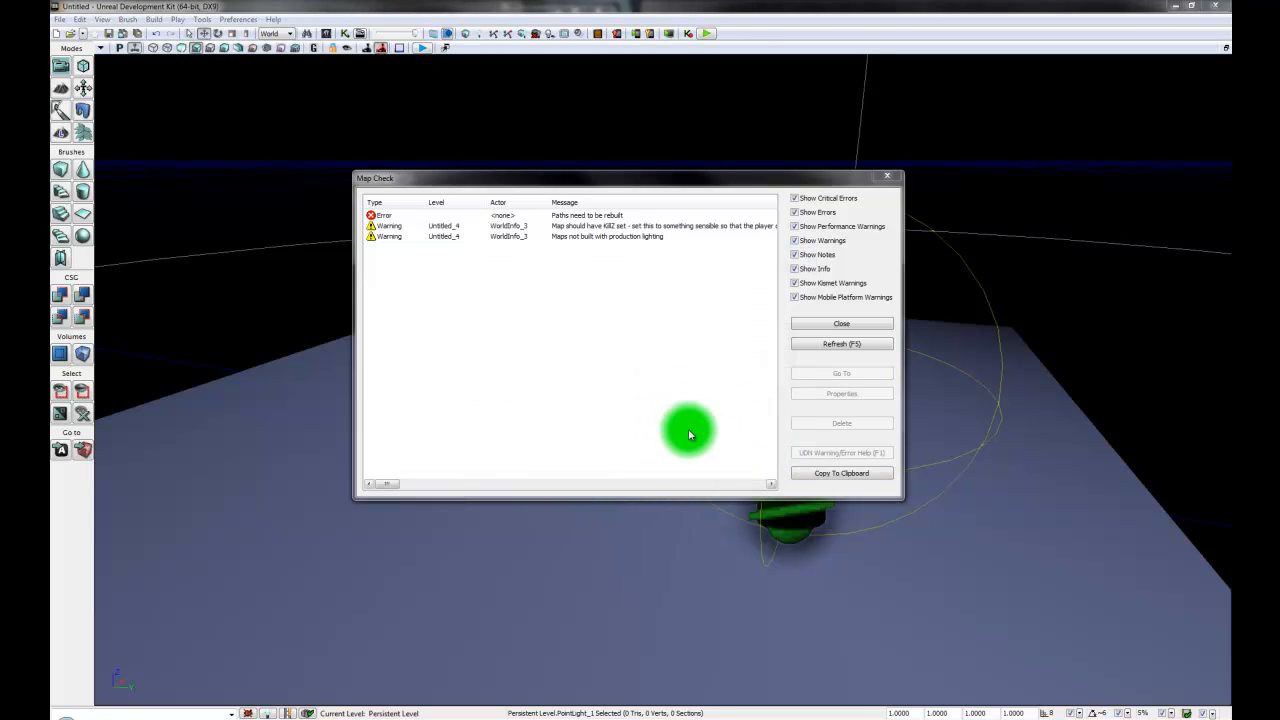
{"action": "left_click", "coordinate": [852, 325]}
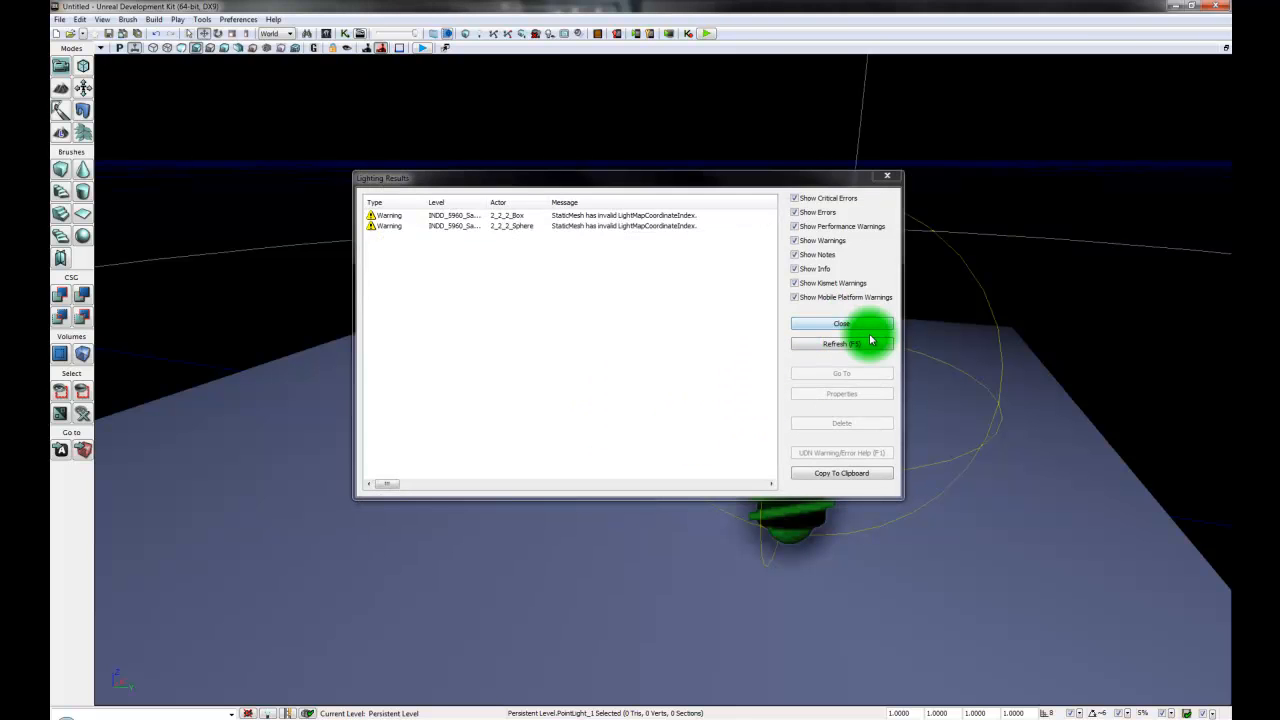
{"action": "left_click", "coordinate": [838, 326]}
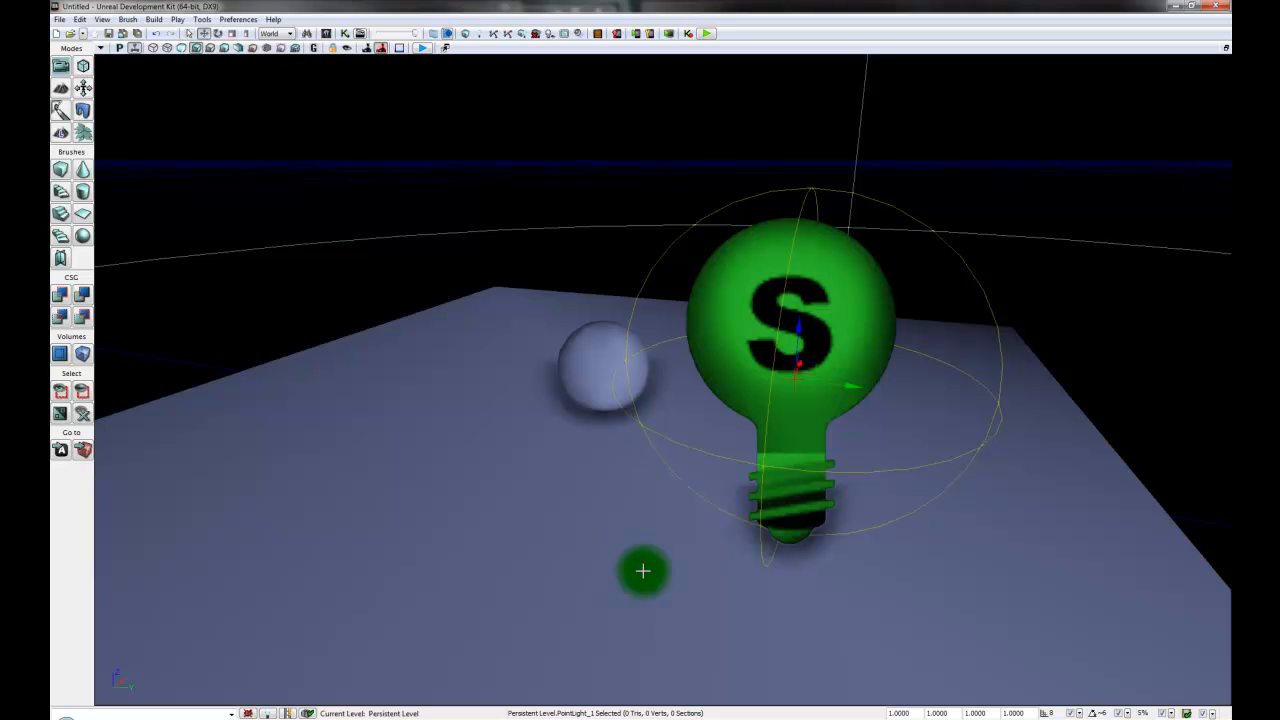
Step: Launch the level with Play from Here at a spot on the slab in front of the light and sphere
{"action": "right_click_drag", "start_coordinate": [655, 614], "coordinate": [647, 621]}
{"action": "middle_click_drag", "start_coordinate": [647, 621], "coordinate": [656, 626]}
{"action": "left_click_drag", "start_coordinate": [656, 626], "coordinate": [658, 642]}
{"action": "middle_click_drag", "start_coordinate": [658, 642], "coordinate": [654, 638]}
{"action": "left_click_drag", "start_coordinate": [654, 638], "coordinate": [652, 635]}
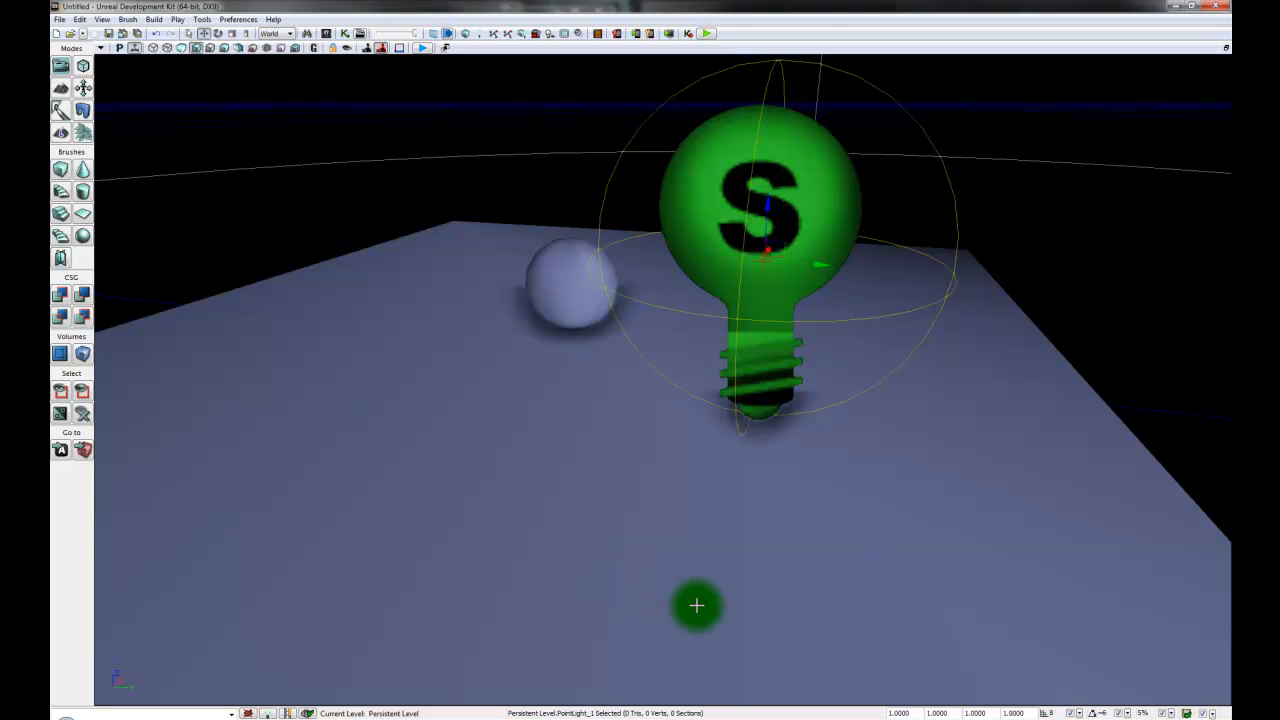
{"action": "right_click", "coordinate": [694, 606]}
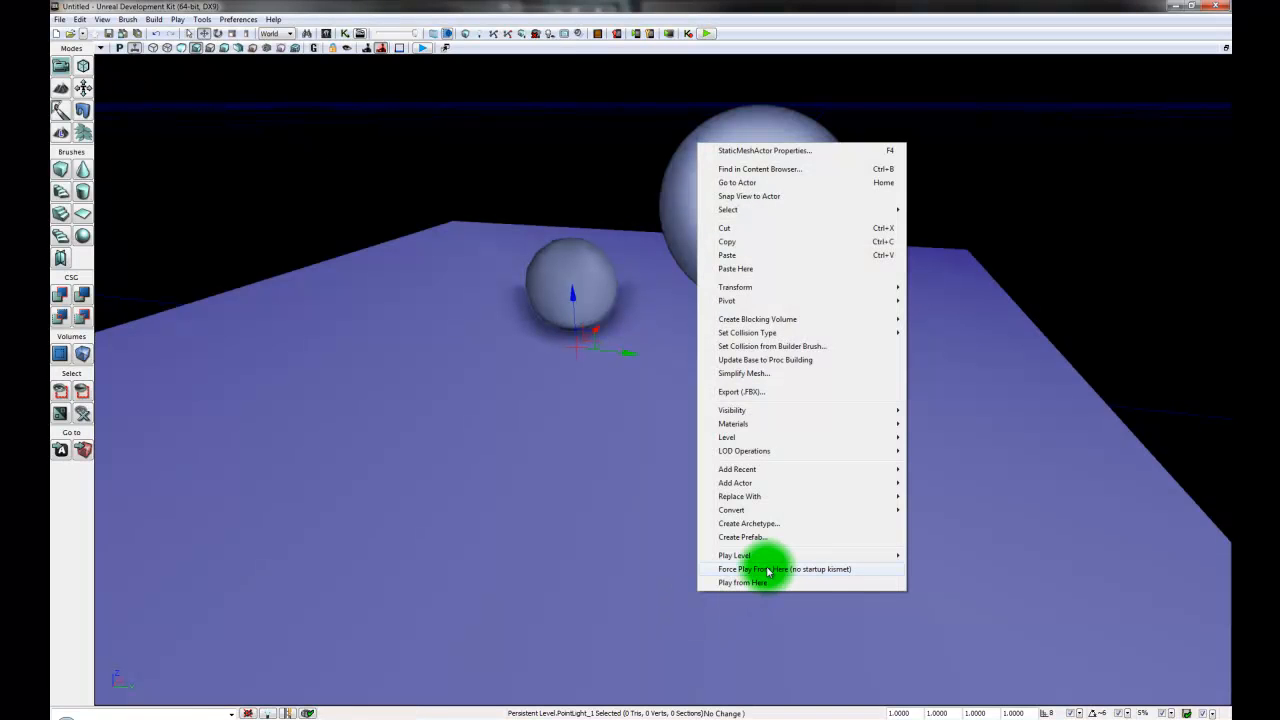
{"action": "mouse_move", "coordinate": [786, 558]}
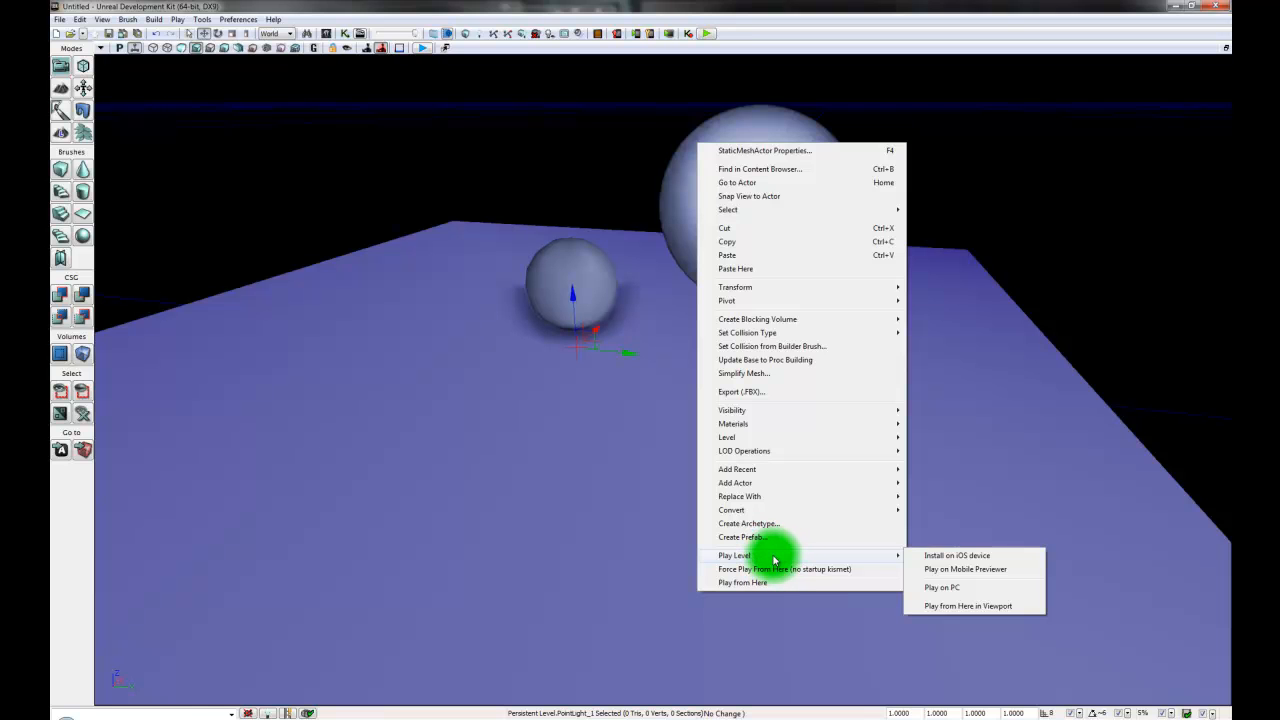
{"action": "left_click", "coordinate": [766, 582]}
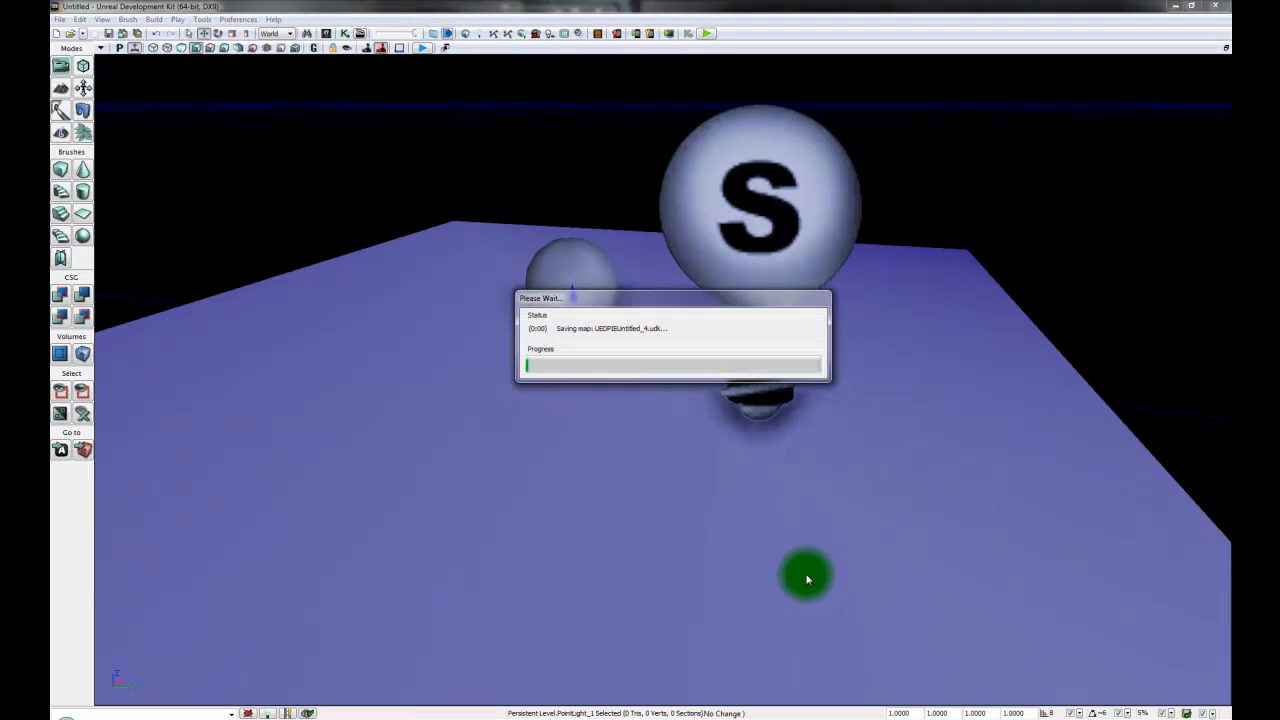
Step: Walk and look around the slab in the game preview to examine the built lighting on the sphere
{"action": "left_click_drag", "start_coordinate": [554, 508], "coordinate": [386, 487]}
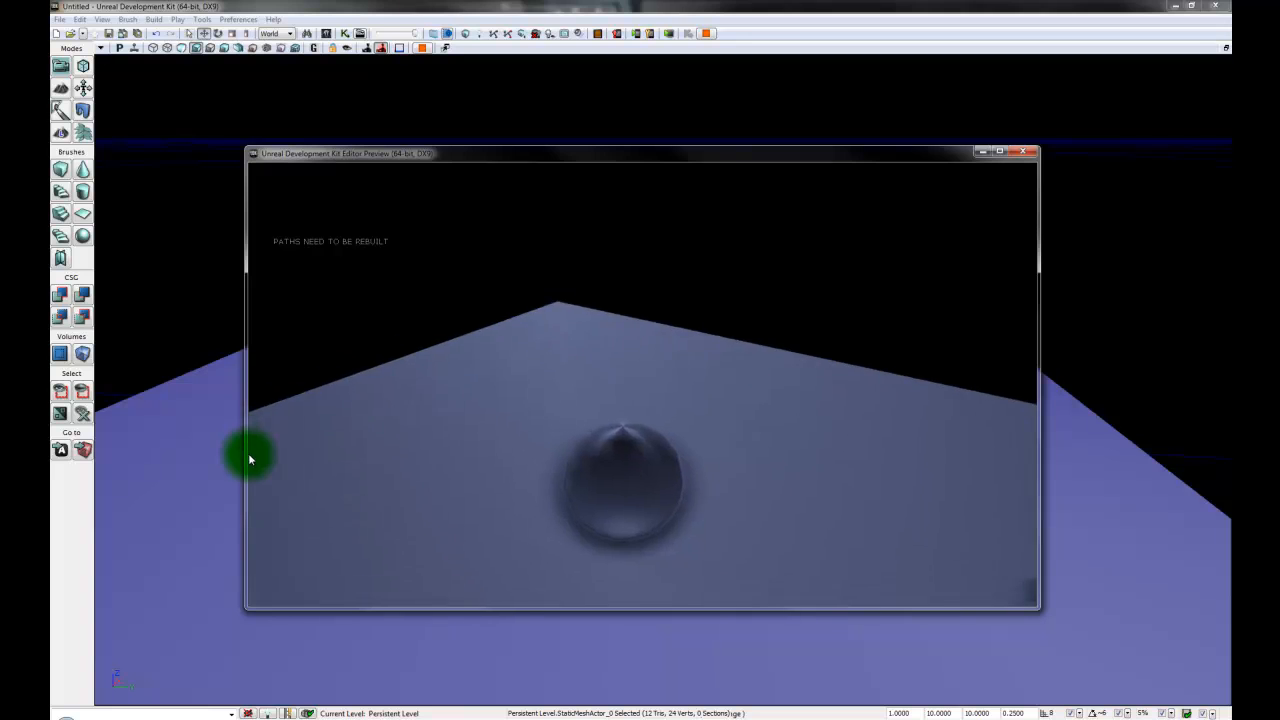
{"action": "key", "text": "d"}
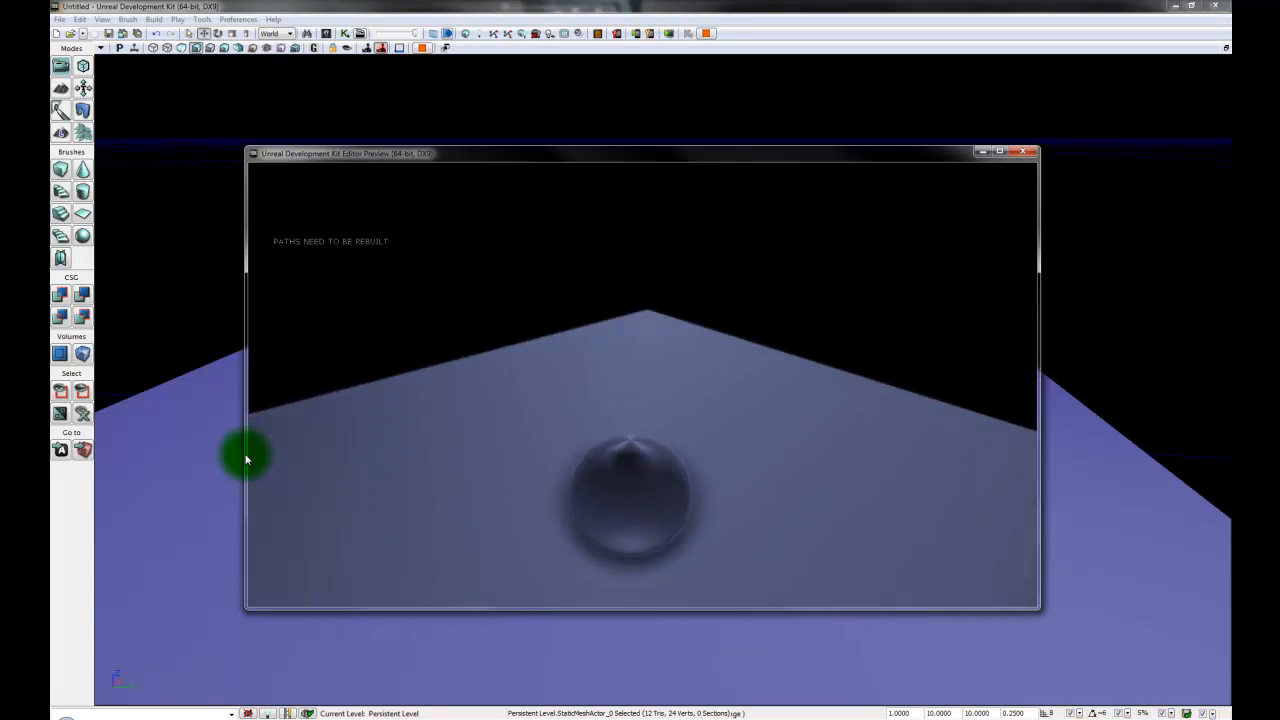
{"action": "key", "text": "d"}
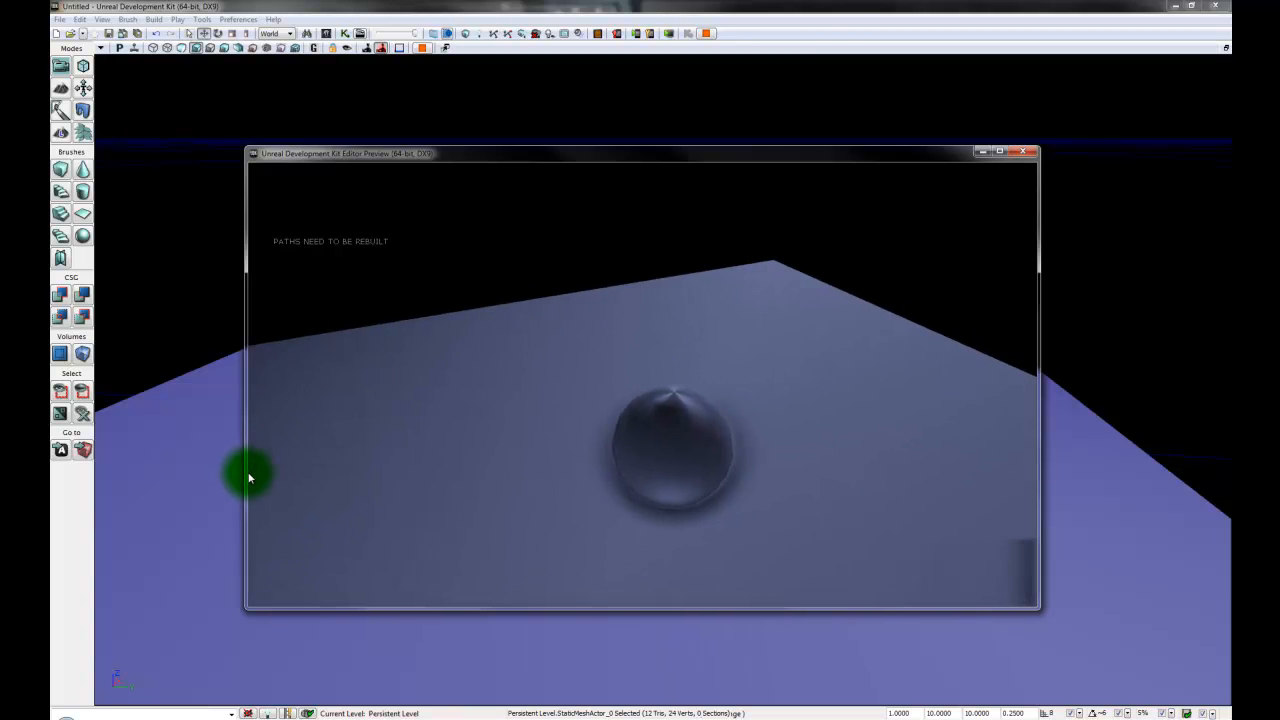
{"action": "key", "text": "w"}
{"action": "key", "text": "d"}
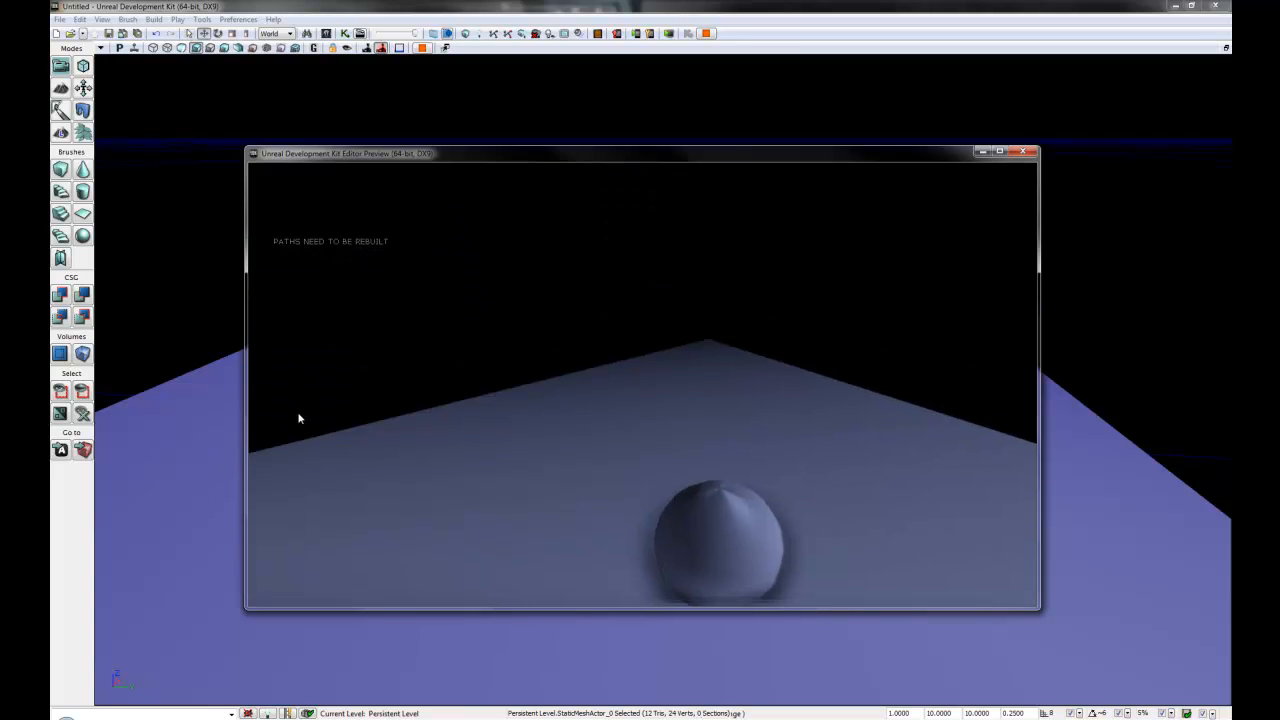
{"action": "left_click_drag", "start_coordinate": [298, 418], "coordinate": [1017, 414]}
{"action": "key", "text": "s"}
{"action": "key", "text": "s"}
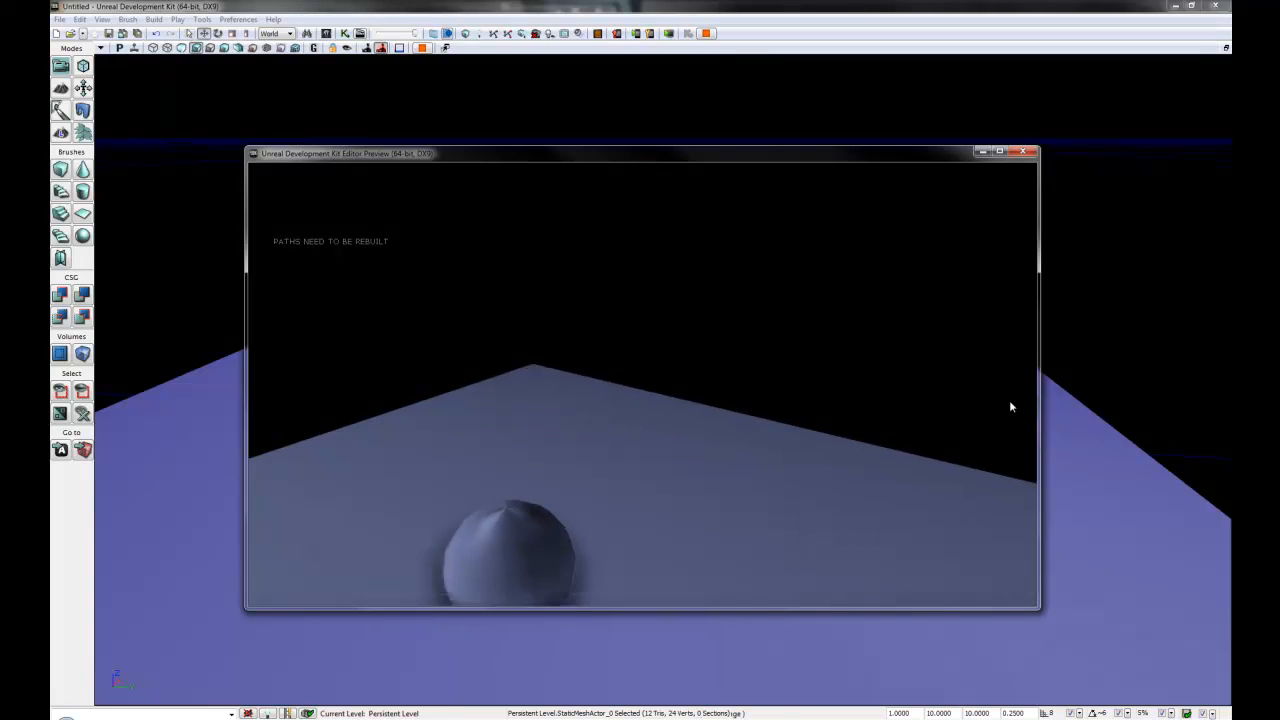
{"action": "key", "text": "a"}
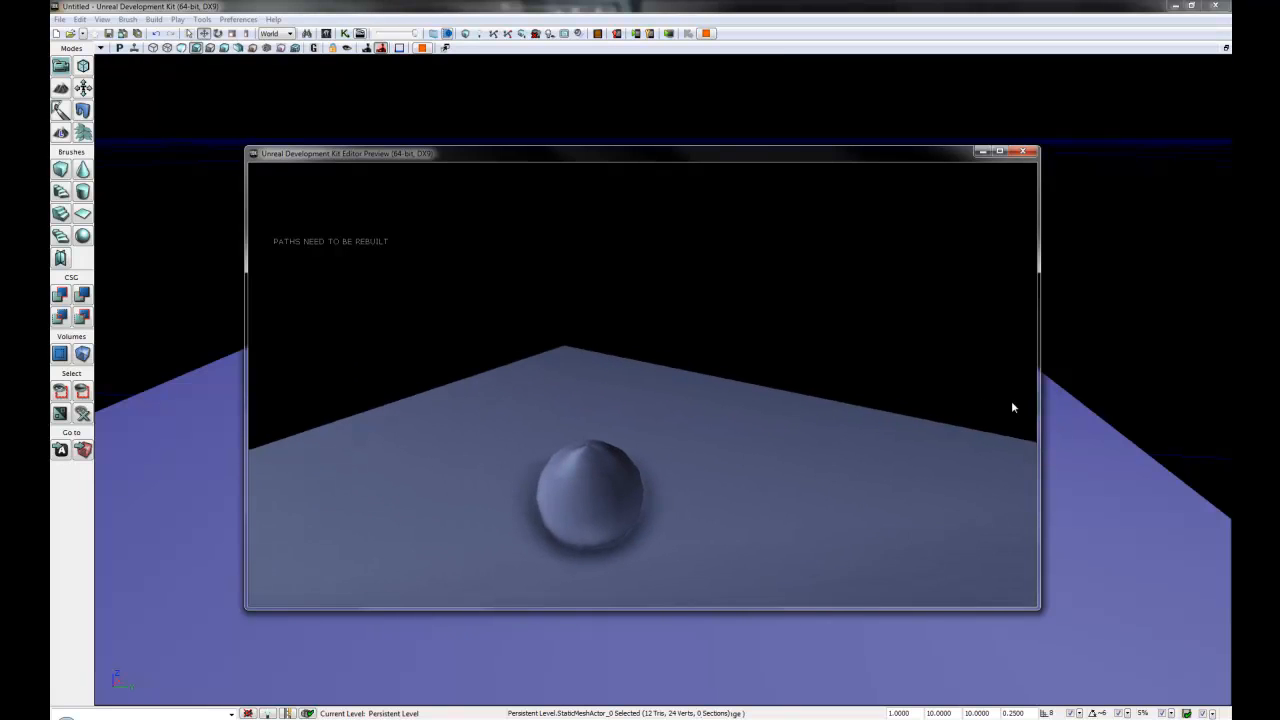
{"action": "key", "text": "w"}
{"action": "left_click_drag", "start_coordinate": [1030, 406], "coordinate": [702, 471]}
{"action": "key", "text": "a"}
{"action": "key", "text": "s"}
{"action": "key", "text": "d"}
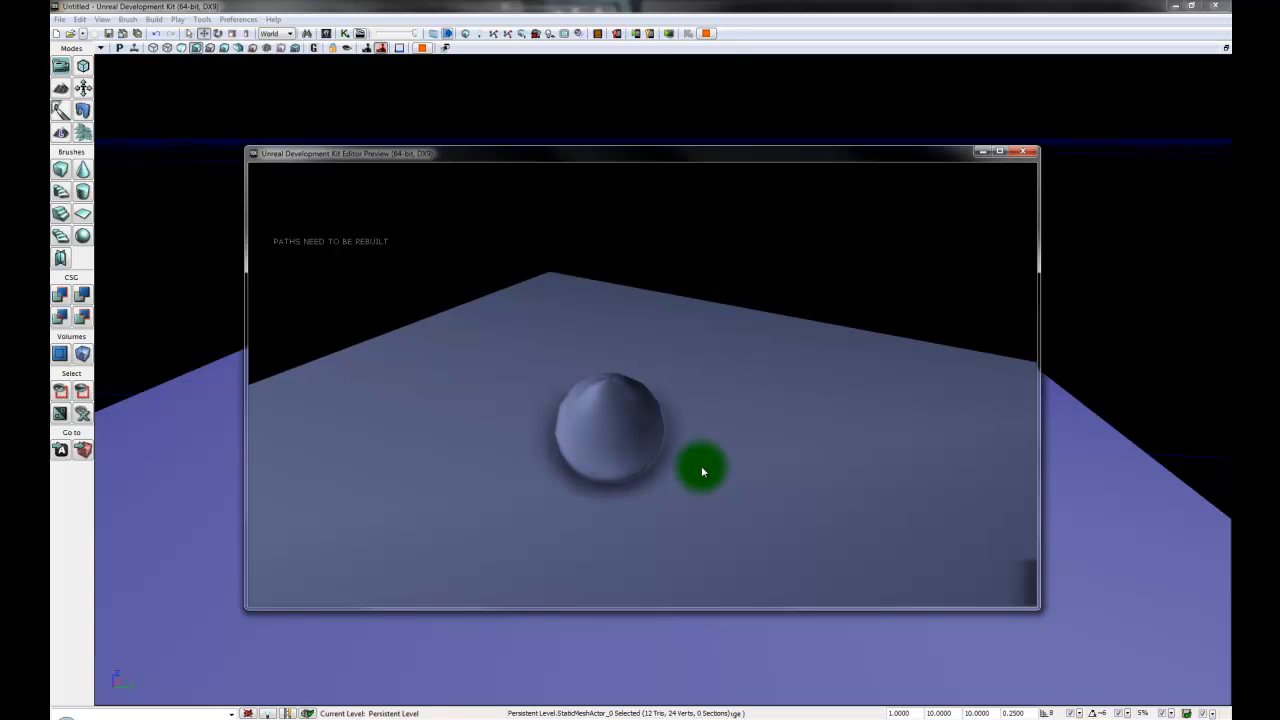
Step: Close the game preview, select the sphere and open the Content Browser
{"action": "key", "text": "Escape"}
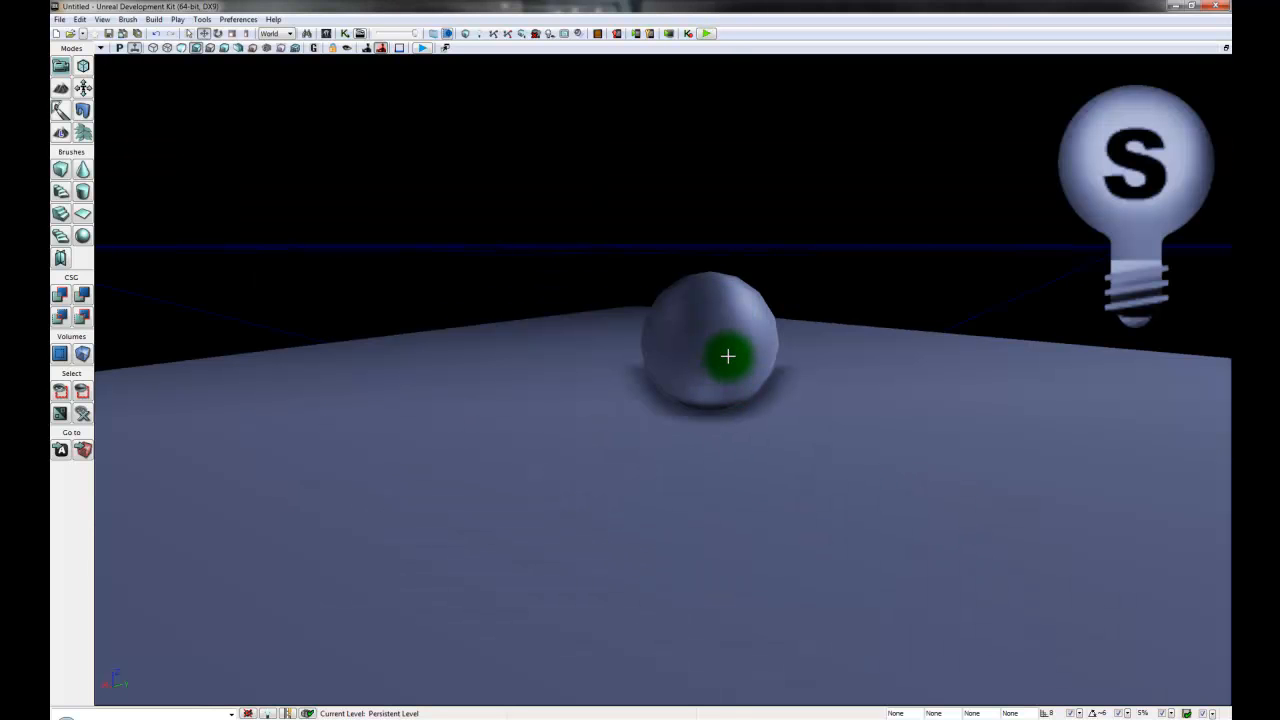
{"action": "left_click", "coordinate": [729, 380]}
{"action": "right_click_drag", "start_coordinate": [860, 543], "coordinate": [934, 544]}
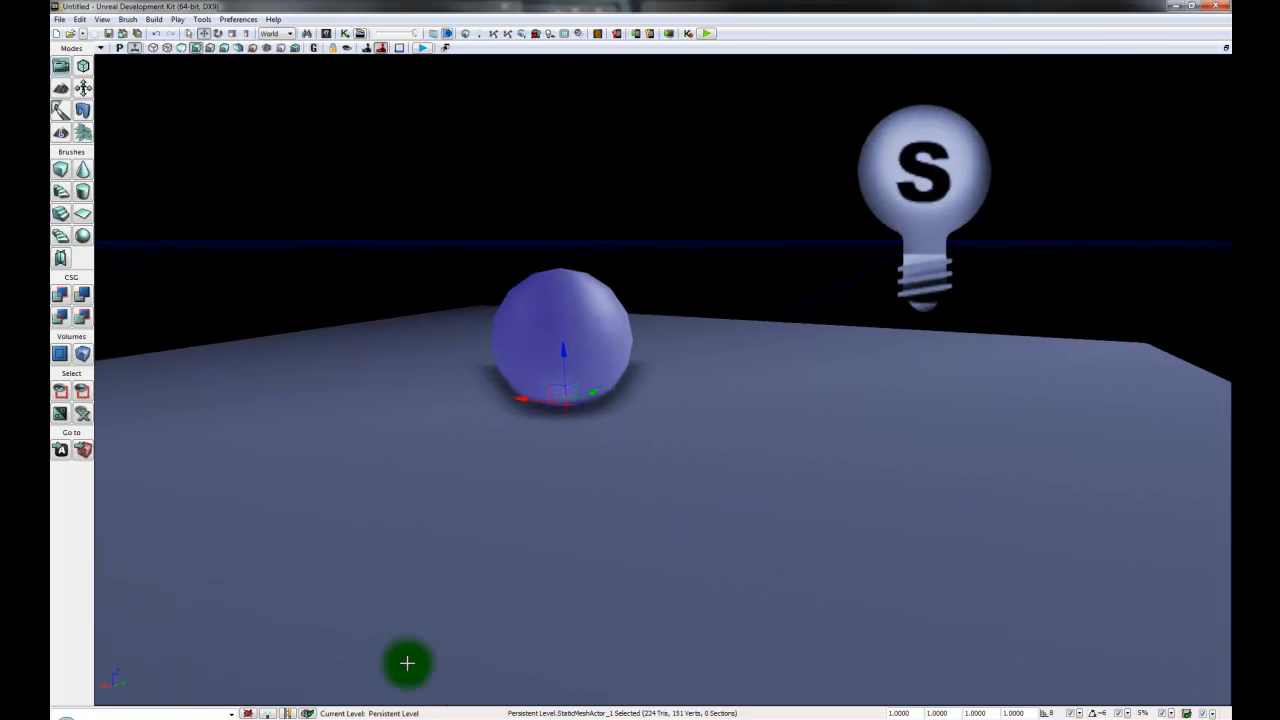
{"action": "left_click", "coordinate": [328, 33]}
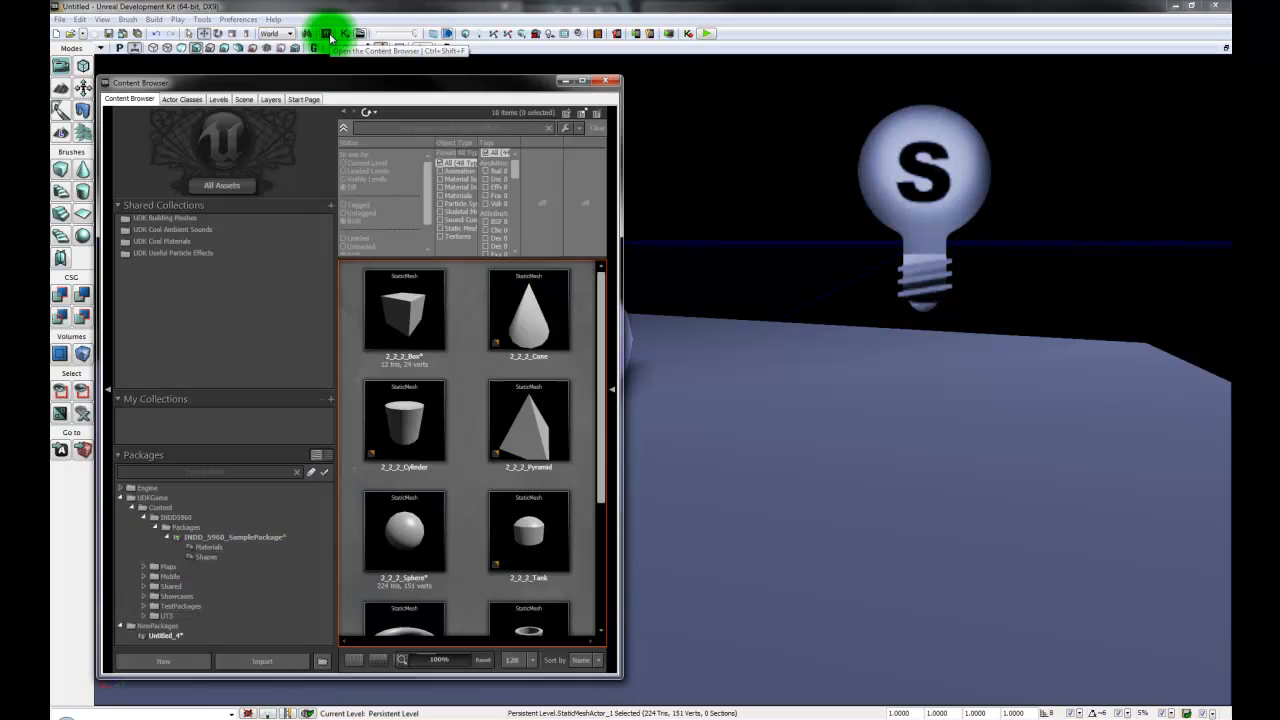
{"action": "right_click_drag", "start_coordinate": [864, 581], "coordinate": [514, 628]}
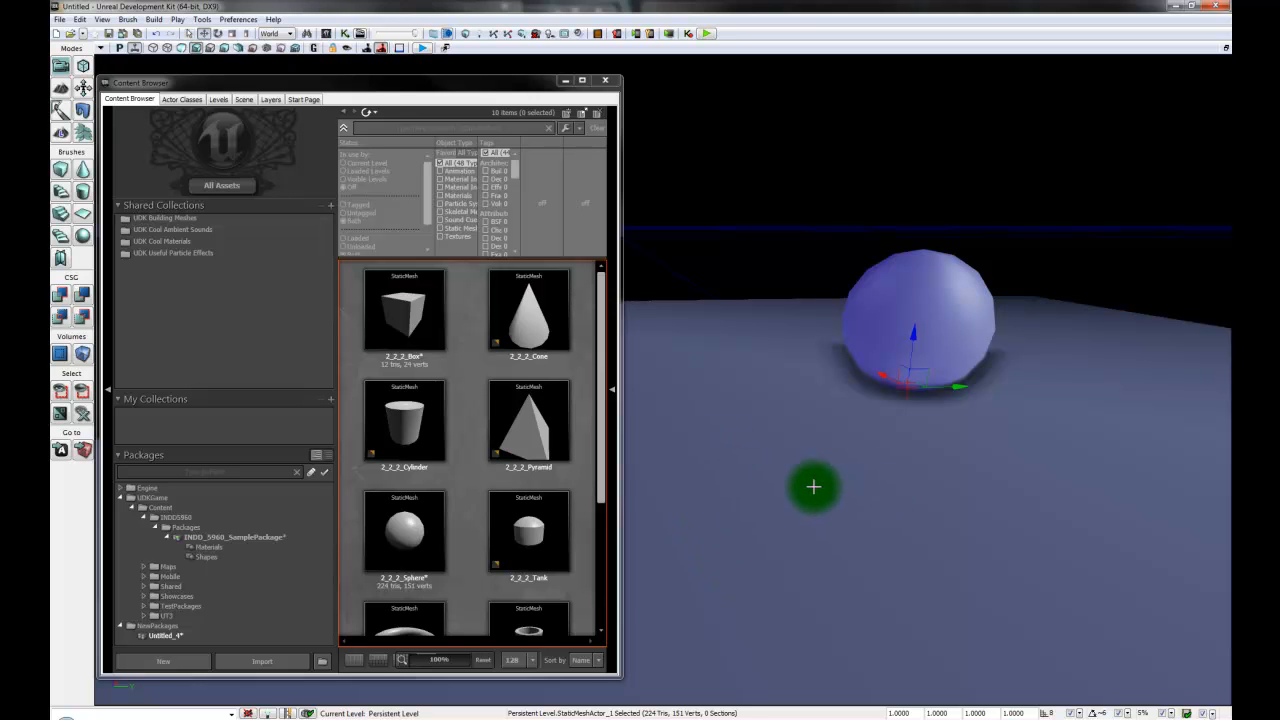
Step: Duplicate the slab and slide it sideways along one axis until the two slabs meet edge to edge
{"action": "left_click_drag", "start_coordinate": [795, 470], "coordinate": [859, 667]}
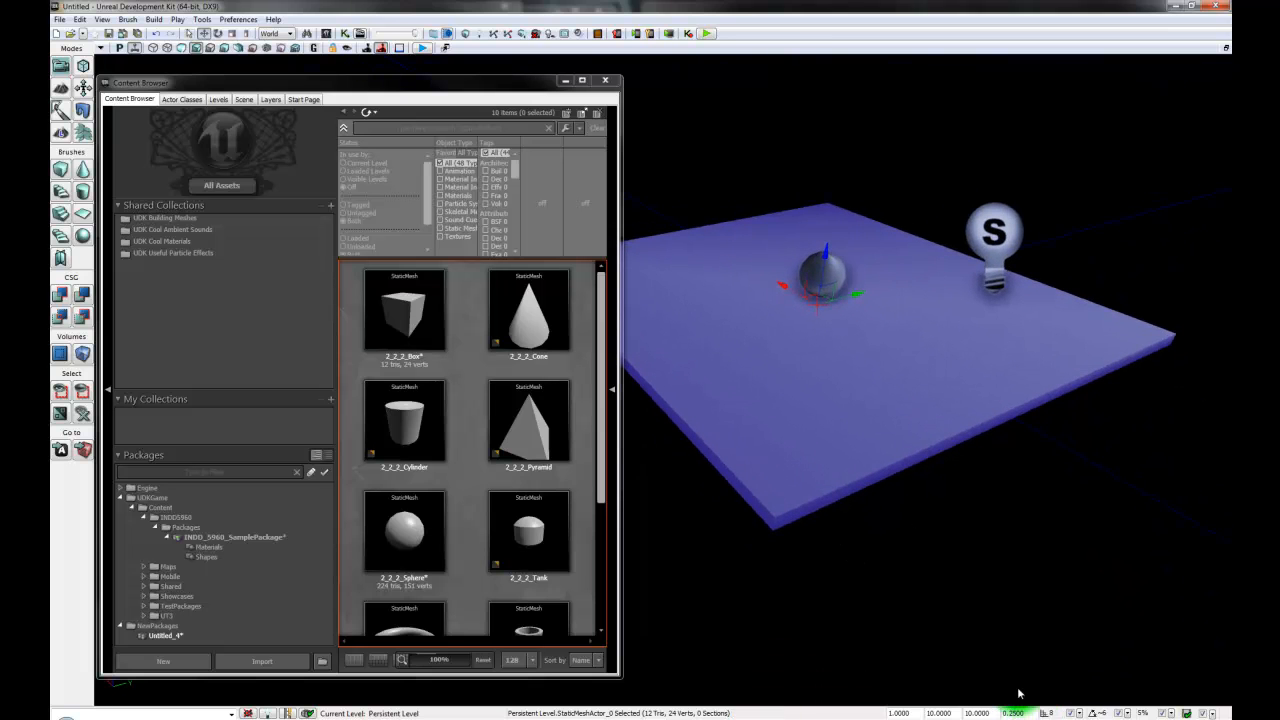
{"action": "left_click_drag", "start_coordinate": [933, 542], "coordinate": [832, 479]}
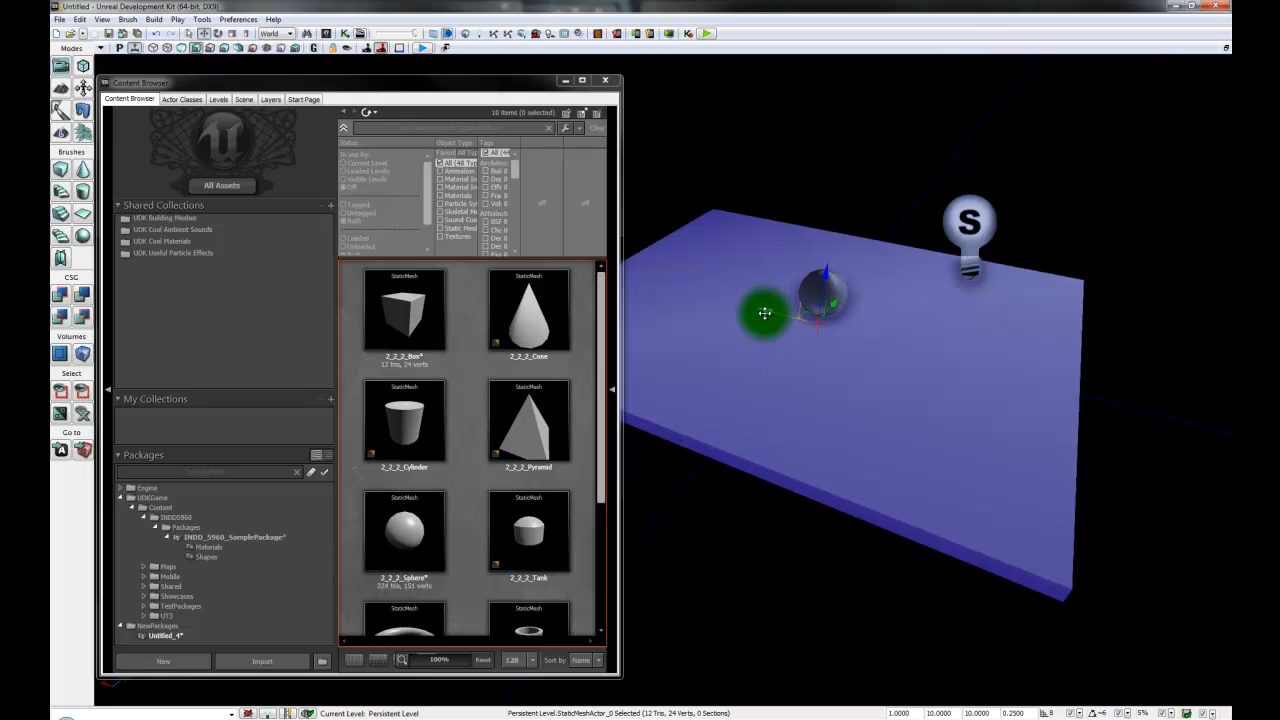
{"action": "left_click_drag", "start_coordinate": [765, 309], "coordinate": [1228, 467], "text": "ctrl"}
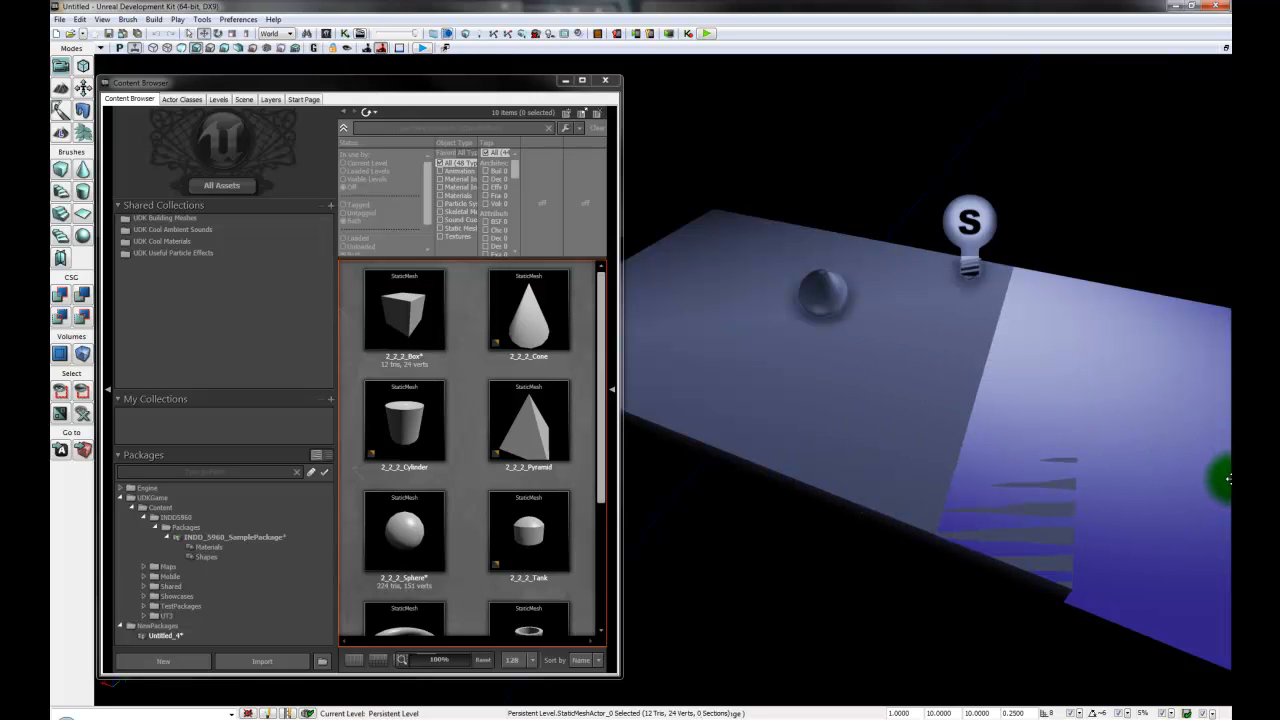
{"action": "mouse_move", "coordinate": [969, 489]}
{"action": "left_mouse_down"}
{"action": "mouse_move", "coordinate": [1069, 494]}
{"action": "mouse_move", "coordinate": [983, 489]}
{"action": "left_mouse_up"}
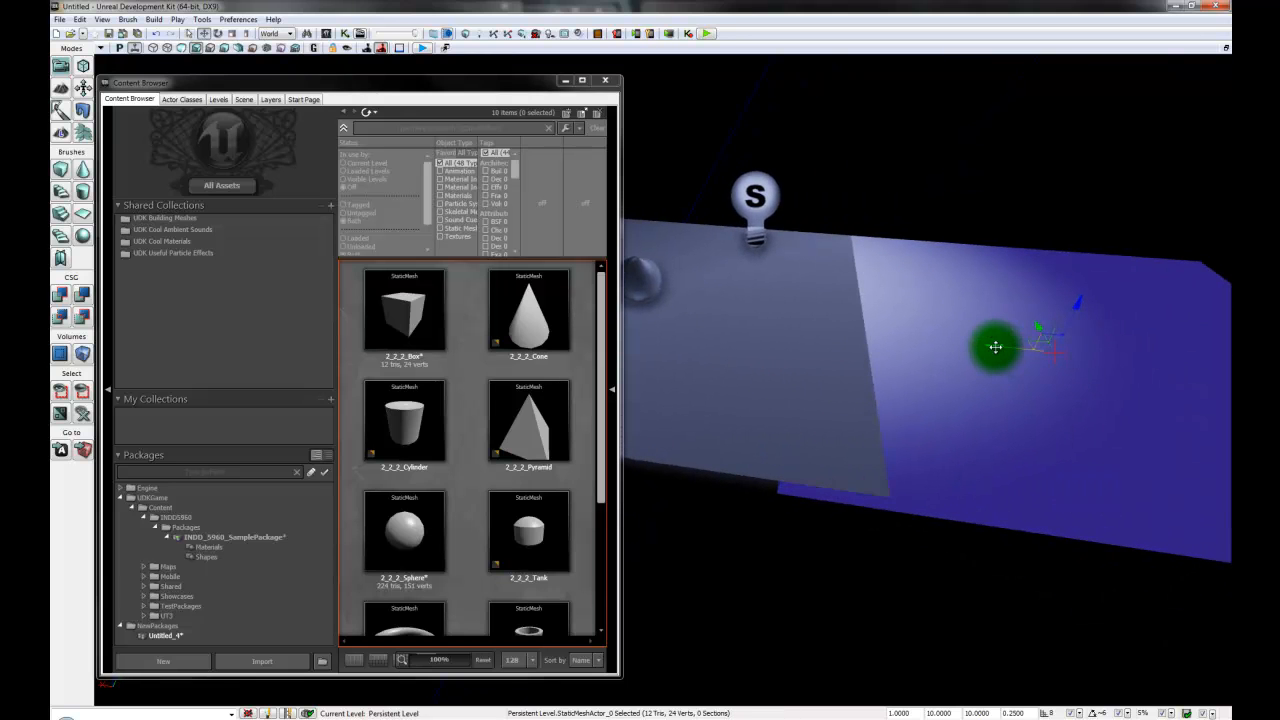
{"action": "left_click_drag", "start_coordinate": [1029, 348], "coordinate": [1087, 355], "text": "ctrl"}
Step: Duplicate the slab under the sphere and place the copy flush against its adjacent far edge
{"action": "right_click_drag", "start_coordinate": [935, 525], "coordinate": [703, 492]}
{"action": "left_click", "coordinate": [900, 502]}
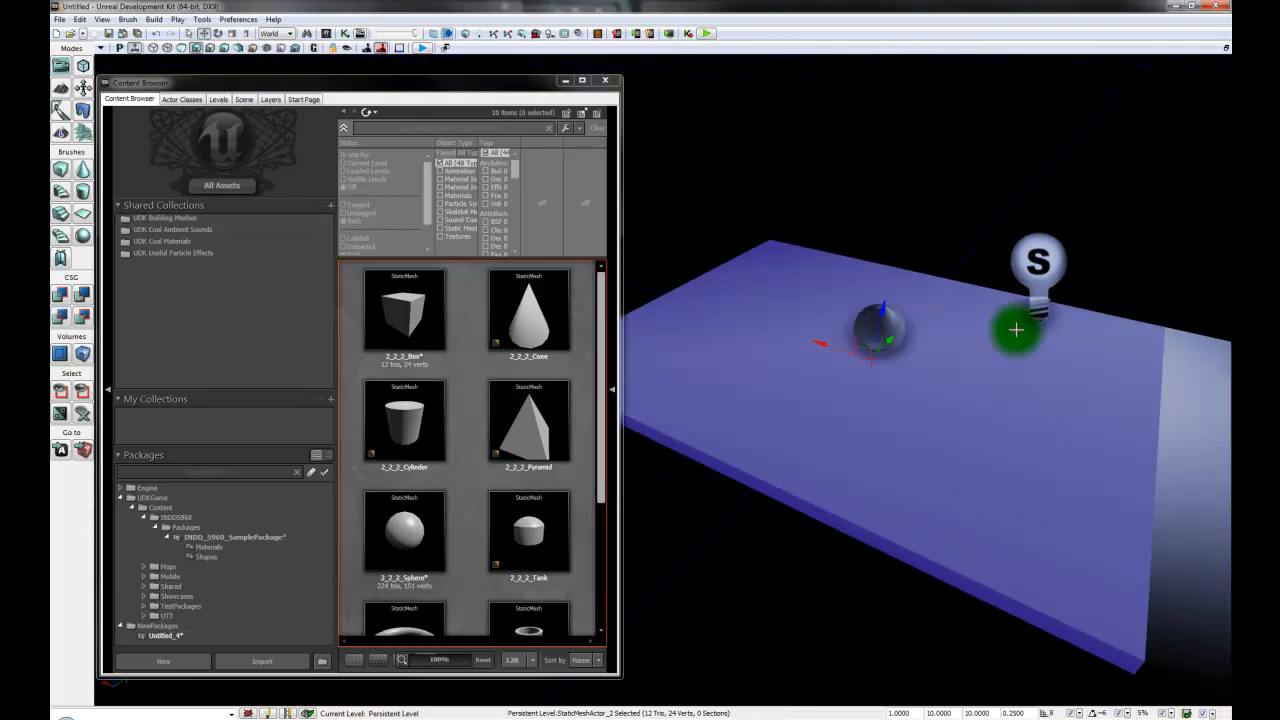
{"action": "left_click_drag", "start_coordinate": [890, 339], "coordinate": [997, 230], "text": "alt"}
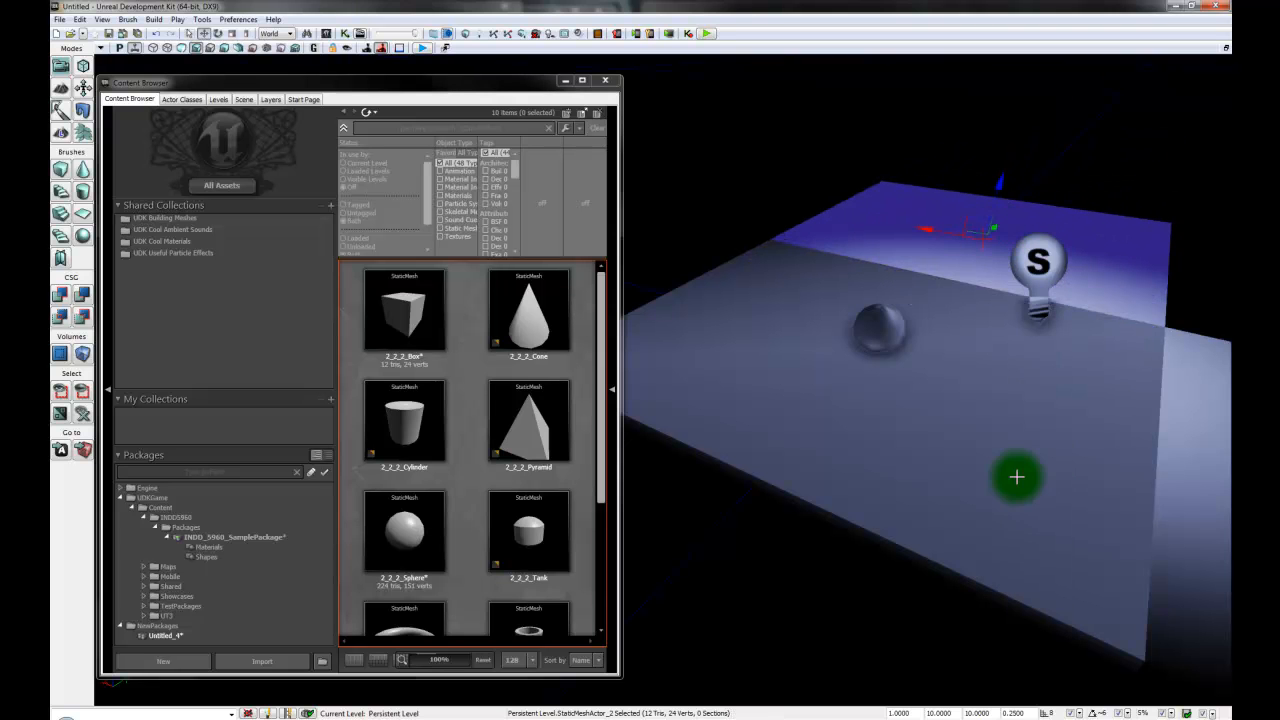
Step: Examine from several angles how the point light falls on the original slab and on the two duplicated slabs
{"action": "right_click_drag", "start_coordinate": [1014, 474], "coordinate": [863, 469]}
{"action": "middle_click_drag", "start_coordinate": [863, 469], "coordinate": [1228, 471]}
{"action": "right_click_drag", "start_coordinate": [1228, 471], "coordinate": [914, 503]}
{"action": "middle_click_drag", "start_coordinate": [914, 503], "coordinate": [1056, 412]}
{"action": "right_click_drag", "start_coordinate": [1056, 412], "coordinate": [809, 531]}
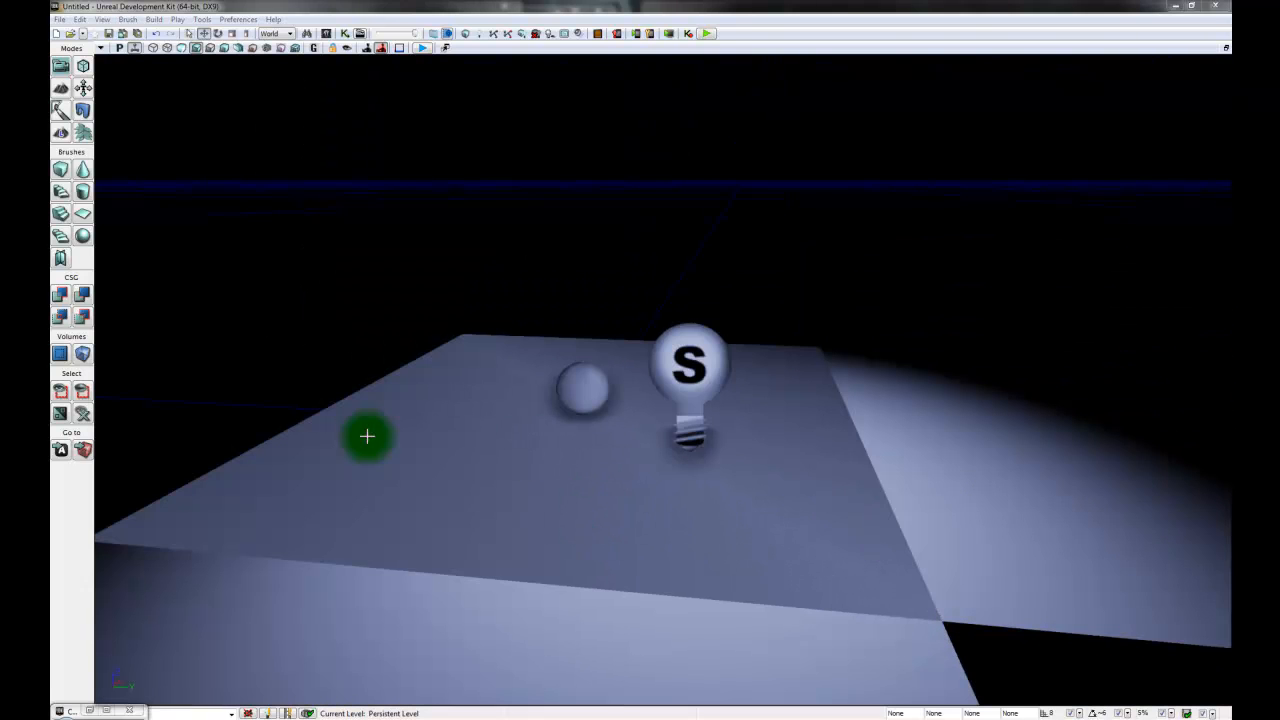
{"action": "left_click_drag", "start_coordinate": [367, 436], "coordinate": [486, 471]}
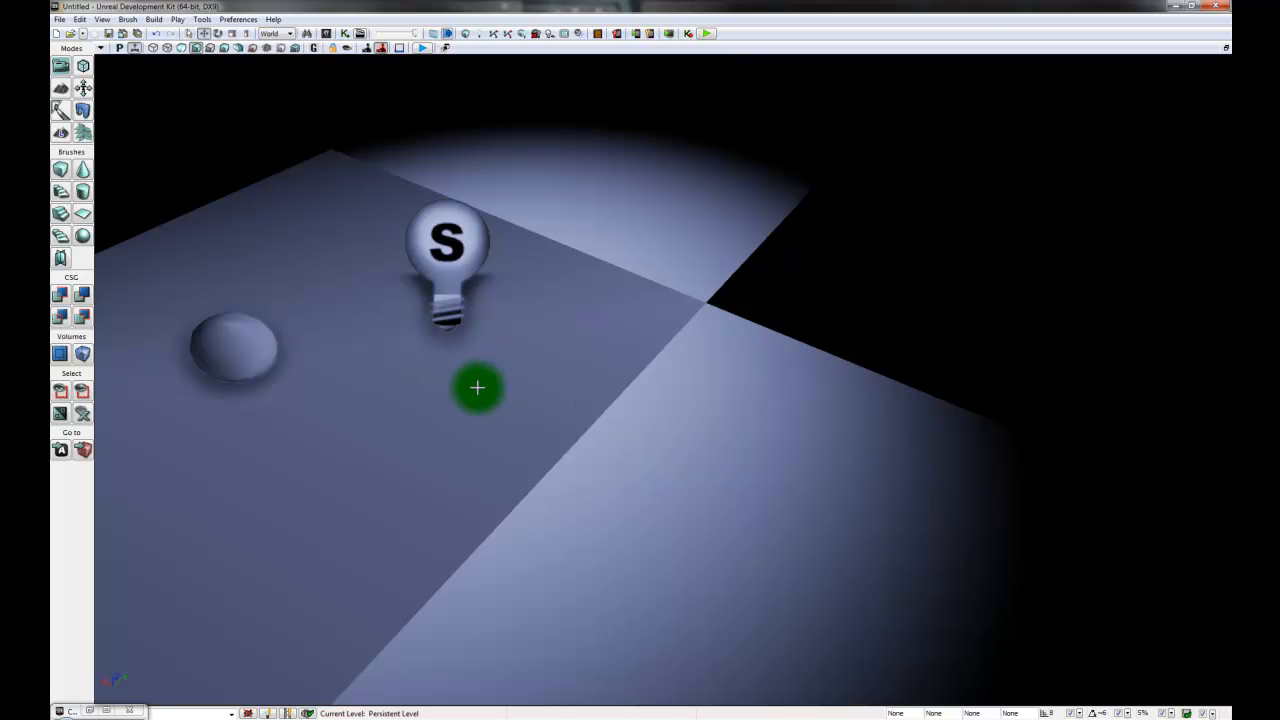
{"action": "left_click_drag", "start_coordinate": [671, 480], "coordinate": [778, 432]}
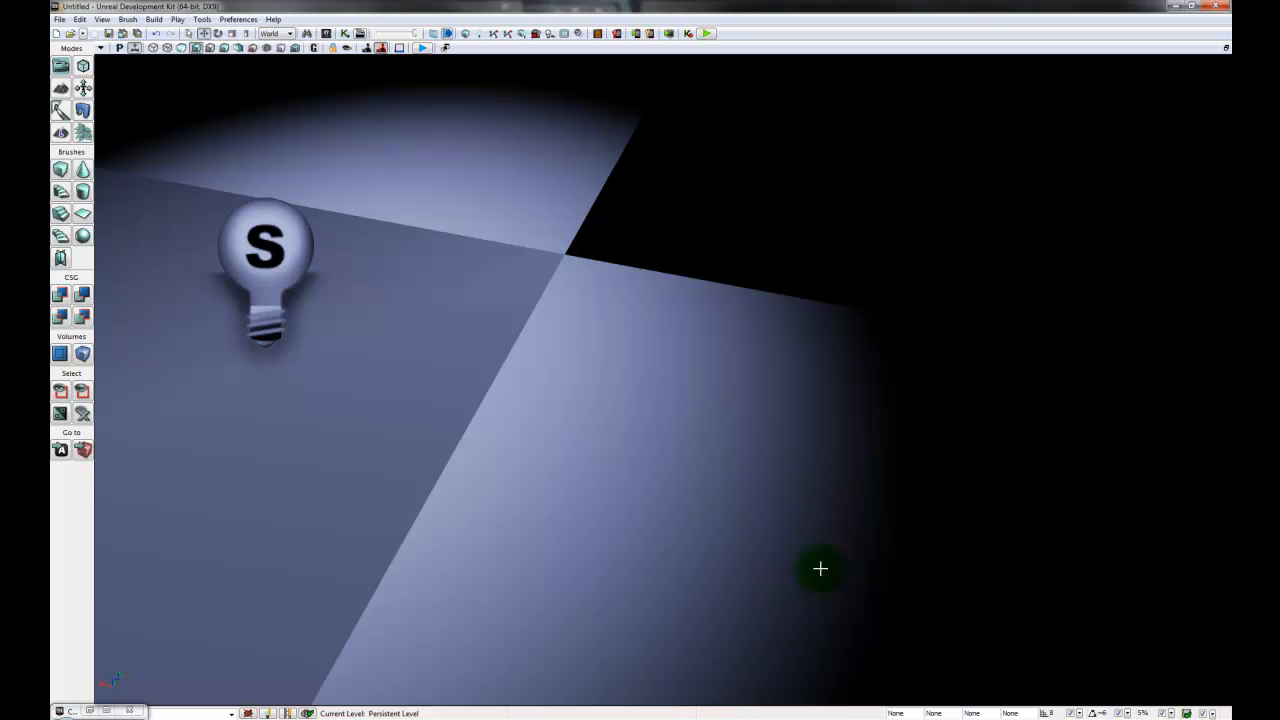
{"action": "right_click_drag", "start_coordinate": [410, 348], "coordinate": [180, 340]}
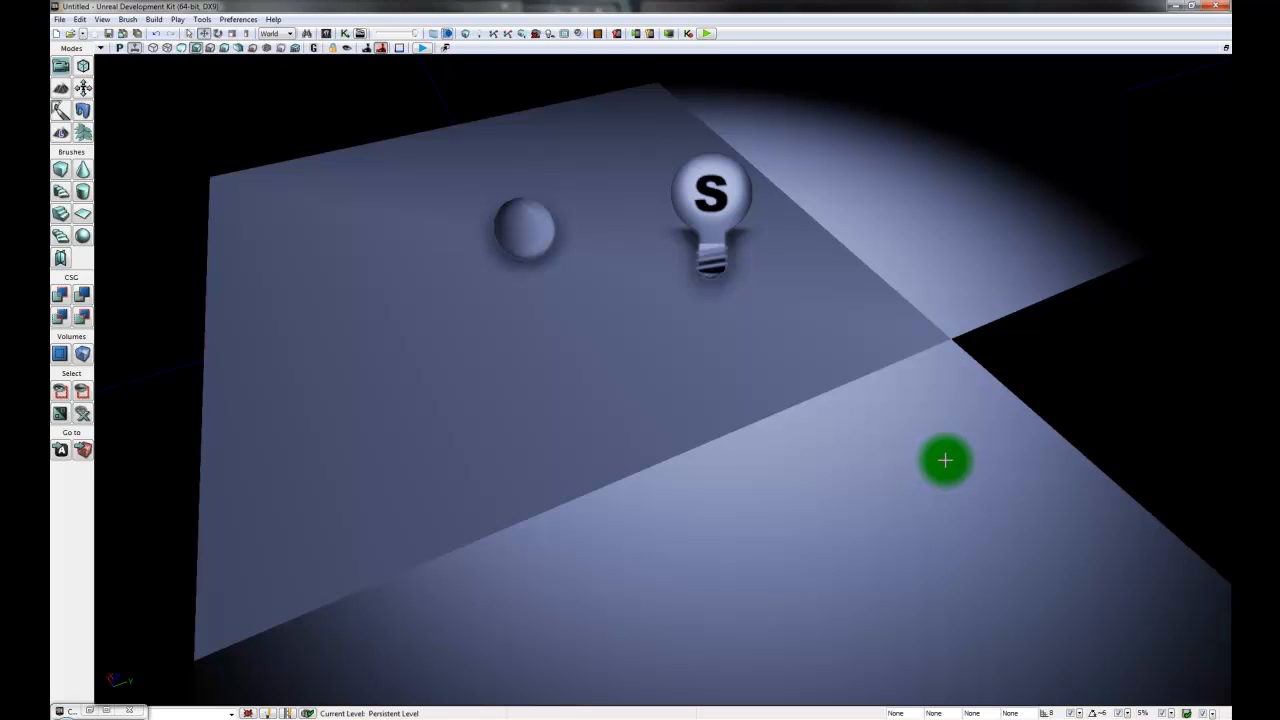
{"action": "left_click_drag", "start_coordinate": [985, 547], "coordinate": [896, 594]}
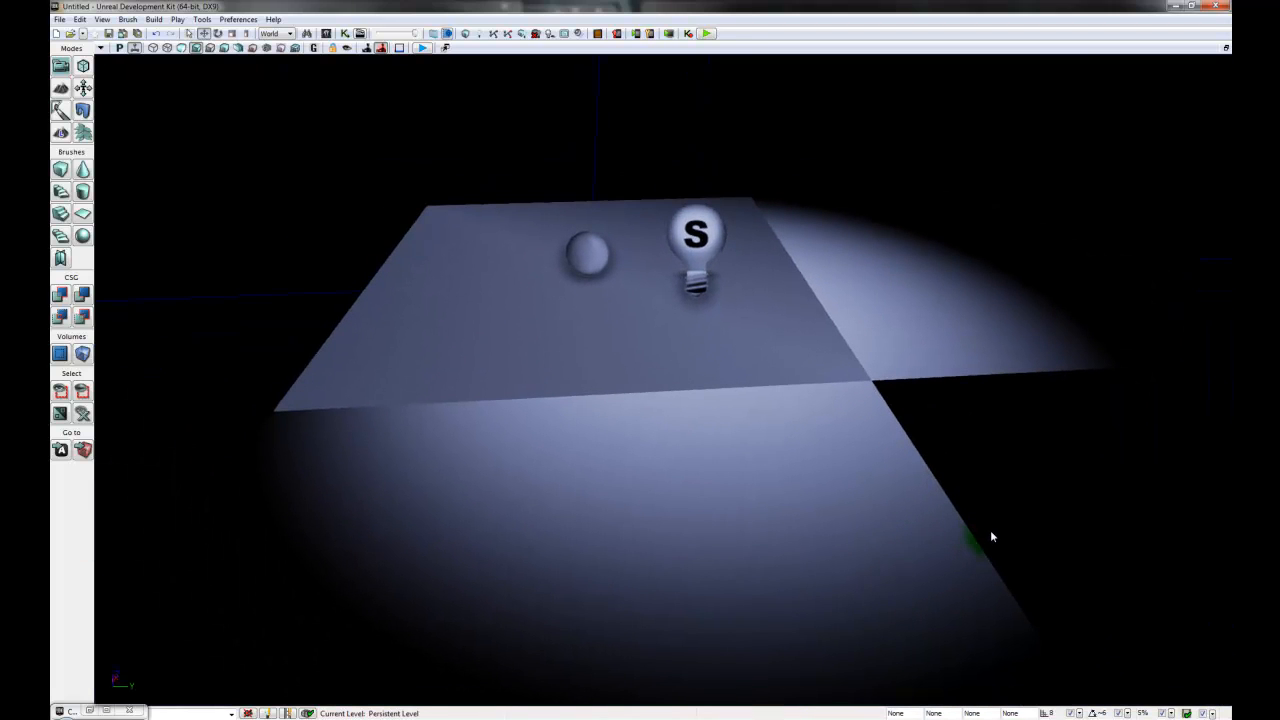
{"action": "left_click", "coordinate": [845, 481]}
{"action": "right_click_drag", "start_coordinate": [686, 344], "coordinate": [634, 314]}
{"action": "left_click_drag", "start_coordinate": [698, 410], "coordinate": [698, 378]}
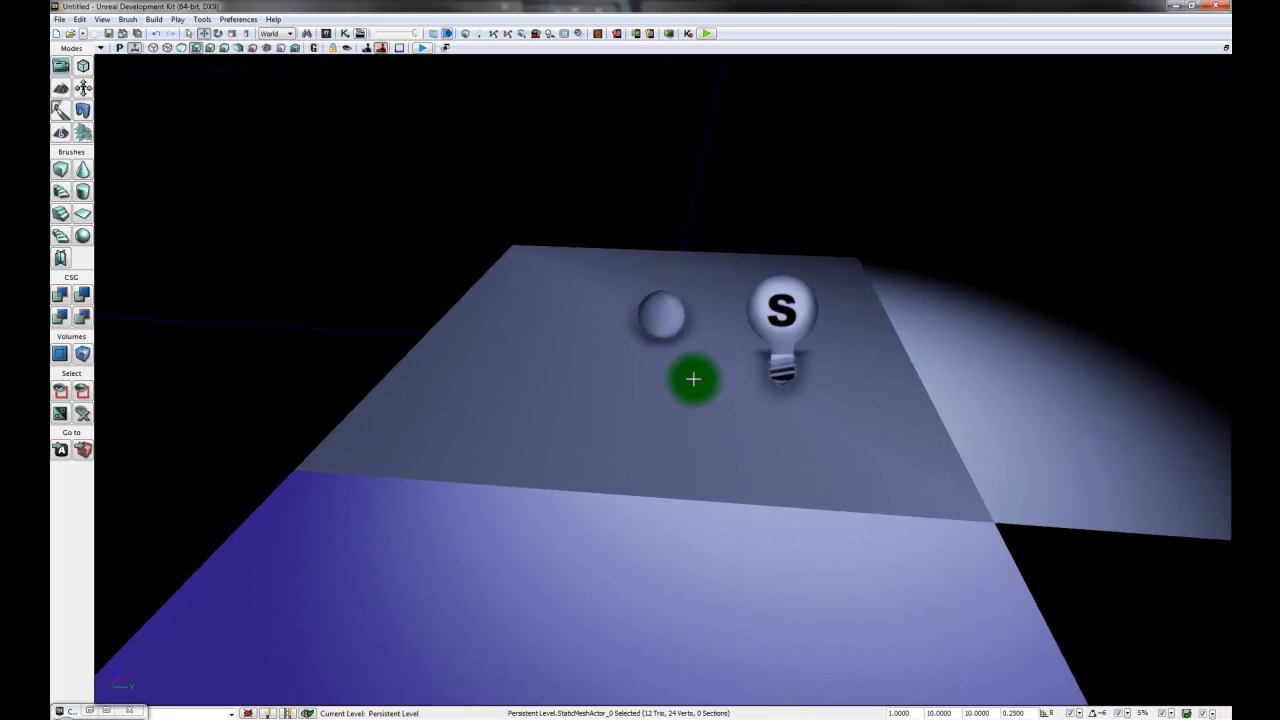
{"action": "right_click_drag", "start_coordinate": [772, 454], "coordinate": [757, 489]}
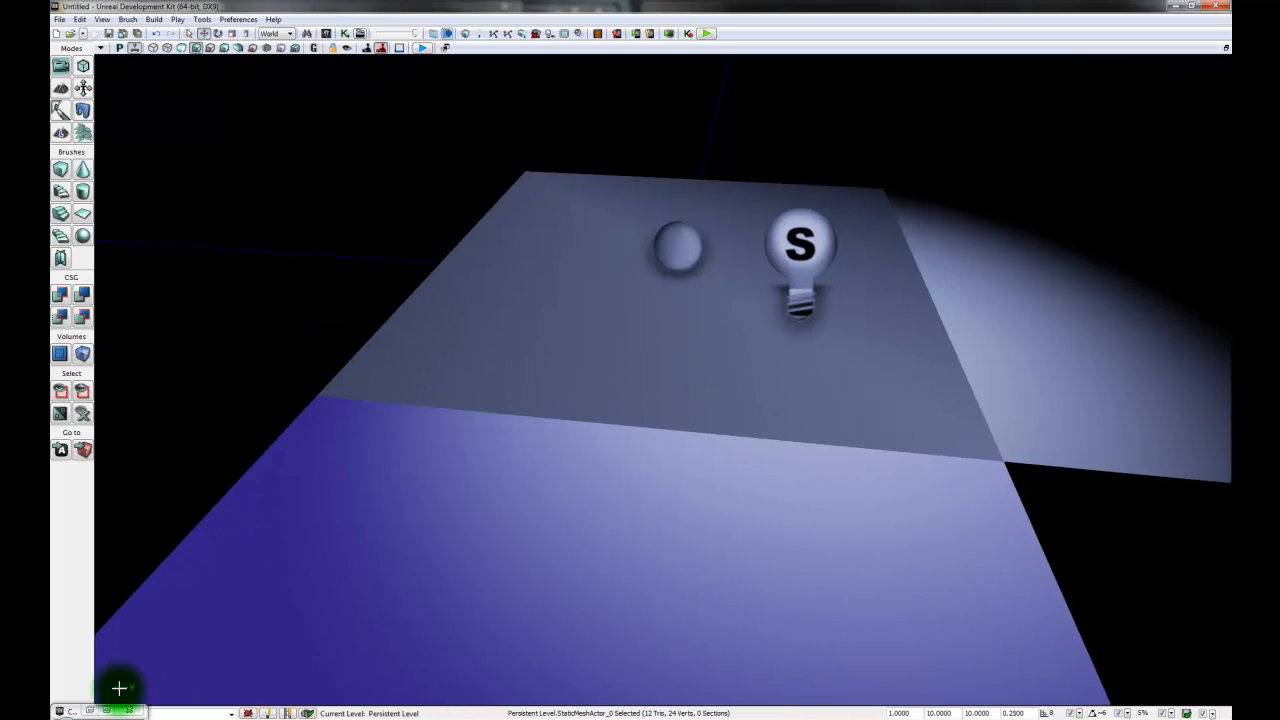
Step: Place the 2_2_2_Pyramid static mesh from the Content Browser on the original slab and minimize the browser
{"action": "left_click", "coordinate": [90, 711]}
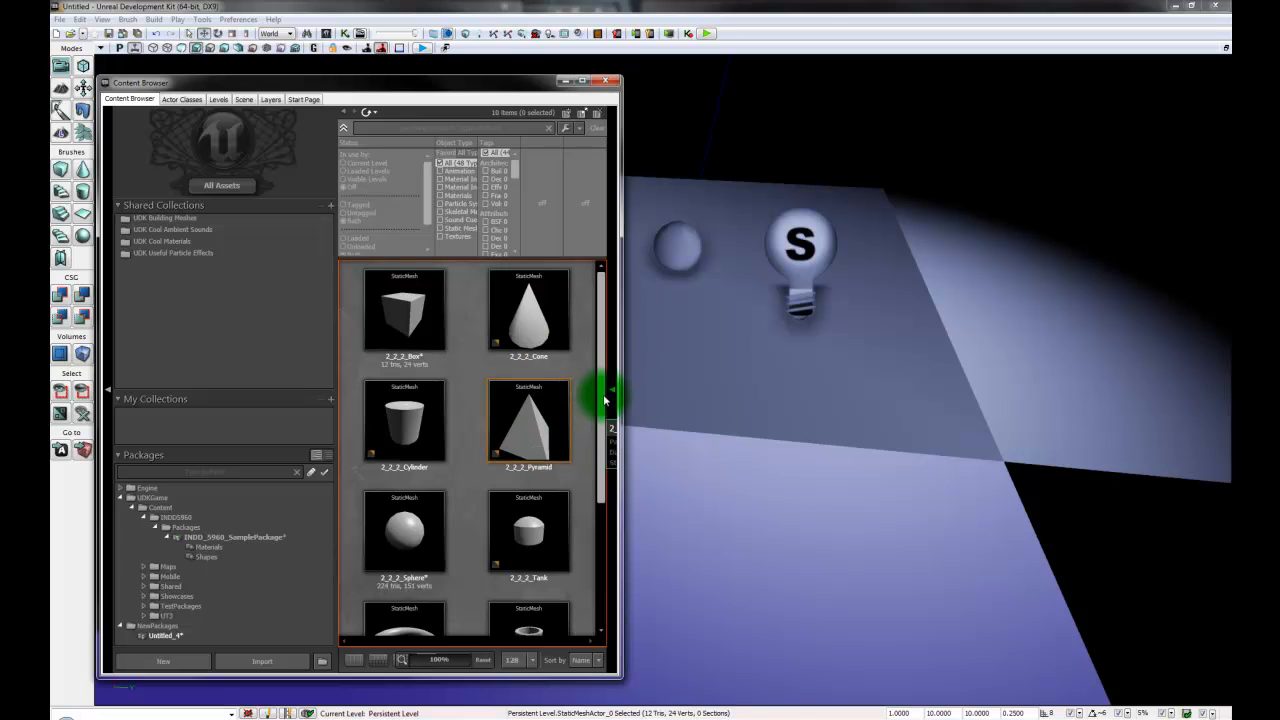
{"action": "scroll", "coordinate": [605, 400], "scroll_direction": "down", "scroll_amount": 2}
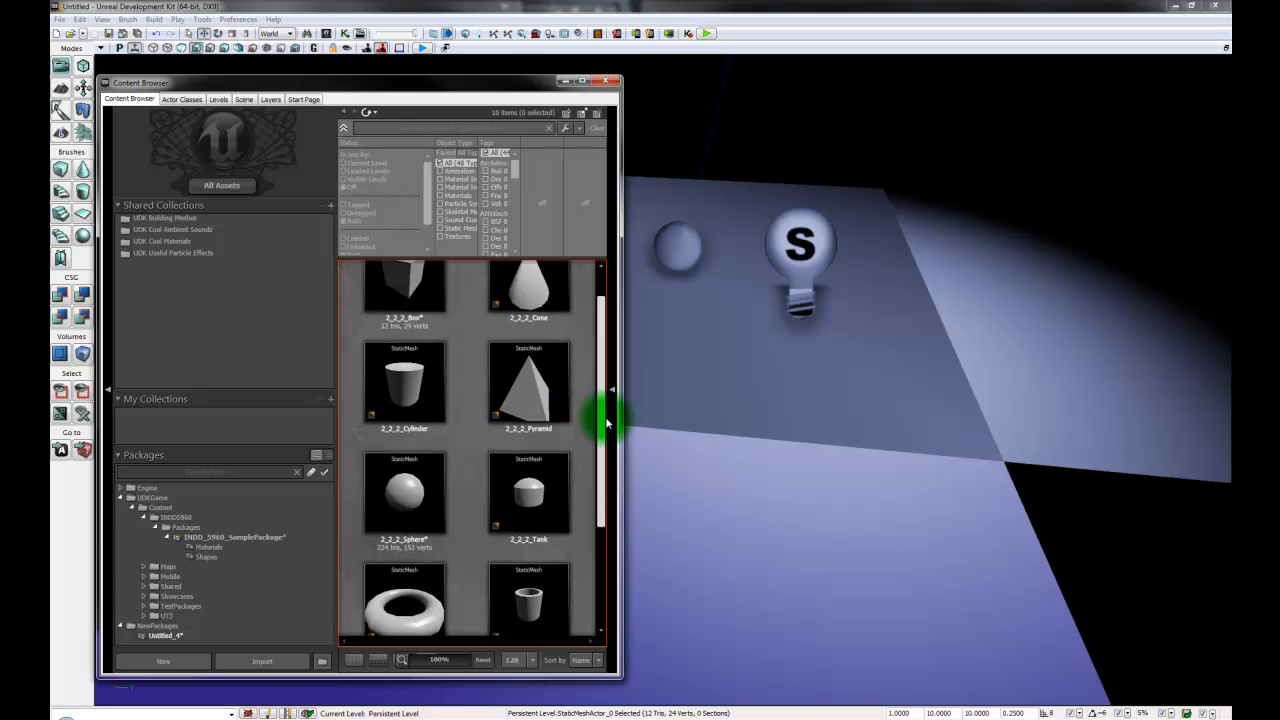
{"action": "left_click", "coordinate": [520, 405]}
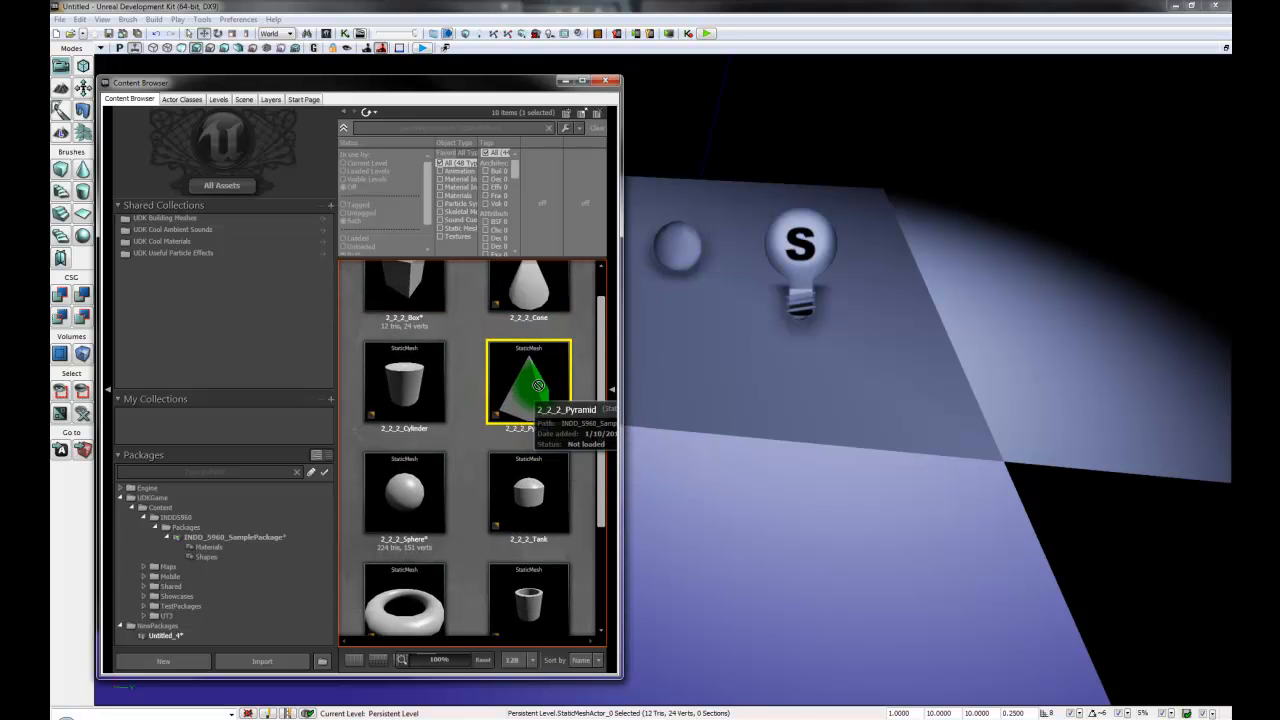
{"action": "left_click_drag", "start_coordinate": [797, 345], "coordinate": [506, 493]}
{"action": "left_click", "coordinate": [564, 80]}
Step: Switch to the four-viewport layout and frame the slabs and pyramid in the Top view
{"action": "mouse_move", "coordinate": [980, 446]}
{"action": "left_mouse_down"}
{"action": "mouse_move", "coordinate": [1003, 423]}
{"action": "mouse_move", "coordinate": [971, 337]}
{"action": "mouse_move", "coordinate": [922, 403]}
{"action": "left_mouse_up"}
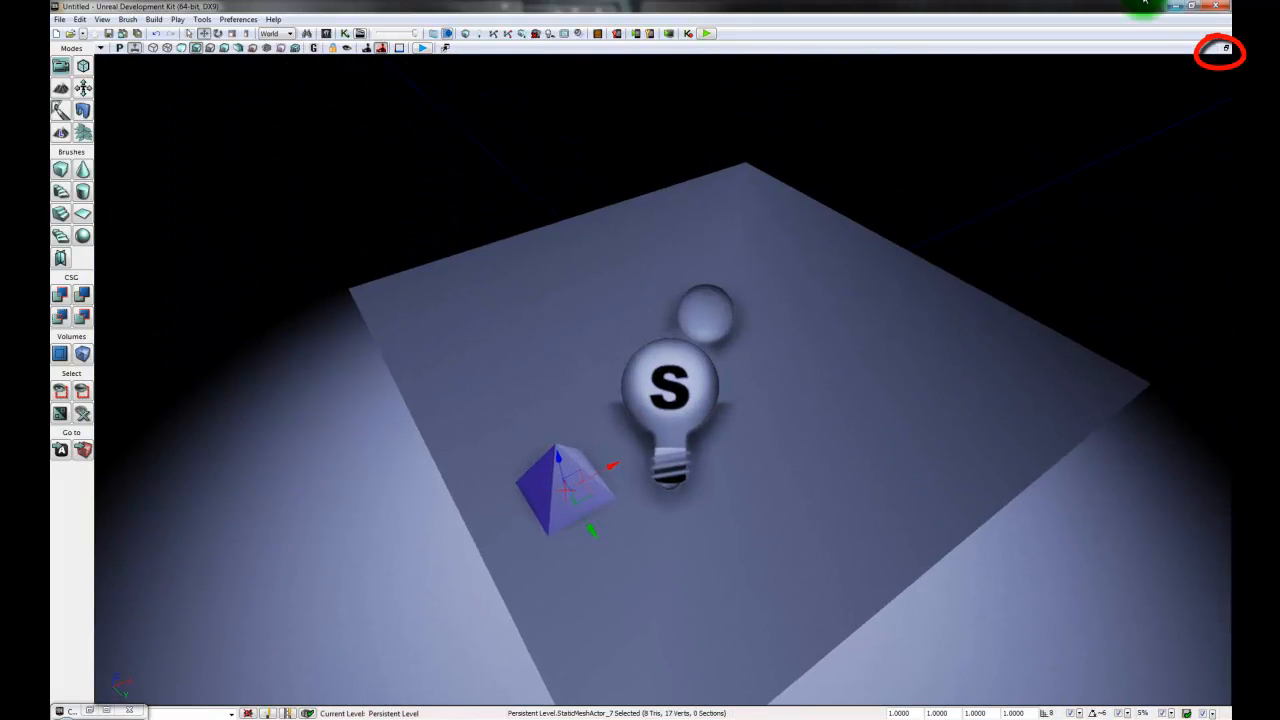
{"action": "left_click", "coordinate": [1224, 49]}
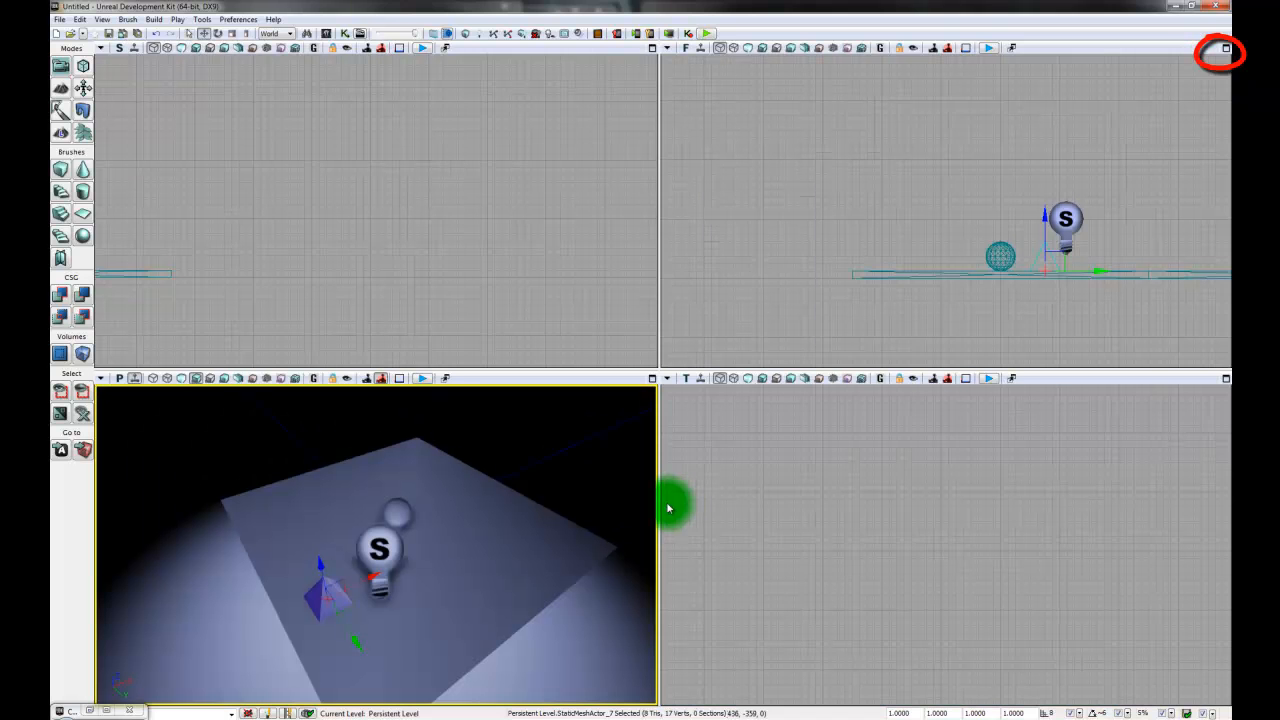
{"action": "mouse_move", "coordinate": [1080, 614]}
{"action": "left_mouse_down"}
{"action": "mouse_move", "coordinate": [1008, 572]}
{"action": "mouse_move", "coordinate": [946, 440]}
{"action": "mouse_move", "coordinate": [1006, 646]}
{"action": "mouse_move", "coordinate": [1067, 658]}
{"action": "mouse_move", "coordinate": [977, 517]}
{"action": "mouse_move", "coordinate": [1083, 595]}
{"action": "left_mouse_up"}
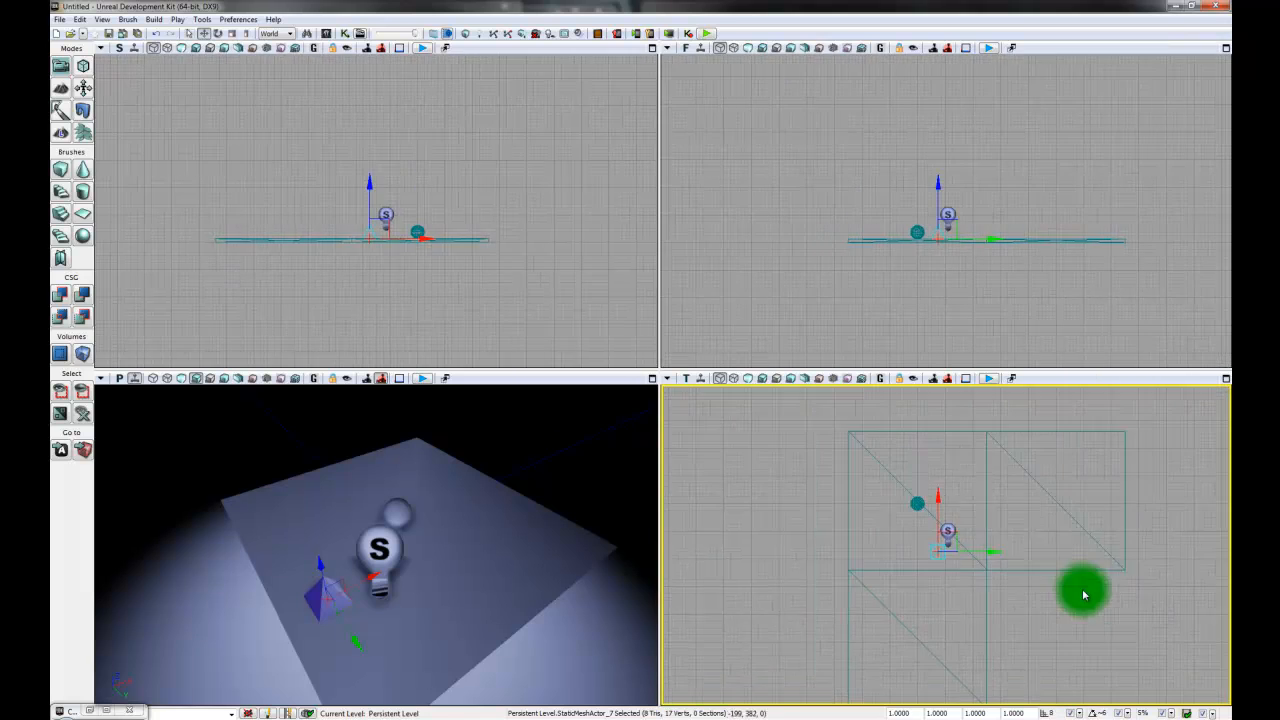
{"action": "left_click_drag", "start_coordinate": [976, 476], "coordinate": [958, 538]}
Step: In the Top view, move the pyramid 64 units along X, and move the point light along X to beyond the sphere
{"action": "left_click_drag", "start_coordinate": [1068, 552], "coordinate": [929, 573]}
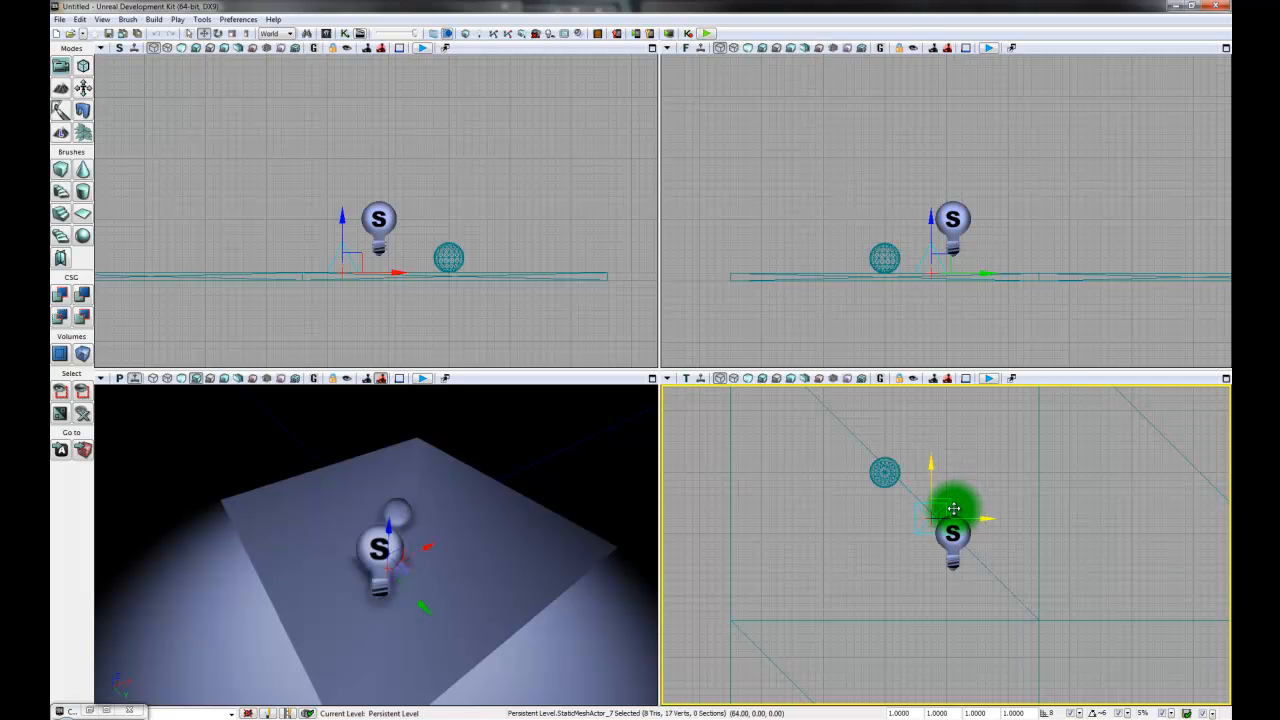
{"action": "left_click_drag", "start_coordinate": [954, 509], "coordinate": [945, 535]}
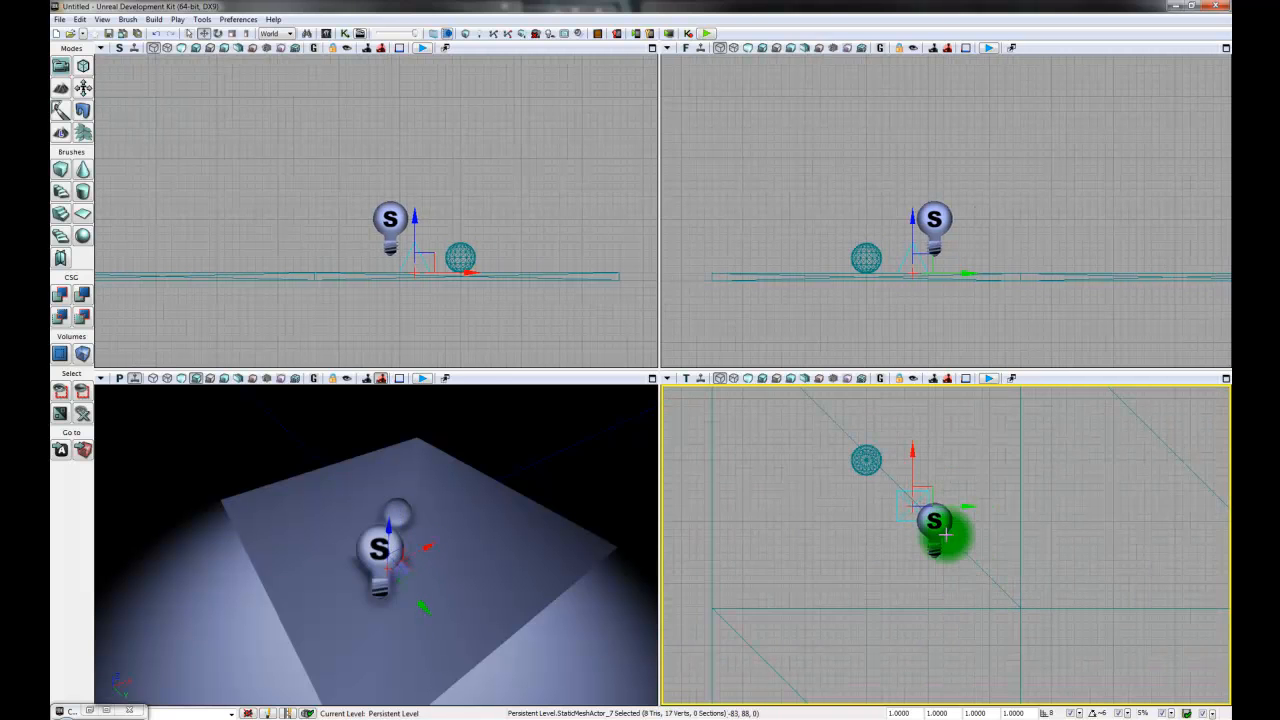
{"action": "left_click", "coordinate": [944, 527]}
{"action": "left_click_drag", "start_coordinate": [935, 477], "coordinate": [1030, 485]}
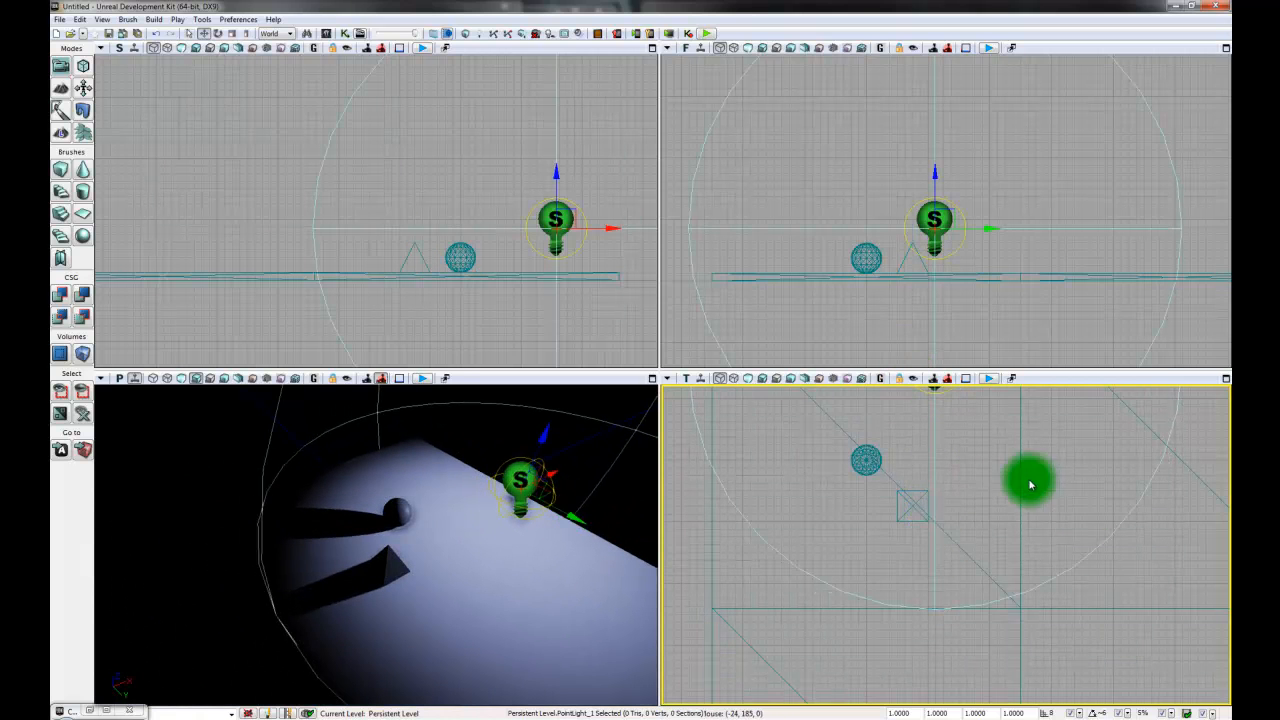
Step: Select the pyramid and try rotating it about its vertical axis in the Top view
{"action": "left_click", "coordinate": [899, 510]}
{"action": "mouse_move", "coordinate": [954, 566]}
{"action": "left_mouse_down"}
{"action": "mouse_move", "coordinate": [949, 549]}
{"action": "mouse_move", "coordinate": [933, 554]}
{"action": "left_mouse_up"}
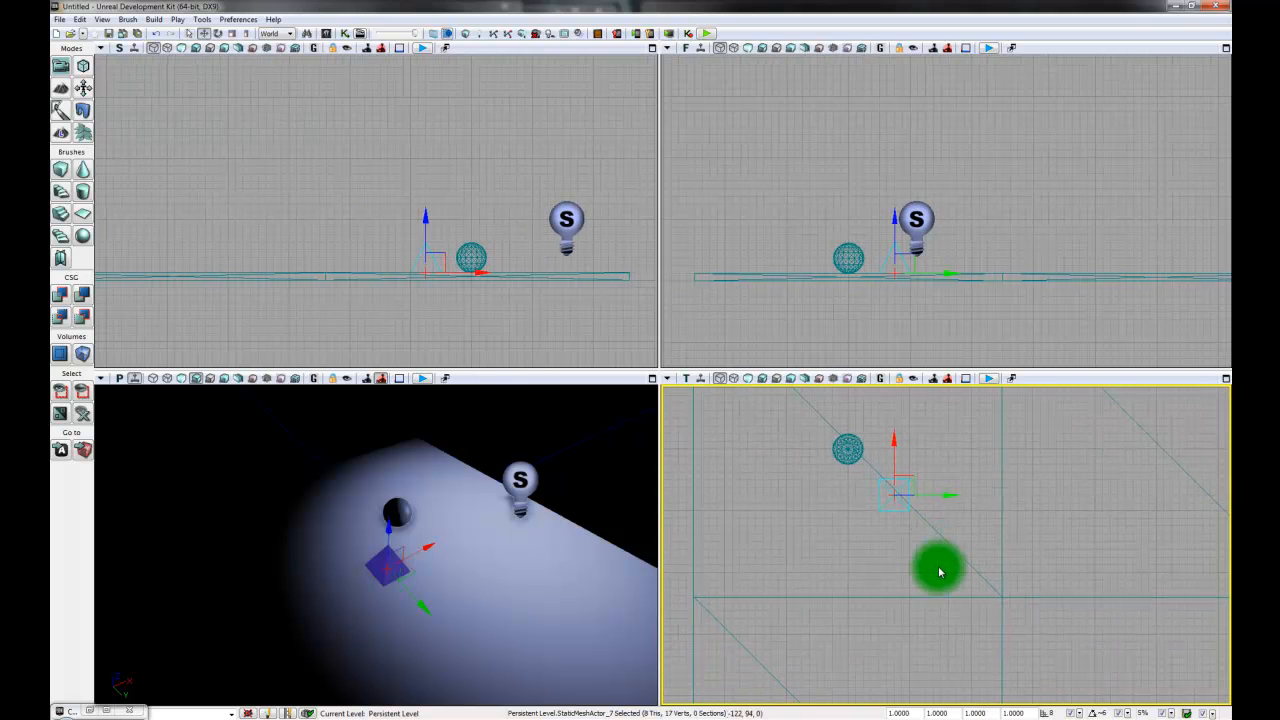
{"action": "key", "text": "space"}
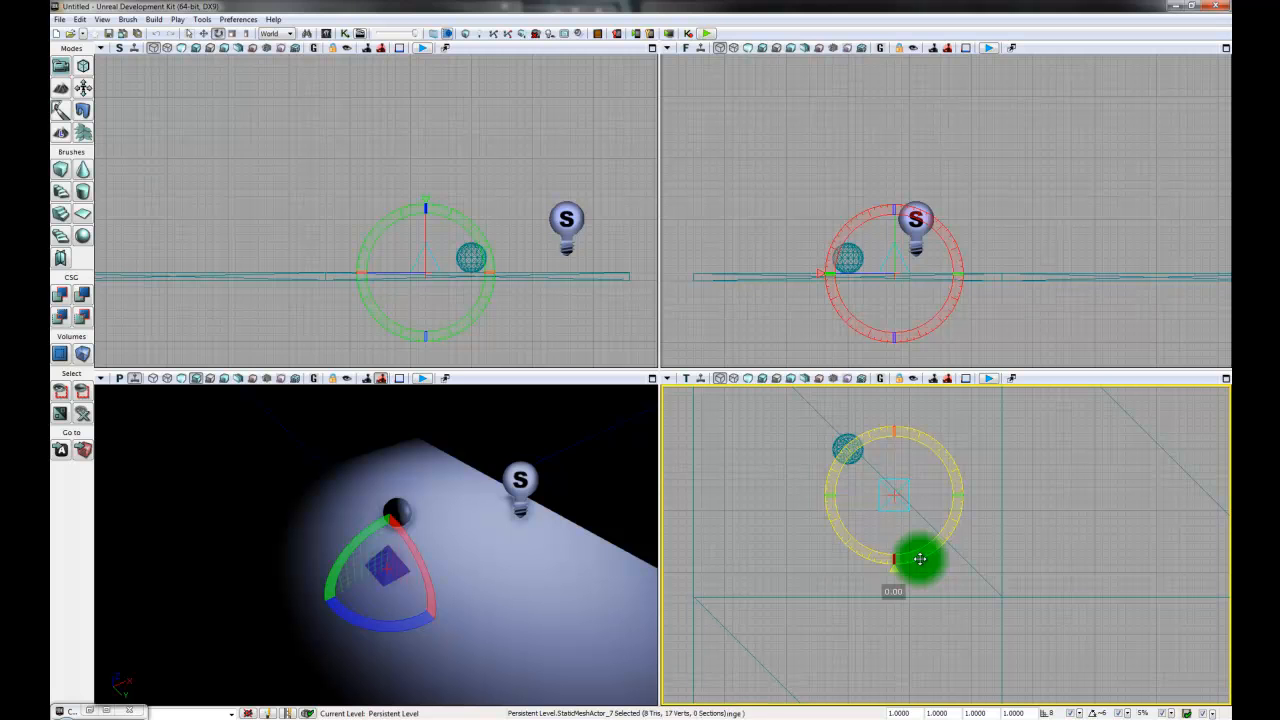
{"action": "left_click_drag", "start_coordinate": [991, 547], "coordinate": [661, 591]}
{"action": "key", "text": "ctrl+z"}
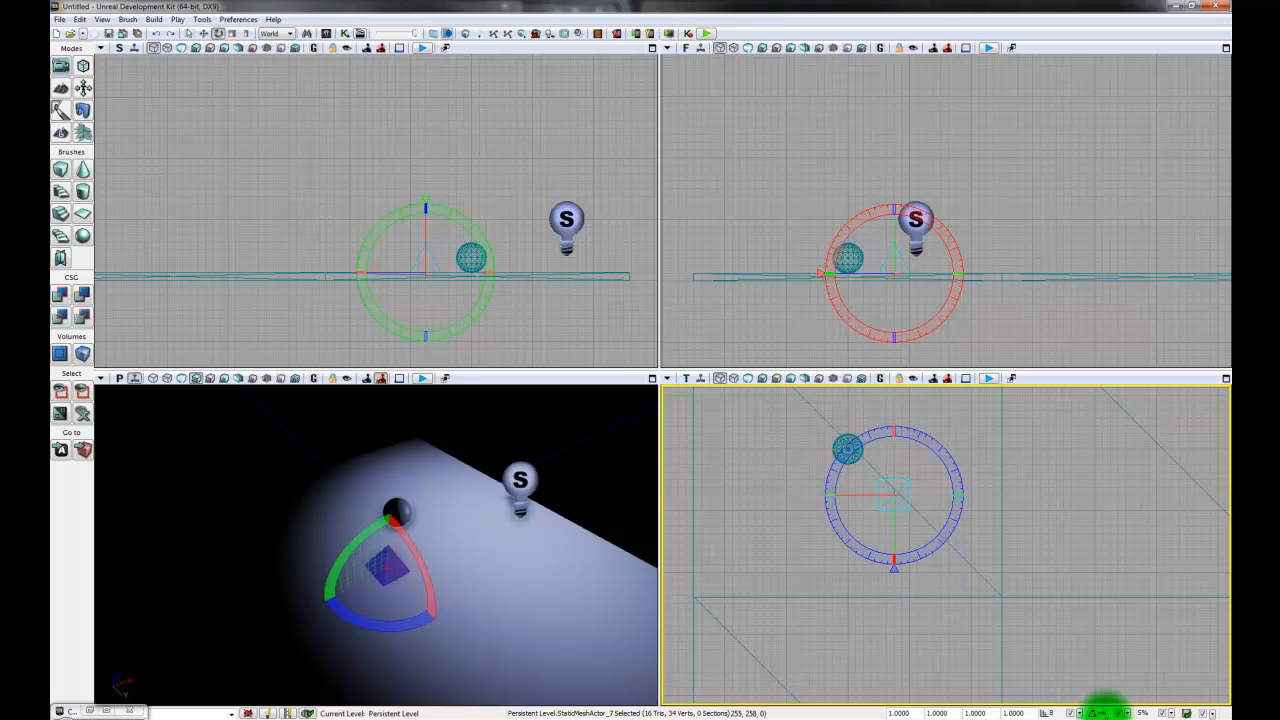
Step: Set the rotation grid snap to 45 degrees and rotate the pyramid 45° about its vertical axis
{"action": "left_click", "coordinate": [1128, 712]}
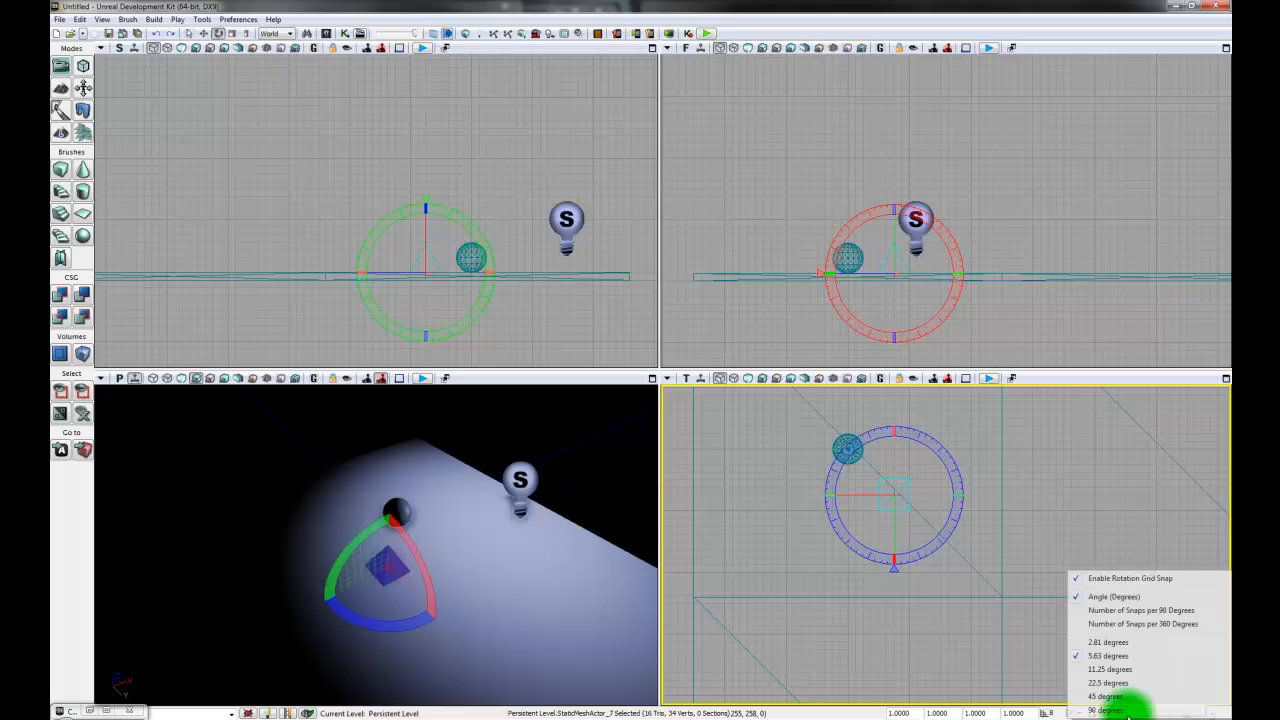
{"action": "left_click", "coordinate": [1127, 697]}
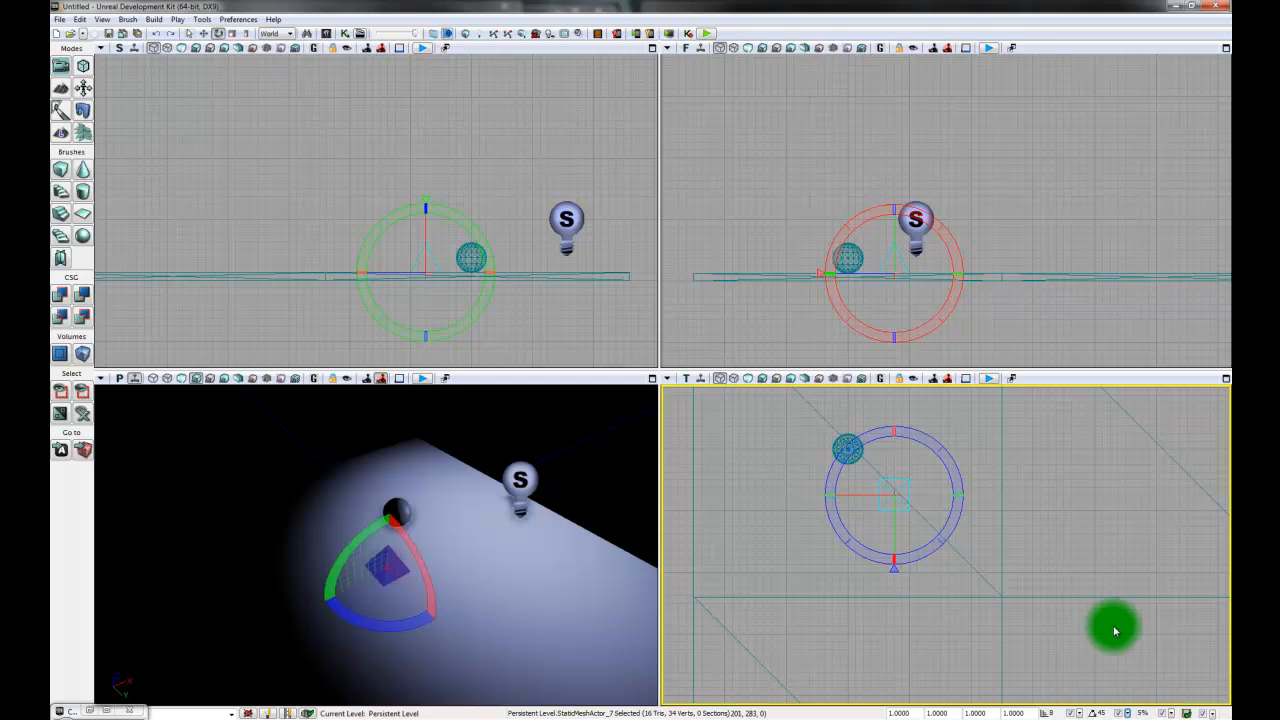
{"action": "mouse_move", "coordinate": [962, 593]}
{"action": "left_mouse_down"}
{"action": "mouse_move", "coordinate": [954, 611]}
{"action": "mouse_move", "coordinate": [955, 600]}
{"action": "left_mouse_up"}
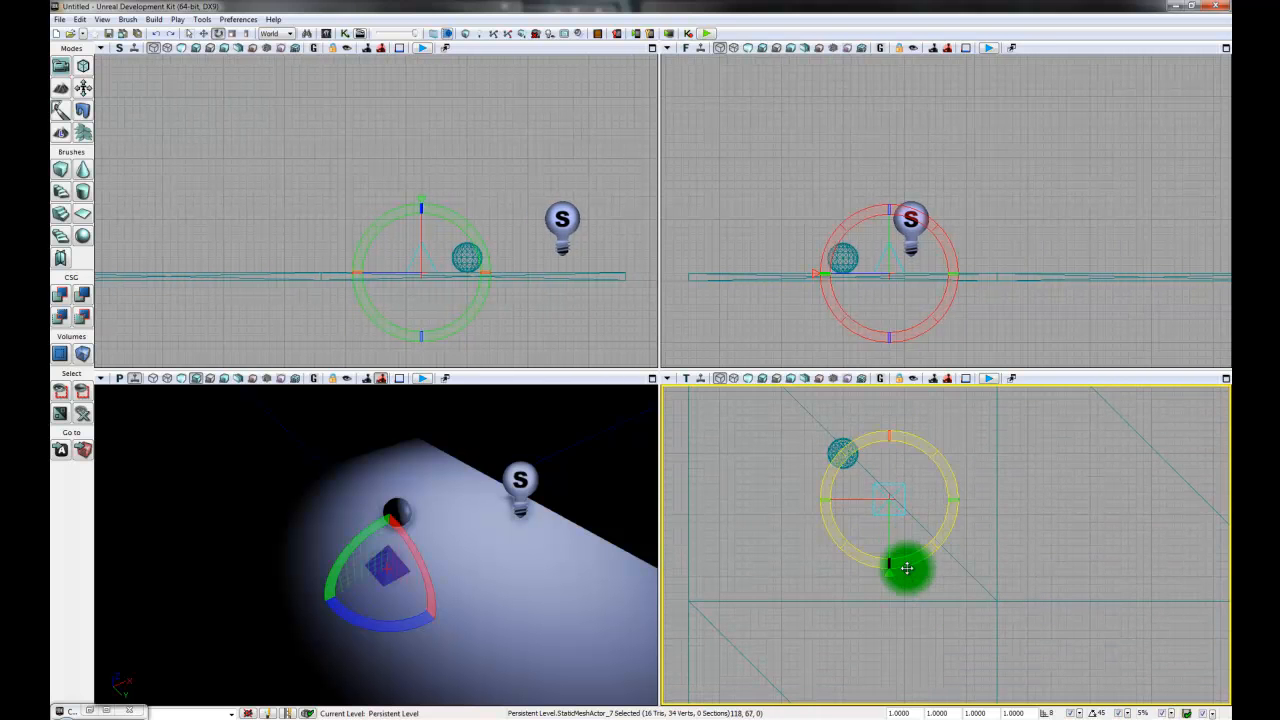
{"action": "left_click_drag", "start_coordinate": [907, 565], "coordinate": [1174, 563]}
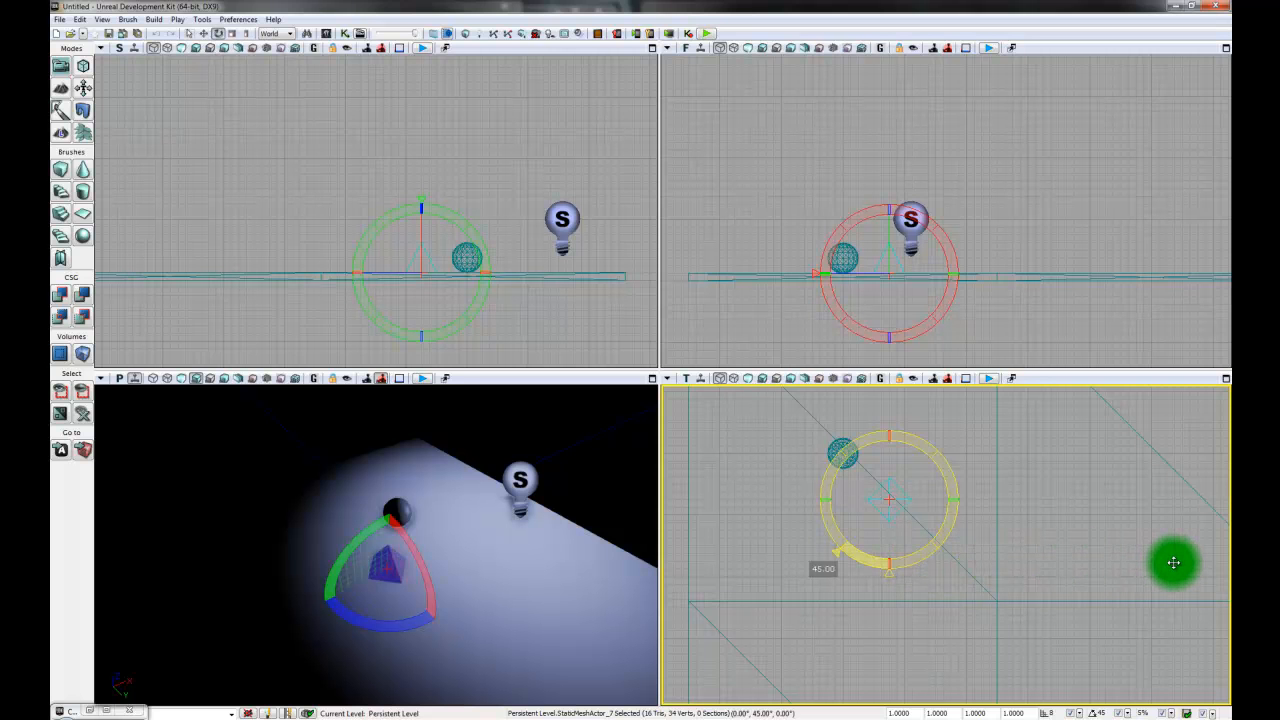
Step: Return to translation mode and move the pyramid diagonally away from the sphere in the Top view
{"action": "mouse_move", "coordinate": [940, 574]}
{"action": "left_mouse_down"}
{"action": "mouse_move", "coordinate": [917, 574]}
{"action": "mouse_move", "coordinate": [934, 586]}
{"action": "left_mouse_up"}
{"action": "scroll", "coordinate": [934, 575], "scroll_direction": "up", "scroll_amount": 1}
{"action": "scroll", "coordinate": [934, 575], "scroll_direction": "up", "scroll_amount": 1}
{"action": "key", "text": "space"}
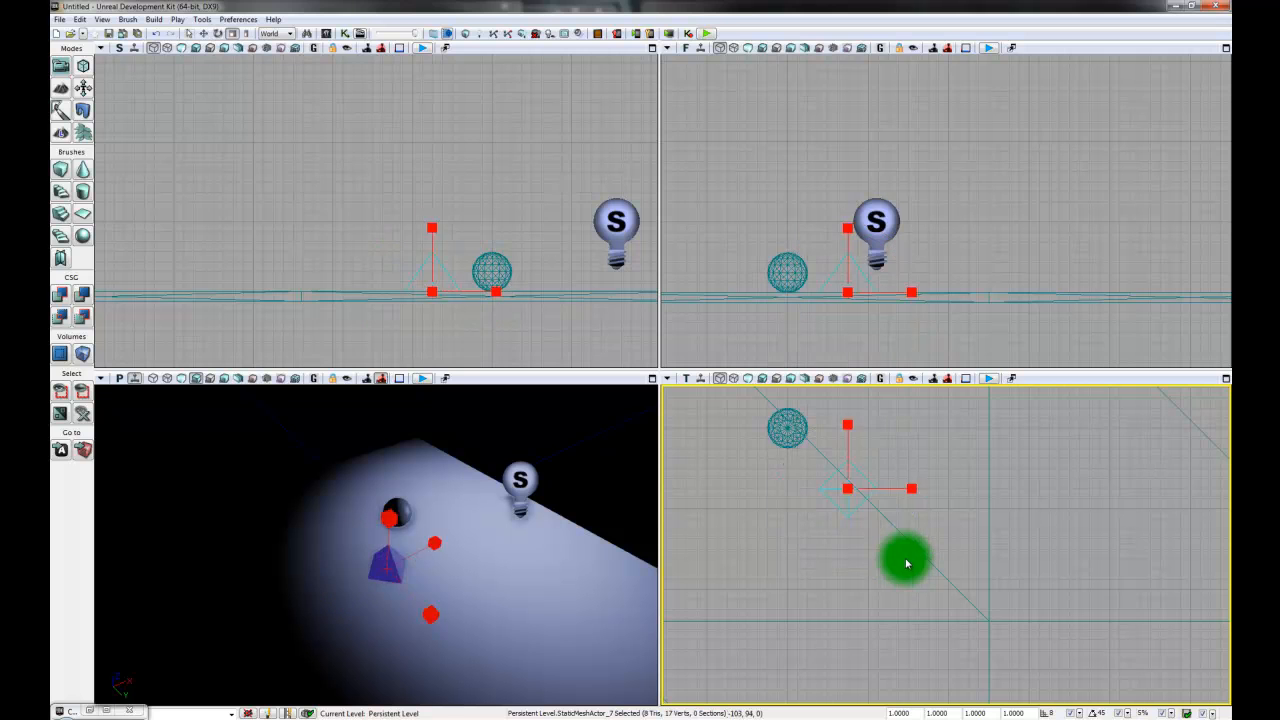
{"action": "key", "text": "space"}
{"action": "key", "text": "space"}
{"action": "left_click_drag", "start_coordinate": [867, 476], "coordinate": [879, 490]}
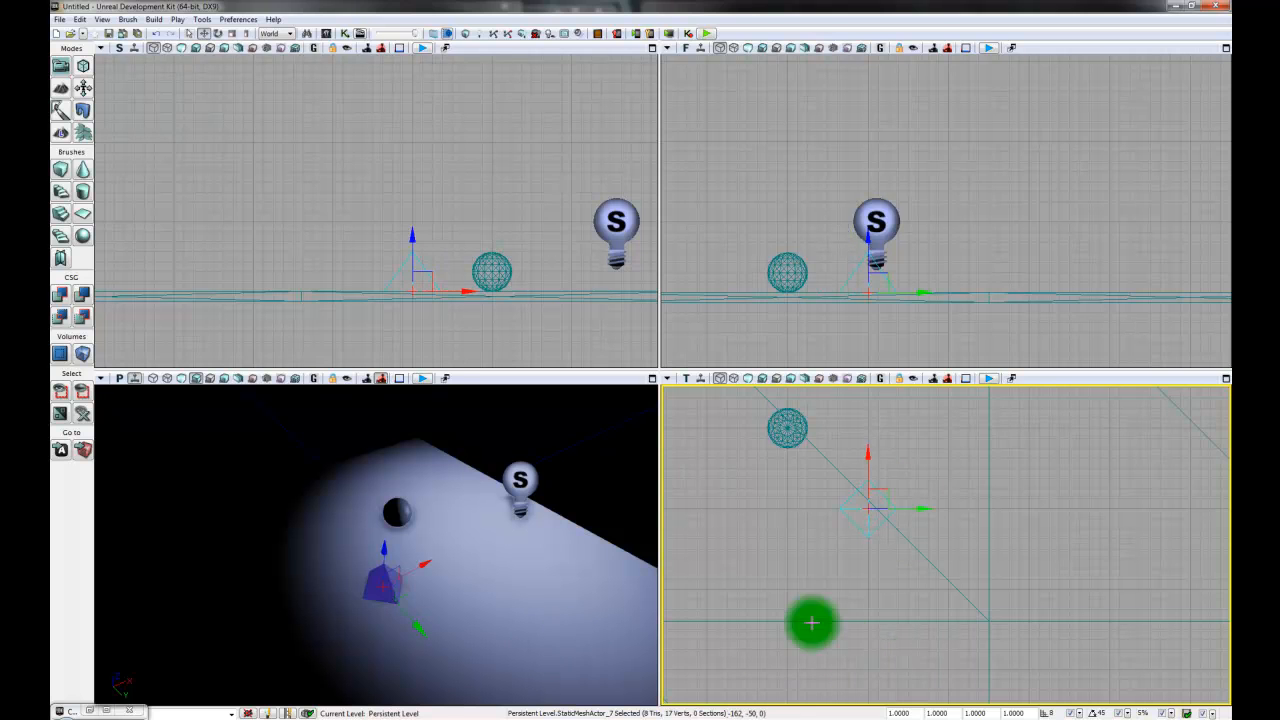
Step: In the Top view, duplicate the pyramid along X past the sphere, and duplicate that copy along Y to the sphere's opposite side
{"action": "left_click_drag", "start_coordinate": [840, 596], "coordinate": [849, 614]}
{"action": "key", "text": "space"}
{"action": "key", "text": "space"}
{"action": "key", "text": "space"}
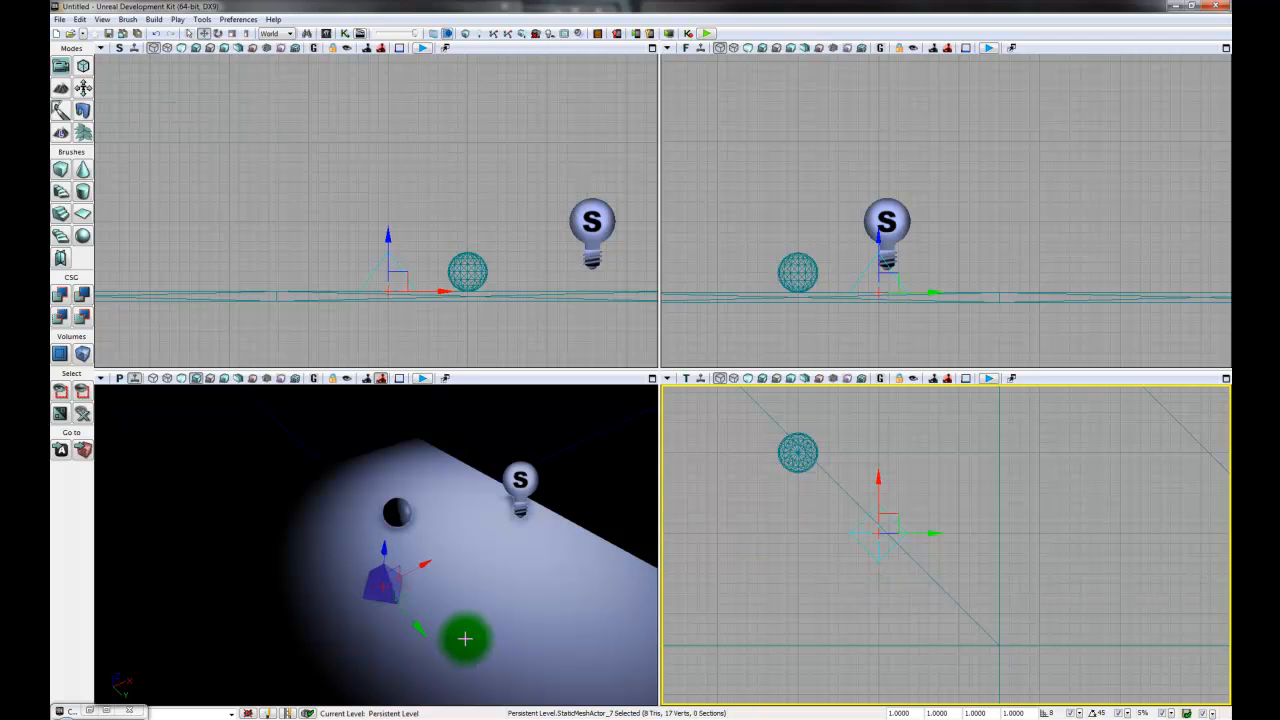
{"action": "right_click_drag", "start_coordinate": [510, 596], "coordinate": [294, 706]}
{"action": "right_click_drag", "start_coordinate": [760, 568], "coordinate": [824, 594]}
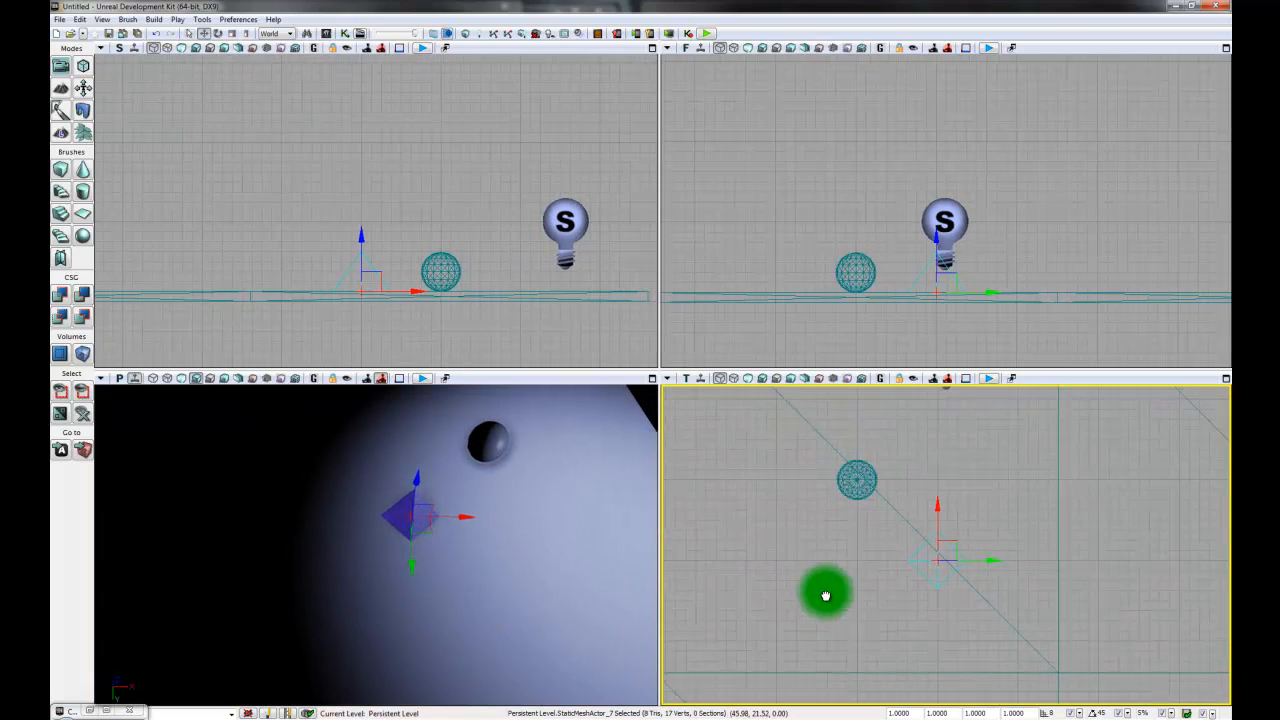
{"action": "scroll", "coordinate": [822, 600], "scroll_direction": "down", "scroll_amount": 3}
{"action": "left_click_drag", "start_coordinate": [907, 521], "coordinate": [900, 525]}
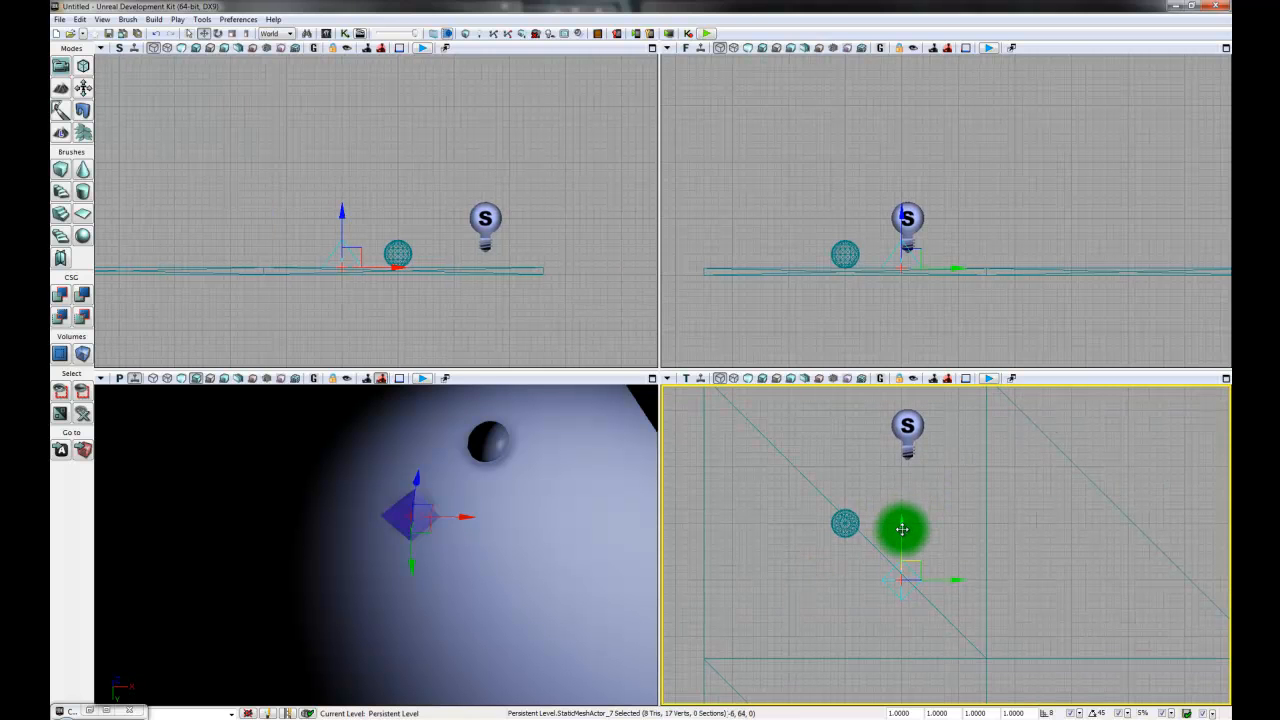
{"action": "left_click_drag", "start_coordinate": [902, 525], "coordinate": [774, 471]}
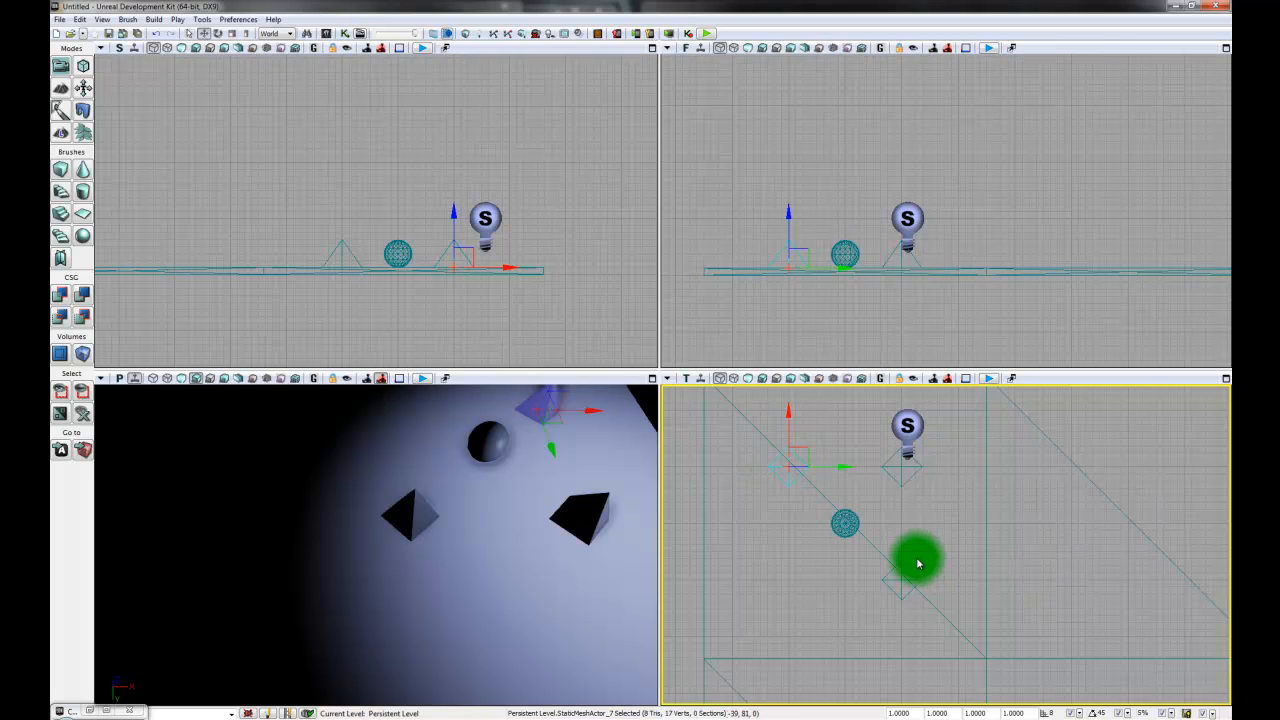
Step: Delete the last pyramid copy, select the two remaining pyramids and duplicate them together -128 units along Y
{"action": "key", "text": "Delete"}
{"action": "left_click", "coordinate": [898, 483]}
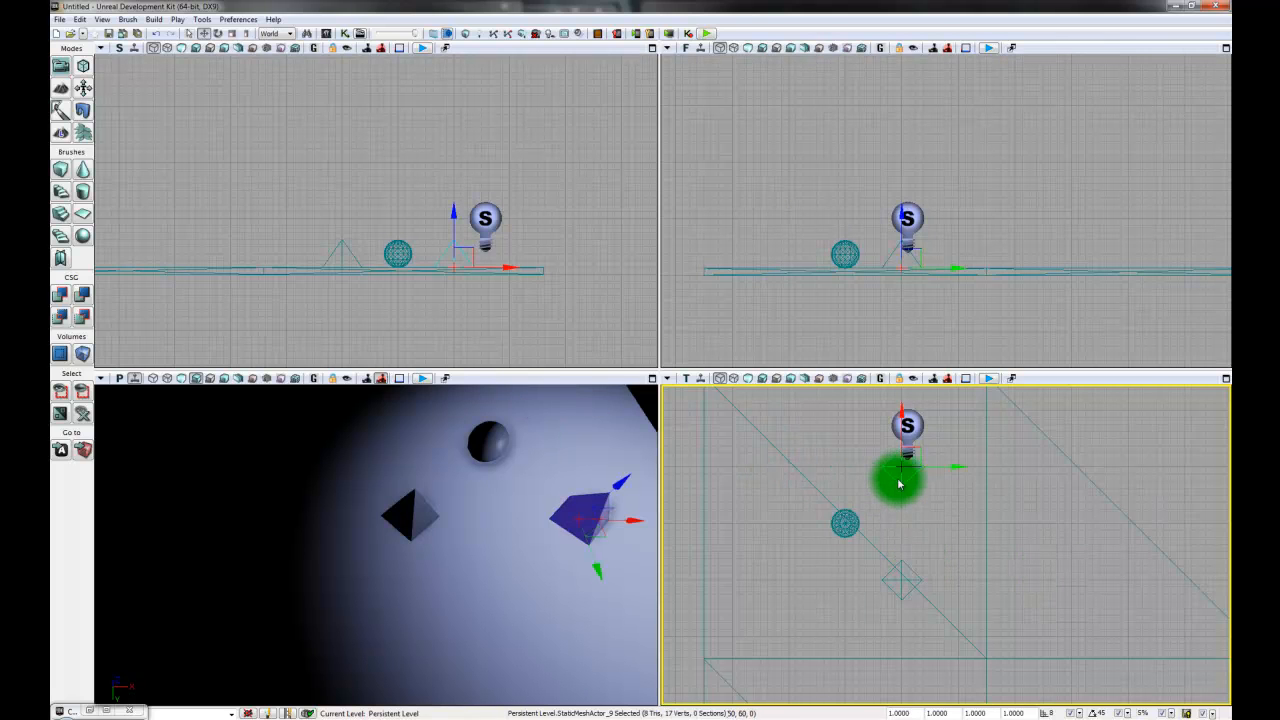
{"action": "left_click", "coordinate": [915, 580], "text": "ctrl"}
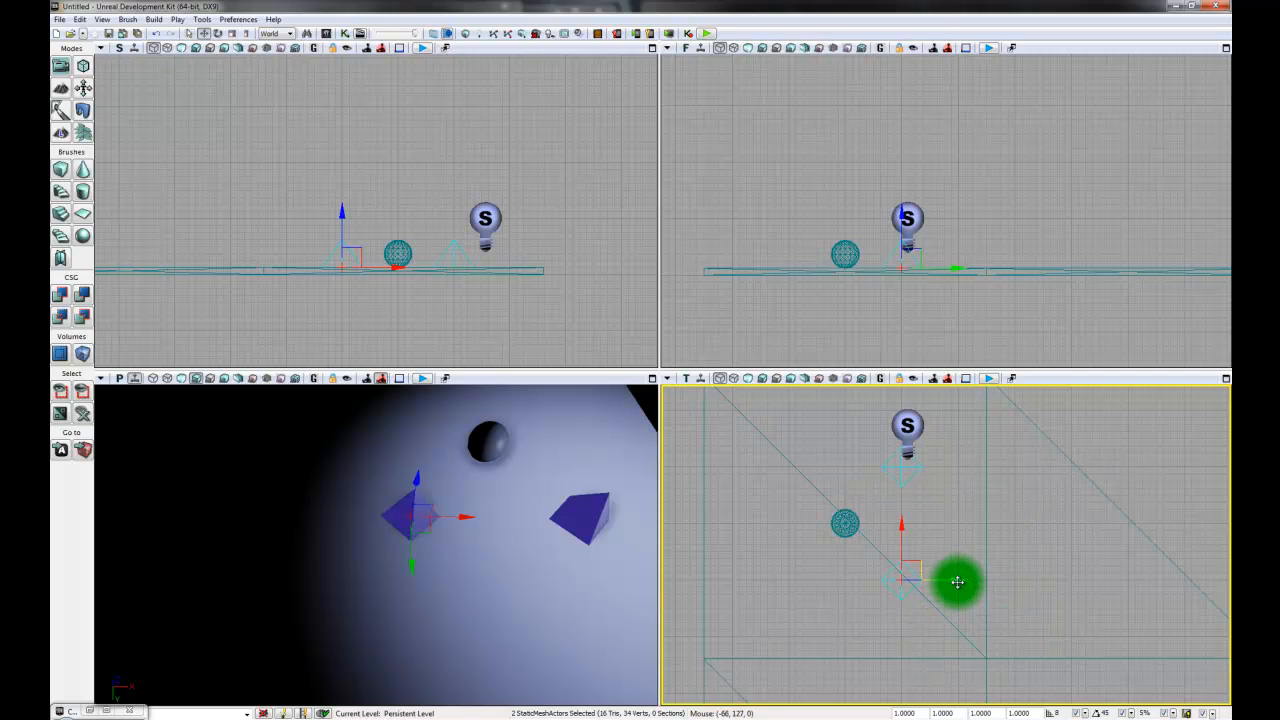
{"action": "left_click_drag", "start_coordinate": [946, 583], "coordinate": [790, 597], "text": "alt"}
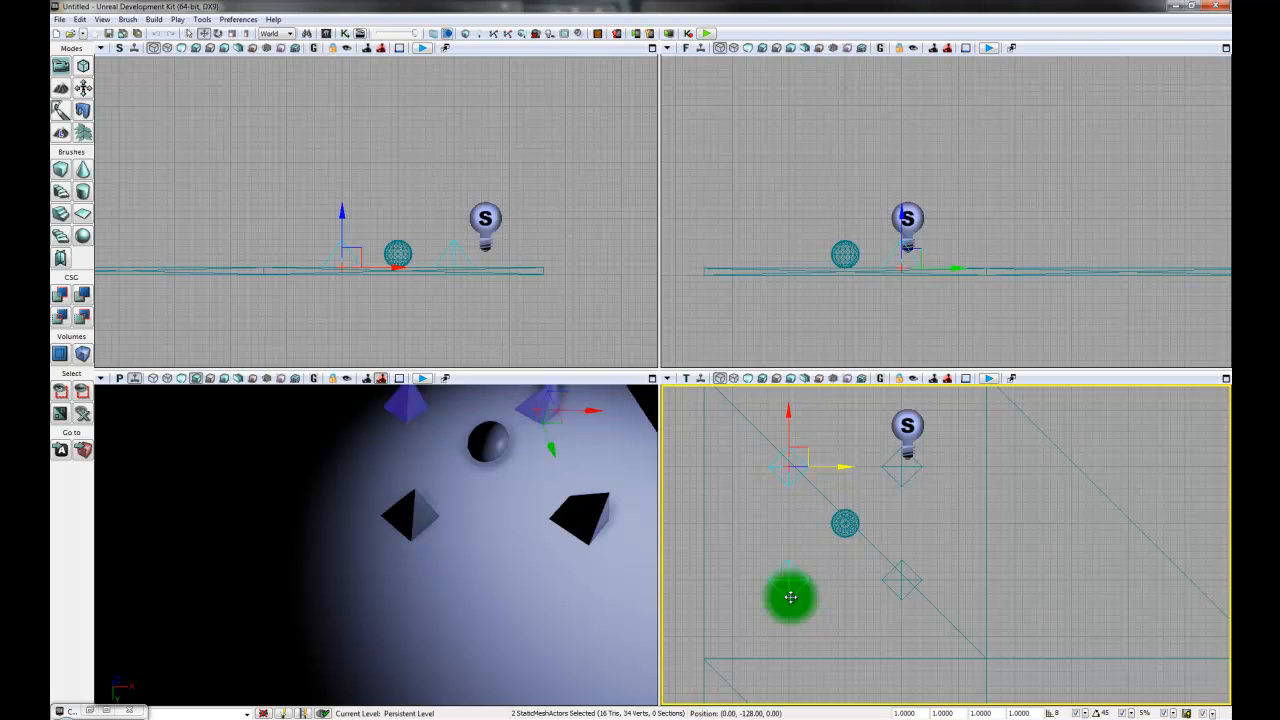
{"action": "left_click", "coordinate": [847, 617]}
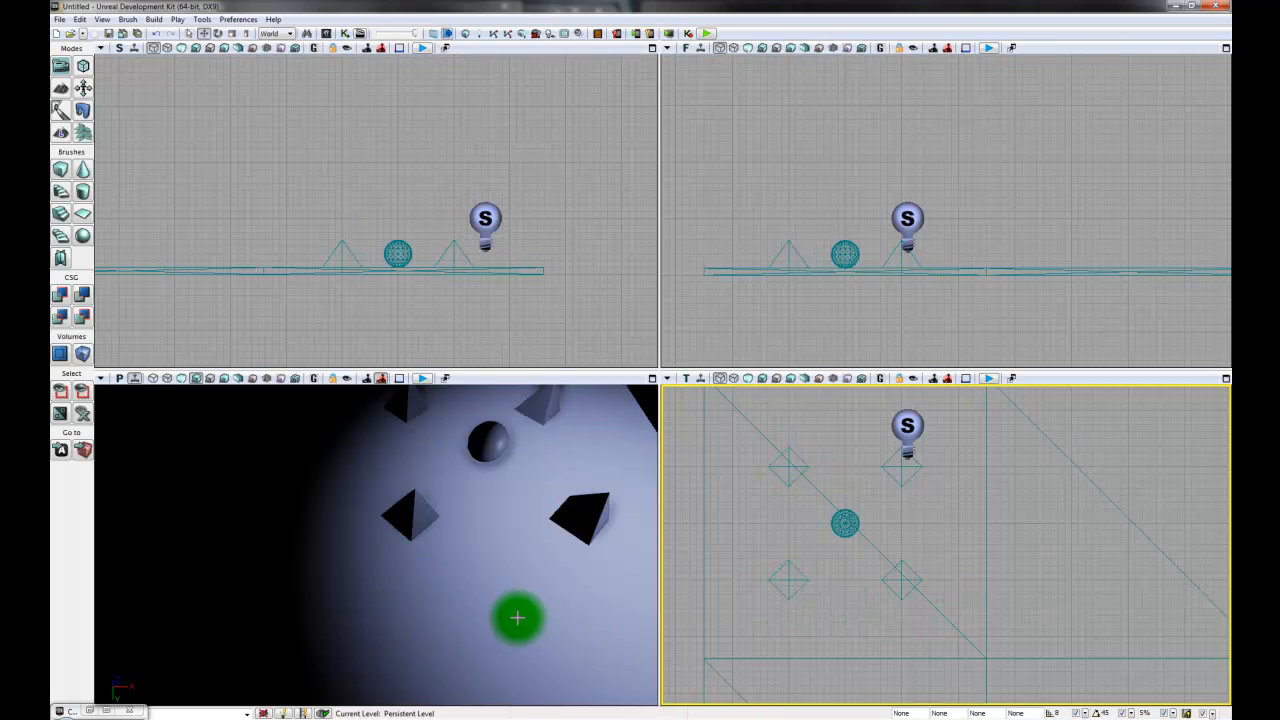
Step: Fly around the scene in the perspective view to examine how the four pyramids surround the sphere
{"action": "right_click_drag", "start_coordinate": [518, 618], "coordinate": [397, 520]}
{"action": "middle_click_drag", "start_coordinate": [397, 520], "coordinate": [557, 605]}
{"action": "right_click_drag", "start_coordinate": [557, 605], "coordinate": [557, 612]}
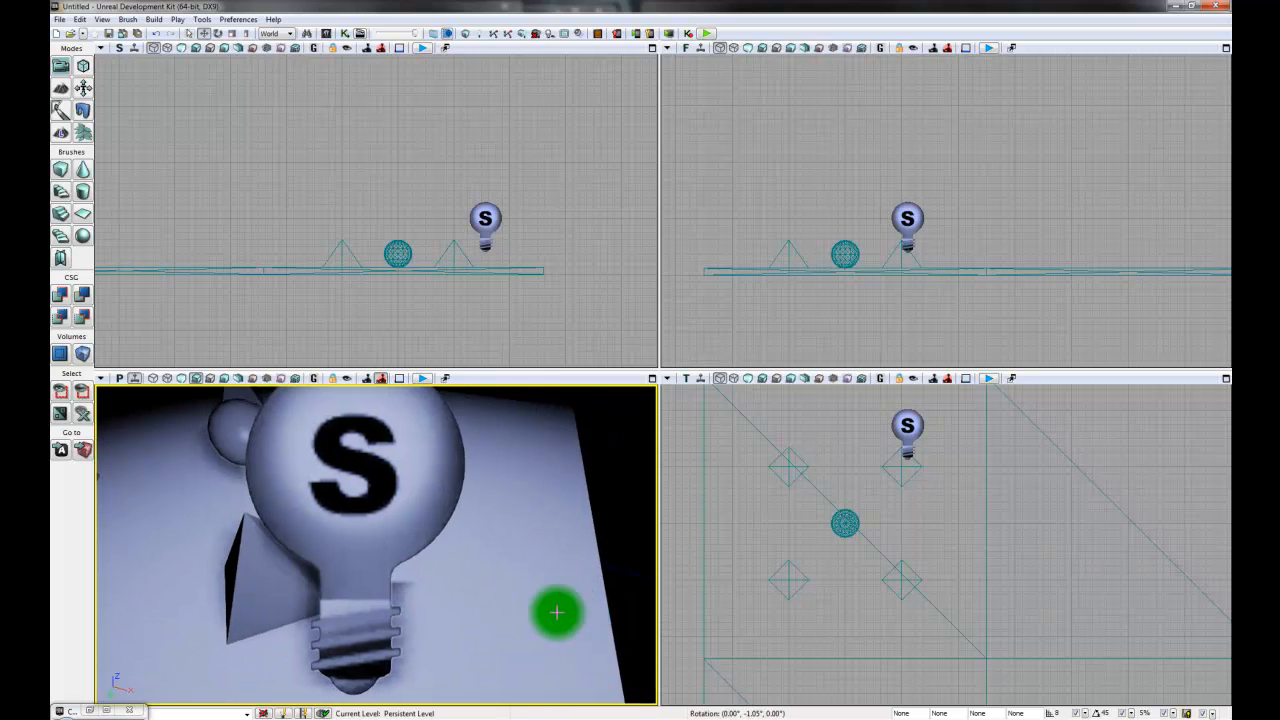
{"action": "left_click_drag", "start_coordinate": [557, 612], "coordinate": [431, 640]}
{"action": "right_click_drag", "start_coordinate": [431, 640], "coordinate": [497, 540]}
{"action": "middle_click_drag", "start_coordinate": [497, 540], "coordinate": [431, 554]}
{"action": "left_click_drag", "start_coordinate": [431, 554], "coordinate": [429, 504]}
{"action": "middle_click_drag", "start_coordinate": [429, 504], "coordinate": [474, 500]}
{"action": "left_click_drag", "start_coordinate": [474, 500], "coordinate": [449, 554]}
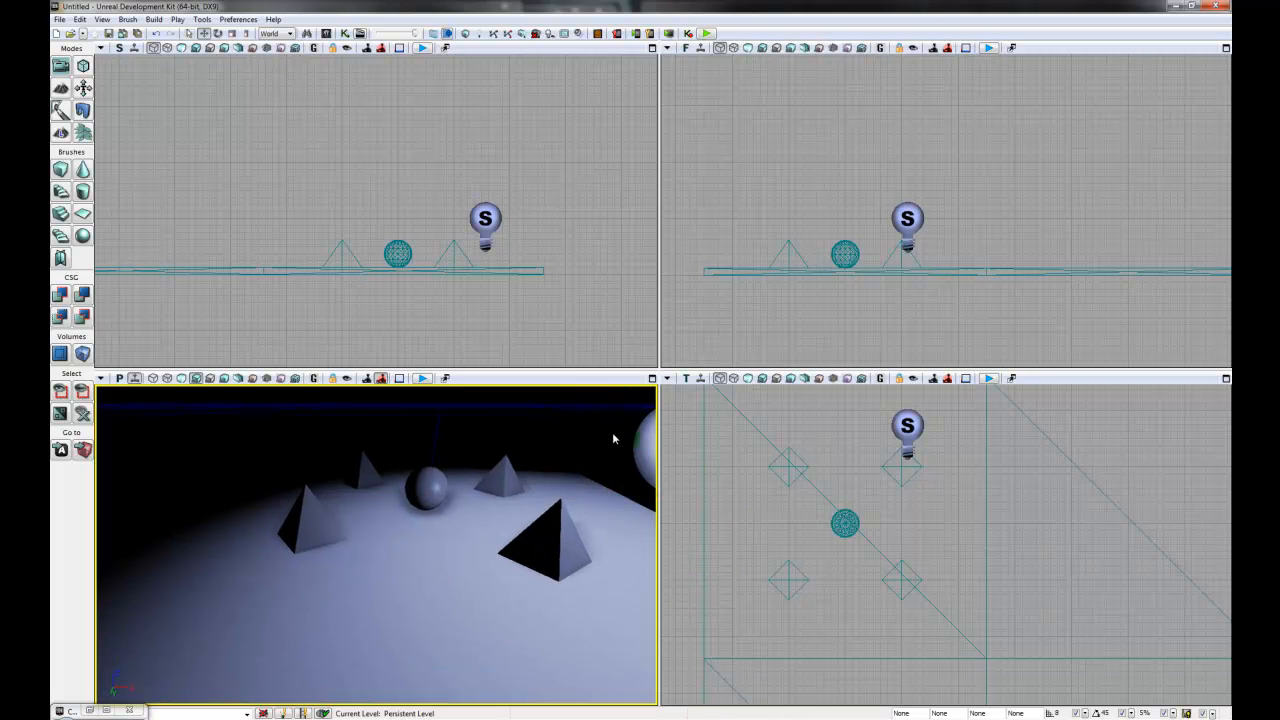
Step: Select the sphere and maximize the perspective viewport, framing the sphere, the four pyramids and the light
{"action": "left_click", "coordinate": [430, 491]}
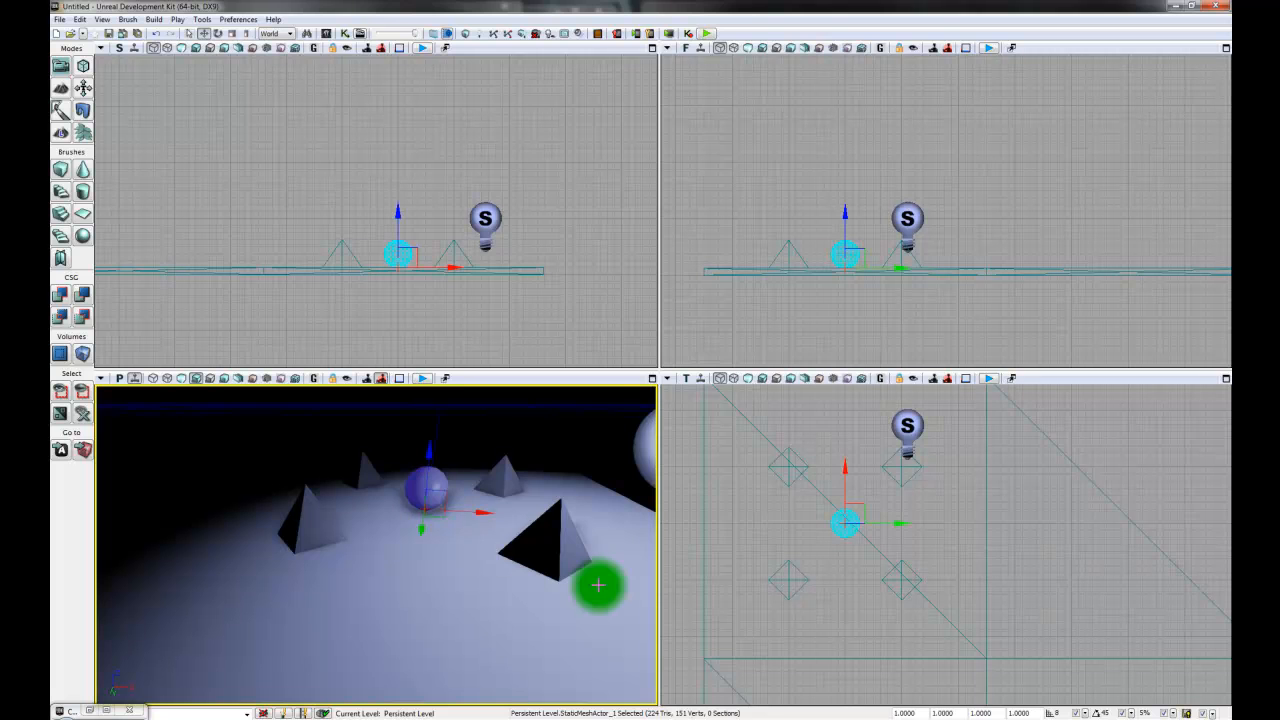
{"action": "left_click", "coordinate": [652, 380]}
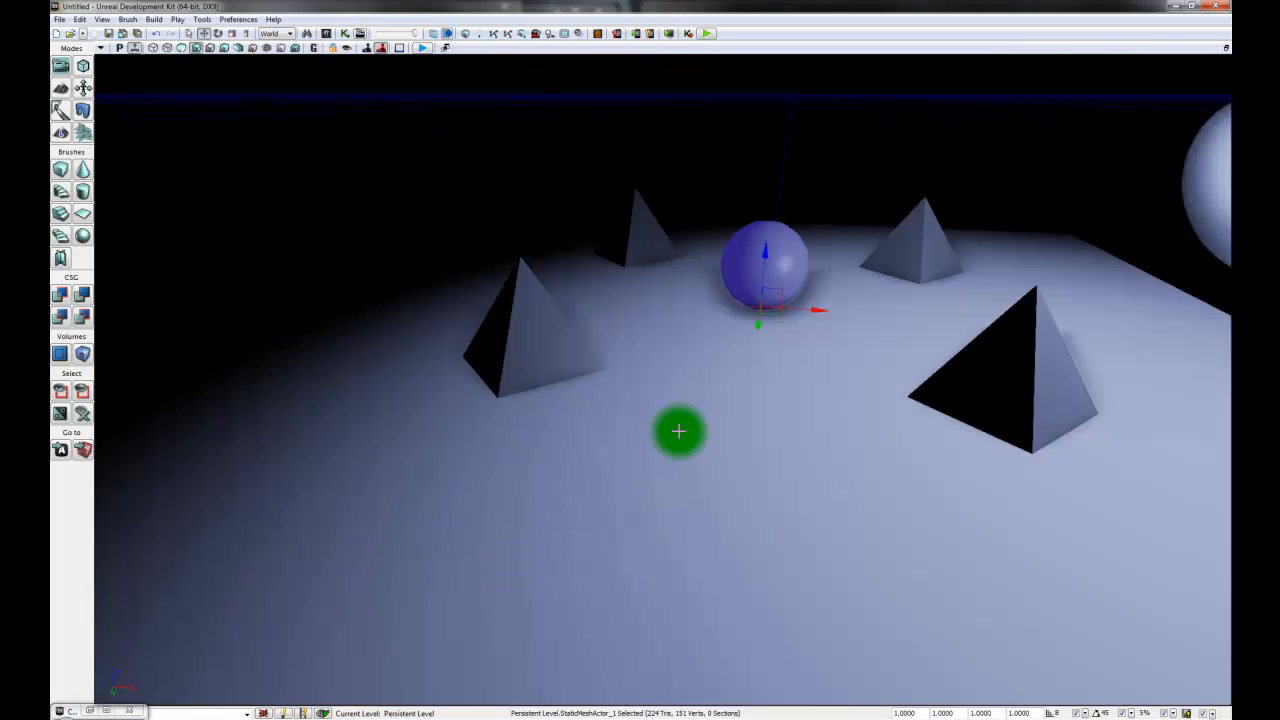
{"action": "right_click_drag", "start_coordinate": [850, 509], "coordinate": [903, 446]}
{"action": "mouse_move", "coordinate": [903, 446]}
{"action": "left_mouse_down"}
{"action": "mouse_move", "coordinate": [909, 503]}
{"action": "mouse_move", "coordinate": [886, 483]}
{"action": "mouse_move", "coordinate": [889, 443]}
{"action": "left_mouse_up"}
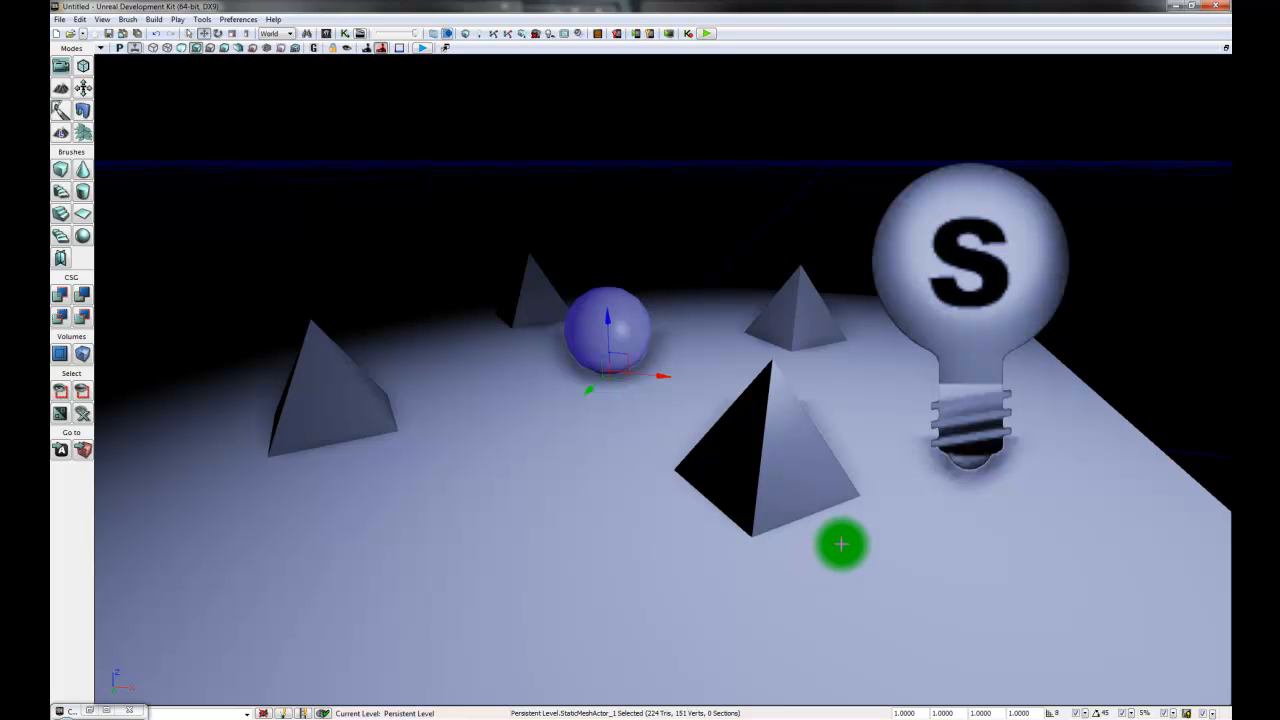
Step: Switch to non-uniform scaling mode and enlarge the sphere equally on all axes to about 3.61
{"action": "key", "text": "space"}
{"action": "mouse_move", "coordinate": [657, 468]}
{"action": "right_mouse_down"}
{"action": "mouse_move", "coordinate": [663, 454]}
{"action": "mouse_move", "coordinate": [651, 457]}
{"action": "mouse_move", "coordinate": [656, 475]}
{"action": "mouse_move", "coordinate": [654, 464]}
{"action": "right_mouse_up"}
{"action": "key", "text": "space"}
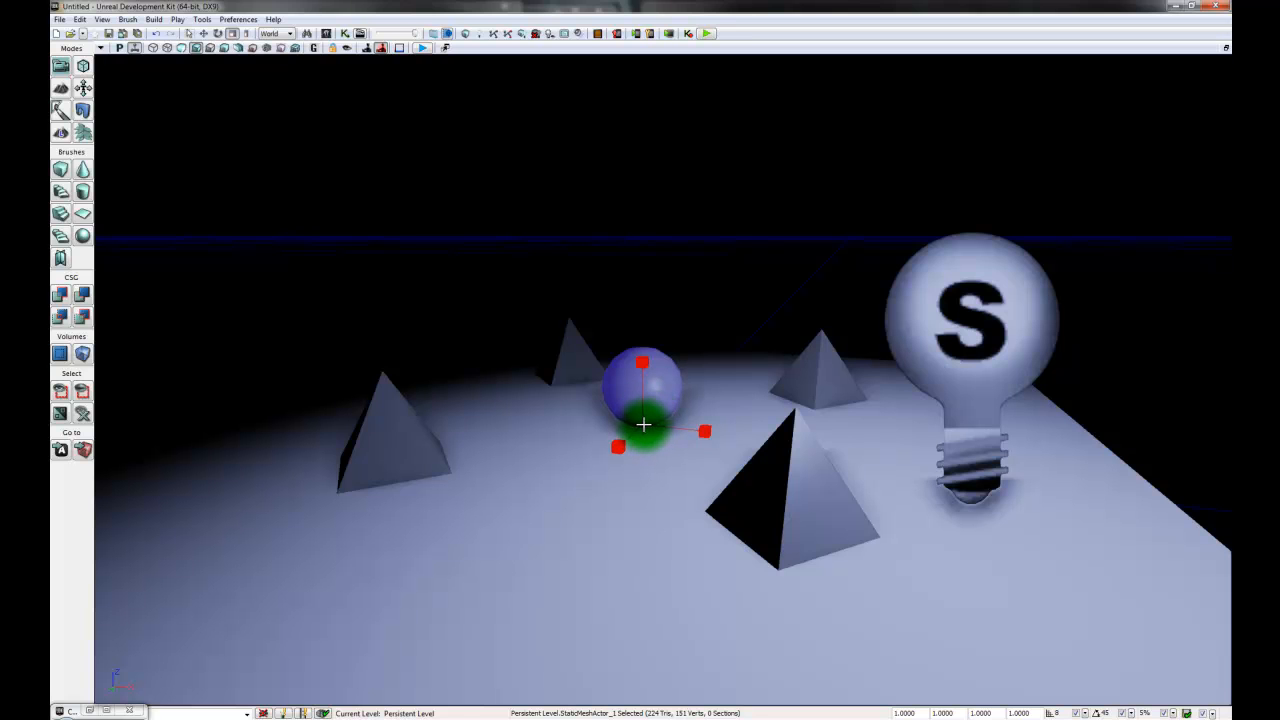
{"action": "left_click_drag", "start_coordinate": [641, 425], "coordinate": [670, 495]}
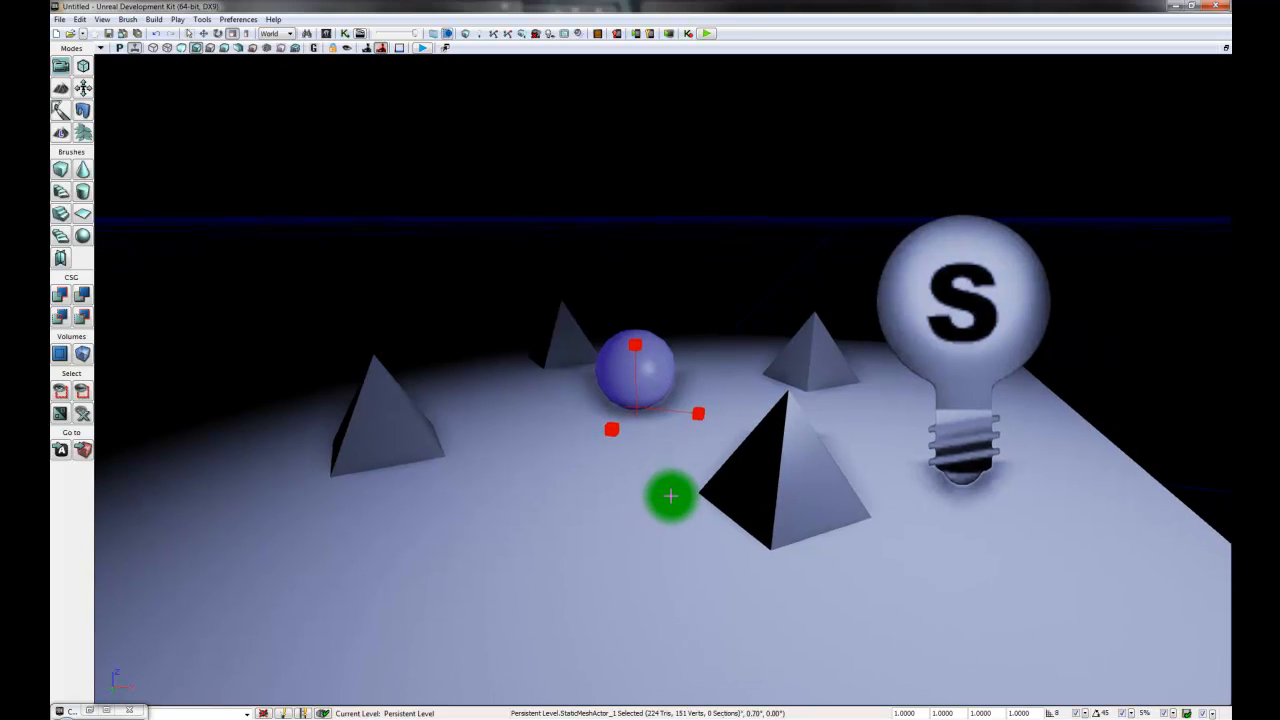
{"action": "key", "text": "space"}
{"action": "key", "text": "space"}
{"action": "key", "text": "space"}
{"action": "key", "text": "space"}
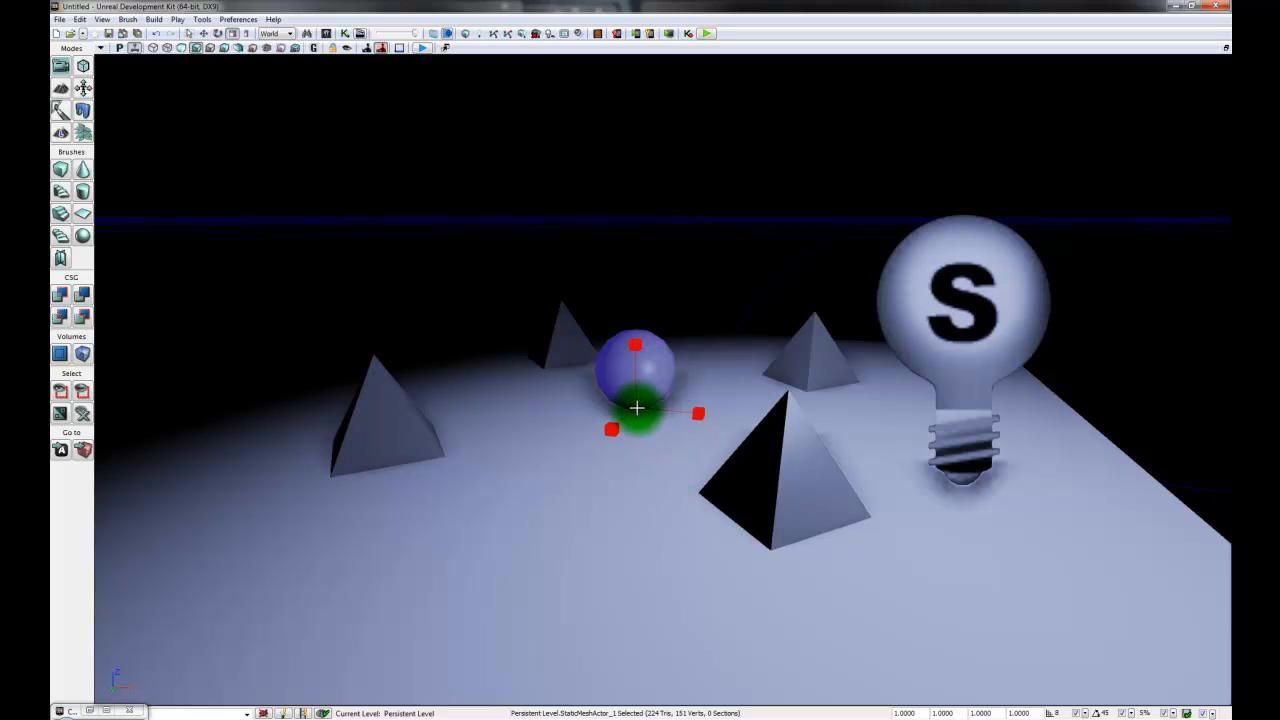
{"action": "left_click_drag", "start_coordinate": [636, 407], "coordinate": [646, 394]}
{"action": "left_click_drag", "start_coordinate": [589, 447], "coordinate": [531, 543]}
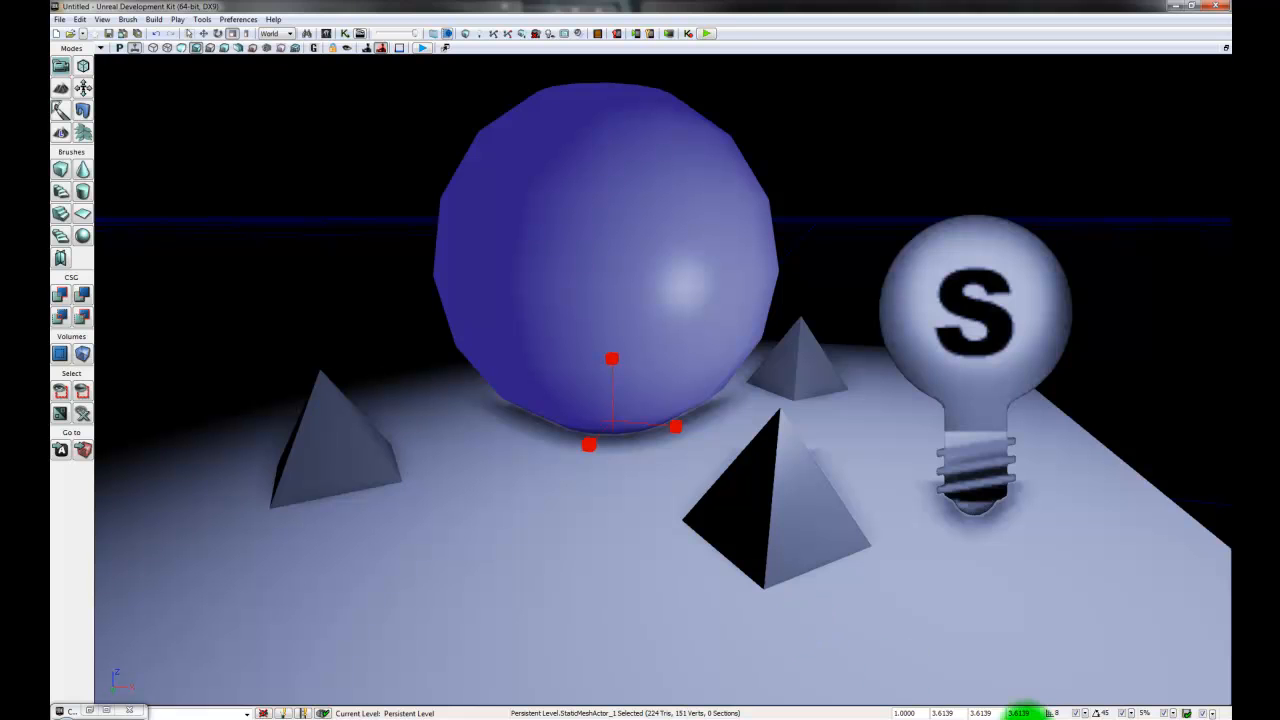
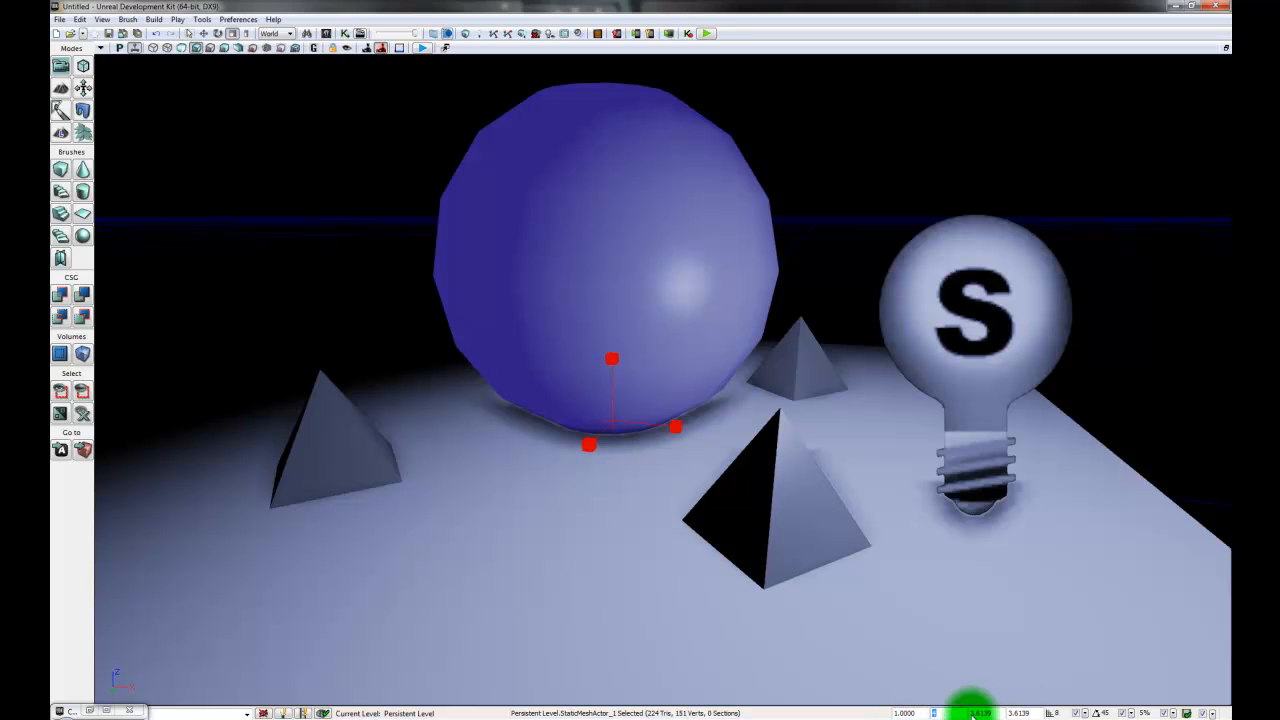
Step: Set the sphere's DrawScale3D to exactly 4 on X, Y and Z
{"action": "key", "text": "Tab"}
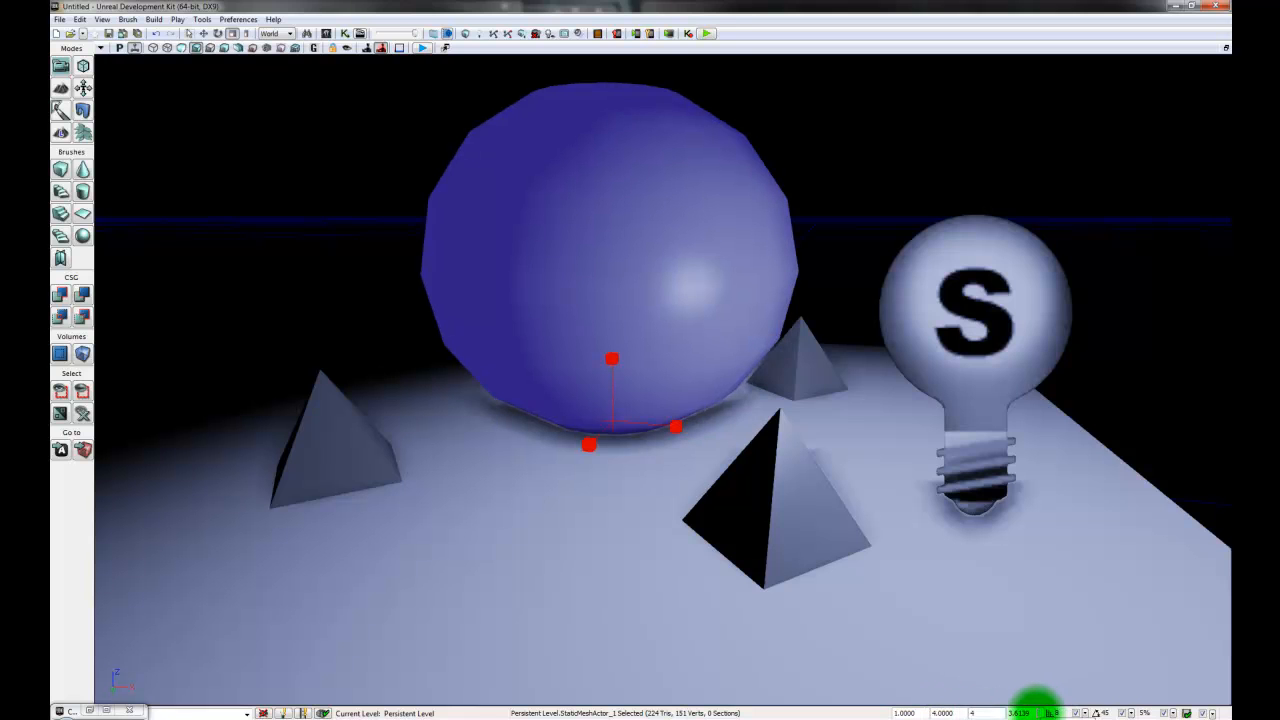
{"action": "type", "text": "4"}
{"action": "key", "text": "Tab"}
{"action": "type", "text": "4"}
{"action": "key", "text": "Tab"}
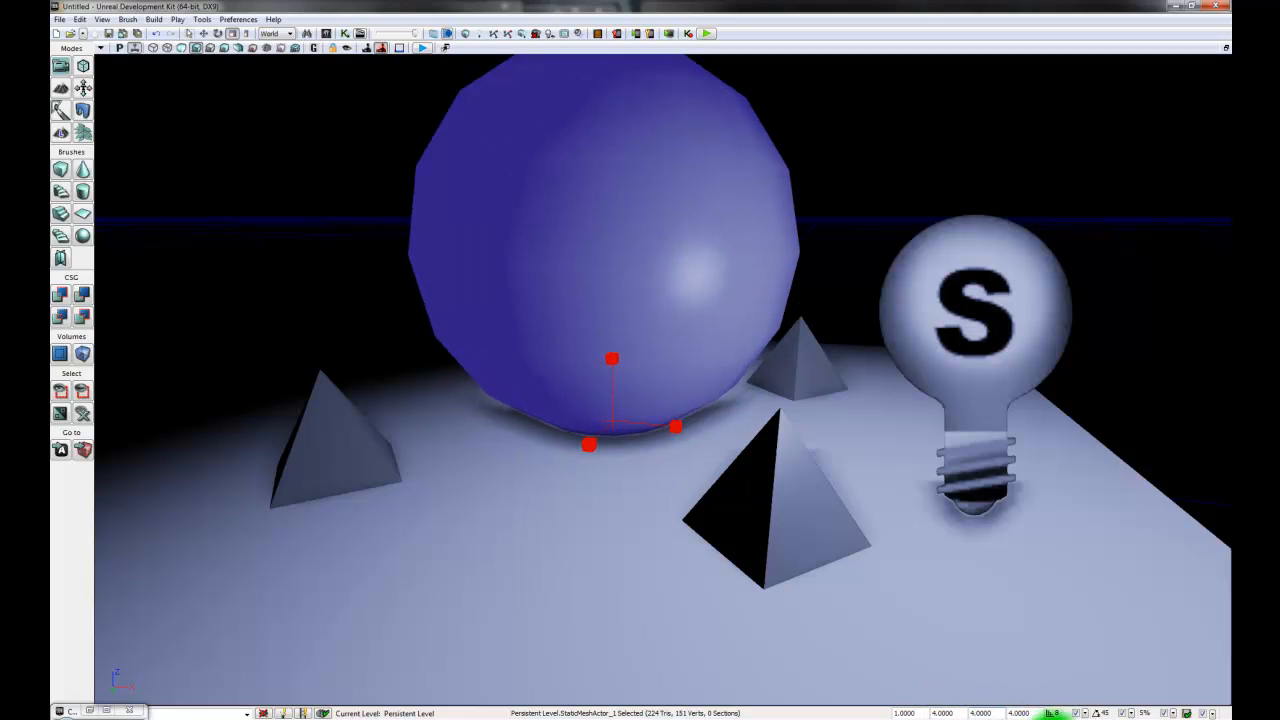
Step: Reset the sphere's DrawScale3D to 1 on X, Y and Z
{"action": "right_click_drag", "start_coordinate": [776, 647], "coordinate": [779, 646]}
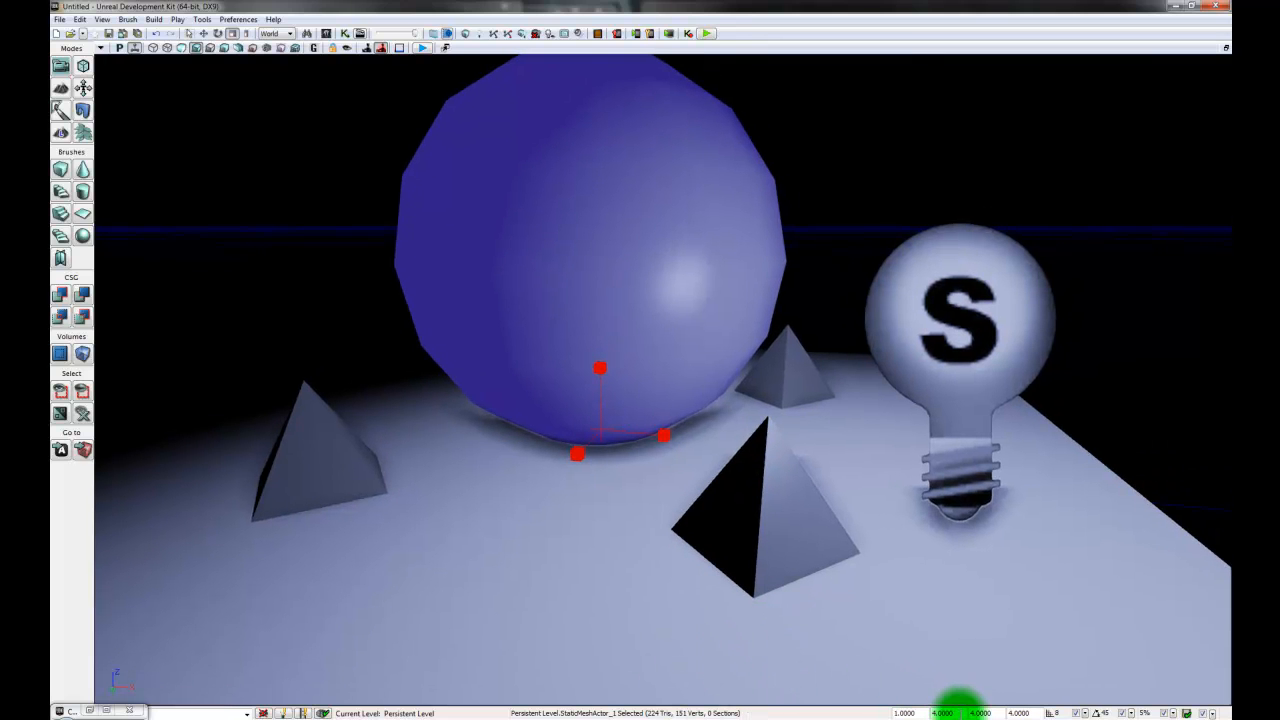
{"action": "type", "text": "1"}
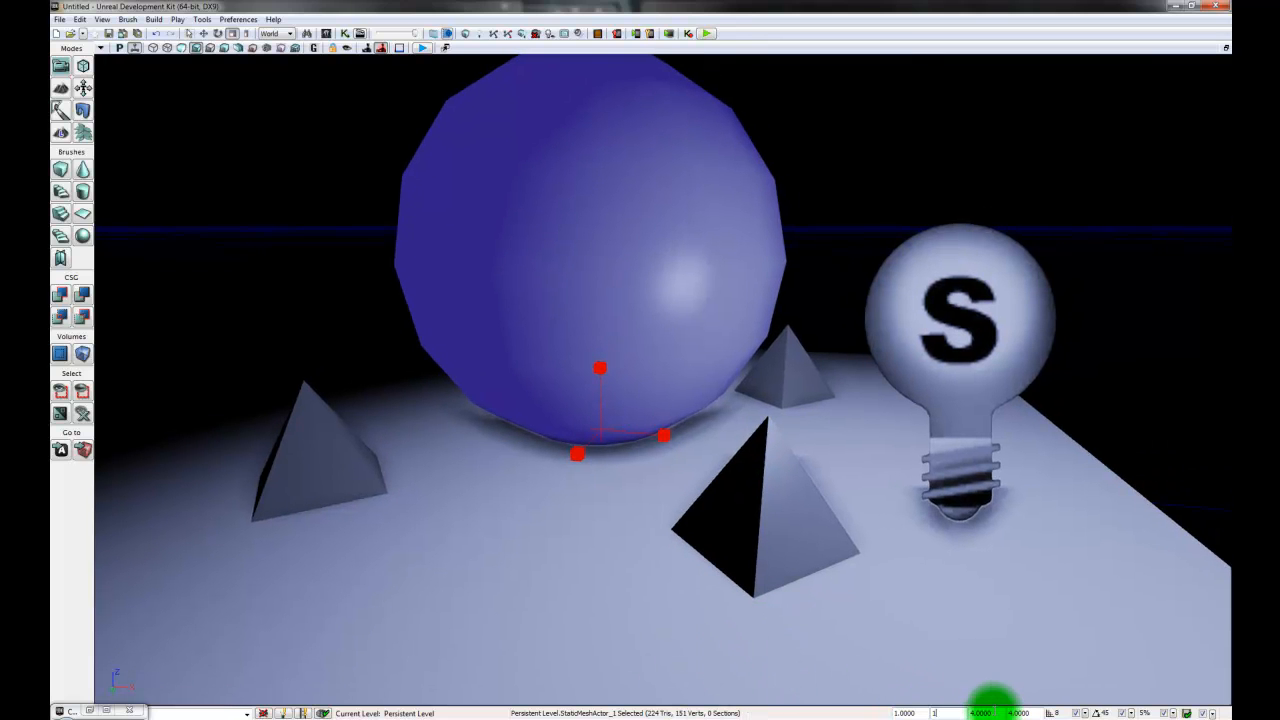
{"action": "key", "text": "Tab"}
{"action": "type", "text": "1"}
{"action": "key", "text": "Return"}
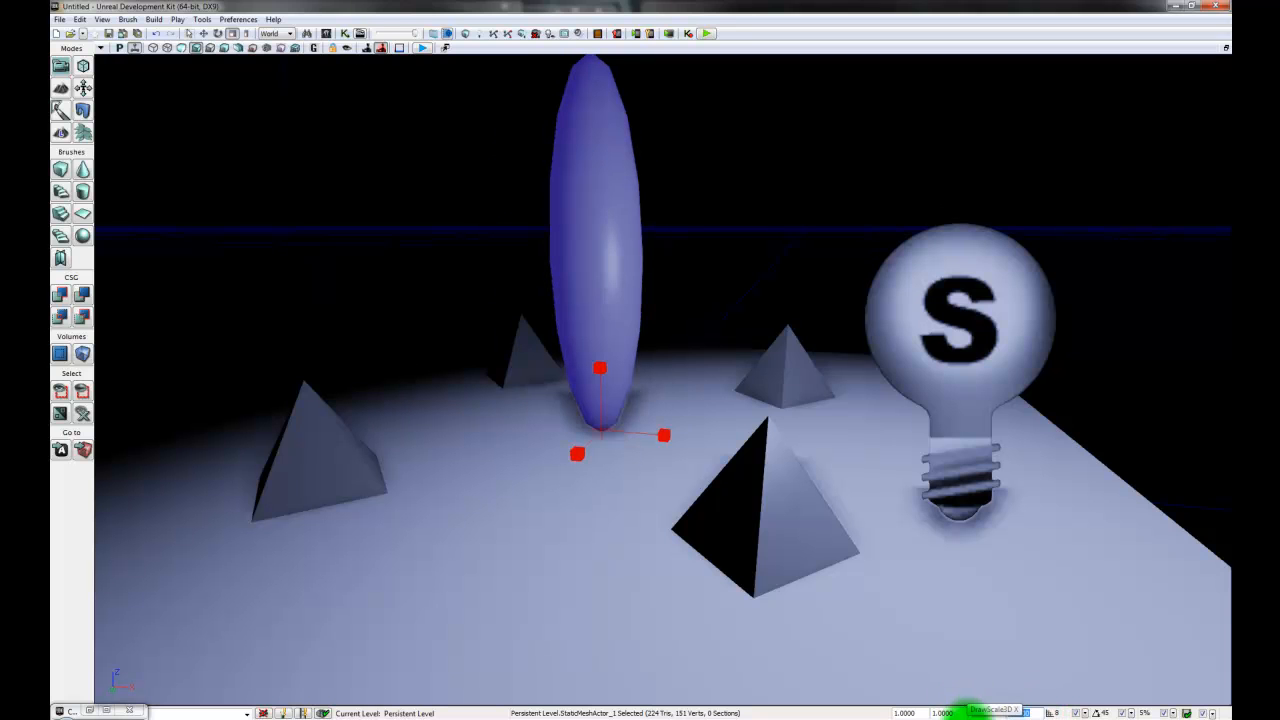
{"action": "key", "text": "Return"}
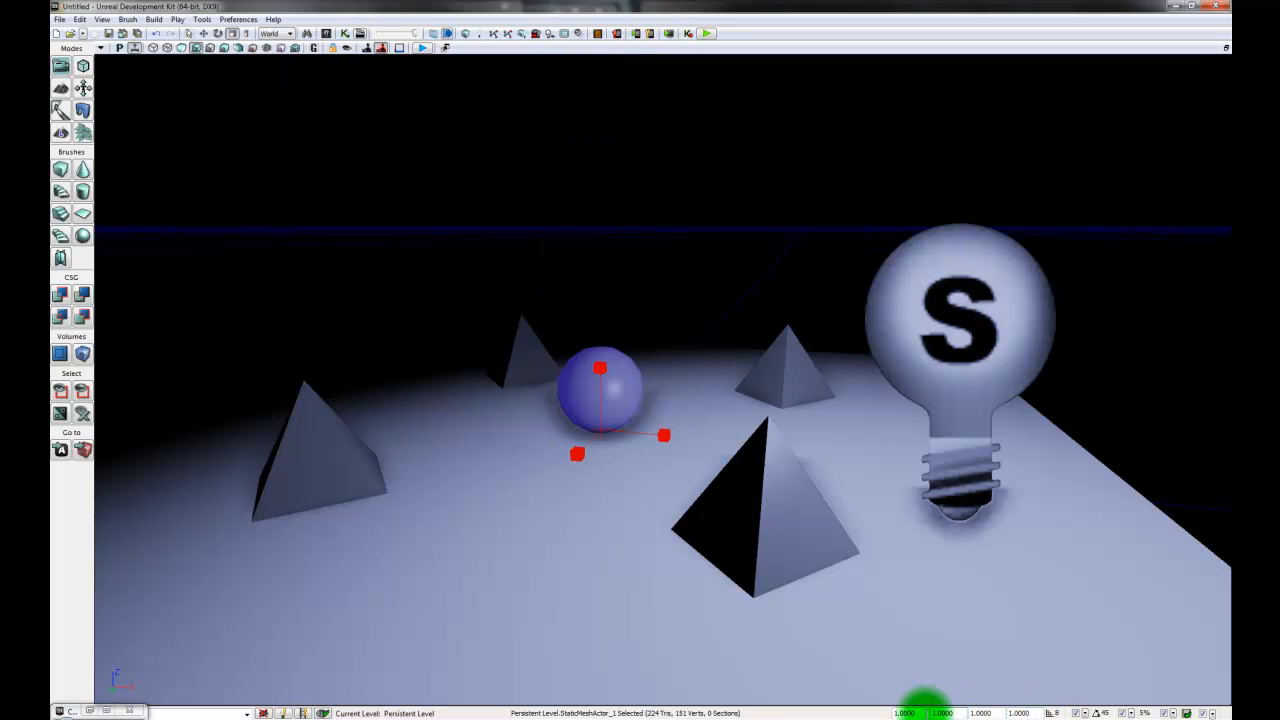
Step: Set the sphere's overall DrawScale to 4
{"action": "left_click", "coordinate": [904, 713]}
{"action": "key", "text": "Return"}
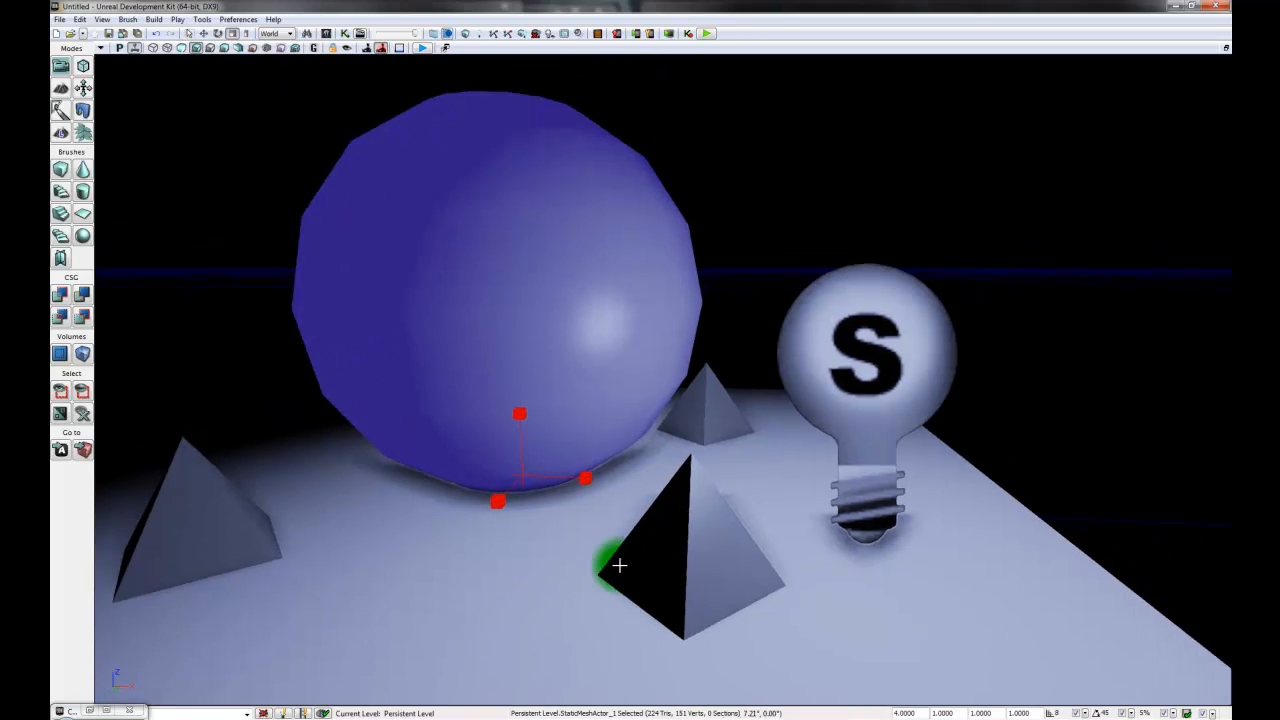
{"action": "left_click_drag", "start_coordinate": [619, 566], "coordinate": [600, 537]}
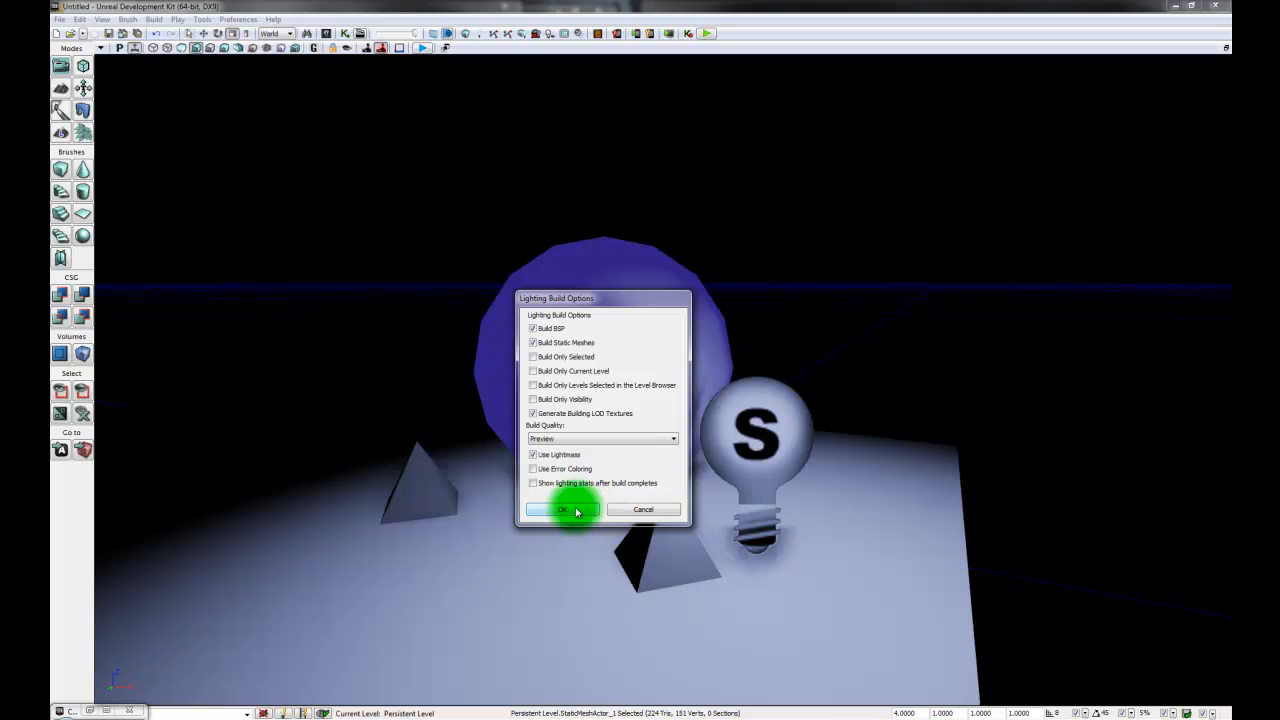
Step: Build the lighting with the build quality set to High, and dismiss the map check report
{"action": "left_click", "coordinate": [600, 439]}
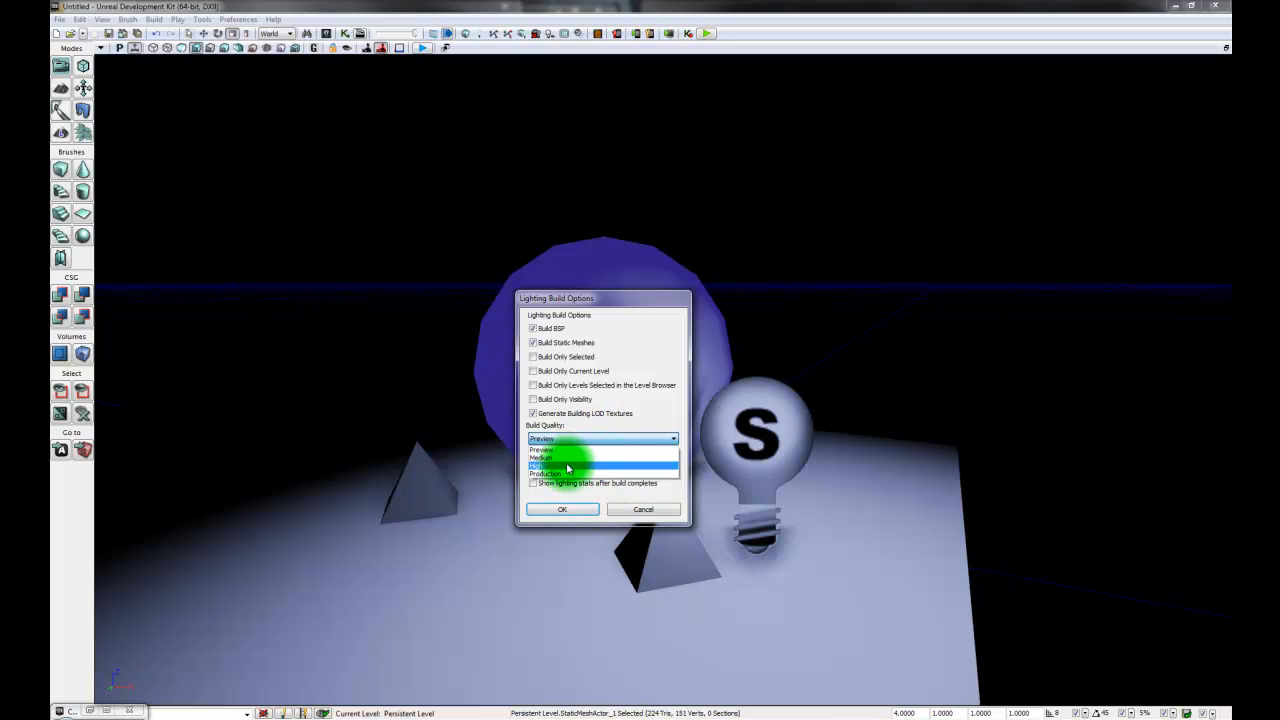
{"action": "left_click", "coordinate": [567, 467]}
{"action": "left_click", "coordinate": [576, 512]}
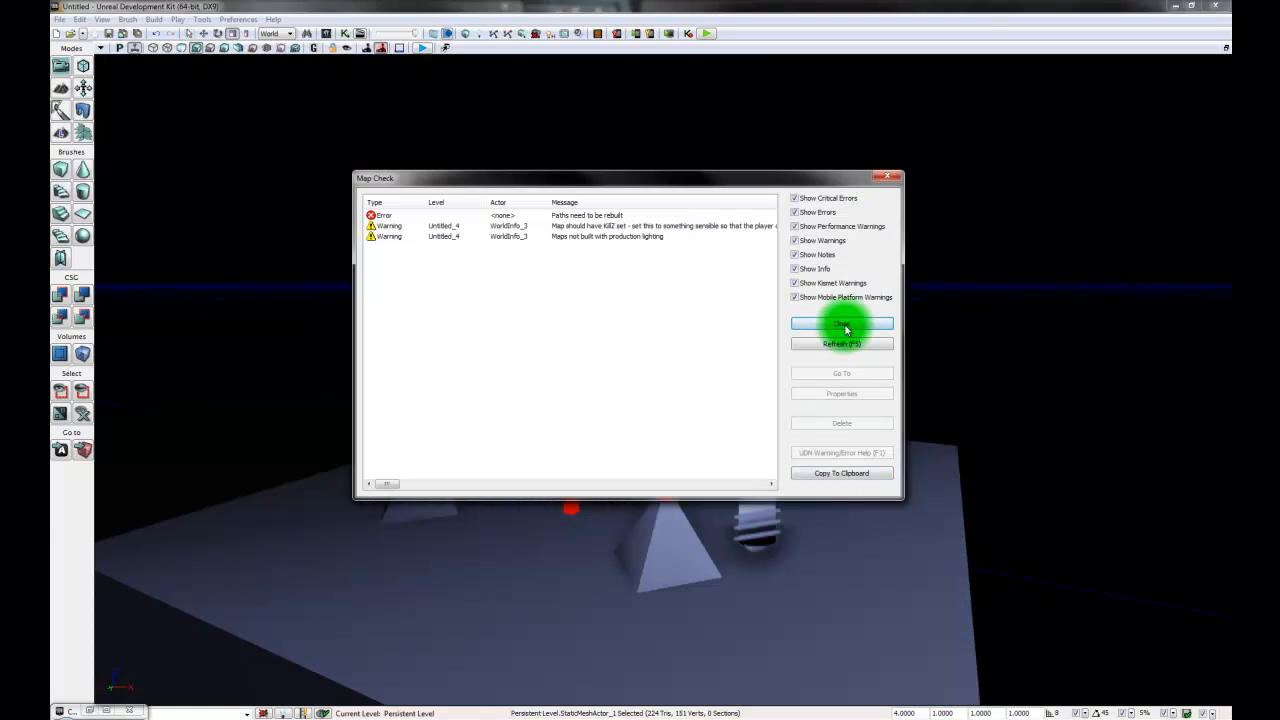
{"action": "left_click", "coordinate": [847, 329]}
Step: Start playing the level from a spot on the dark slab next to the one holding the sphere and pyramids
{"action": "right_click_drag", "start_coordinate": [559, 588], "coordinate": [866, 708]}
{"action": "left_click_drag", "start_coordinate": [827, 559], "coordinate": [552, 566]}
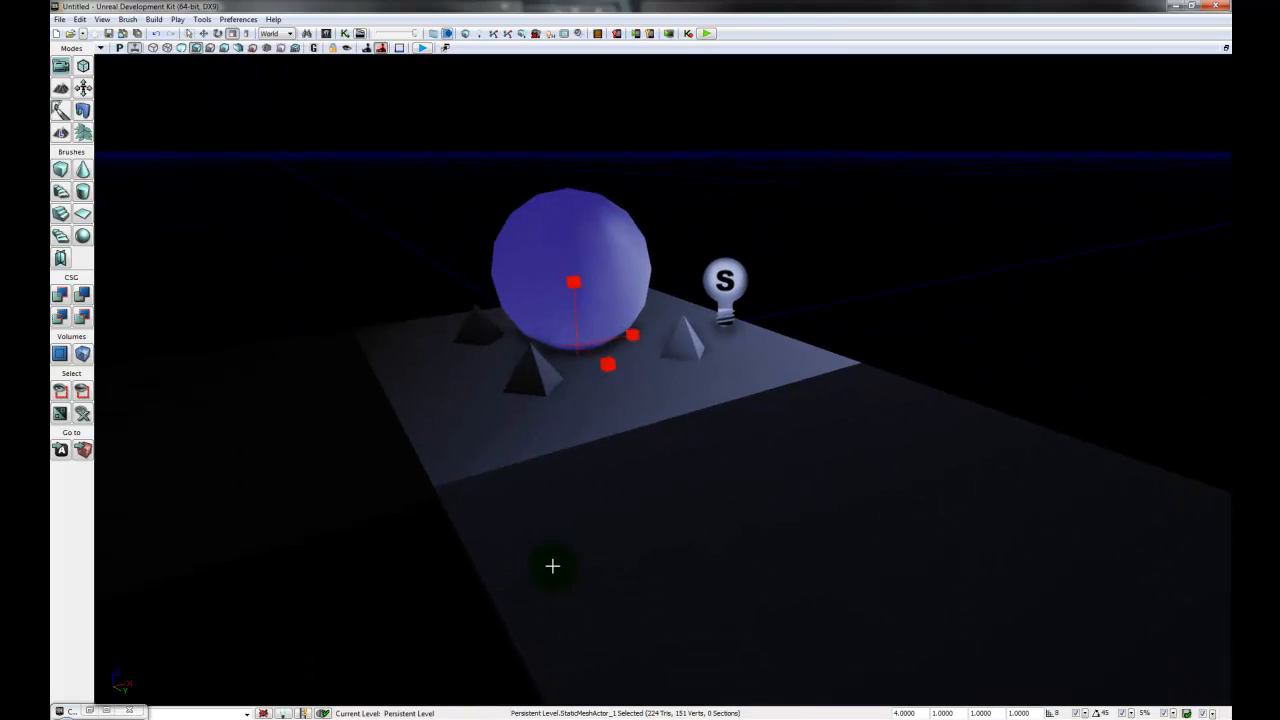
{"action": "right_click", "coordinate": [680, 464]}
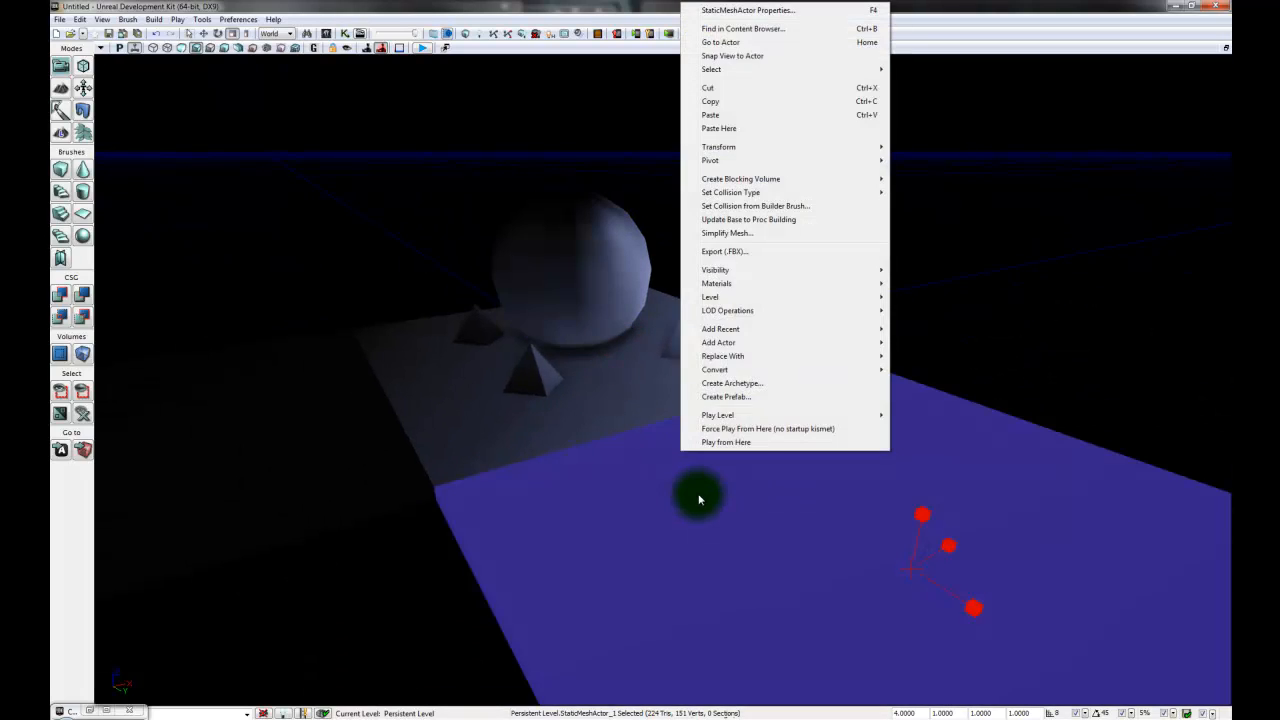
{"action": "left_click", "coordinate": [733, 446]}
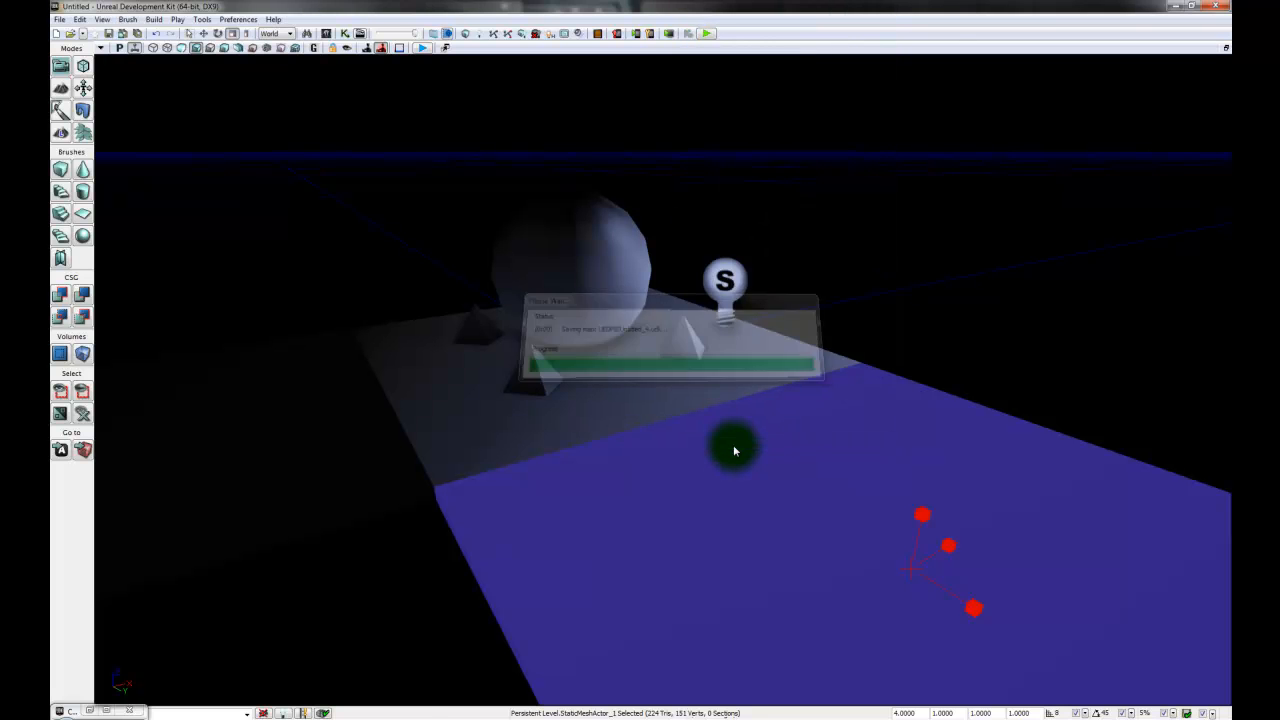
Step: Walk around the sphere and pyramids in the play preview to inspect the lighting, and leave the preview
{"action": "left_click_drag", "start_coordinate": [714, 475], "coordinate": [363, 424]}
{"action": "key", "text": "s"}
{"action": "key", "text": "s"}
{"action": "key", "text": "d"}
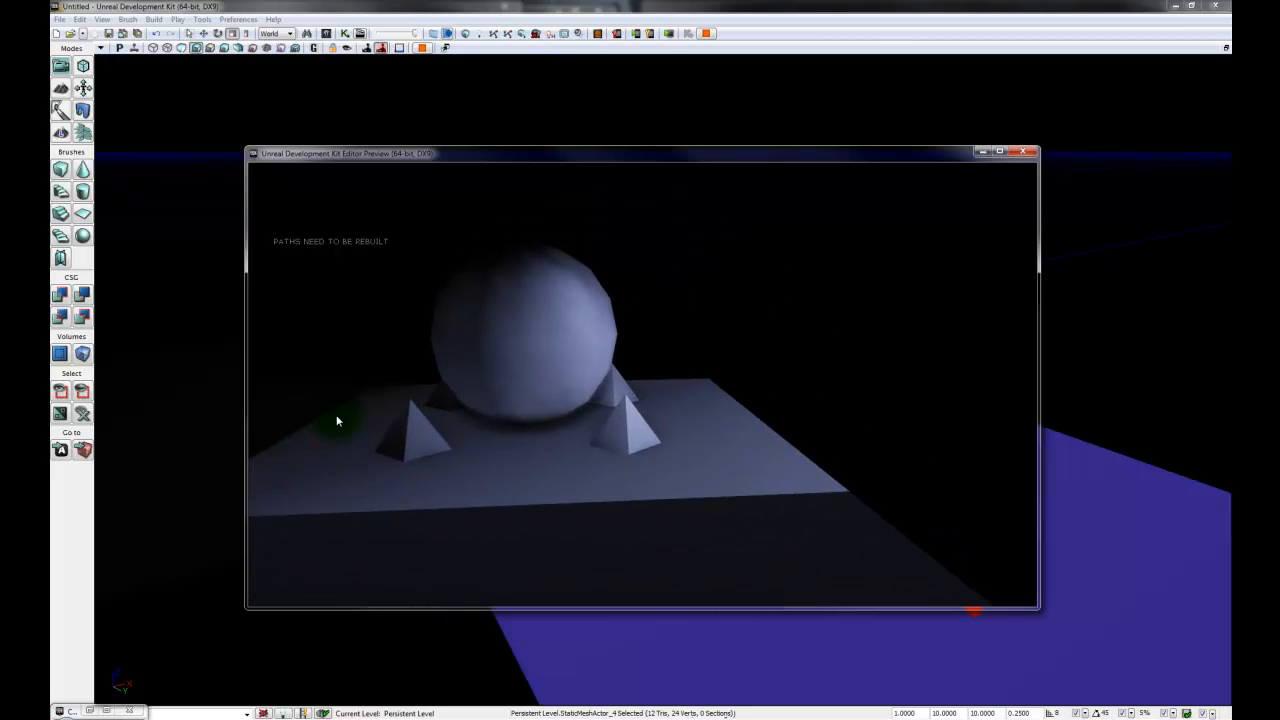
{"action": "key", "text": "w"}
{"action": "key", "text": "a"}
{"action": "key", "text": "s"}
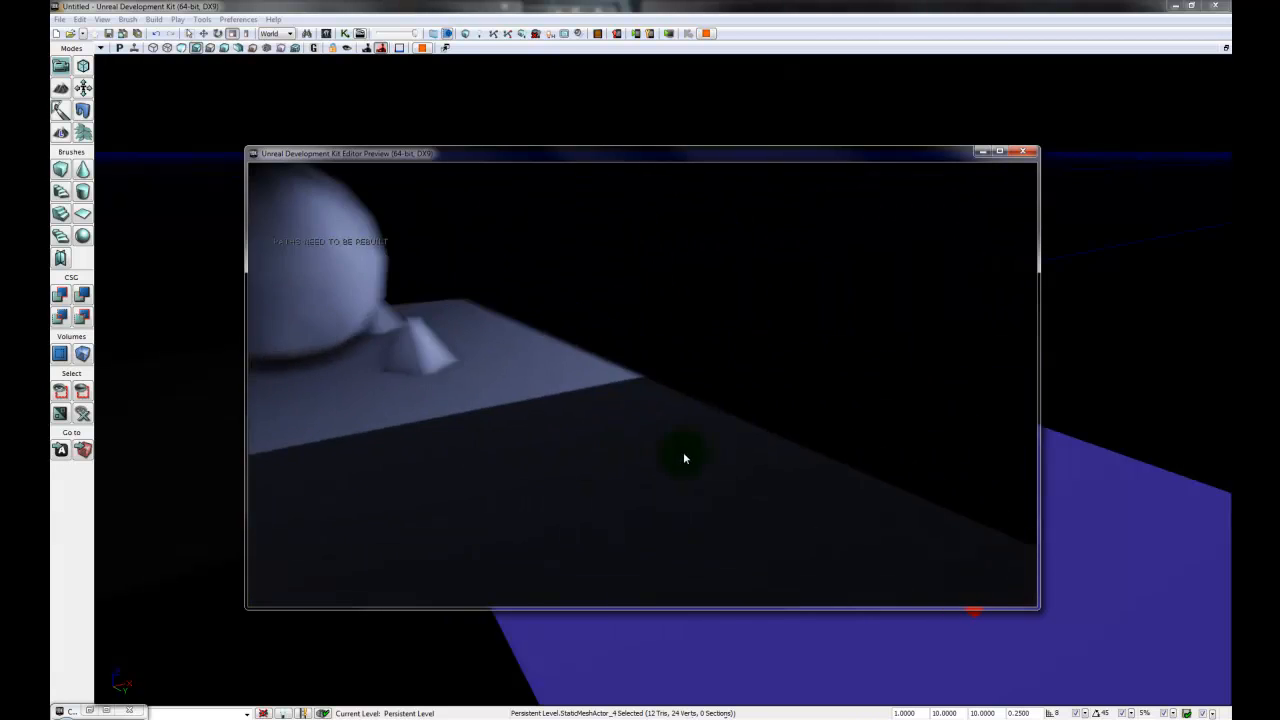
{"action": "key", "text": "w"}
{"action": "key", "text": "w"}
{"action": "left_click_drag", "start_coordinate": [418, 397], "coordinate": [292, 423]}
{"action": "key", "text": "s"}
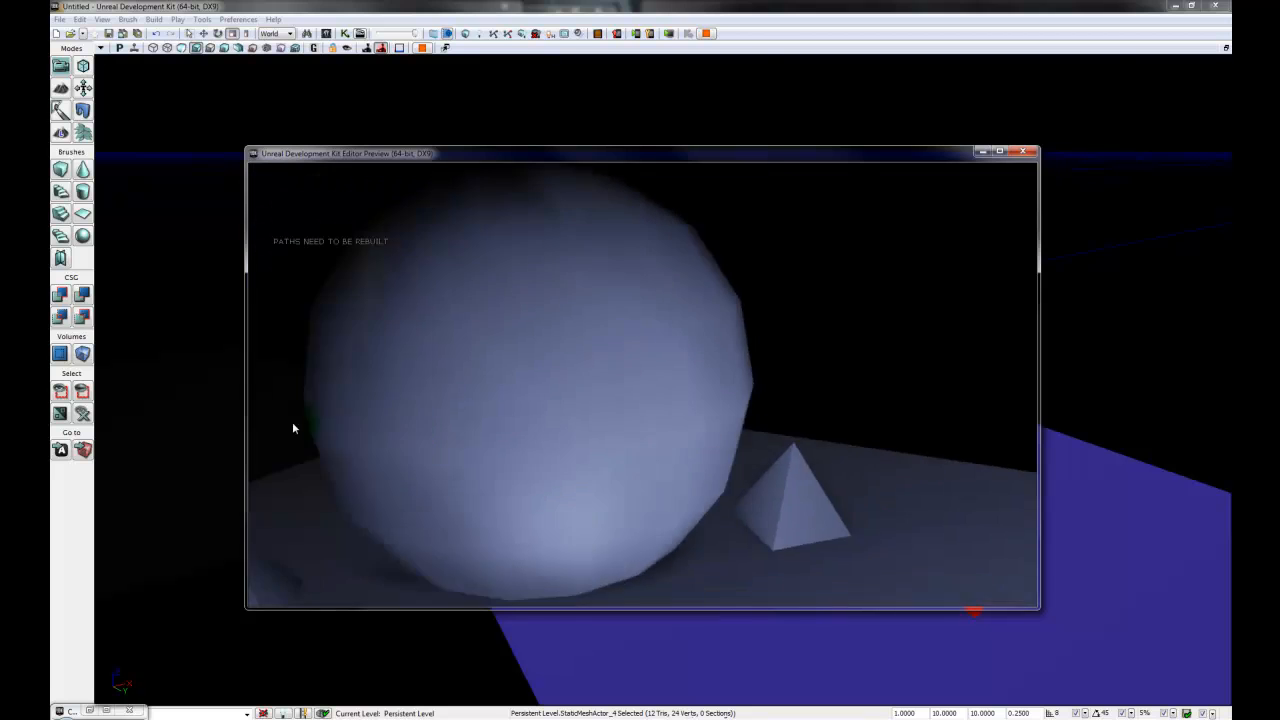
{"action": "key", "text": "a"}
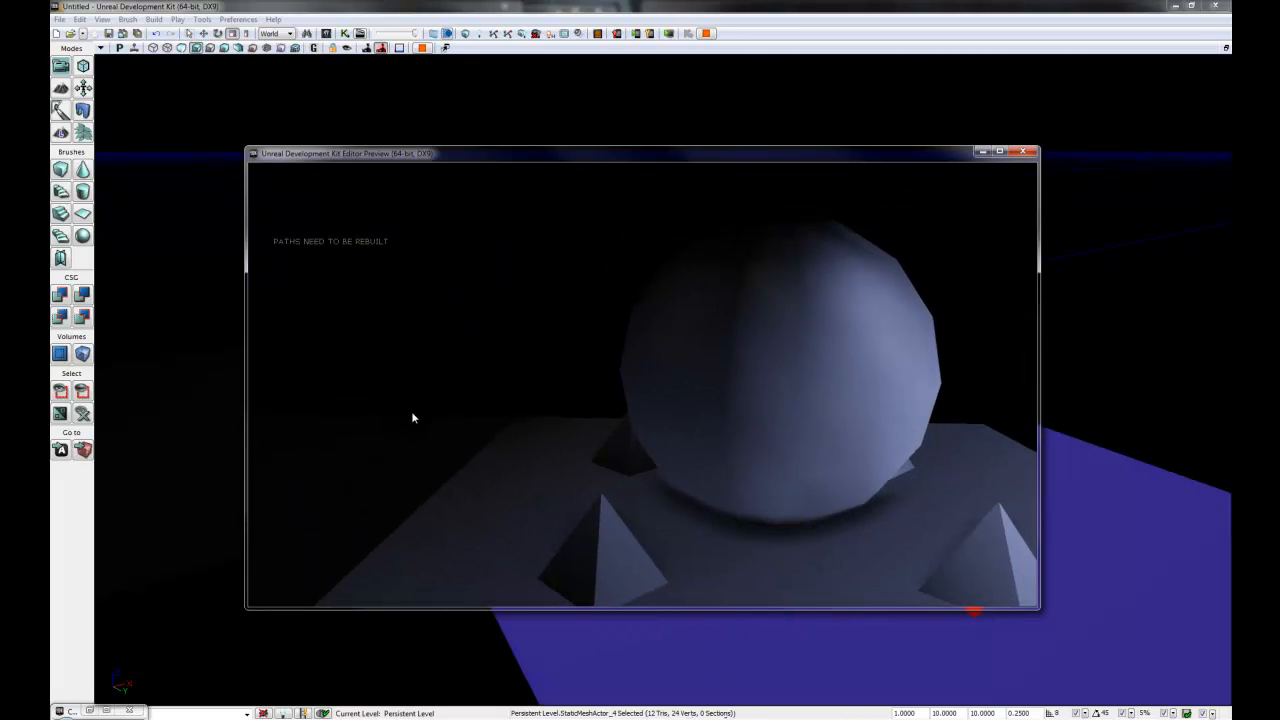
{"action": "key", "text": "alt+Tab"}
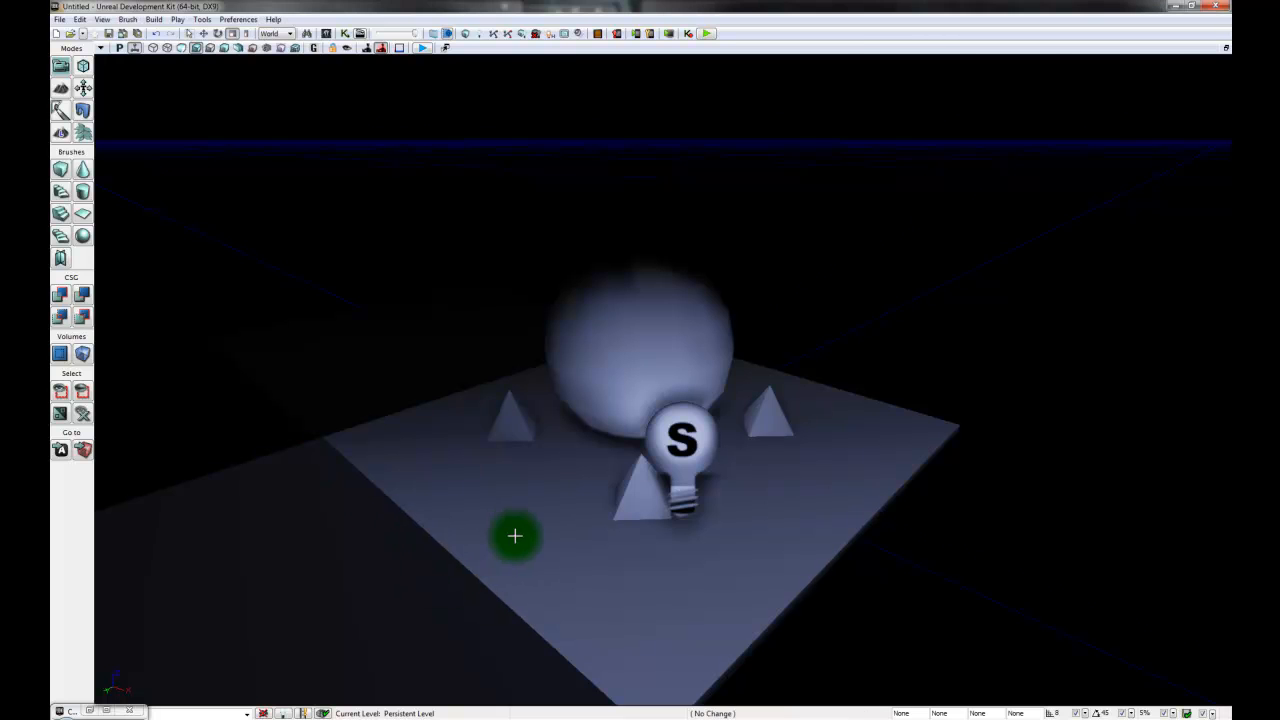
Step: In wireframe display, set the DrawScale3D of the slab diagonally opposite the sphere's slab to 30 on X and Y
{"action": "right_click_drag", "start_coordinate": [514, 534], "coordinate": [563, 569]}
{"action": "middle_click_drag", "start_coordinate": [563, 569], "coordinate": [516, 539]}
{"action": "left_click_drag", "start_coordinate": [516, 539], "coordinate": [524, 500]}
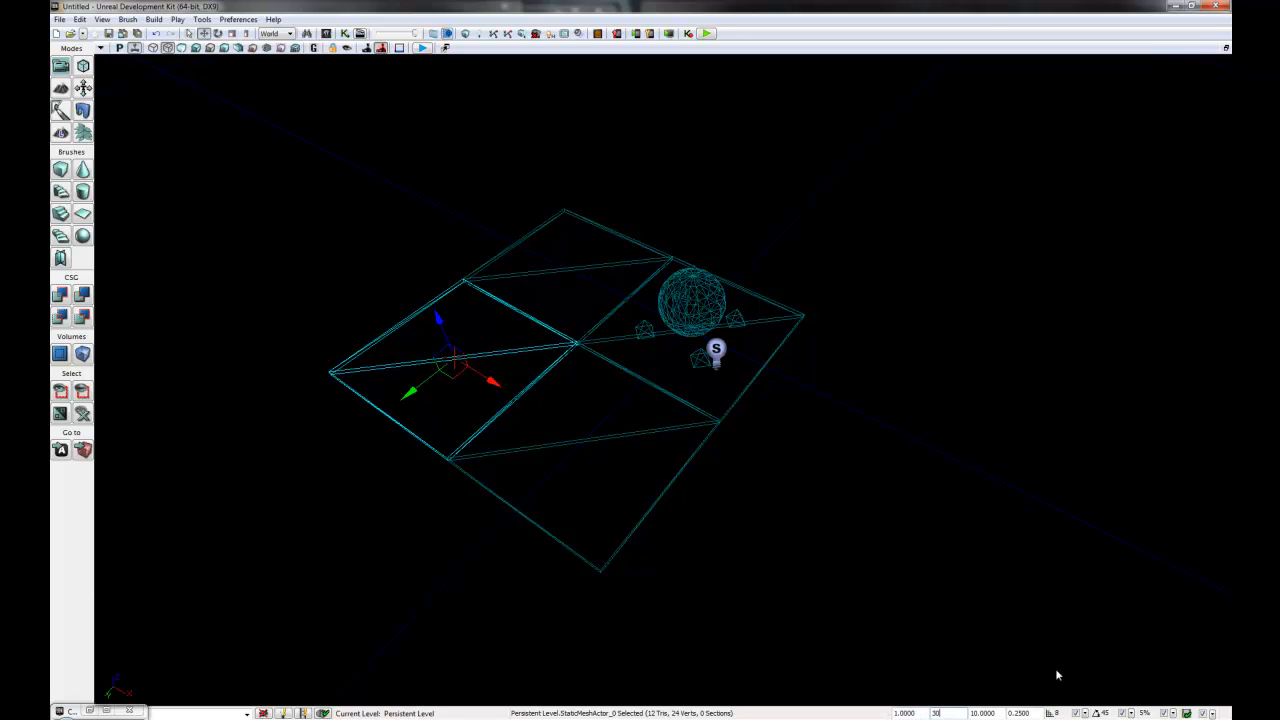
{"action": "key", "text": "Tab"}
{"action": "type", "text": "30"}
{"action": "key", "text": "Return"}
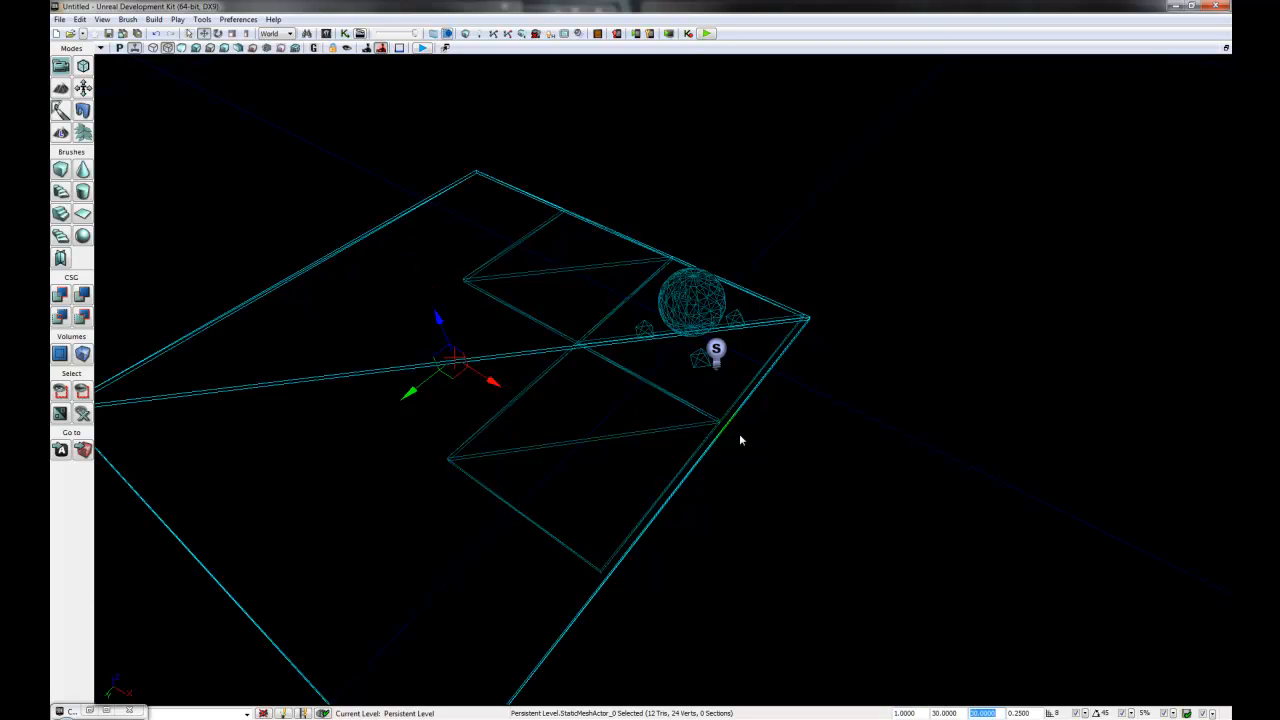
Step: In the Top view, move the enlarged slab so that it is centred under the sphere
{"action": "right_click_drag", "start_coordinate": [1012, 242], "coordinate": [852, 347]}
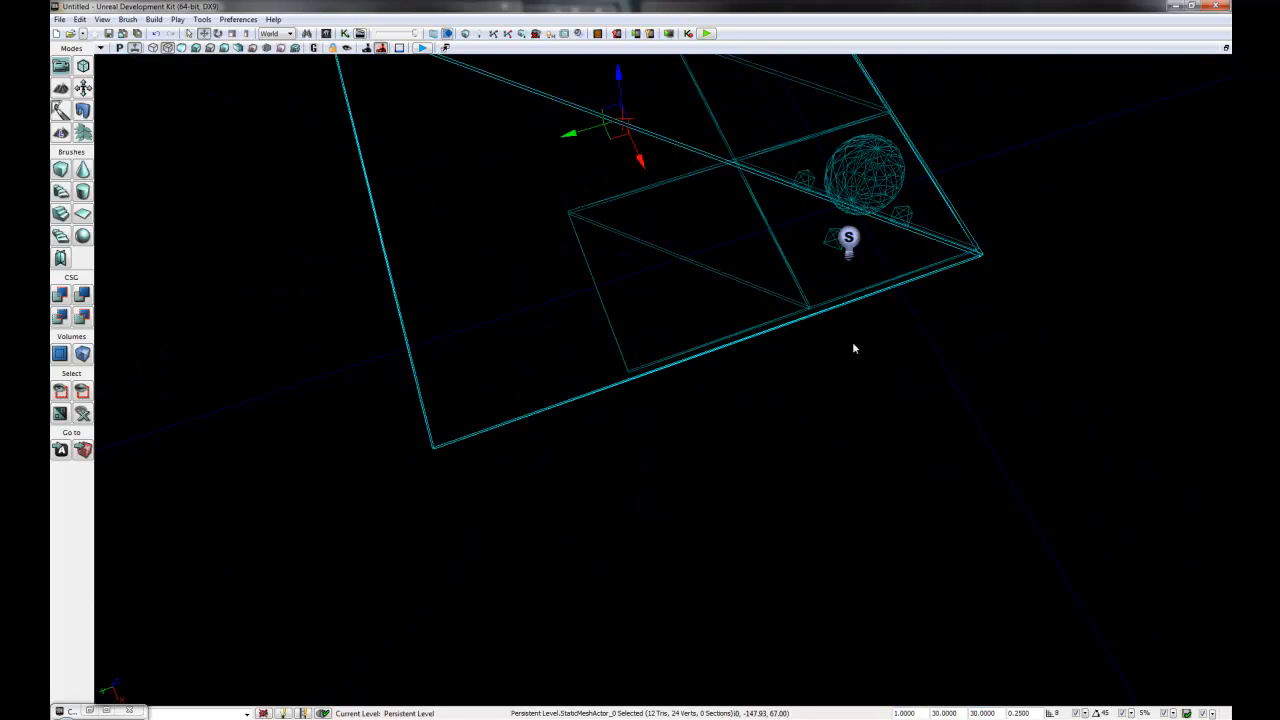
{"action": "middle_click_drag", "start_coordinate": [852, 347], "coordinate": [897, 261]}
{"action": "left_click", "coordinate": [106, 50]}
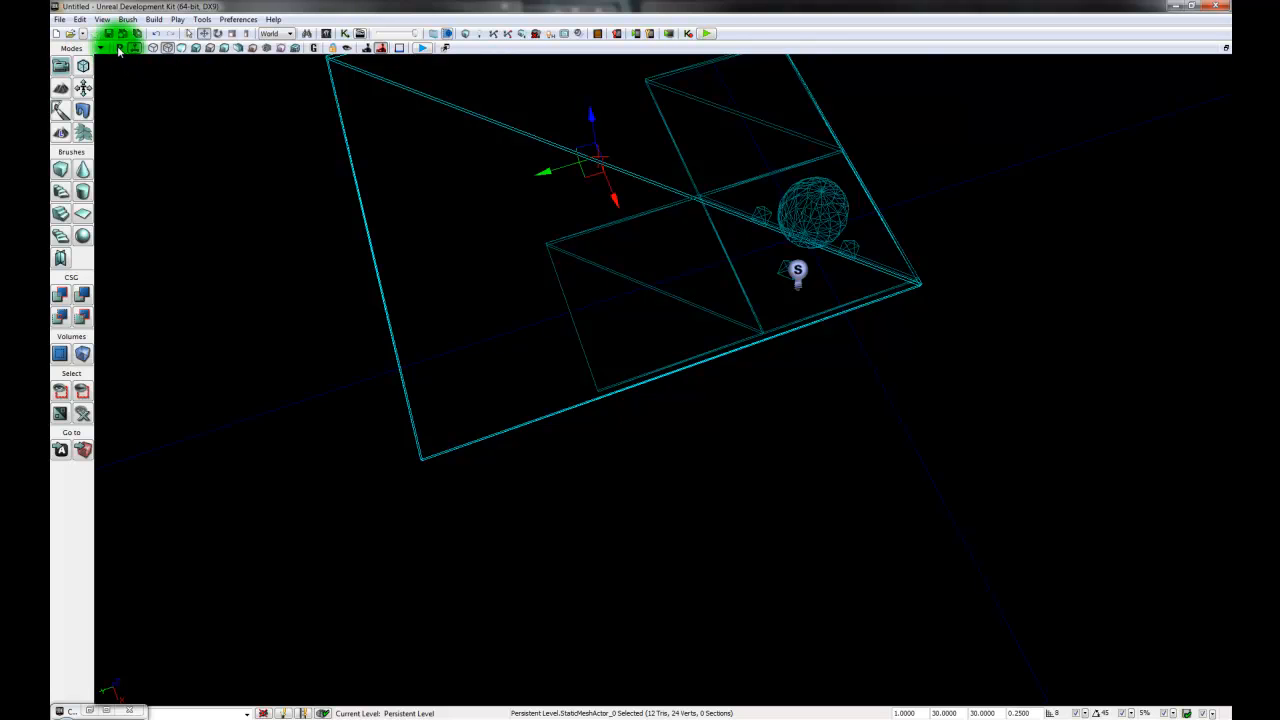
{"action": "left_click", "coordinate": [121, 49]}
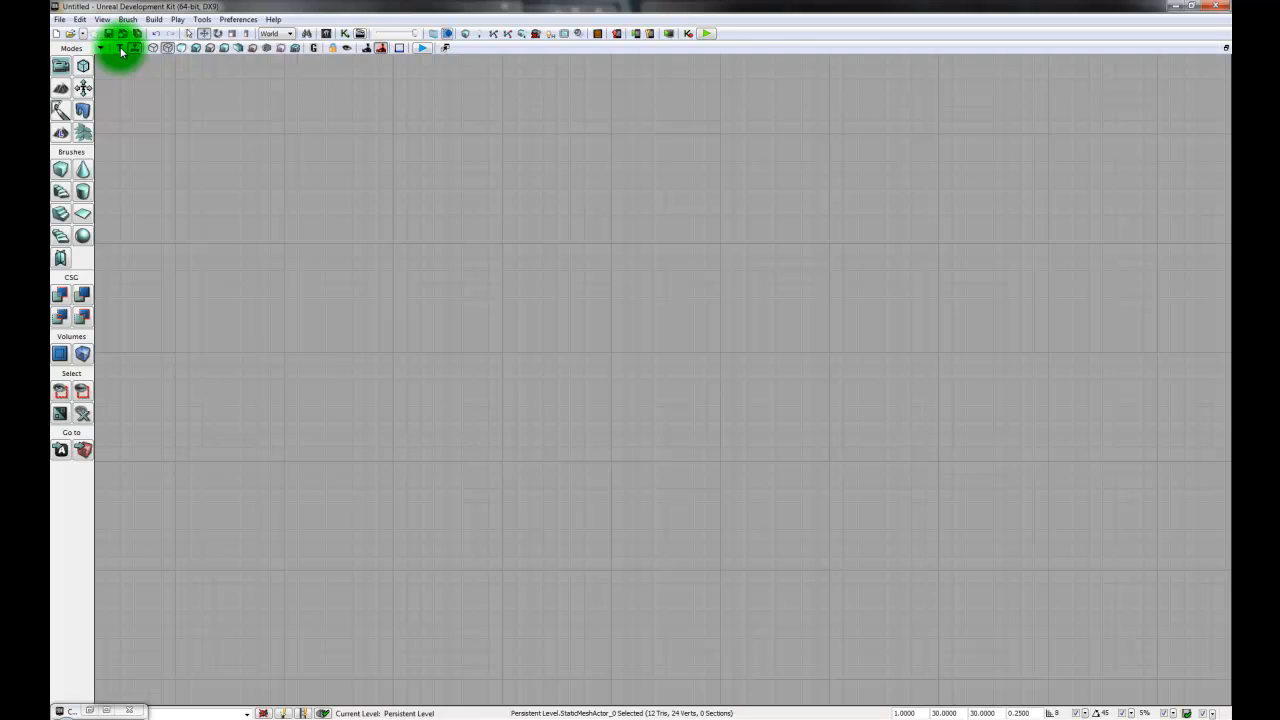
{"action": "left_click_drag", "start_coordinate": [826, 402], "coordinate": [745, 152]}
{"action": "left_click_drag", "start_coordinate": [743, 509], "coordinate": [928, 625]}
{"action": "scroll", "coordinate": [806, 574], "scroll_direction": "up", "scroll_amount": 3}
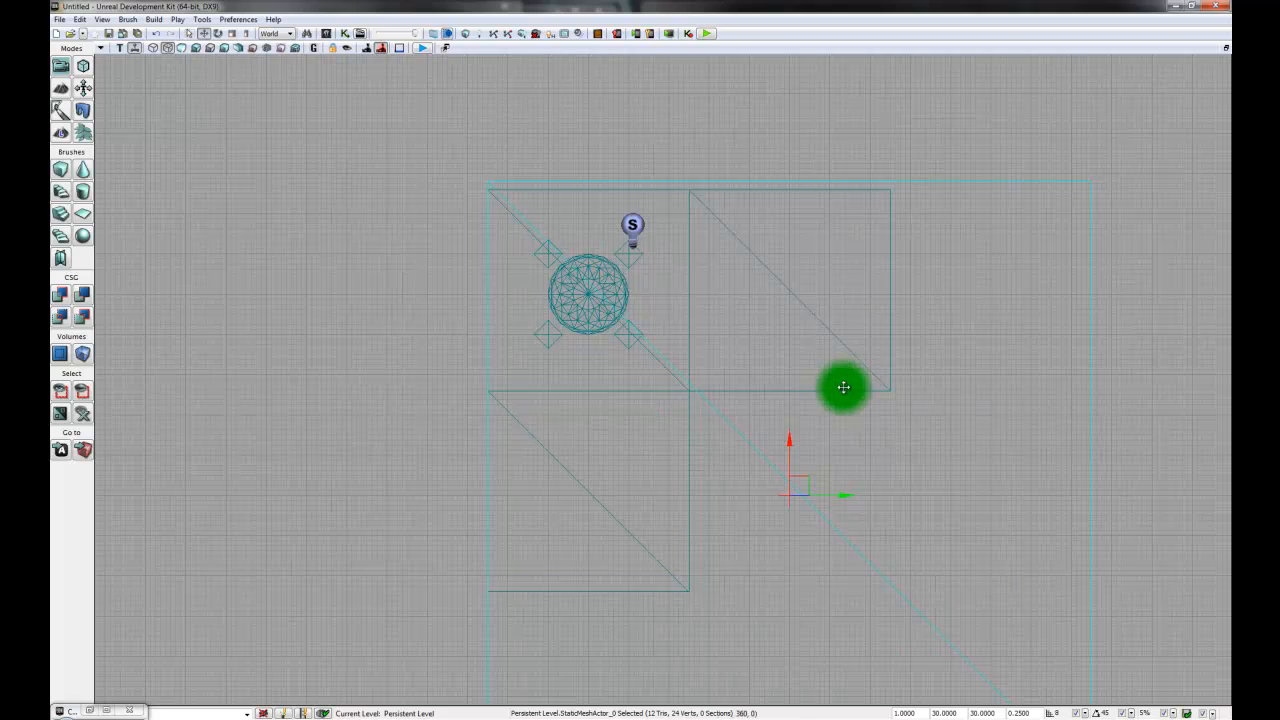
{"action": "left_click_drag", "start_coordinate": [806, 478], "coordinate": [601, 279]}
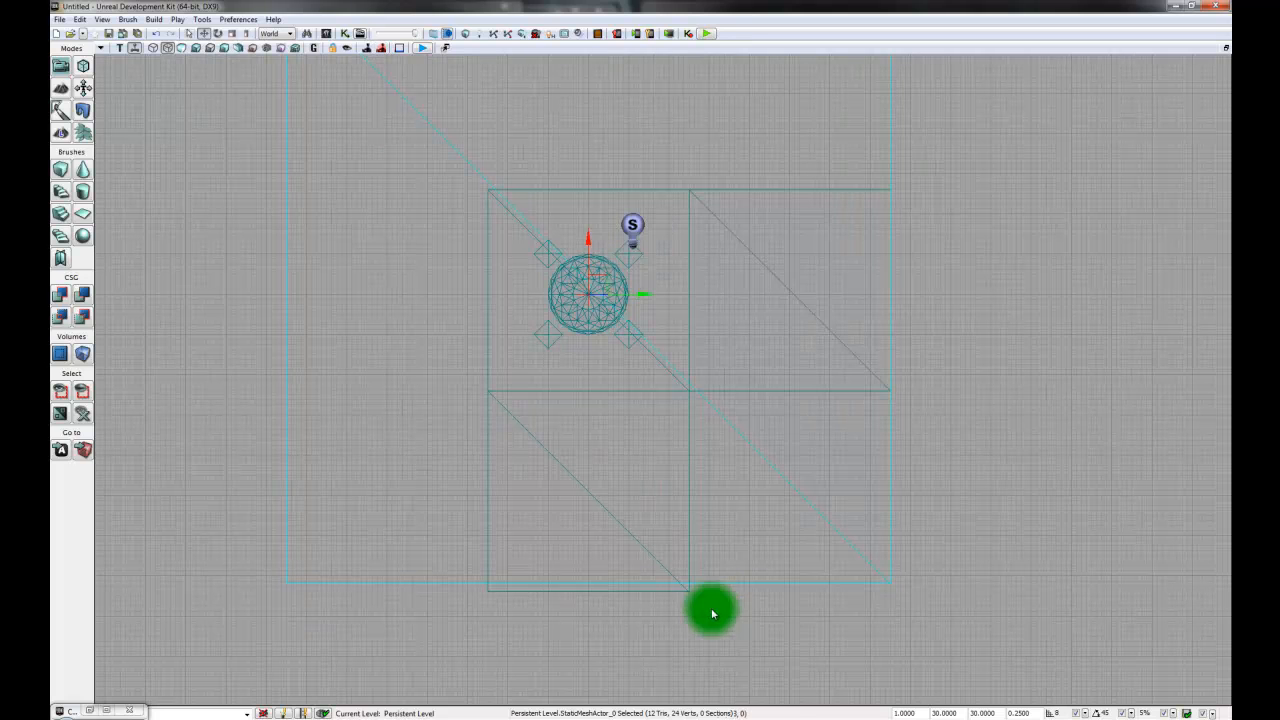
Step: Delete the three small slabs that overlap the enlarged slab
{"action": "left_click", "coordinate": [688, 542]}
{"action": "key", "text": "Delete"}
{"action": "left_click", "coordinate": [658, 390]}
{"action": "key", "text": "Delete"}
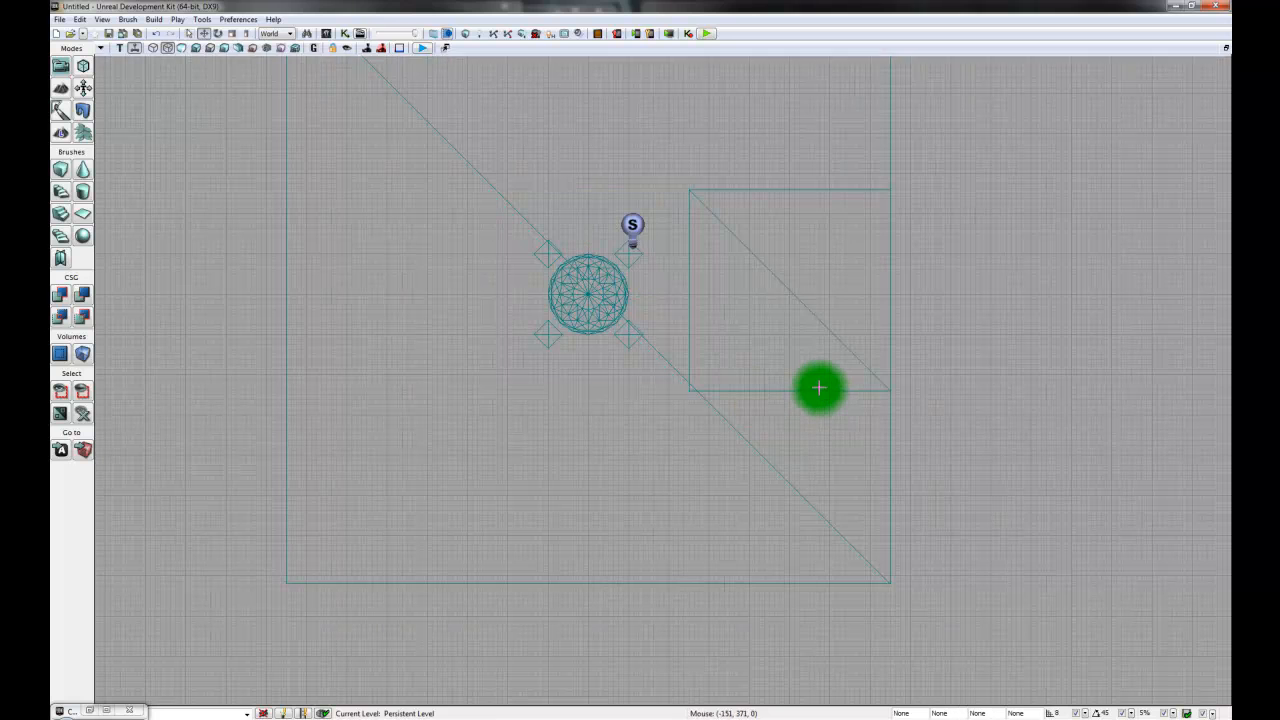
{"action": "left_click", "coordinate": [818, 390]}
{"action": "key", "text": "Delete"}
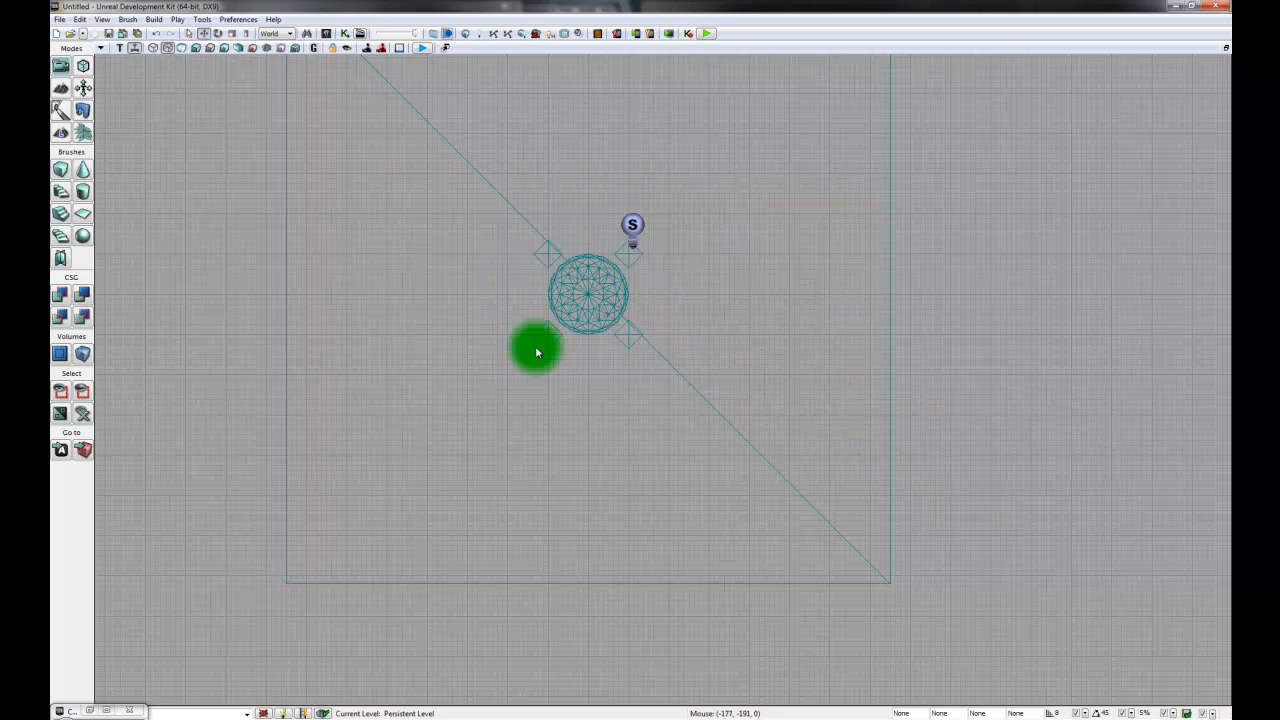
Step: Return the viewport to Perspective and display the scene in Lit mode
{"action": "left_click", "coordinate": [121, 48]}
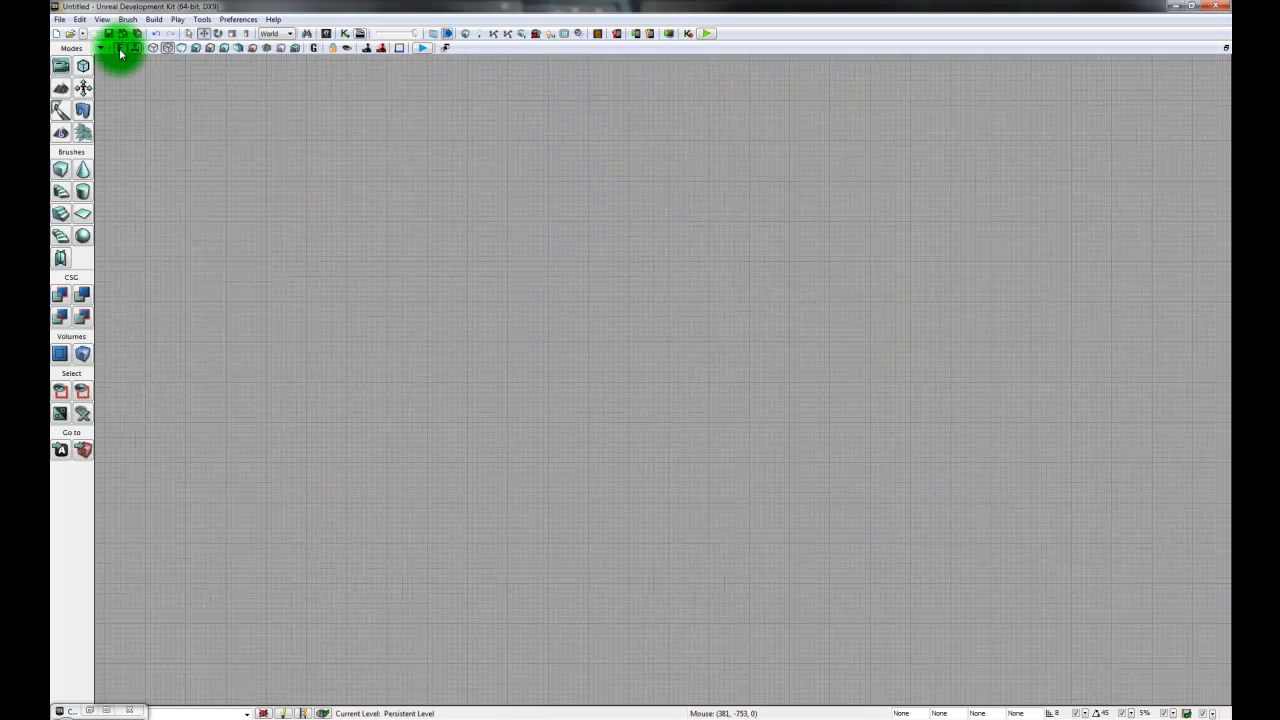
{"action": "left_click", "coordinate": [120, 48]}
{"action": "right_click_drag", "start_coordinate": [717, 514], "coordinate": [780, 311]}
{"action": "left_click_drag", "start_coordinate": [780, 311], "coordinate": [1131, 669]}
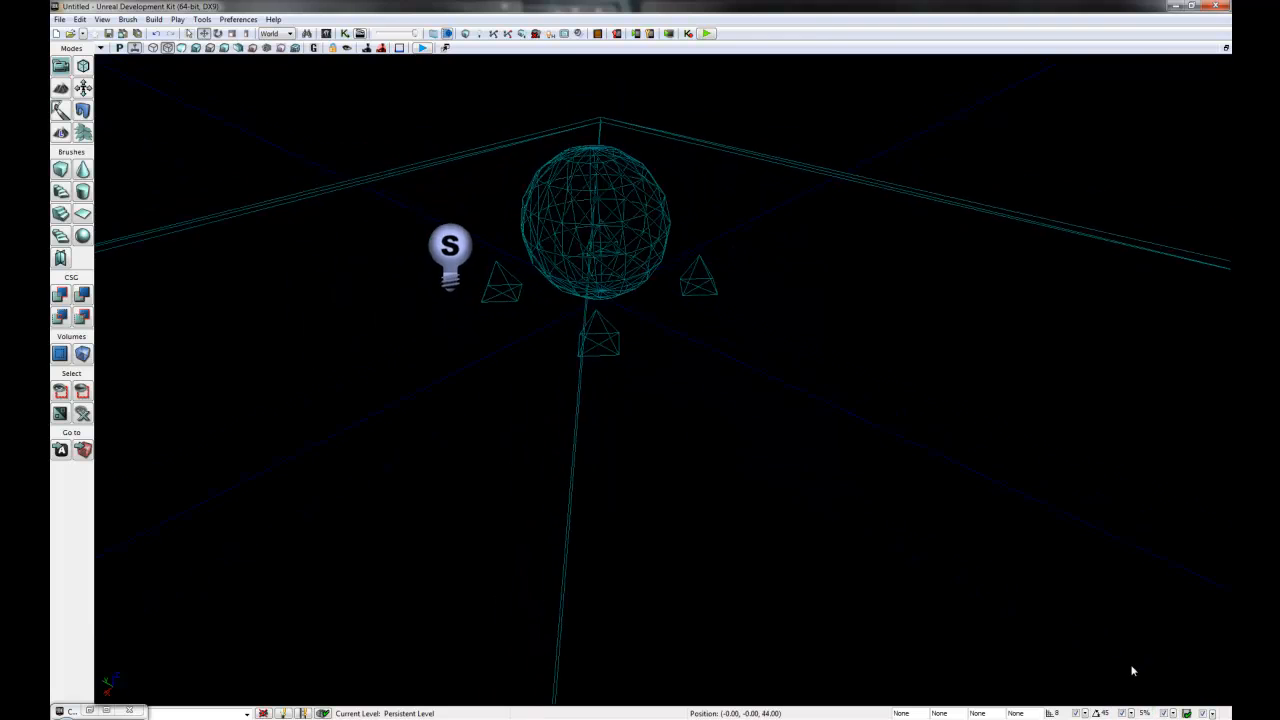
{"action": "right_click_drag", "start_coordinate": [1131, 669], "coordinate": [1060, 571]}
{"action": "middle_click_drag", "start_coordinate": [1060, 571], "coordinate": [1087, 581]}
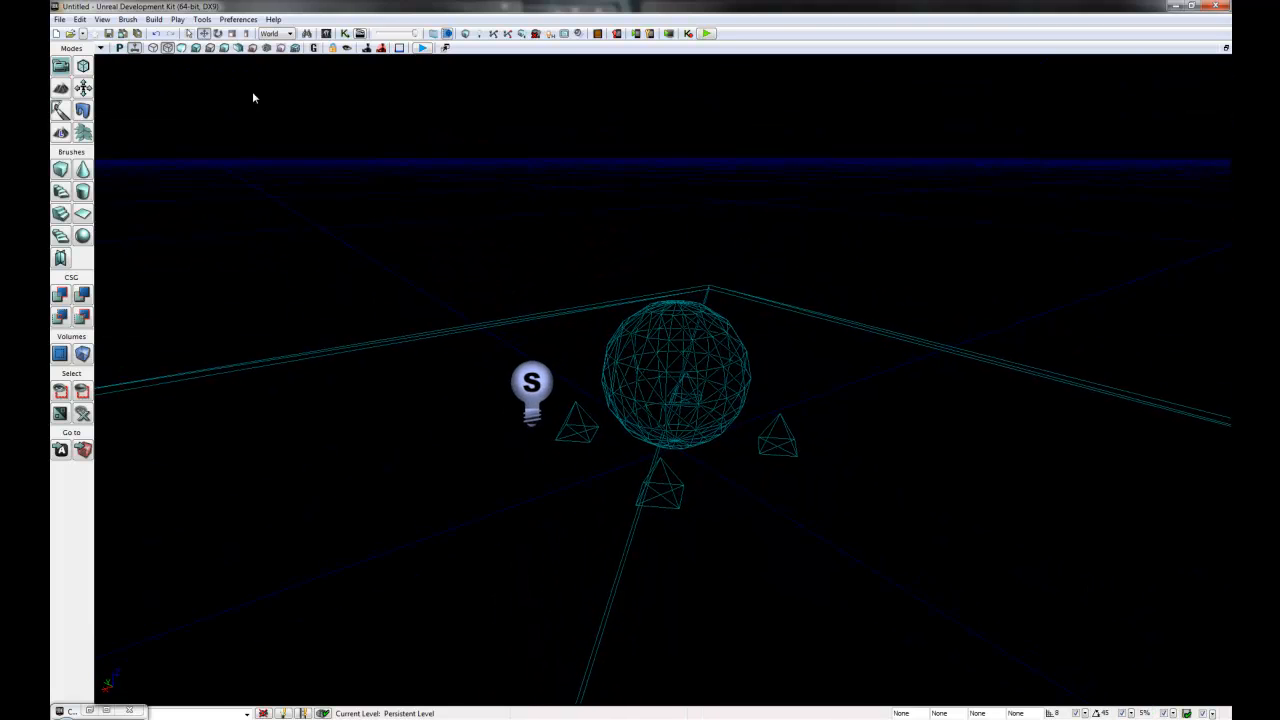
{"action": "left_click", "coordinate": [196, 48]}
{"action": "mouse_move", "coordinate": [571, 400]}
{"action": "left_mouse_down"}
{"action": "mouse_move", "coordinate": [474, 400]}
{"action": "mouse_move", "coordinate": [613, 404]}
{"action": "mouse_move", "coordinate": [1174, 574]}
{"action": "mouse_move", "coordinate": [551, 591]}
{"action": "mouse_move", "coordinate": [534, 697]}
{"action": "mouse_move", "coordinate": [450, 666]}
{"action": "mouse_move", "coordinate": [391, 697]}
{"action": "mouse_move", "coordinate": [380, 689]}
{"action": "mouse_move", "coordinate": [371, 712]}
{"action": "mouse_move", "coordinate": [363, 611]}
{"action": "left_mouse_up"}
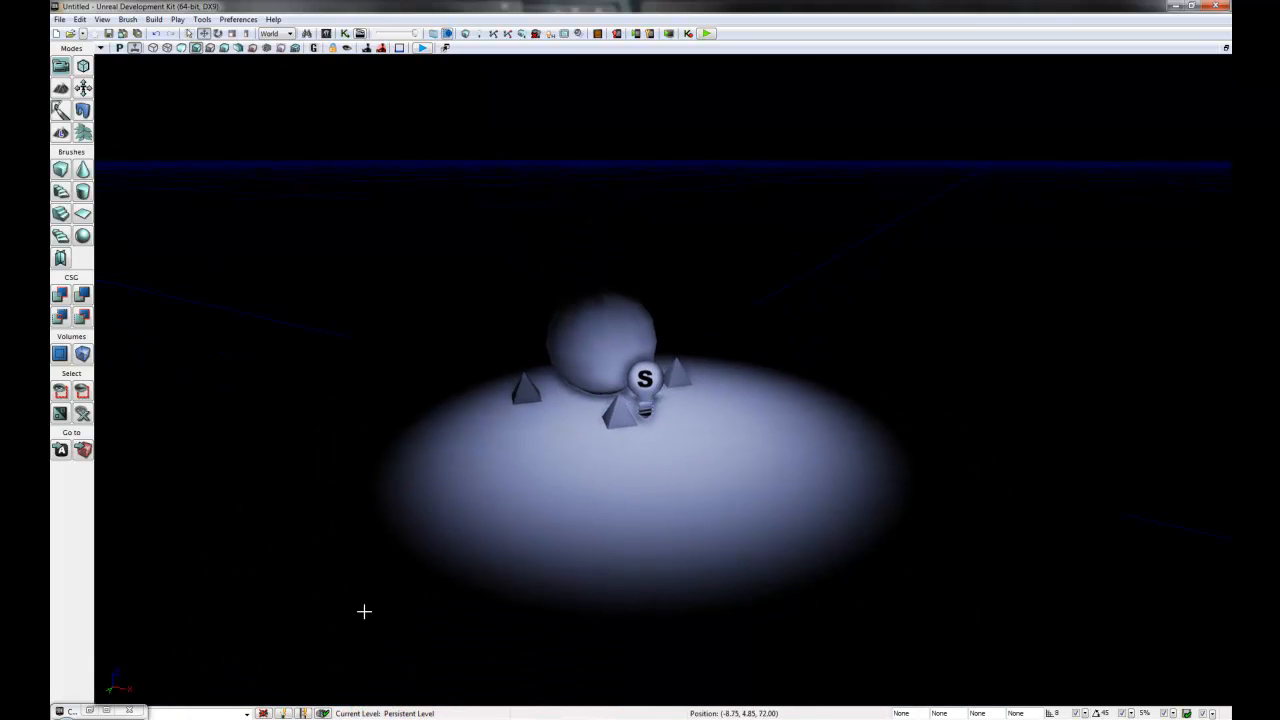
Step: Raise the point light high above the sphere and the enlarged slab
{"action": "left_click", "coordinate": [645, 380]}
{"action": "mouse_move", "coordinate": [751, 489]}
{"action": "right_mouse_down"}
{"action": "mouse_move", "coordinate": [914, 601]}
{"action": "mouse_move", "coordinate": [769, 454]}
{"action": "mouse_move", "coordinate": [725, 347]}
{"action": "right_mouse_up"}
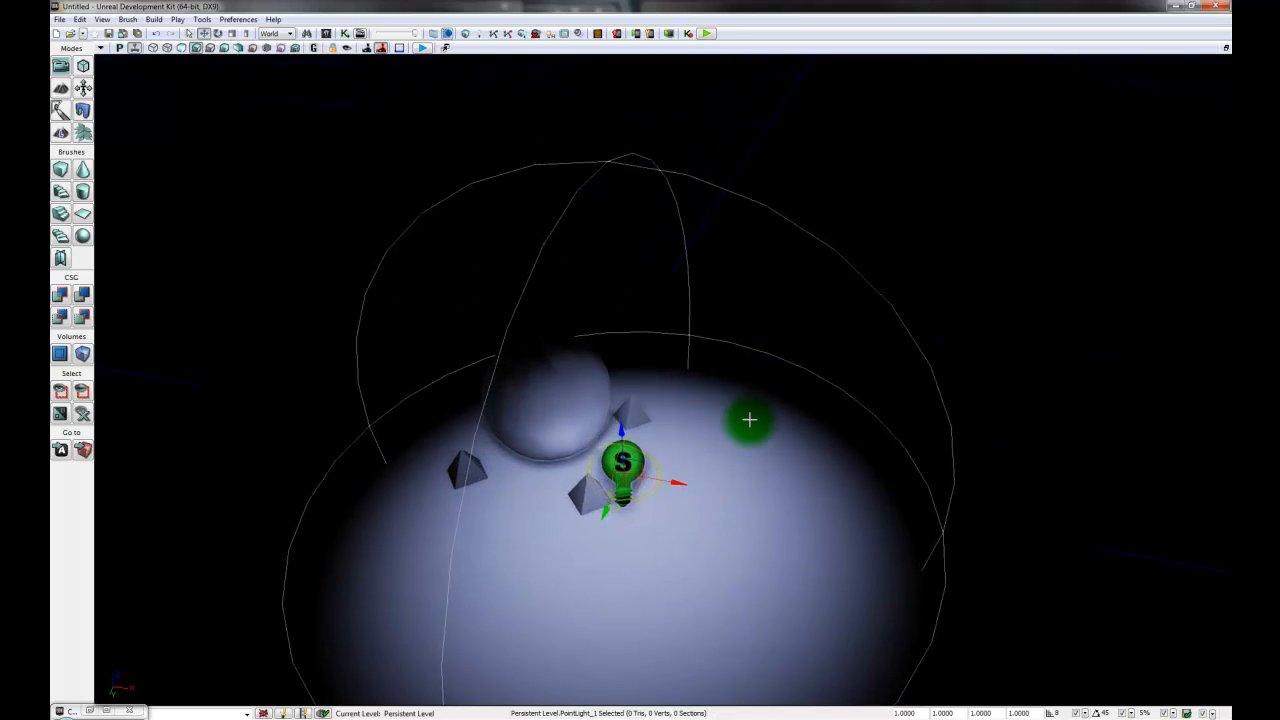
{"action": "right_click_drag", "start_coordinate": [755, 526], "coordinate": [680, 654]}
{"action": "left_click_drag", "start_coordinate": [712, 318], "coordinate": [680, 59]}
{"action": "right_click_drag", "start_coordinate": [664, 383], "coordinate": [757, 482]}
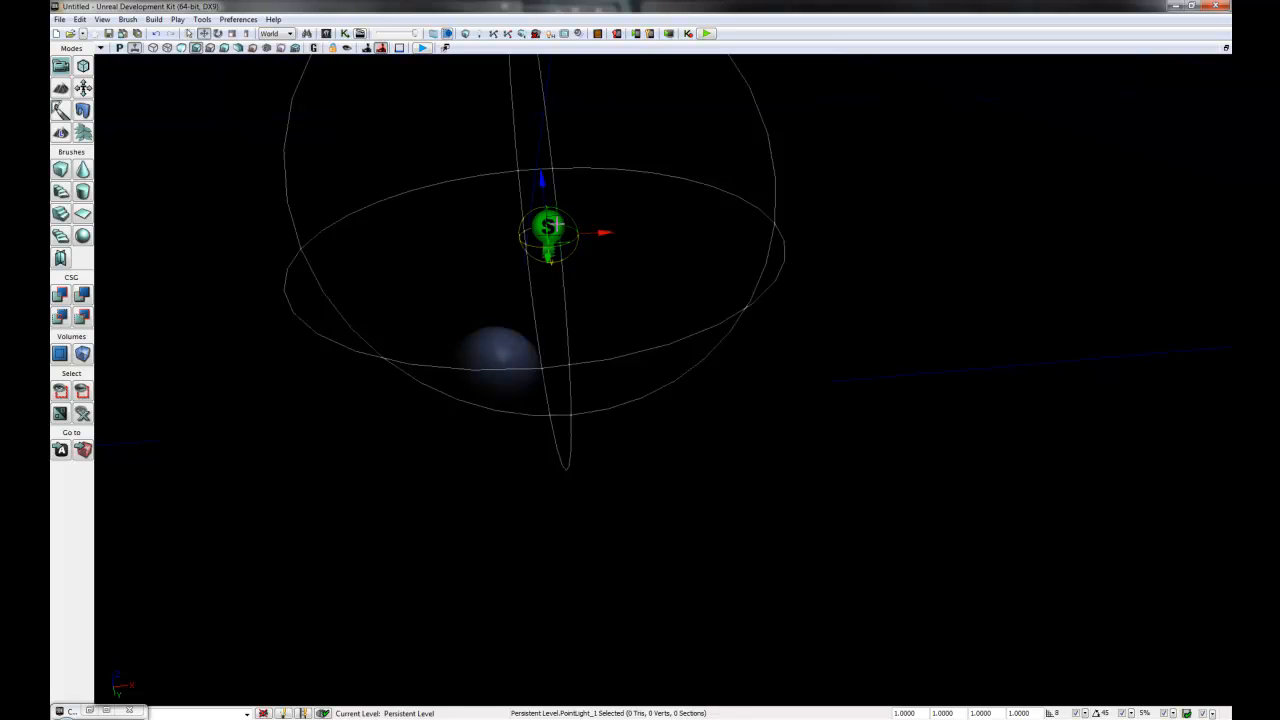
Step: Set the point light's Brightness to 1, and try a Radius of 1024 before settling on 512
{"action": "double_click", "coordinate": [548, 225]}
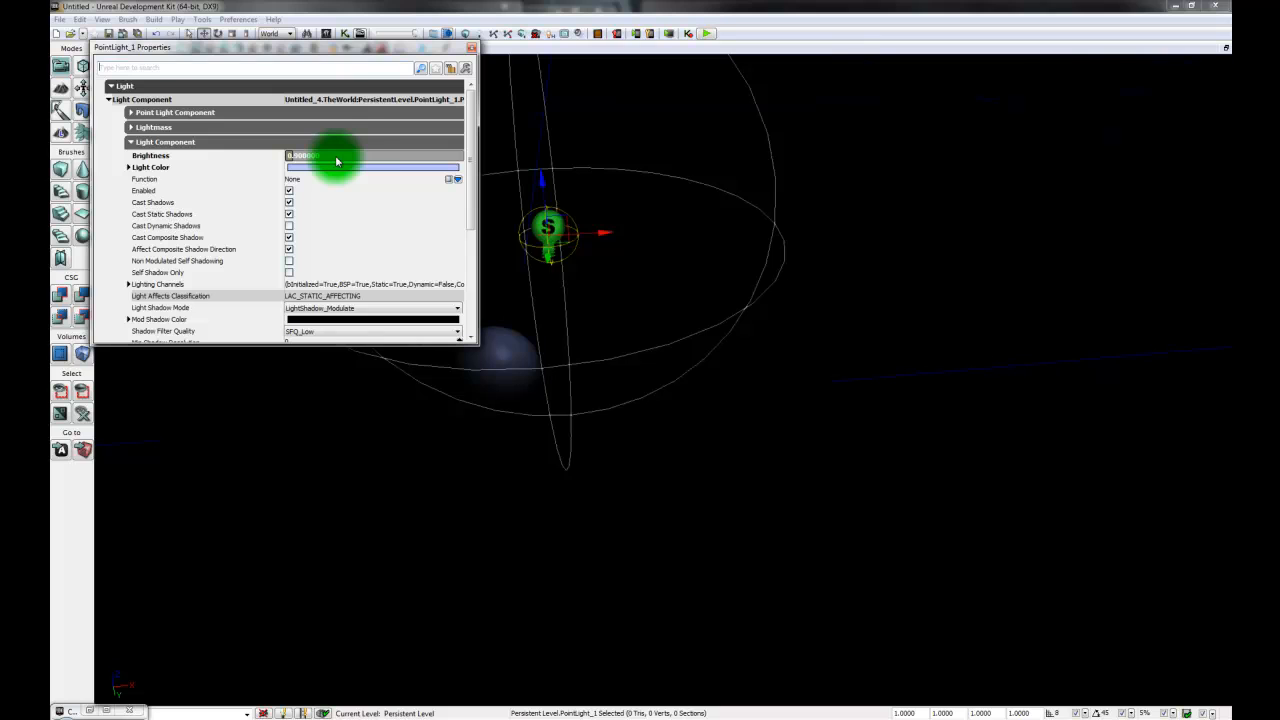
{"action": "left_click_drag", "start_coordinate": [337, 161], "coordinate": [370, 168]}
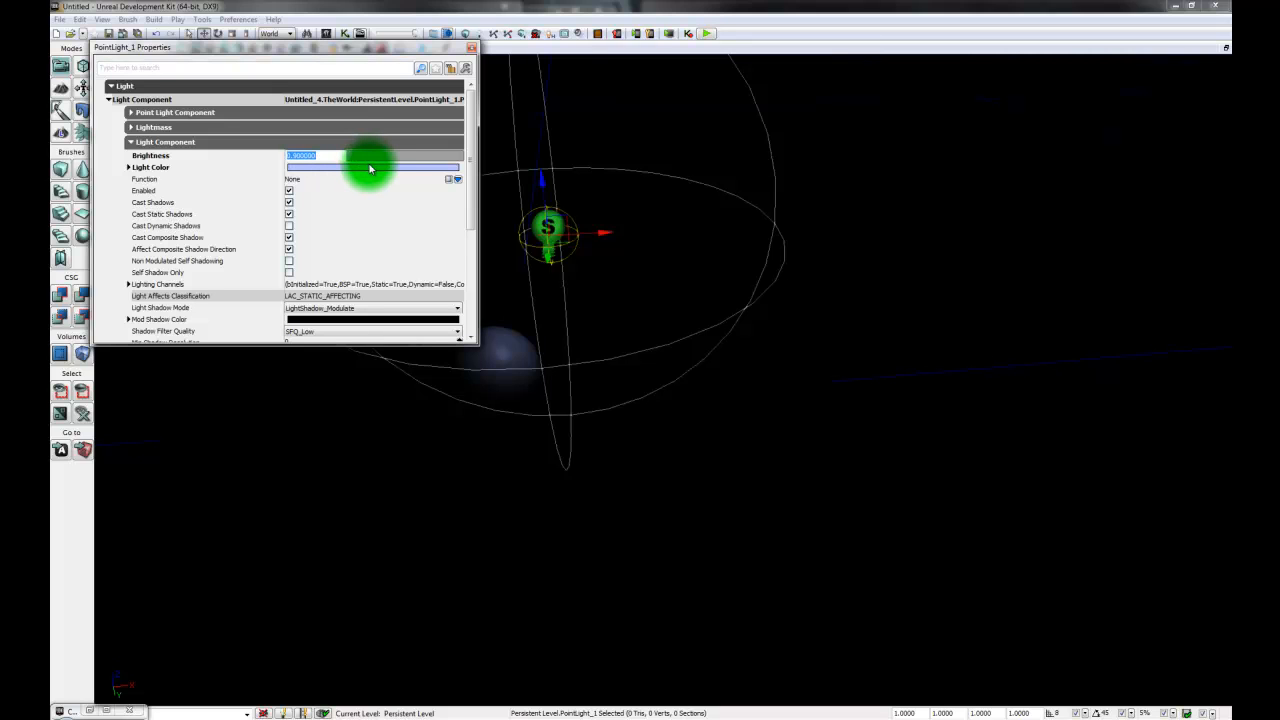
{"action": "left_click", "coordinate": [186, 112]}
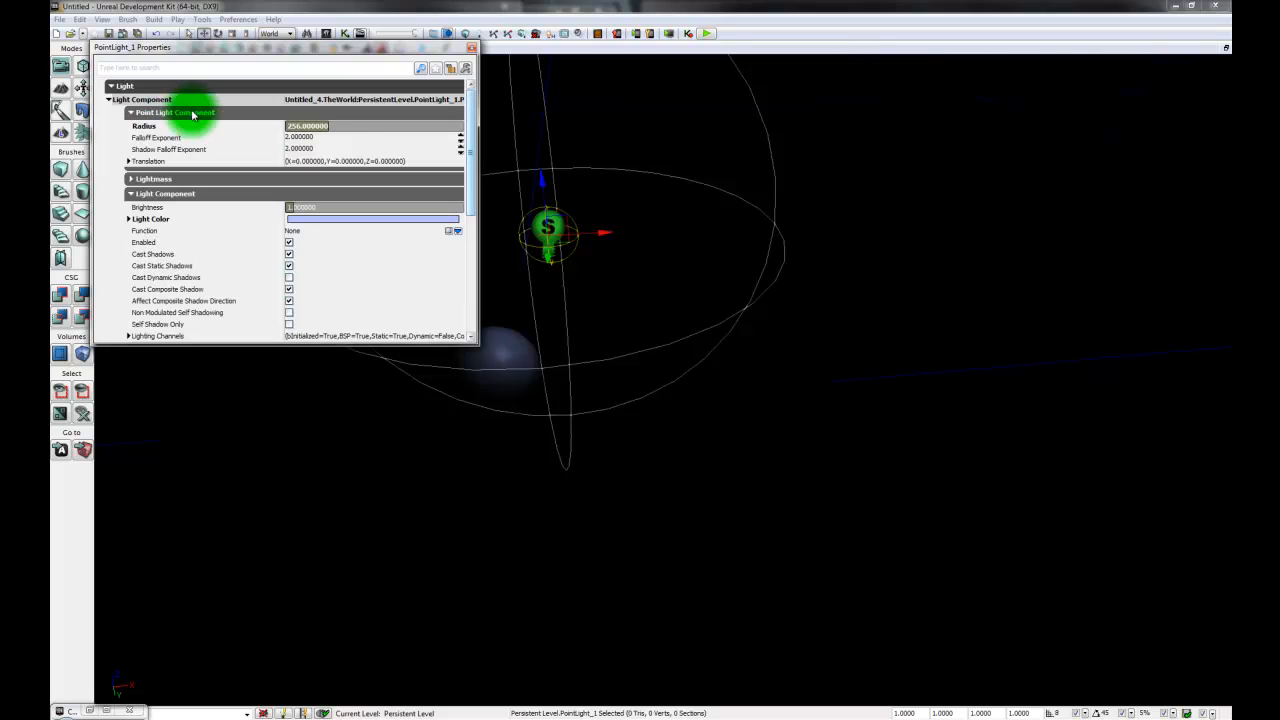
{"action": "left_click", "coordinate": [336, 126]}
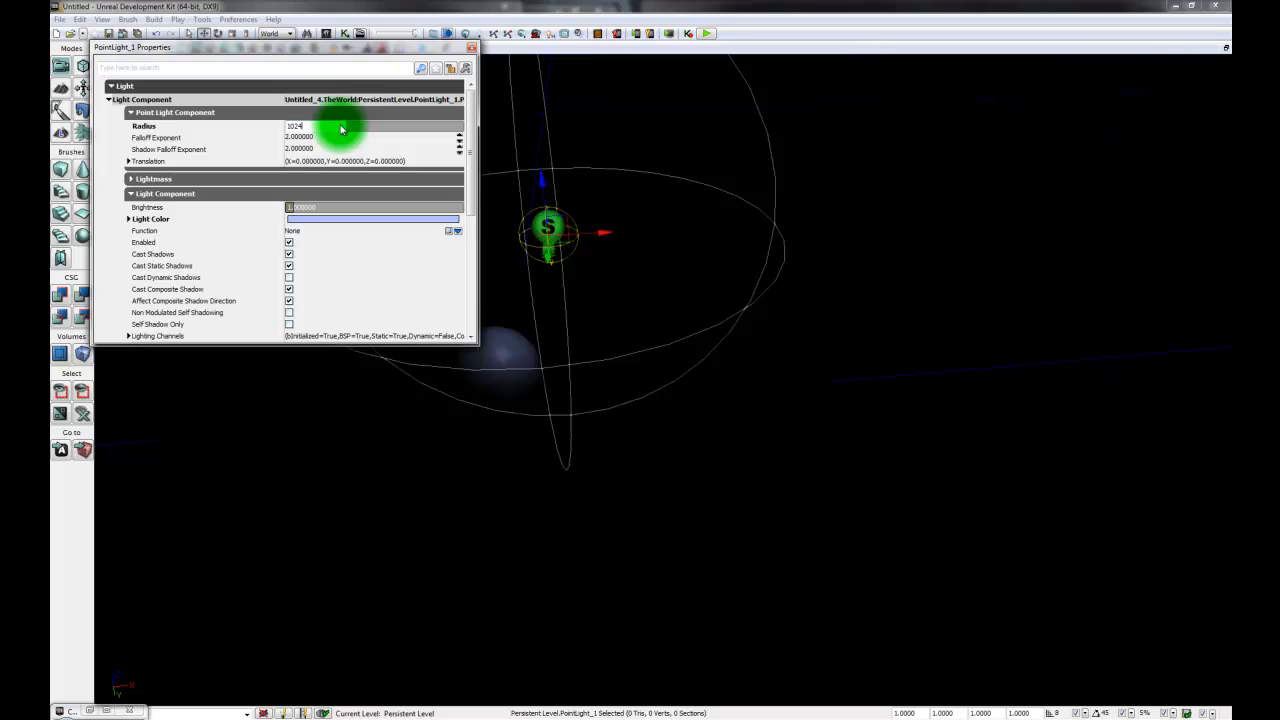
{"action": "type", "text": "1024"}
{"action": "key", "text": "Return"}
{"action": "type", "text": "512"}
{"action": "key", "text": "Return"}
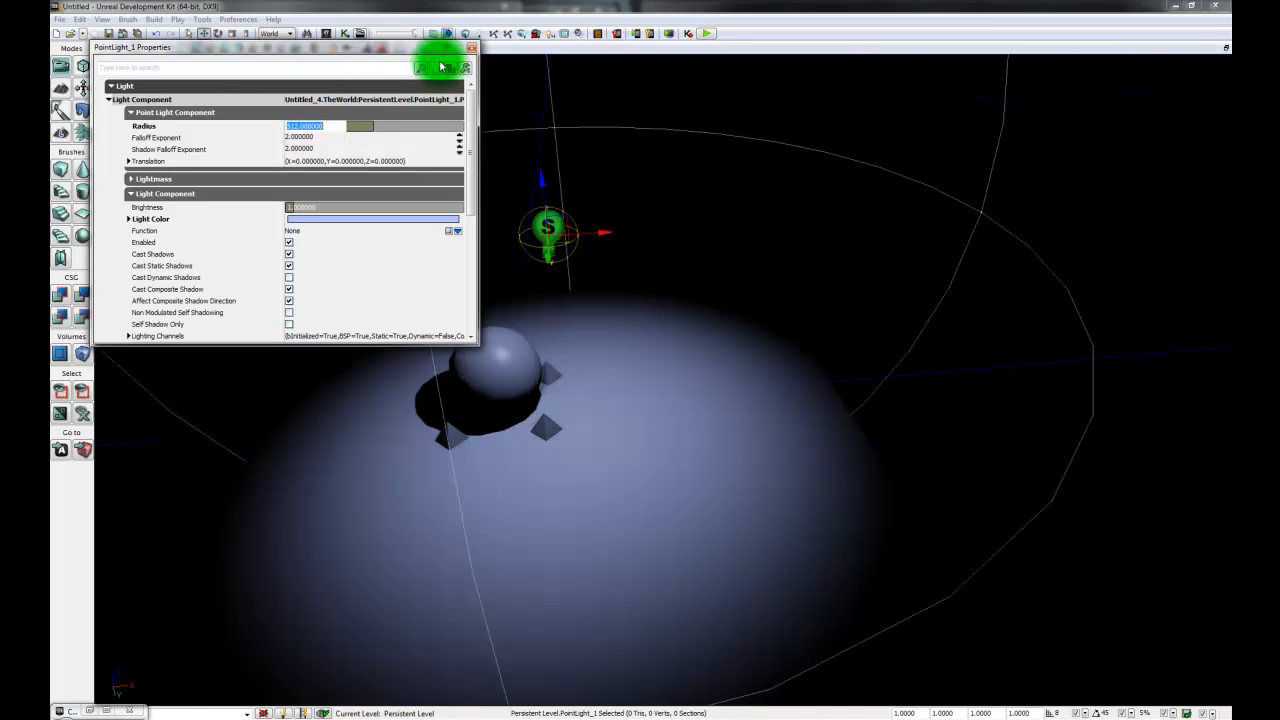
{"action": "left_click", "coordinate": [474, 48]}
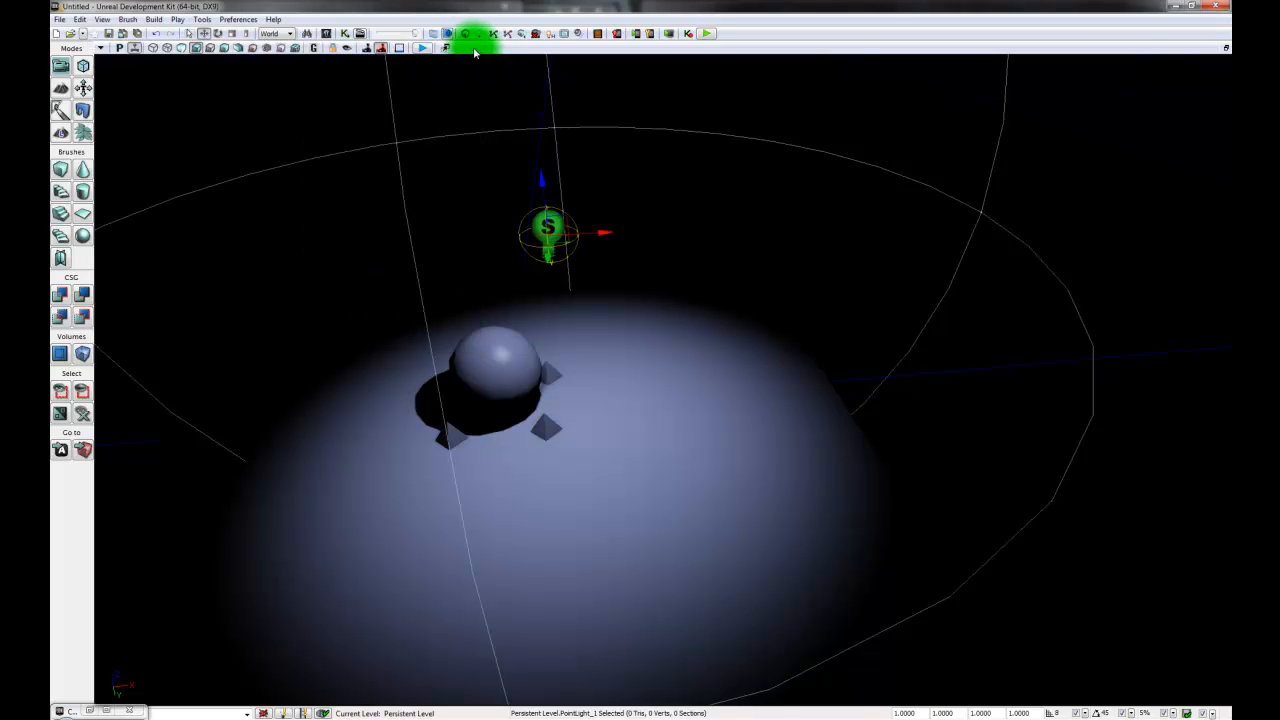
Step: Move the point light sideways, away from the sphere towards the edge of the slab
{"action": "left_click_drag", "start_coordinate": [620, 514], "coordinate": [455, 685]}
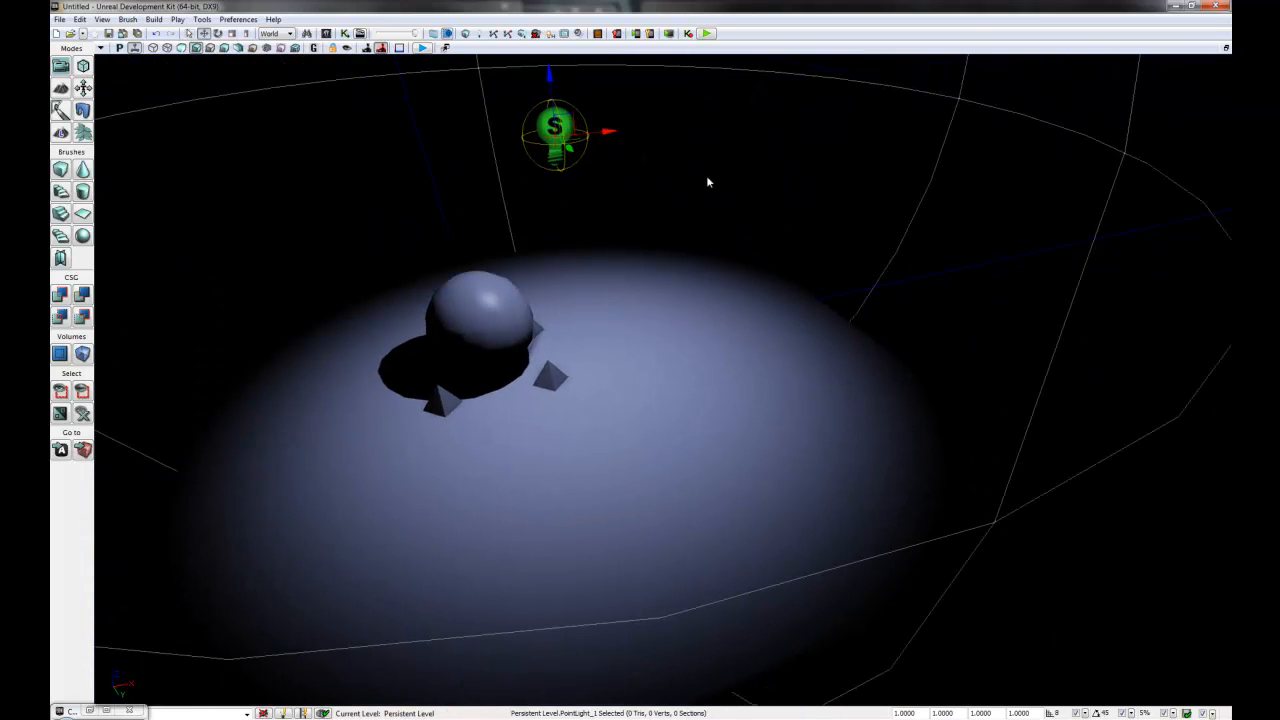
{"action": "left_click_drag", "start_coordinate": [814, 221], "coordinate": [991, 281]}
{"action": "left_click_drag", "start_coordinate": [783, 285], "coordinate": [795, 440]}
{"action": "left_click_drag", "start_coordinate": [848, 375], "coordinate": [877, 350]}
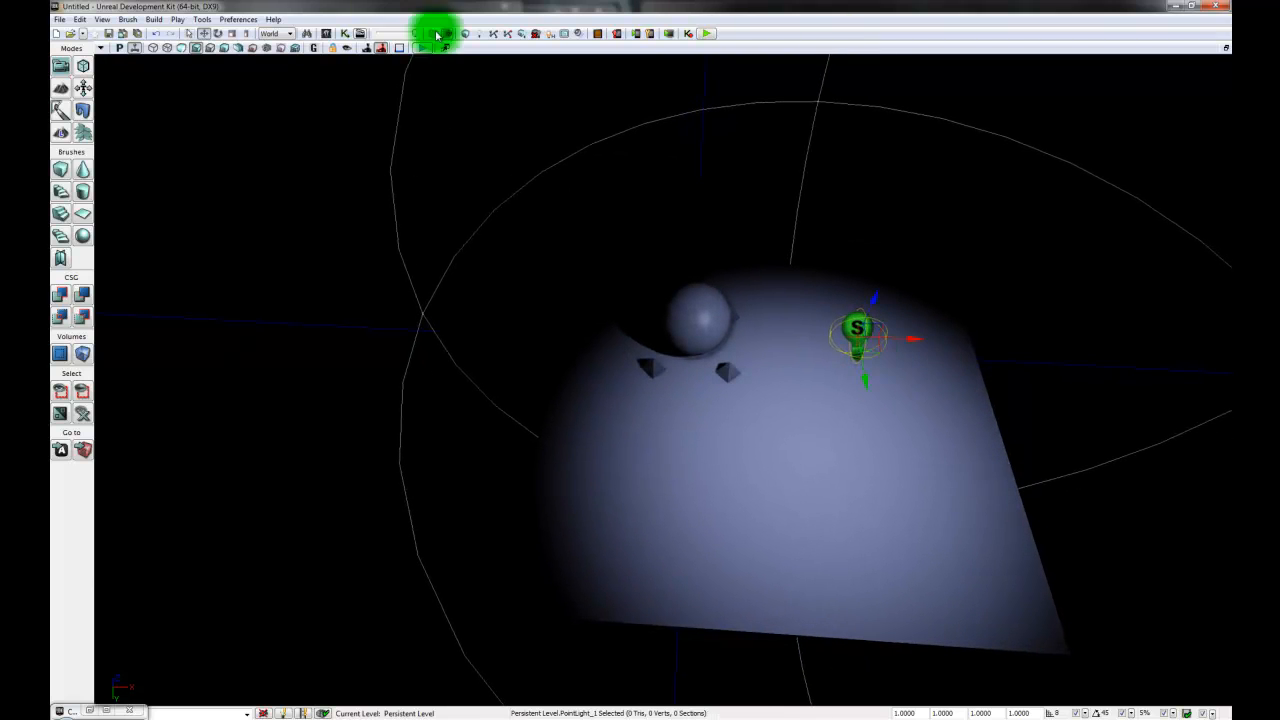
Step: Duplicate the point light and place the copy on the opposite side of the sphere
{"action": "right_click_drag", "start_coordinate": [986, 557], "coordinate": [982, 491]}
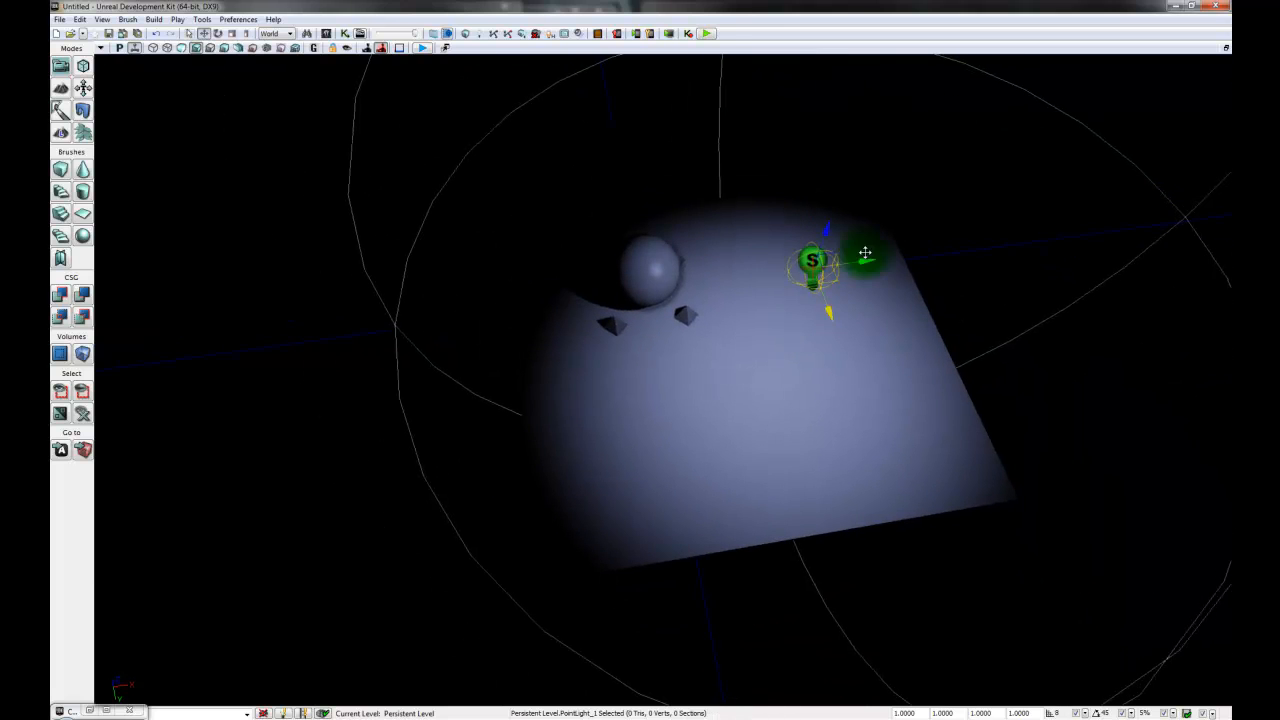
{"action": "left_click_drag", "start_coordinate": [867, 261], "coordinate": [528, 234], "text": "alt"}
{"action": "right_click_drag", "start_coordinate": [621, 351], "coordinate": [589, 549]}
Step: Set the Brightness of the duplicated point light to 0.33
{"action": "key", "text": "F4"}
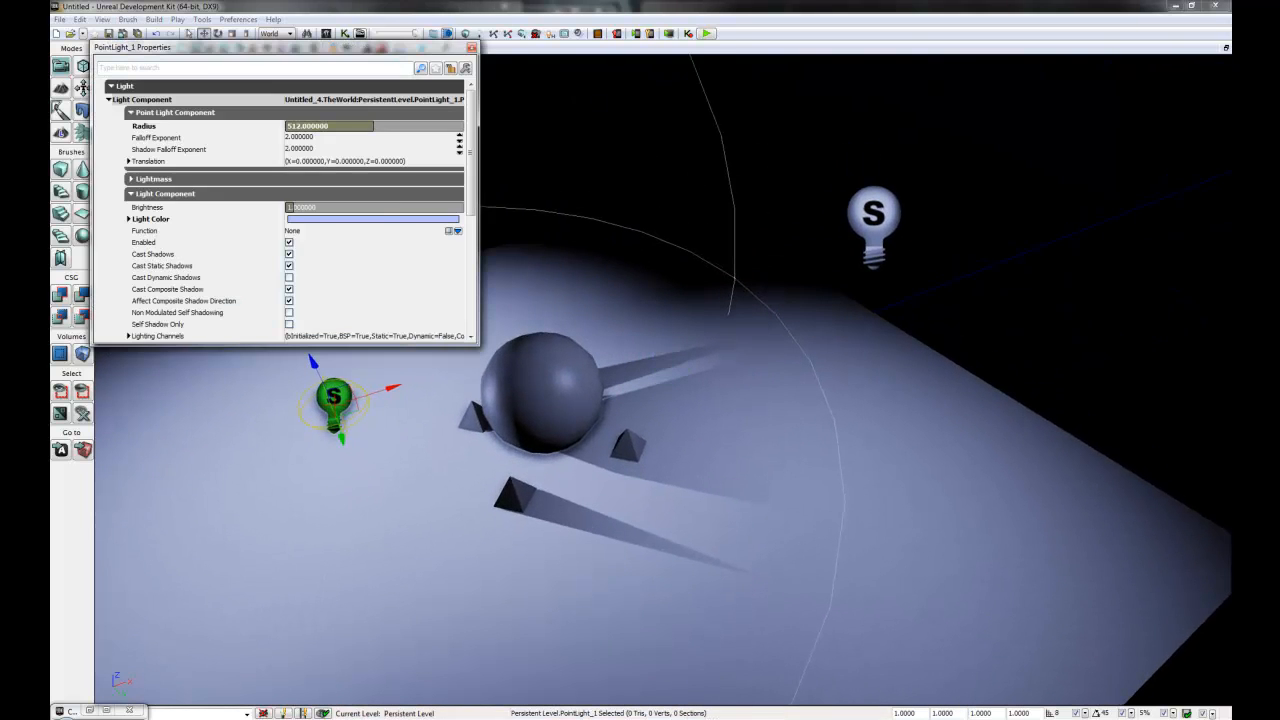
{"action": "left_click", "coordinate": [334, 208]}
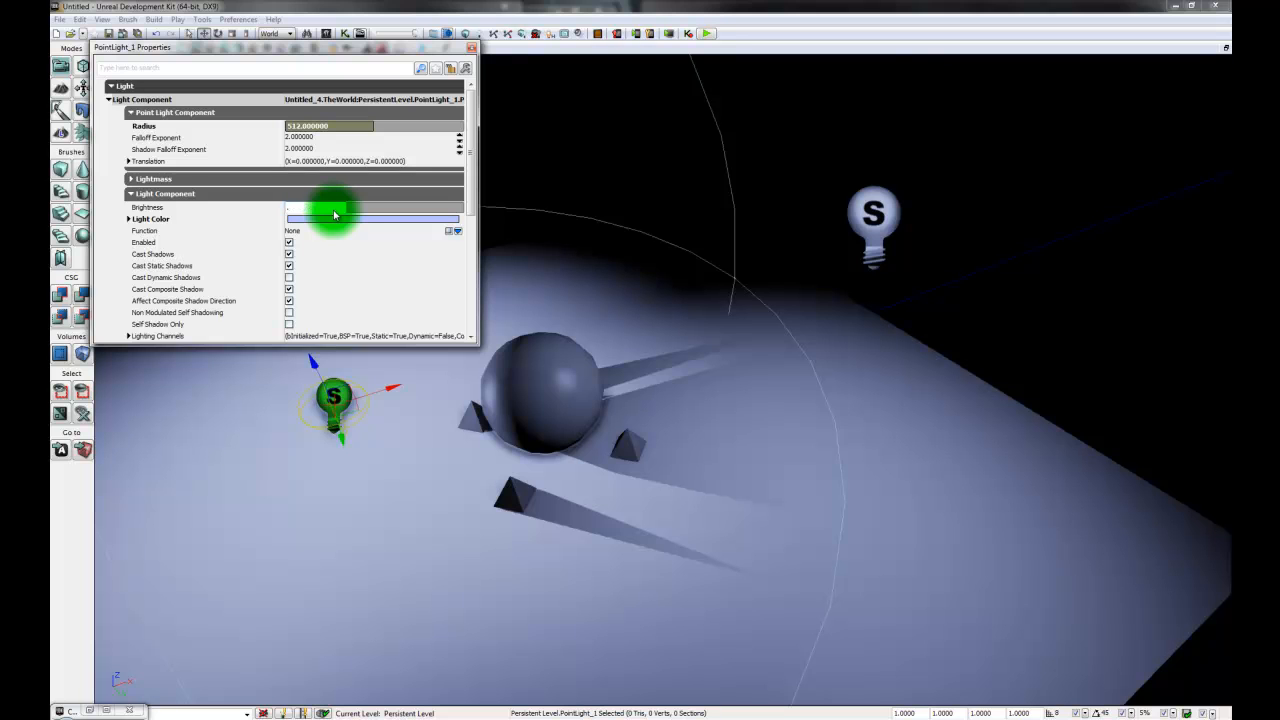
{"action": "type", "text": ".33"}
{"action": "key", "text": "Return"}
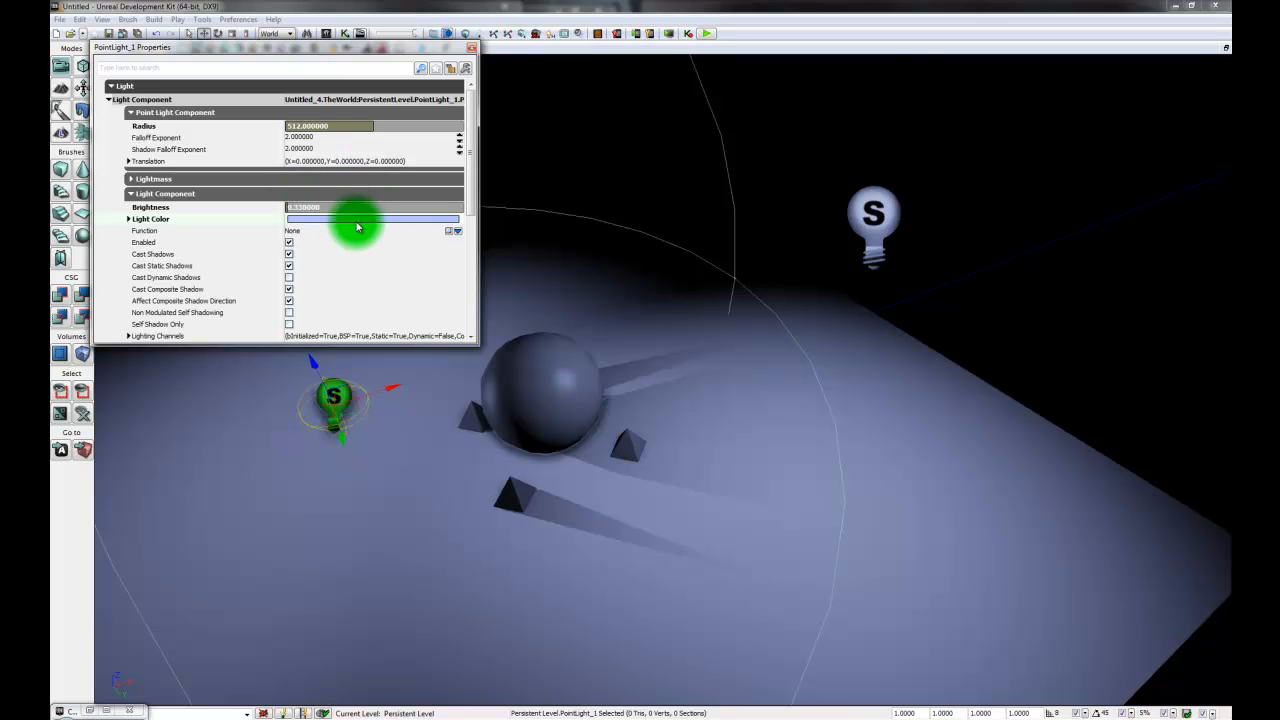
Step: Change the duplicated point light's Light Color to a very pale pink, accept it and close the light's properties
{"action": "left_click", "coordinate": [357, 225]}
{"action": "left_click_drag", "start_coordinate": [698, 372], "coordinate": [630, 335]}
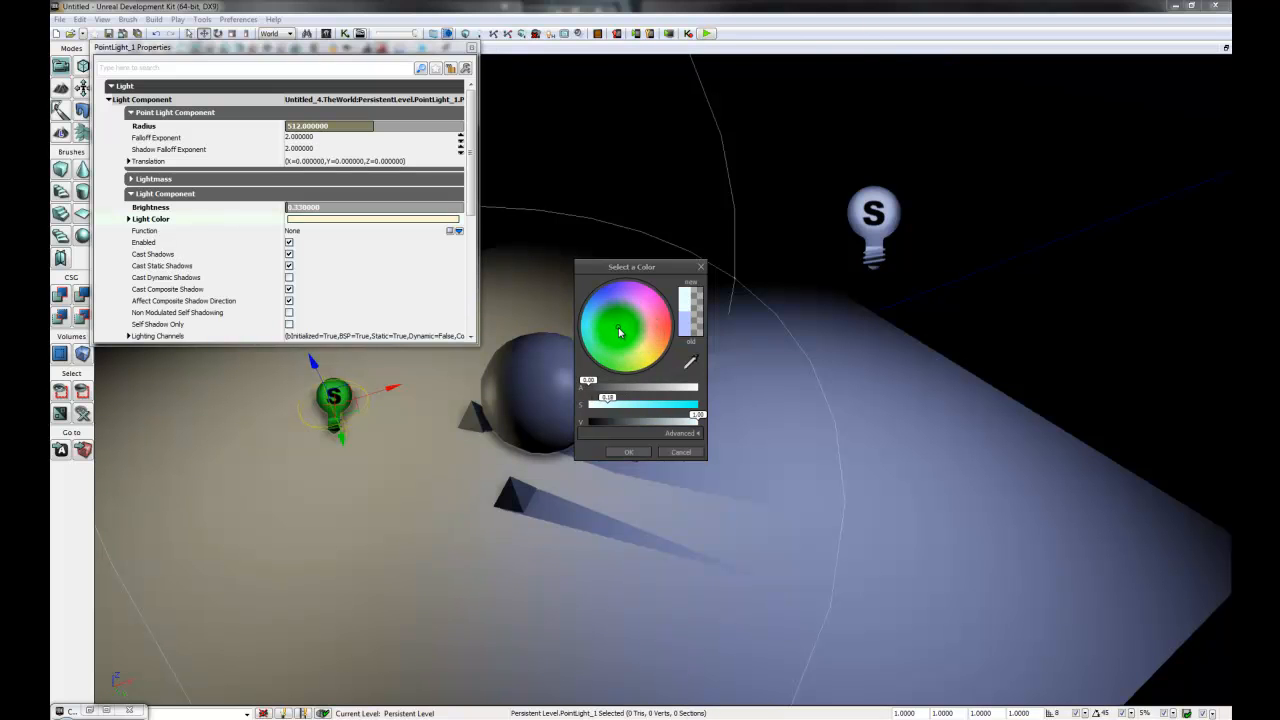
{"action": "left_click_drag", "start_coordinate": [631, 328], "coordinate": [640, 318]}
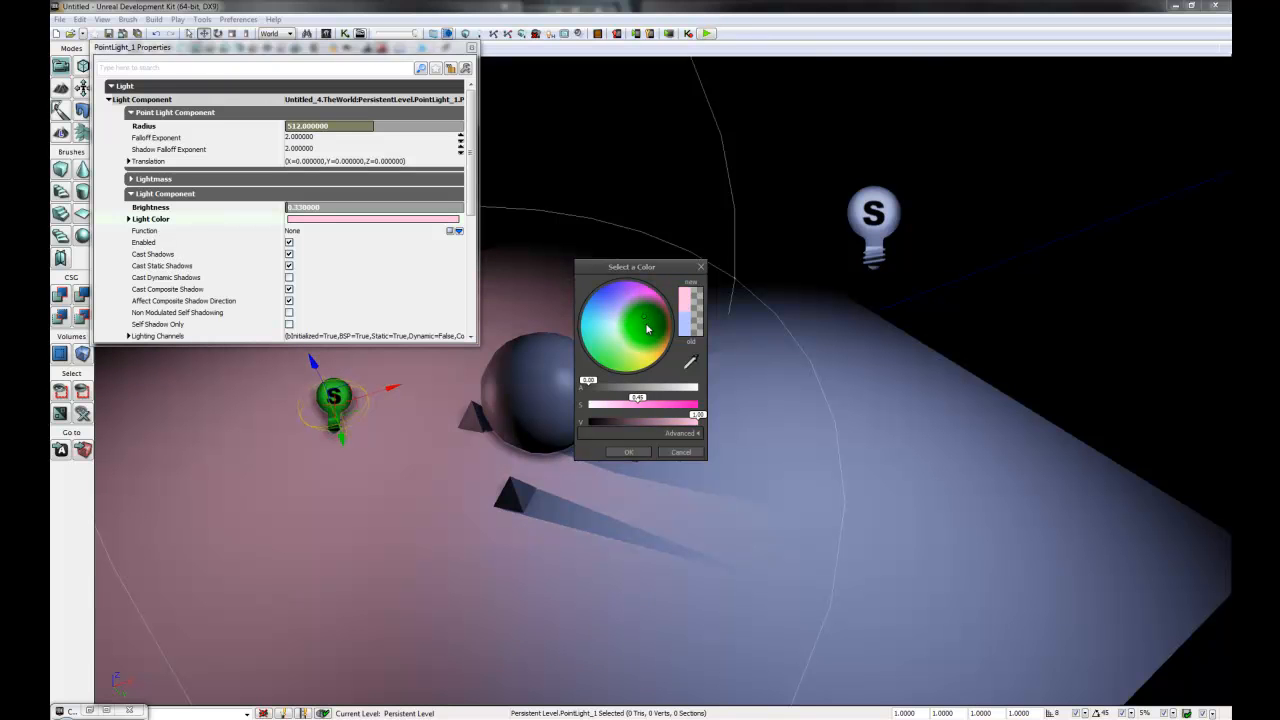
{"action": "mouse_move", "coordinate": [648, 326]}
{"action": "left_mouse_down"}
{"action": "mouse_move", "coordinate": [640, 336]}
{"action": "mouse_move", "coordinate": [632, 322]}
{"action": "left_mouse_up"}
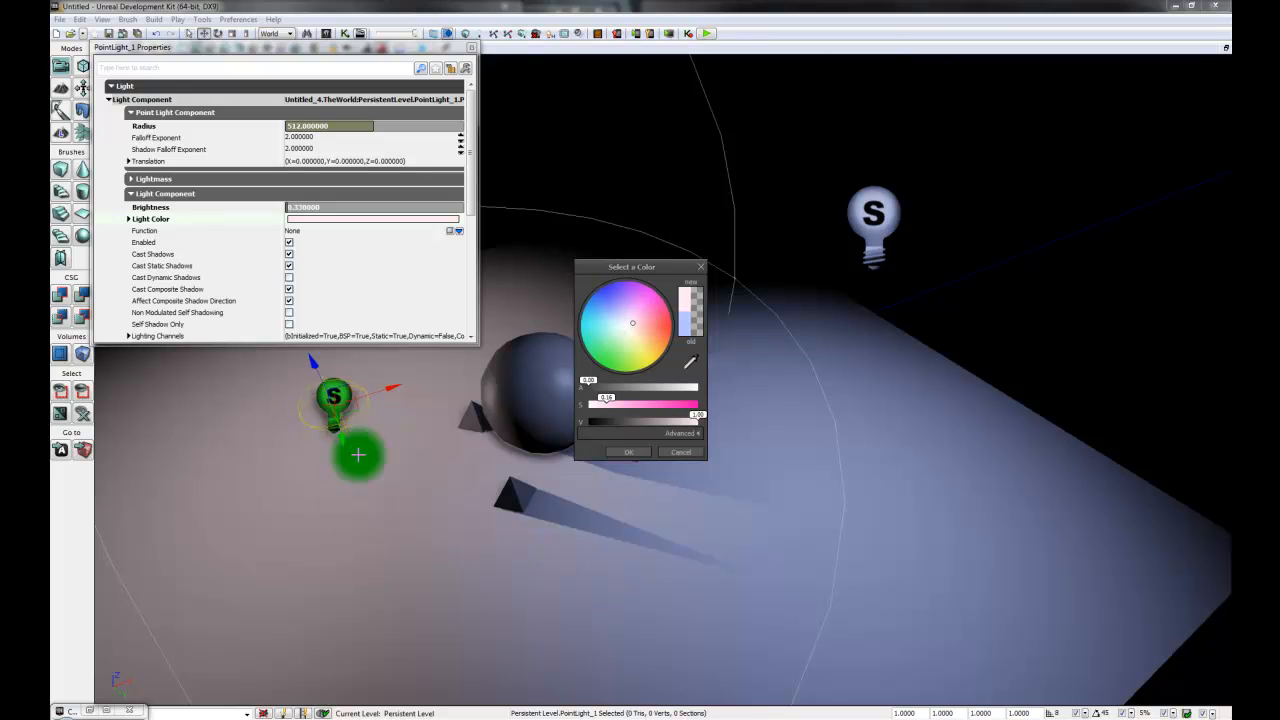
{"action": "right_click_drag", "start_coordinate": [368, 497], "coordinate": [205, 286]}
{"action": "middle_click_drag", "start_coordinate": [205, 286], "coordinate": [391, 531]}
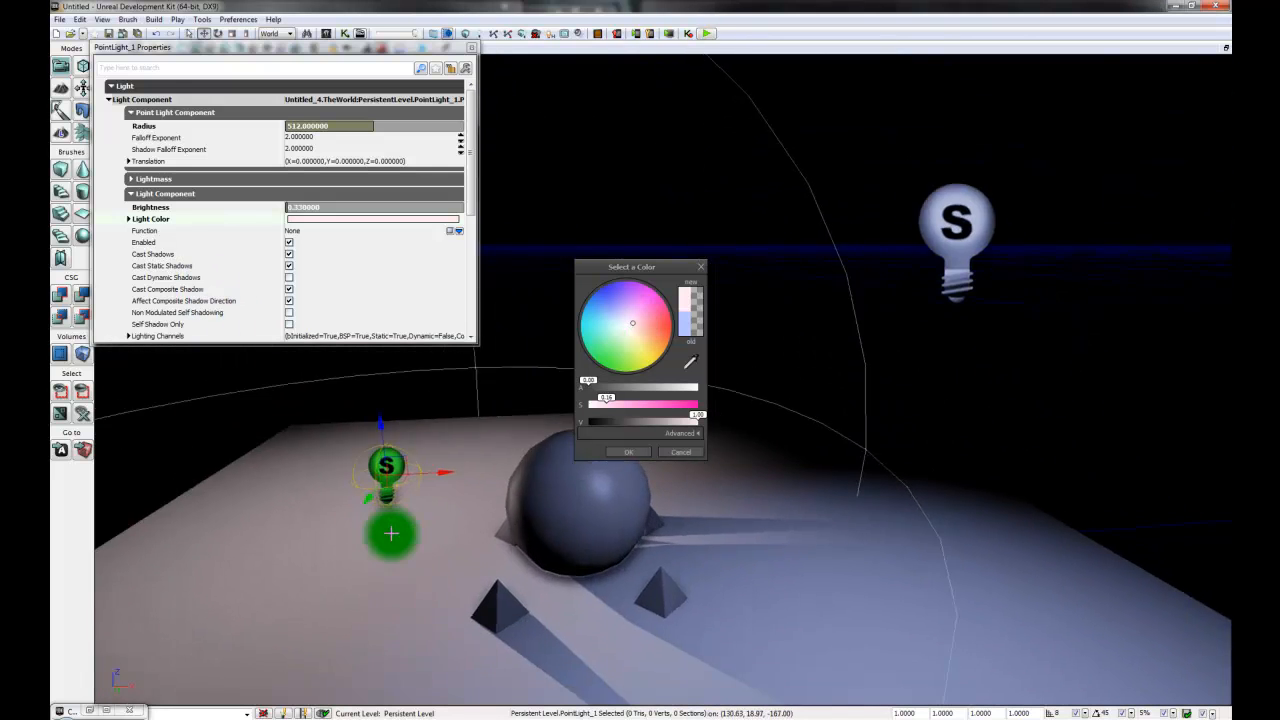
{"action": "left_click_drag", "start_coordinate": [391, 531], "coordinate": [409, 704]}
{"action": "mouse_move", "coordinate": [409, 704]}
{"action": "middle_mouse_down"}
{"action": "mouse_move", "coordinate": [434, 700]}
{"action": "mouse_move", "coordinate": [423, 691]}
{"action": "middle_mouse_up"}
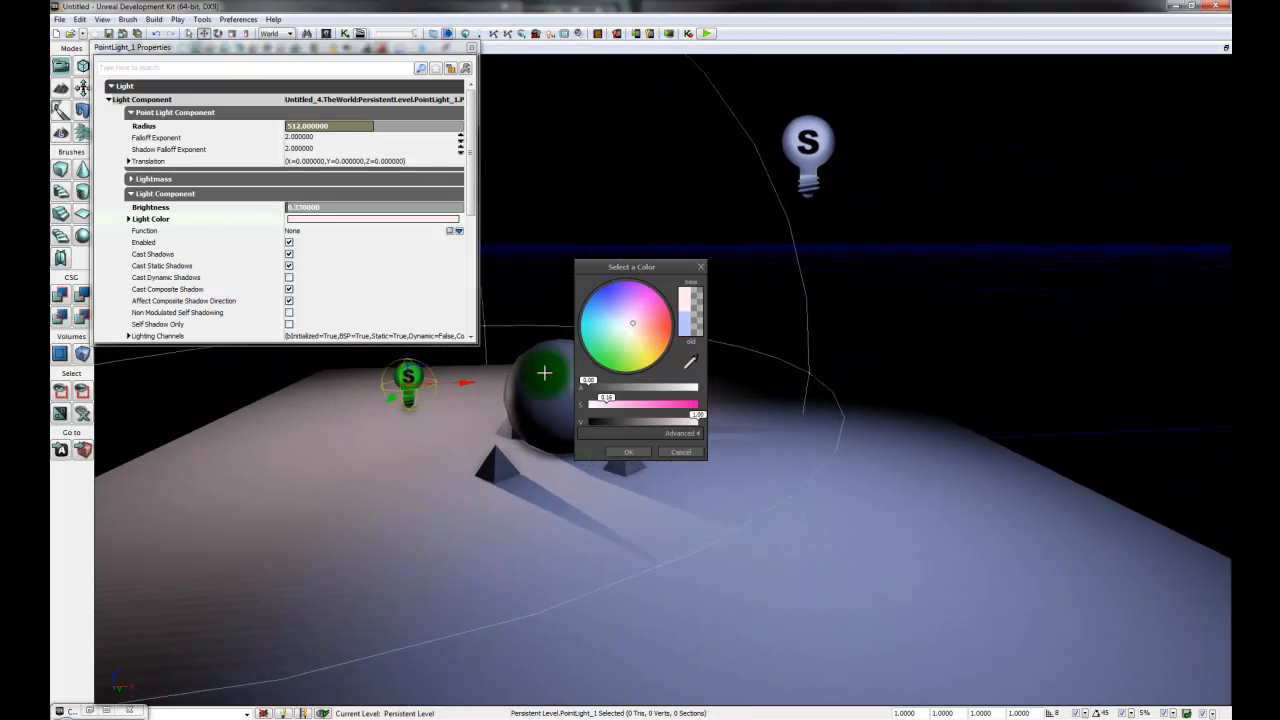
{"action": "left_click", "coordinate": [630, 451]}
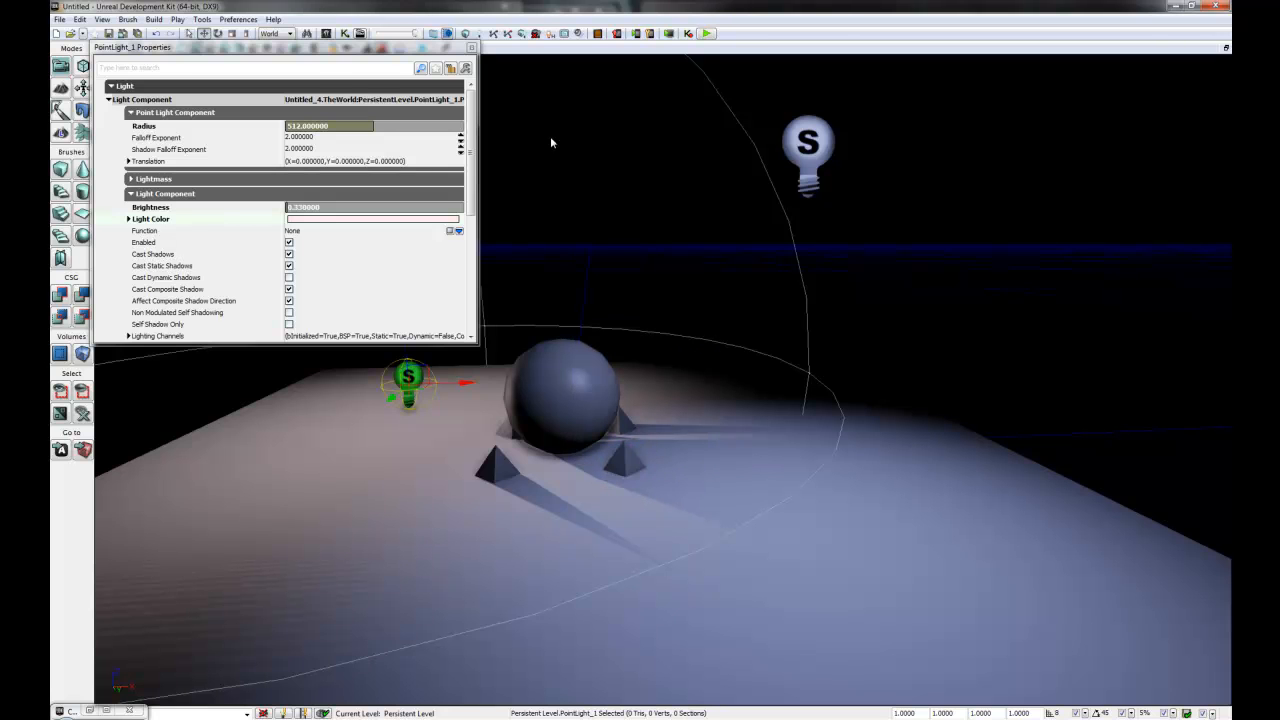
{"action": "left_click", "coordinate": [338, 130]}
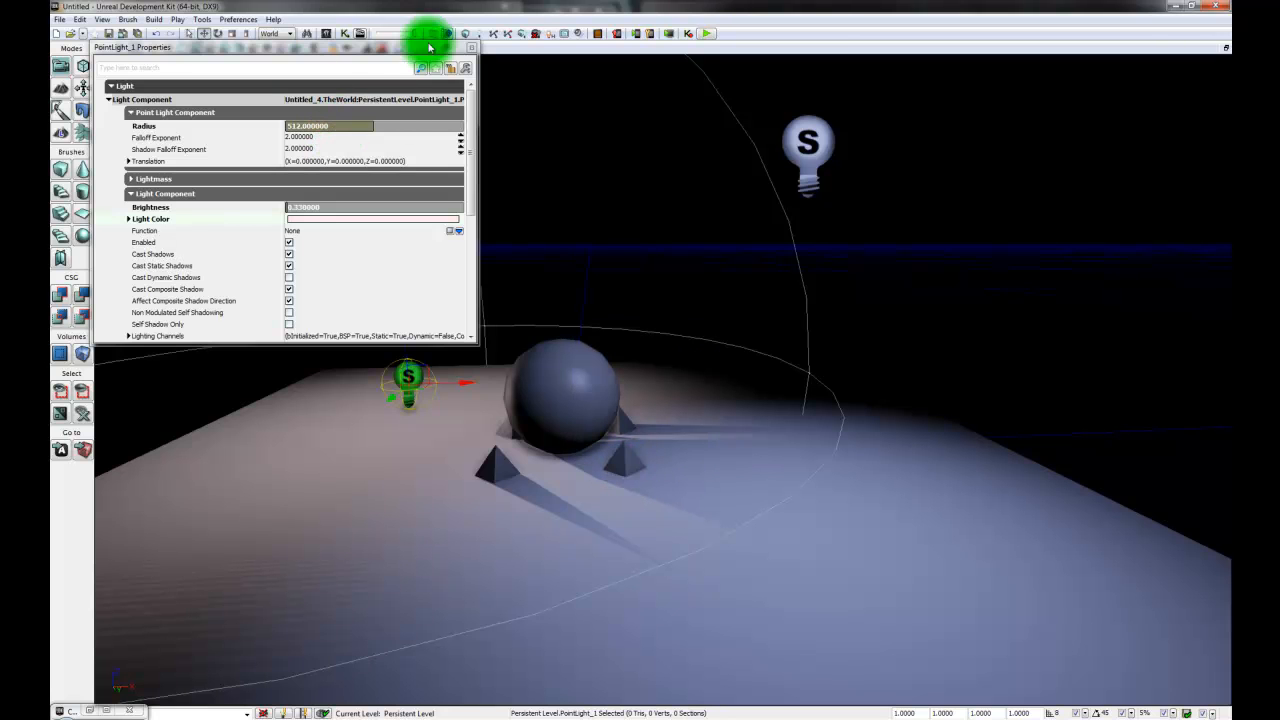
{"action": "left_click", "coordinate": [472, 47]}
Step: Build the level's lighting at High quality with Lightmass, and dismiss the Map Check report
{"action": "left_click_drag", "start_coordinate": [647, 340], "coordinate": [716, 450]}
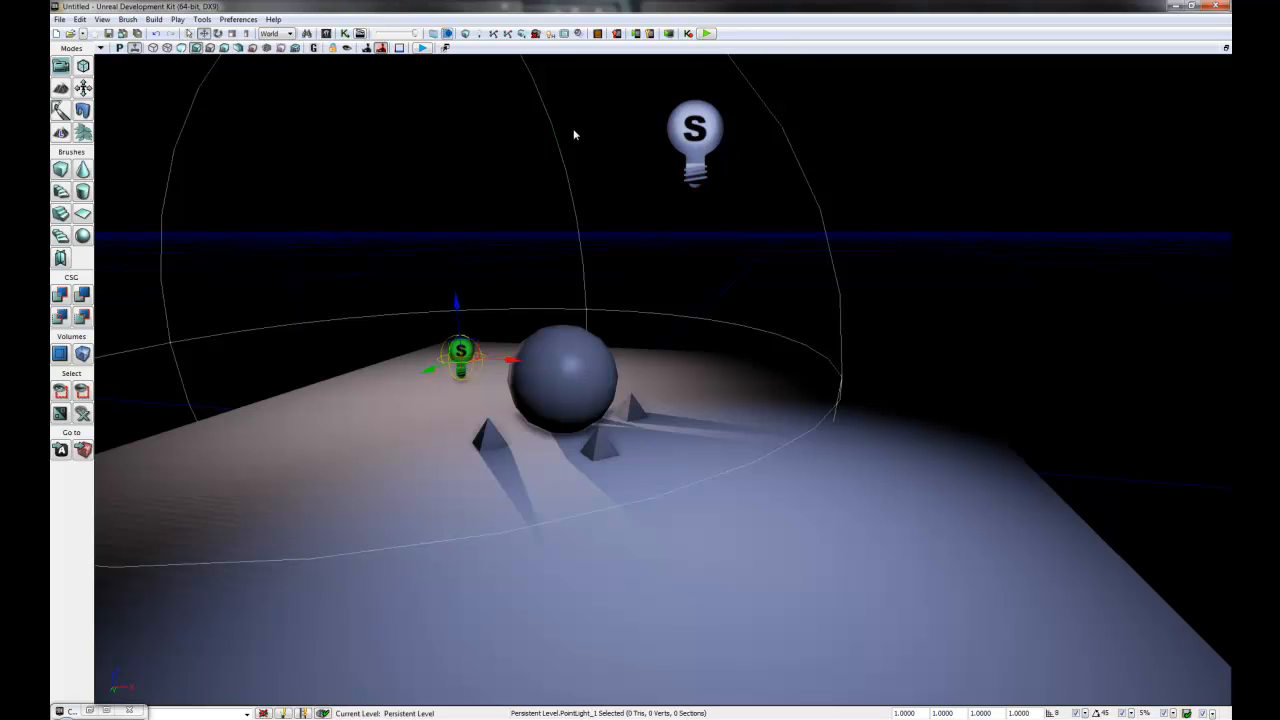
{"action": "left_click", "coordinate": [478, 37]}
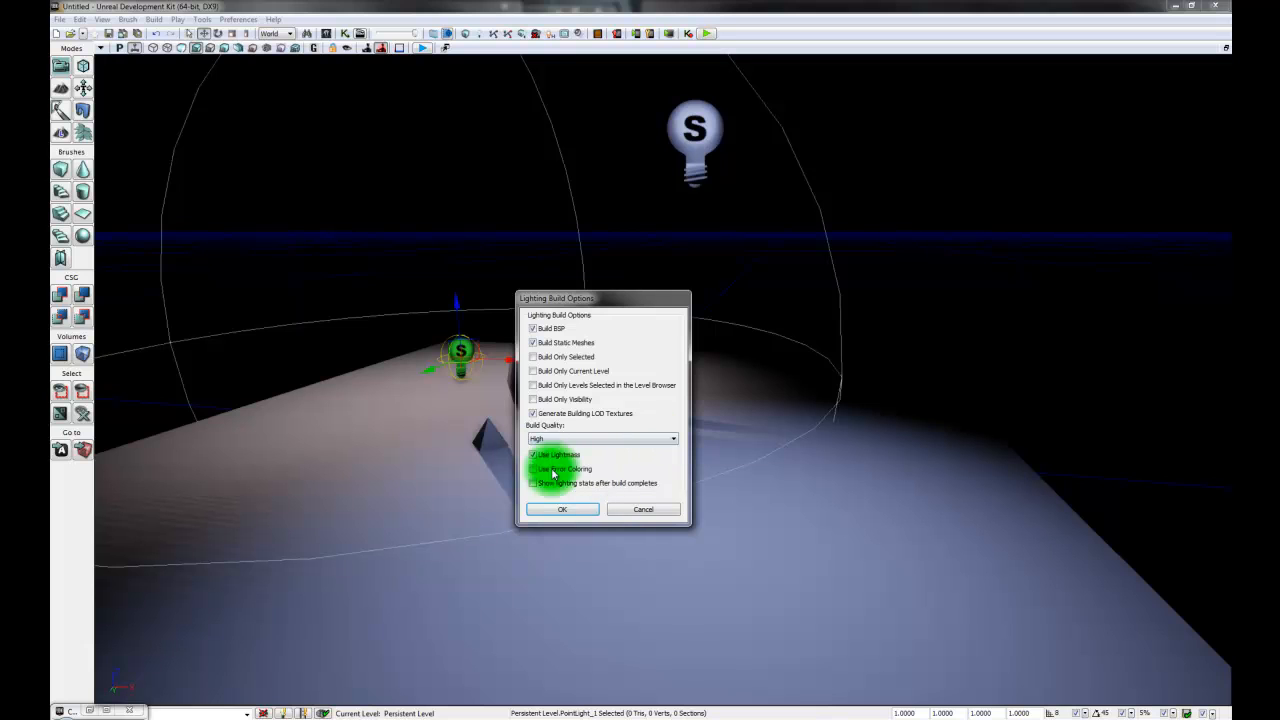
{"action": "left_click", "coordinate": [563, 510]}
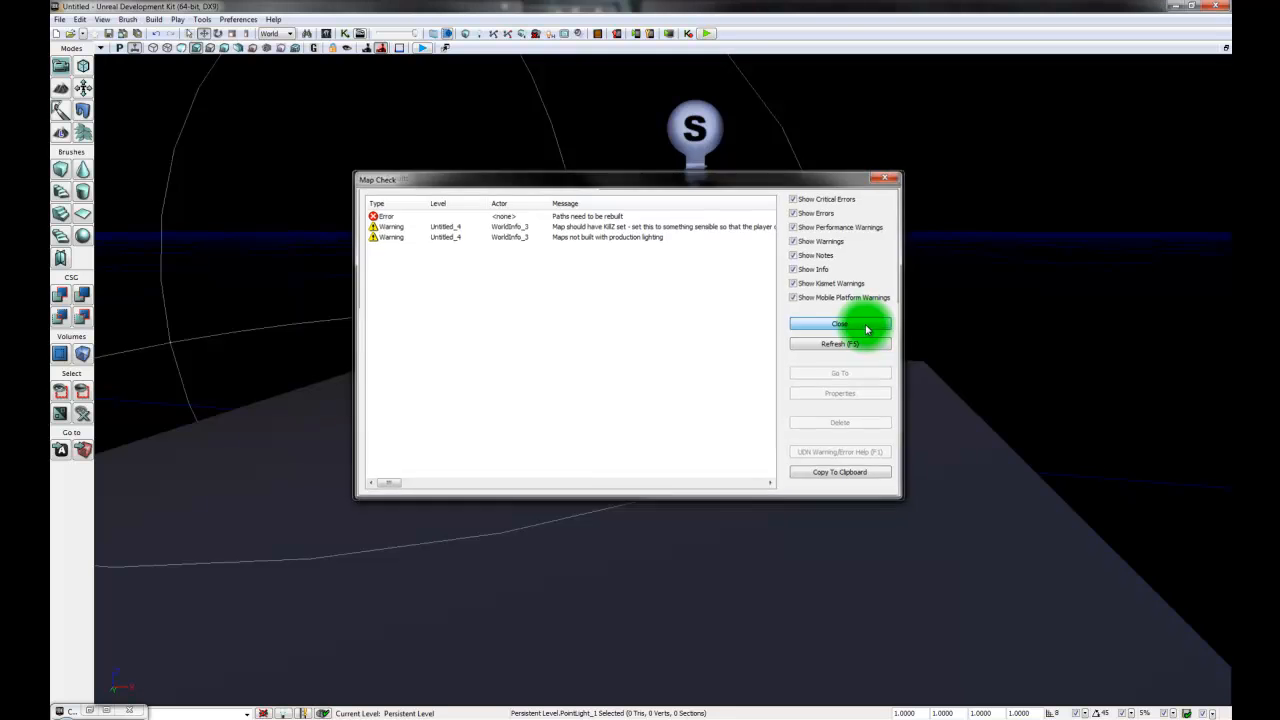
{"action": "left_click", "coordinate": [864, 327]}
{"action": "left_click", "coordinate": [857, 324]}
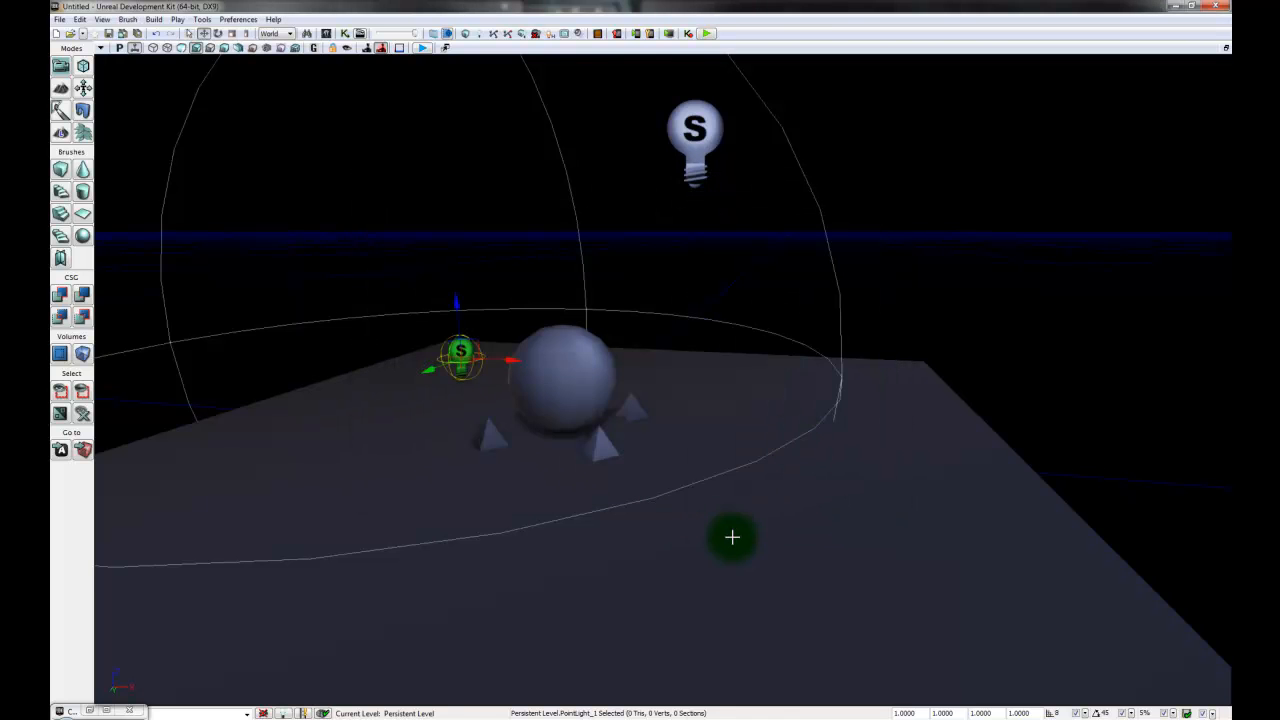
Step: Play the level from a point on the floor and walk around the sphere and pyramids to examine the built lighting from all sides
{"action": "right_click_drag", "start_coordinate": [731, 537], "coordinate": [777, 551]}
{"action": "right_click", "coordinate": [659, 529]}
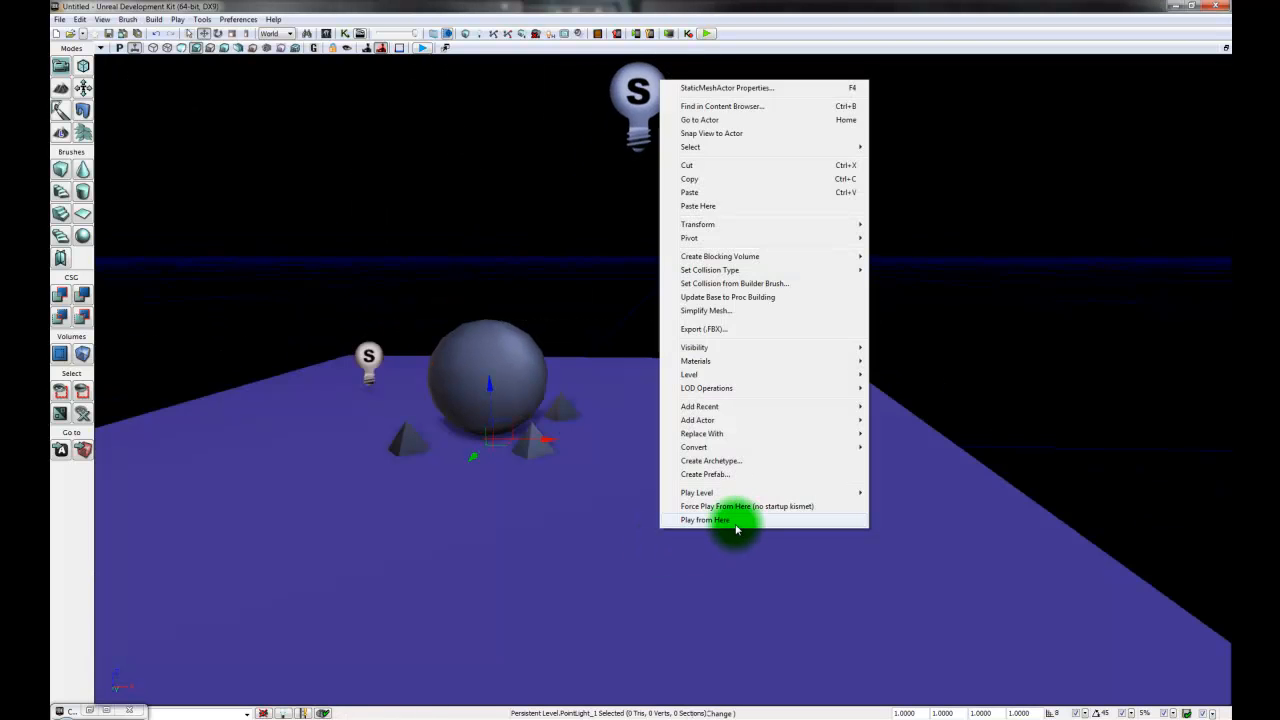
{"action": "left_click", "coordinate": [737, 520]}
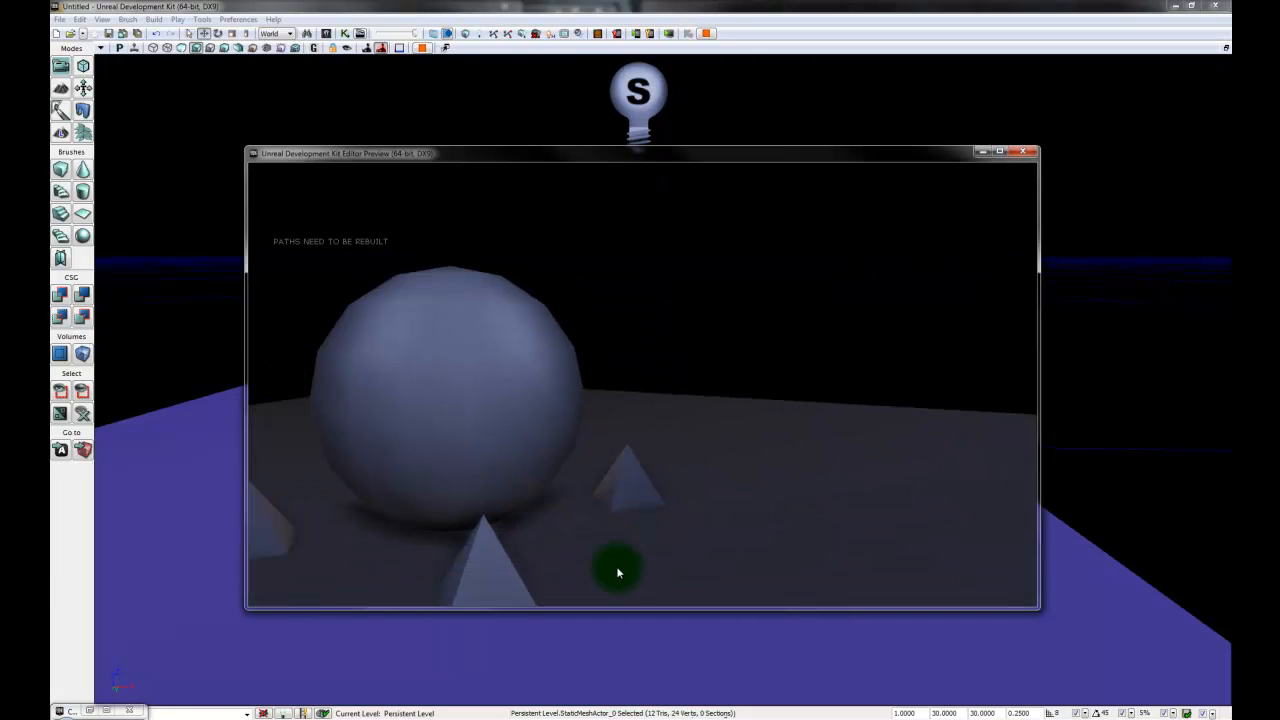
{"action": "key", "text": "d"}
{"action": "key", "text": "w"}
{"action": "key", "text": "w"}
{"action": "key", "text": "d"}
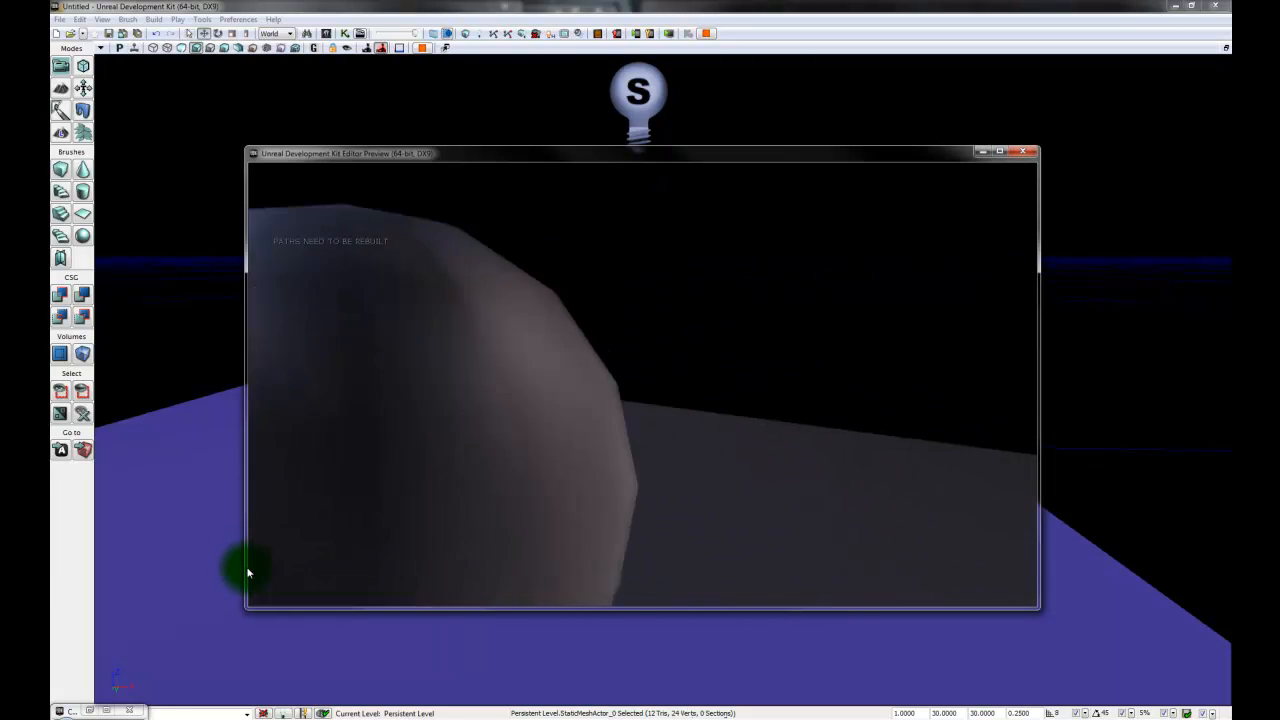
{"action": "key", "text": "s"}
{"action": "key", "text": "d"}
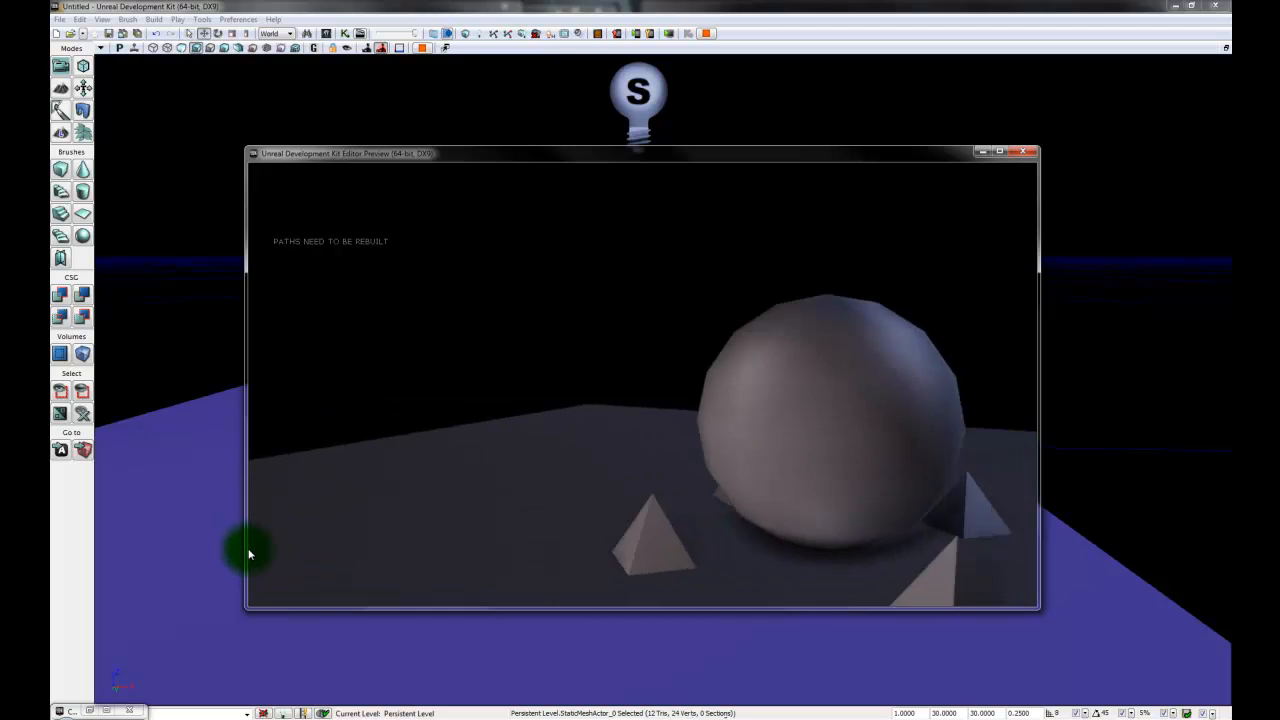
{"action": "key", "text": "d"}
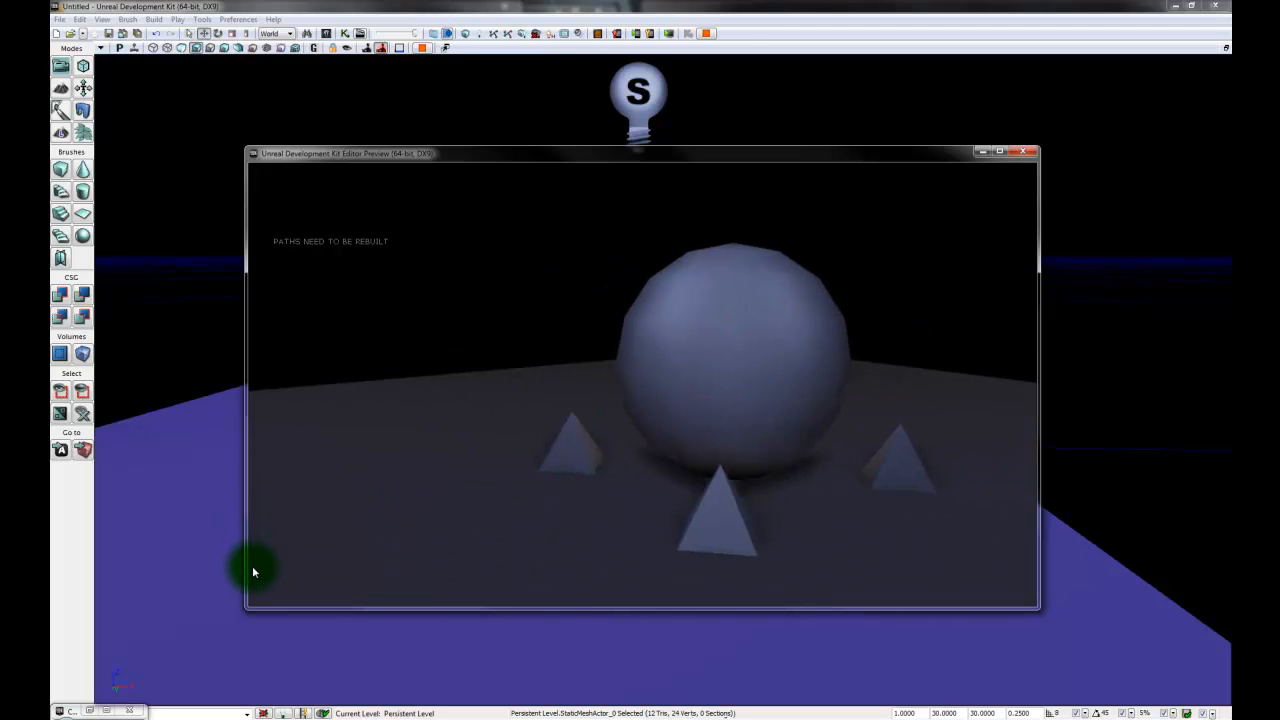
{"action": "key", "text": "d"}
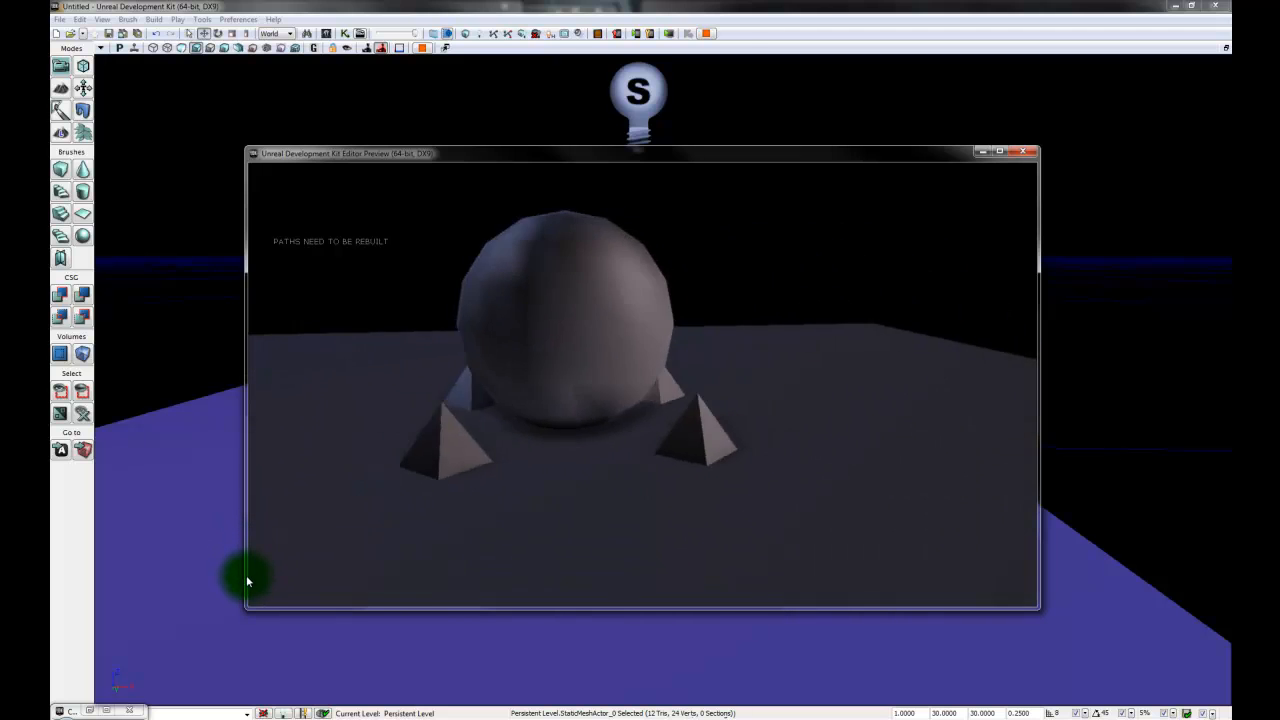
{"action": "key", "text": "d"}
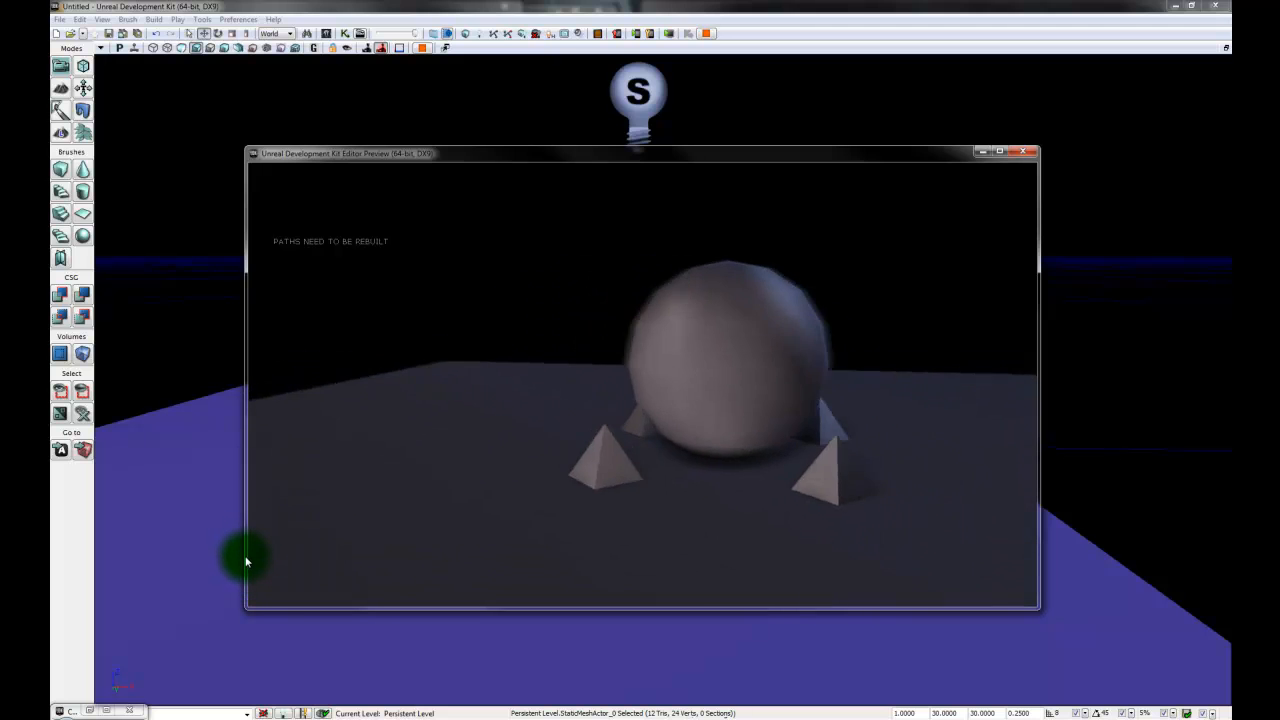
{"action": "key", "text": "d"}
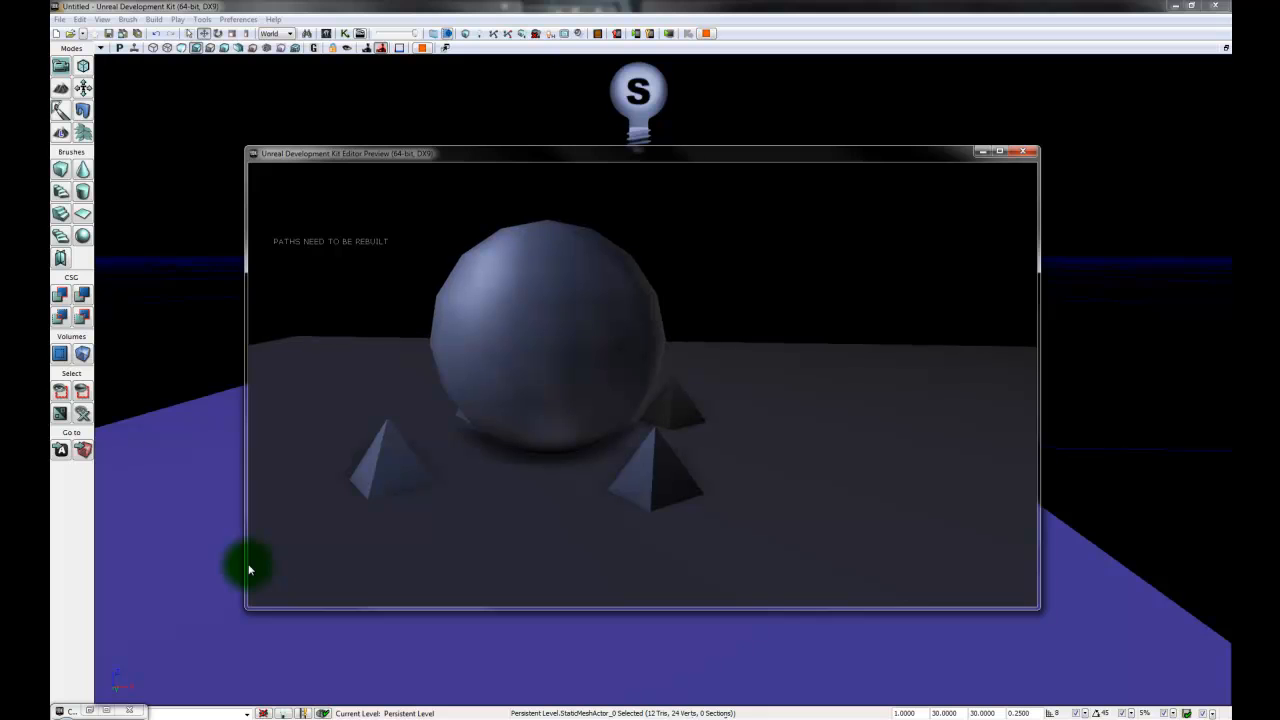
{"action": "key", "text": "a"}
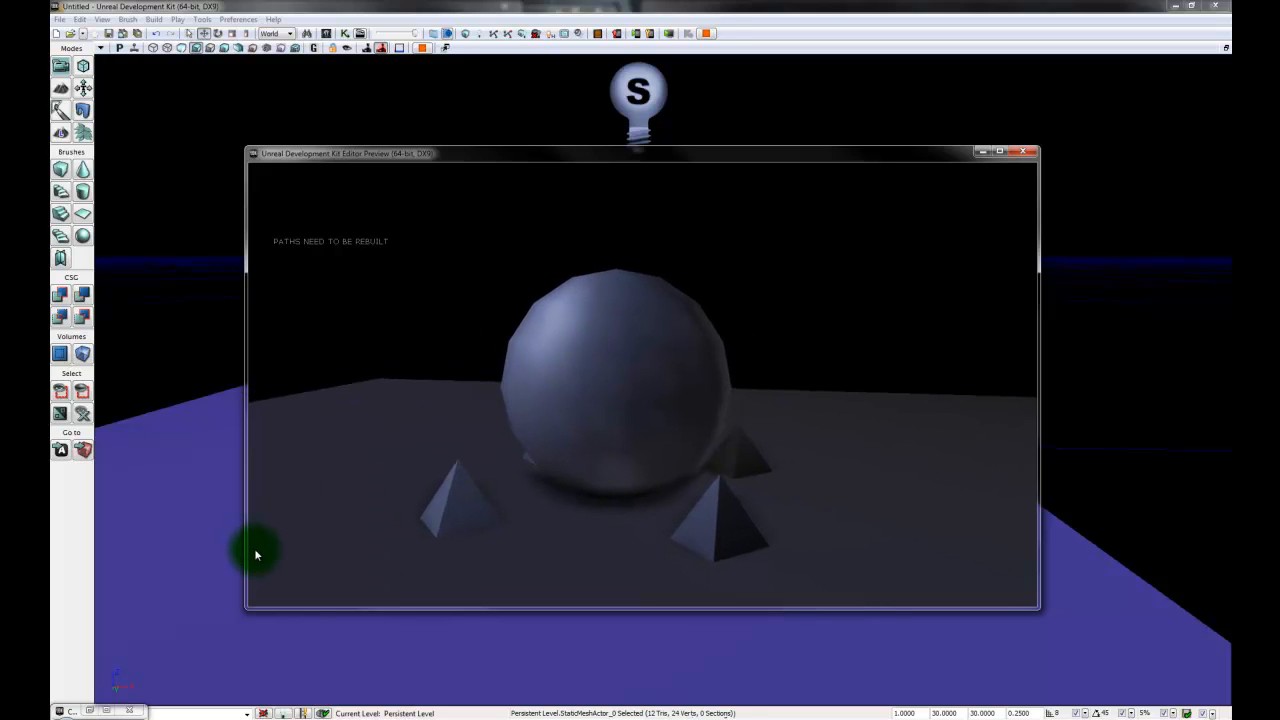
Step: Return to the main editor window and save the level in the Maps folder as INDD5960_DemoMap
{"action": "key", "text": "alt+Tab"}
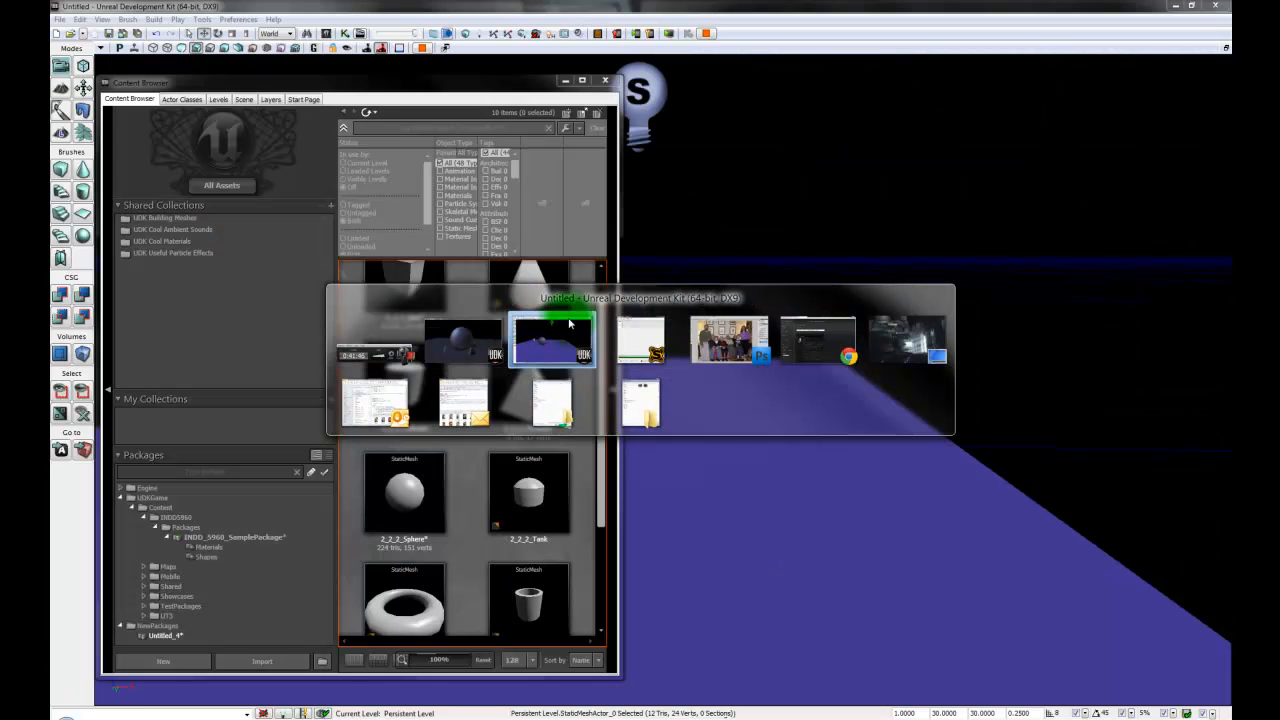
{"action": "left_click", "coordinate": [569, 322]}
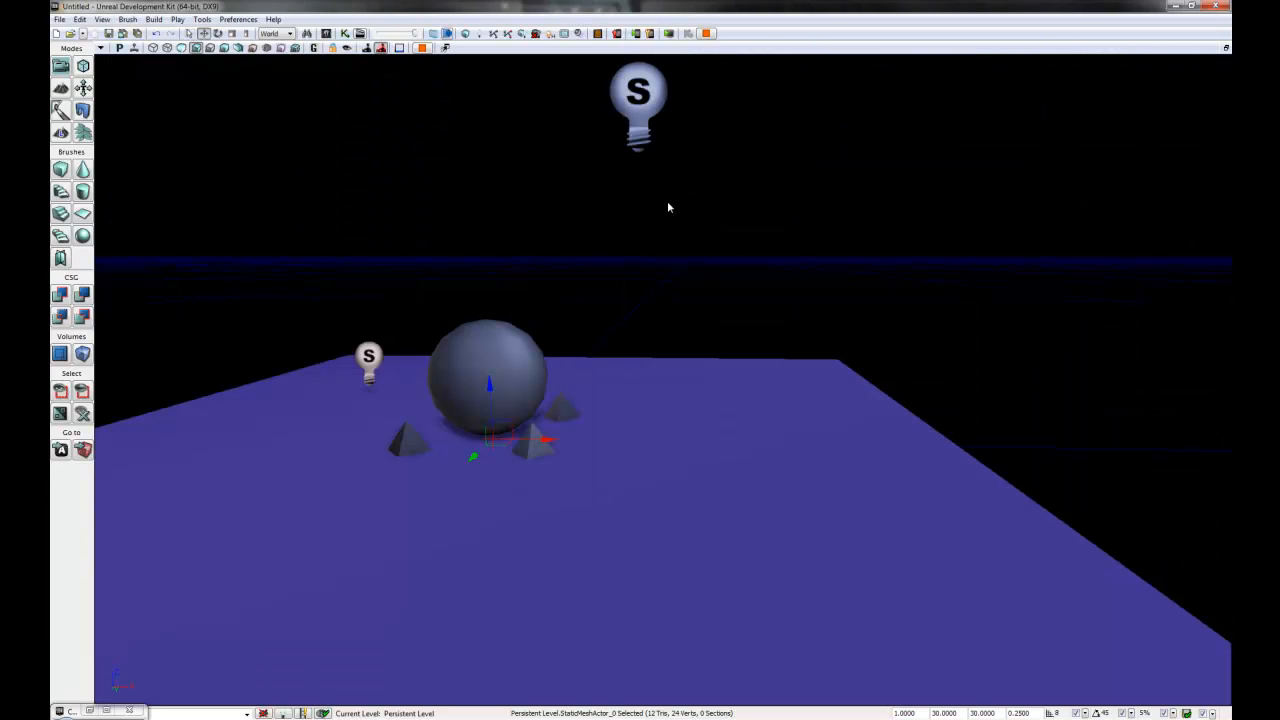
{"action": "left_click", "coordinate": [60, 19]}
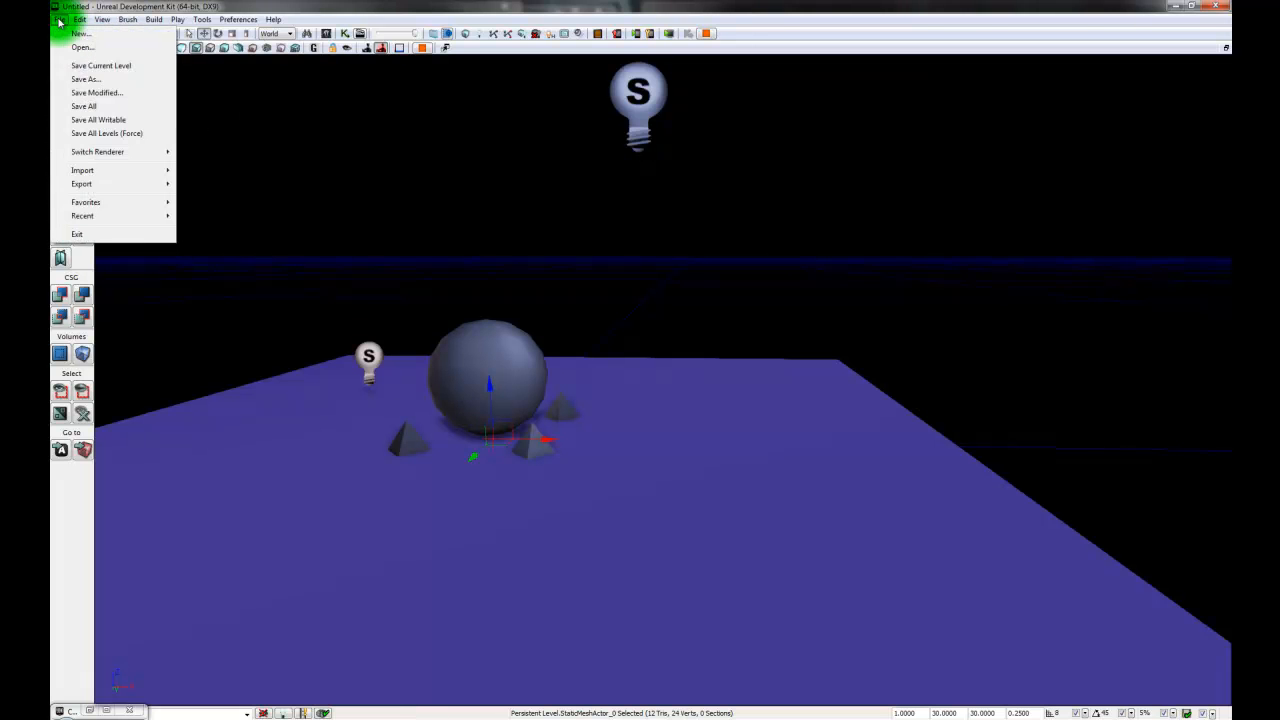
{"action": "left_click", "coordinate": [97, 79]}
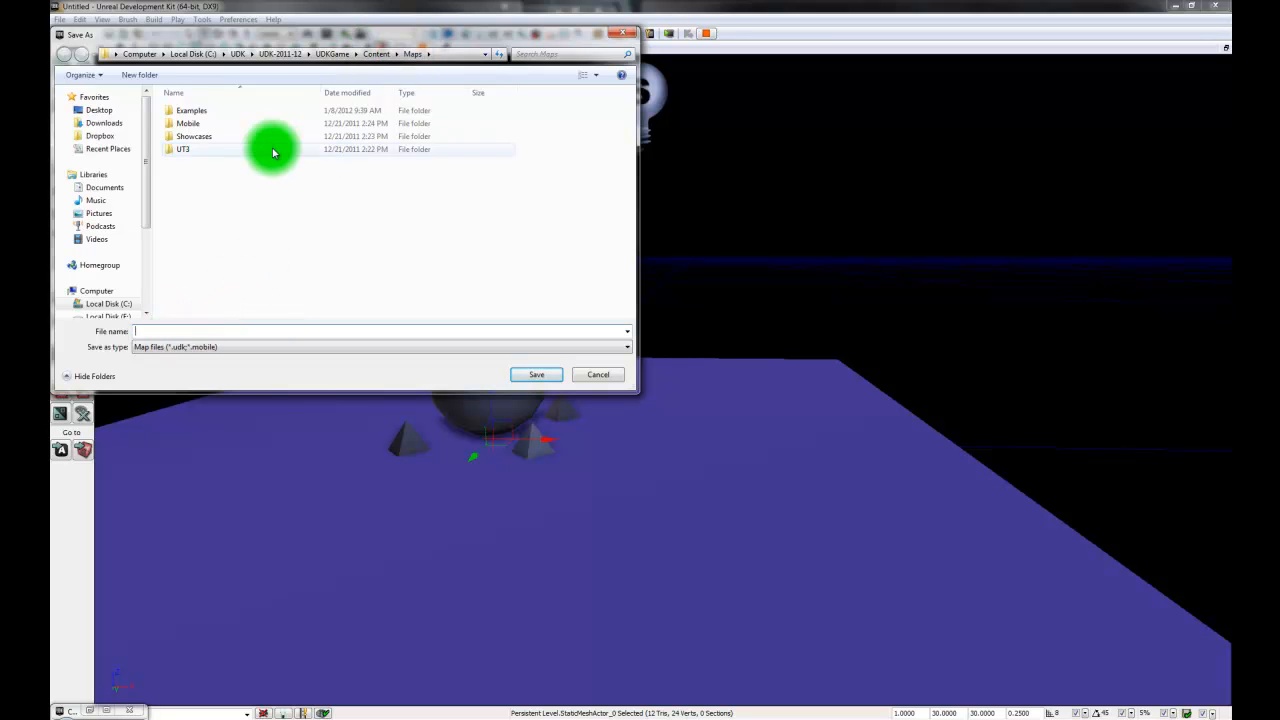
{"action": "left_click", "coordinate": [170, 331]}
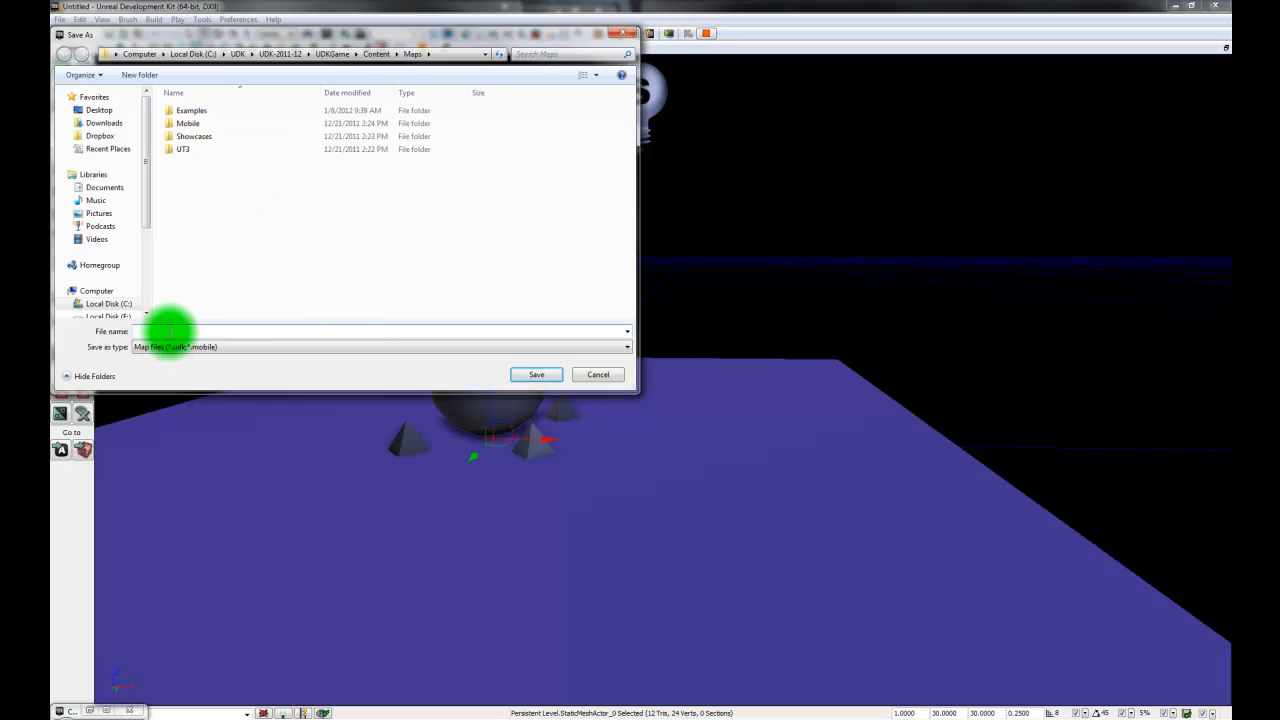
{"action": "type", "text": "INDO"}
{"action": "type", "text": "5960_DemoMap"}
{"action": "left_click", "coordinate": [545, 373]}
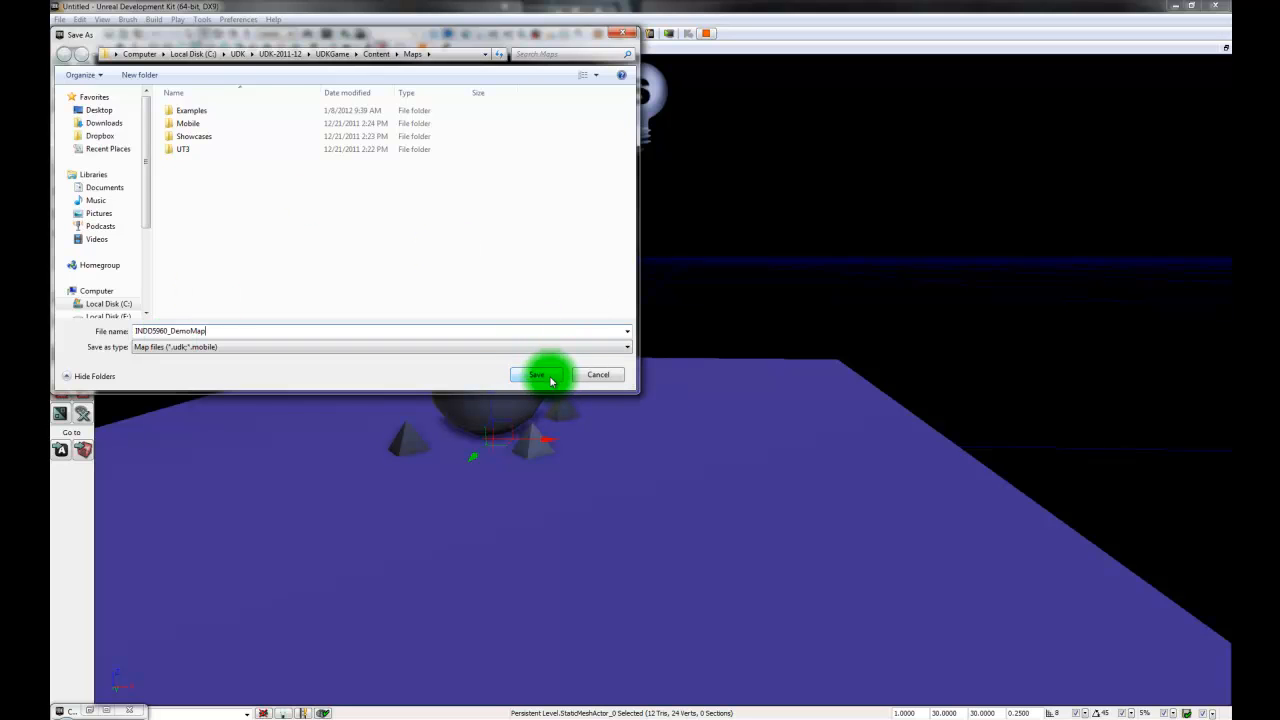